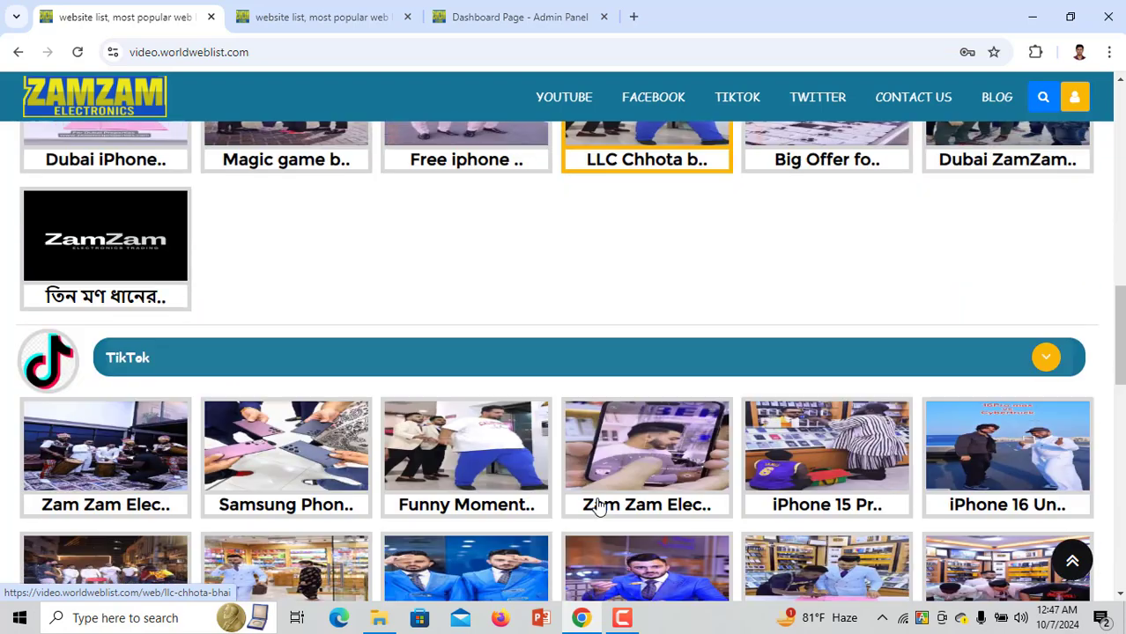
Open the FACEBOOK videos page and scroll through its video grid
{"action": "scroll", "coordinate": [514, 469], "scroll_direction": "up", "scroll_amount": 1}
{"action": "scroll", "coordinate": [514, 469], "scroll_direction": "up", "scroll_amount": 1}
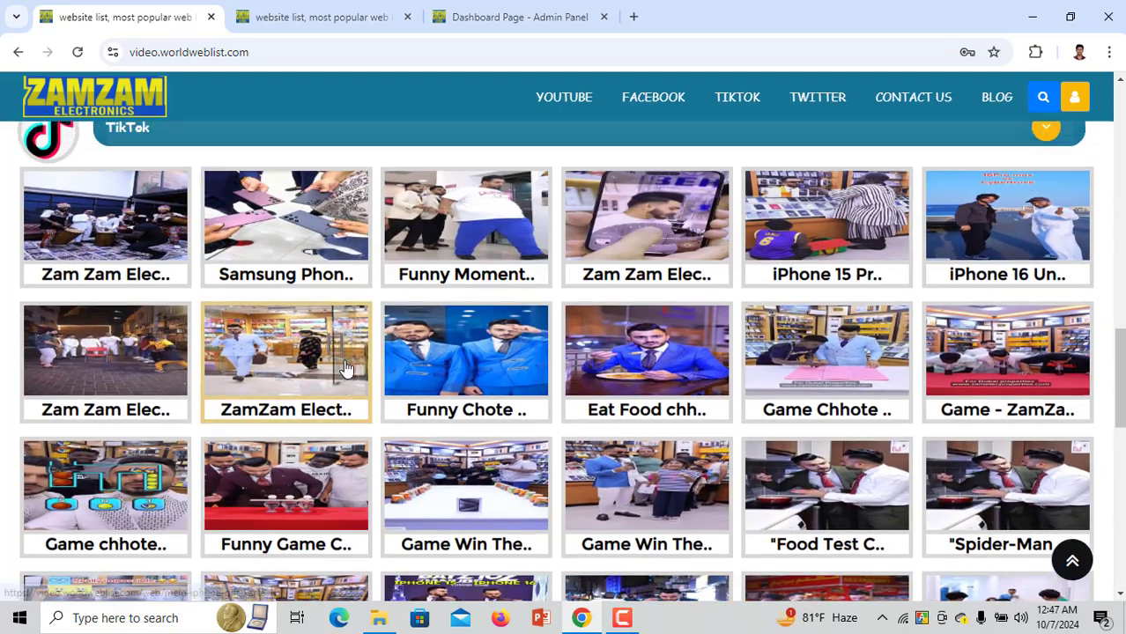
{"action": "left_click_drag", "start_coordinate": [132, 196], "coordinate": [347, 459]}
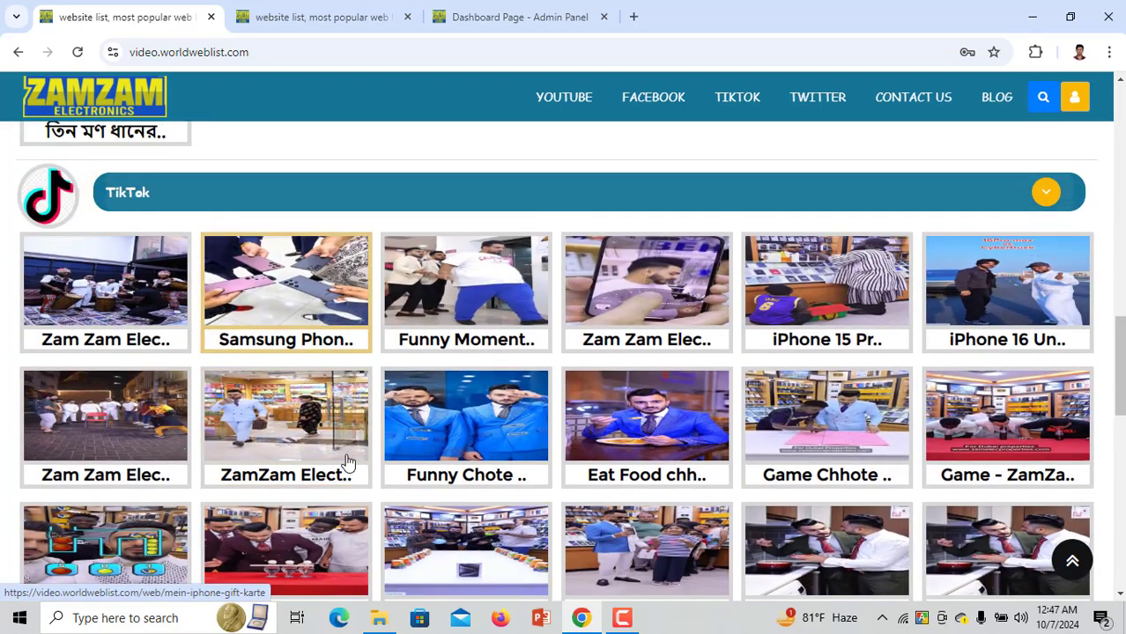
{"action": "scroll", "coordinate": [384, 537], "scroll_direction": "down", "scroll_amount": 6}
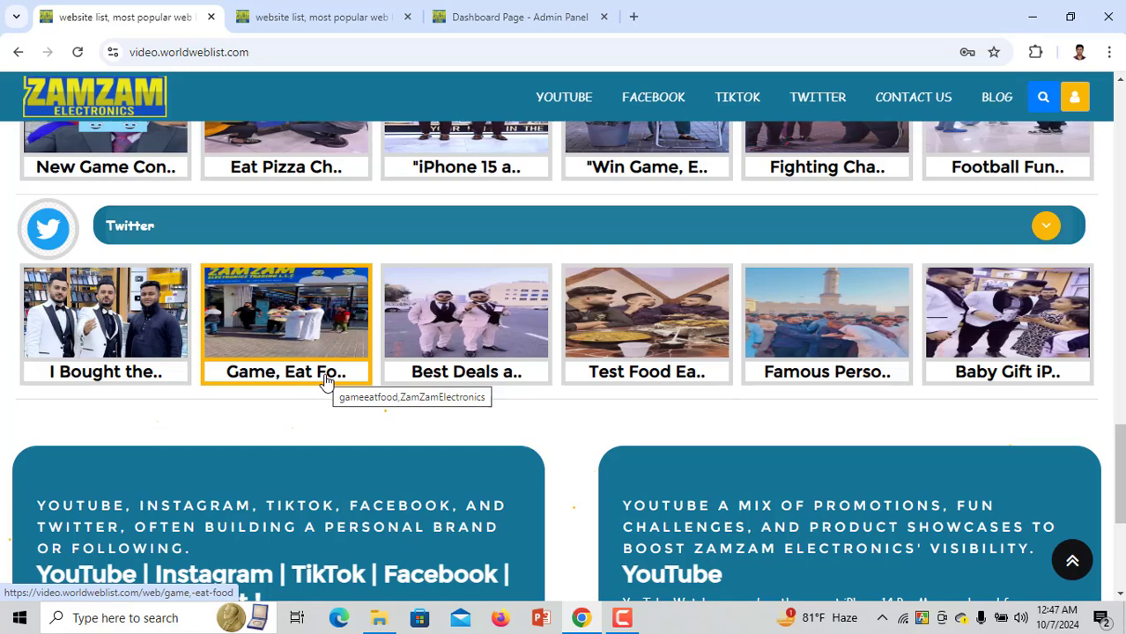
{"action": "left_click", "coordinate": [653, 108]}
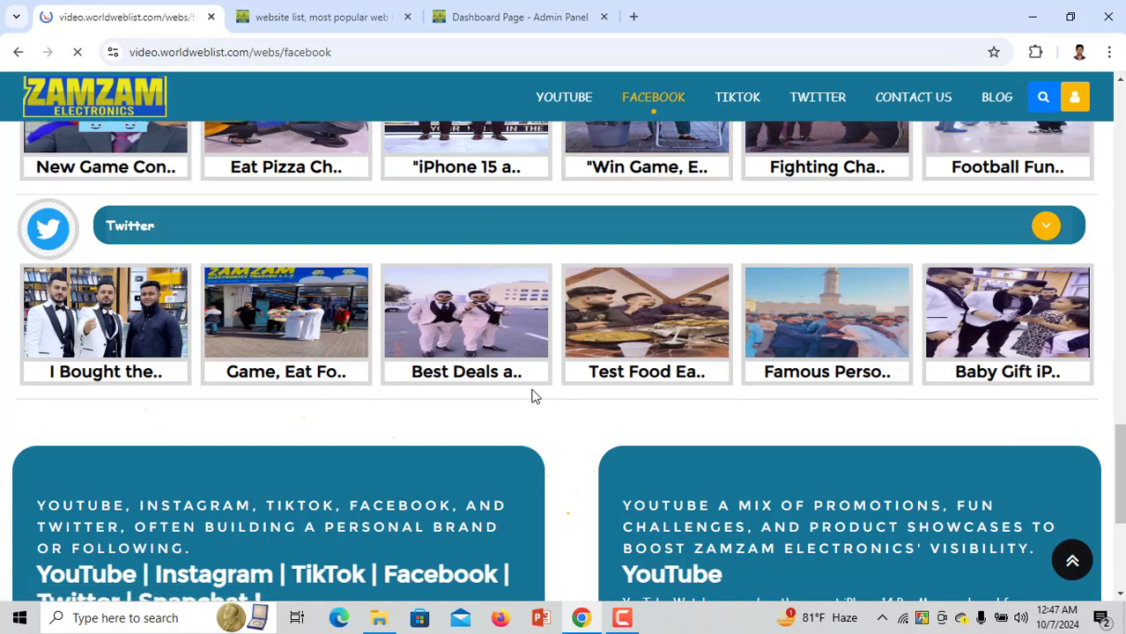
{"action": "scroll", "coordinate": [516, 427], "scroll_direction": "down", "scroll_amount": 4}
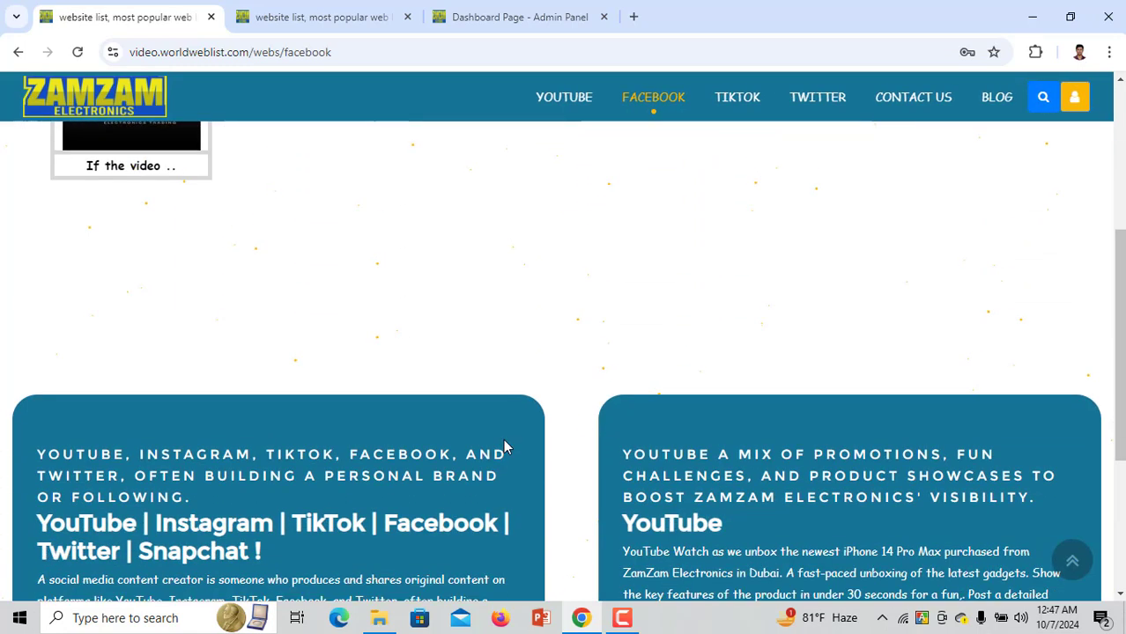
{"action": "scroll", "coordinate": [505, 448], "scroll_direction": "up", "scroll_amount": 4}
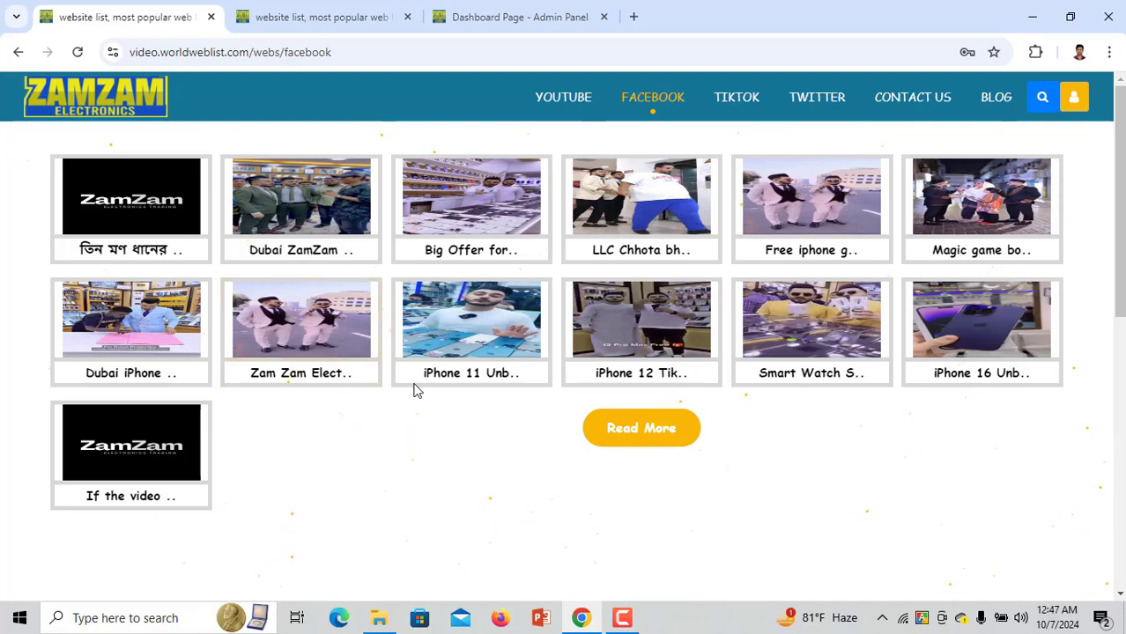
View the TIKTOK video grid, then go to the TWITTER videos page
{"action": "left_click", "coordinate": [730, 102]}
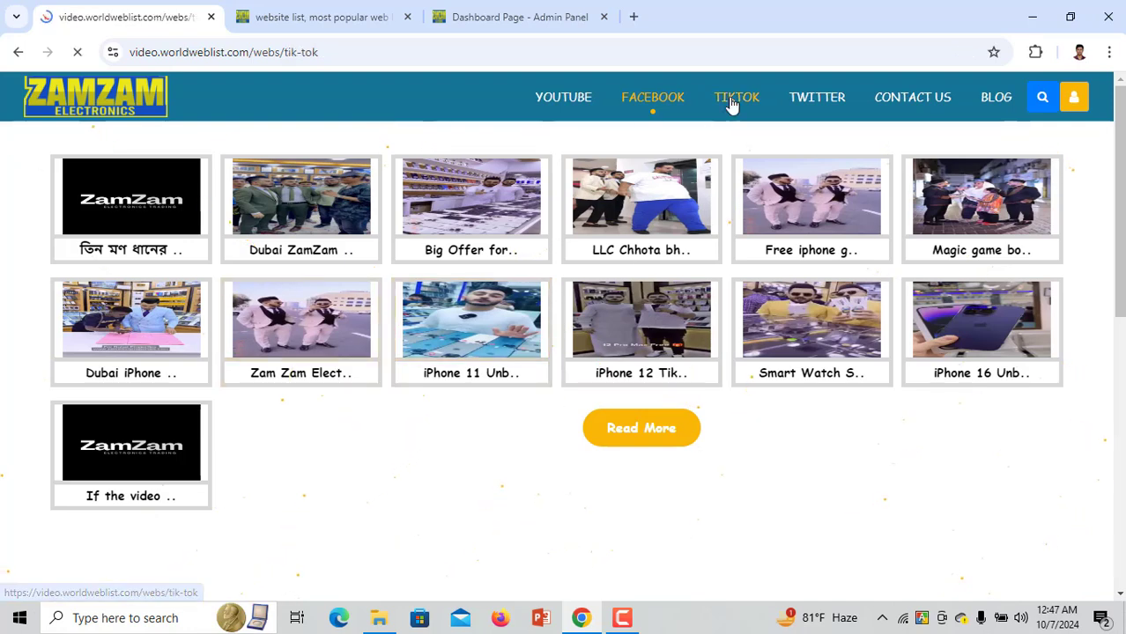
{"action": "scroll", "coordinate": [510, 389], "scroll_direction": "down", "scroll_amount": 5}
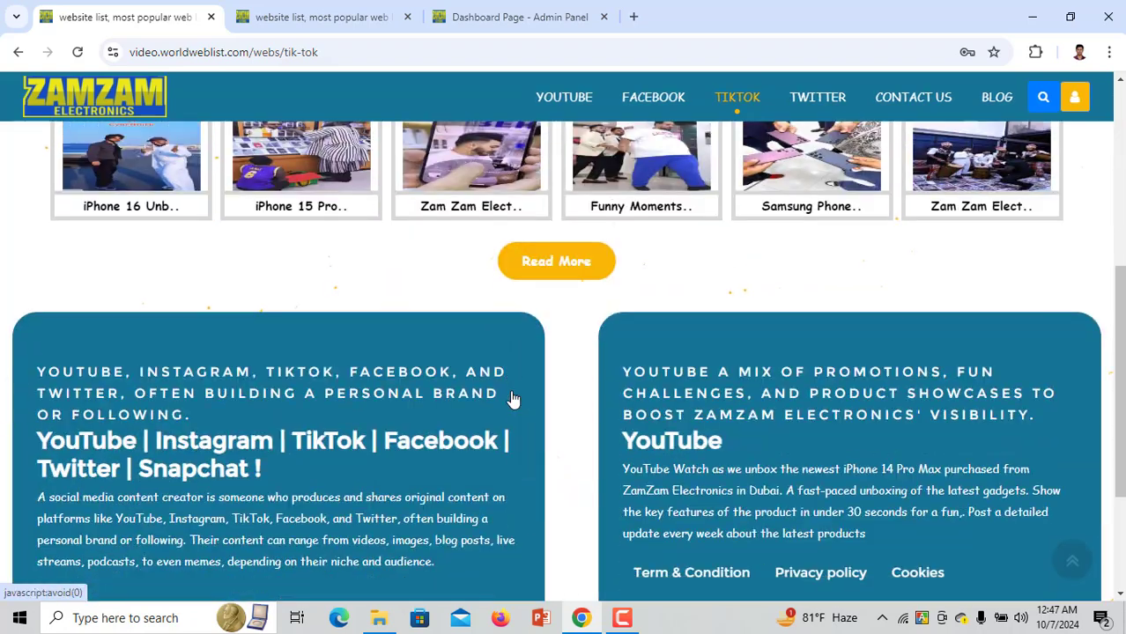
{"action": "scroll", "coordinate": [510, 389], "scroll_direction": "up", "scroll_amount": 5}
{"action": "left_click", "coordinate": [824, 95]}
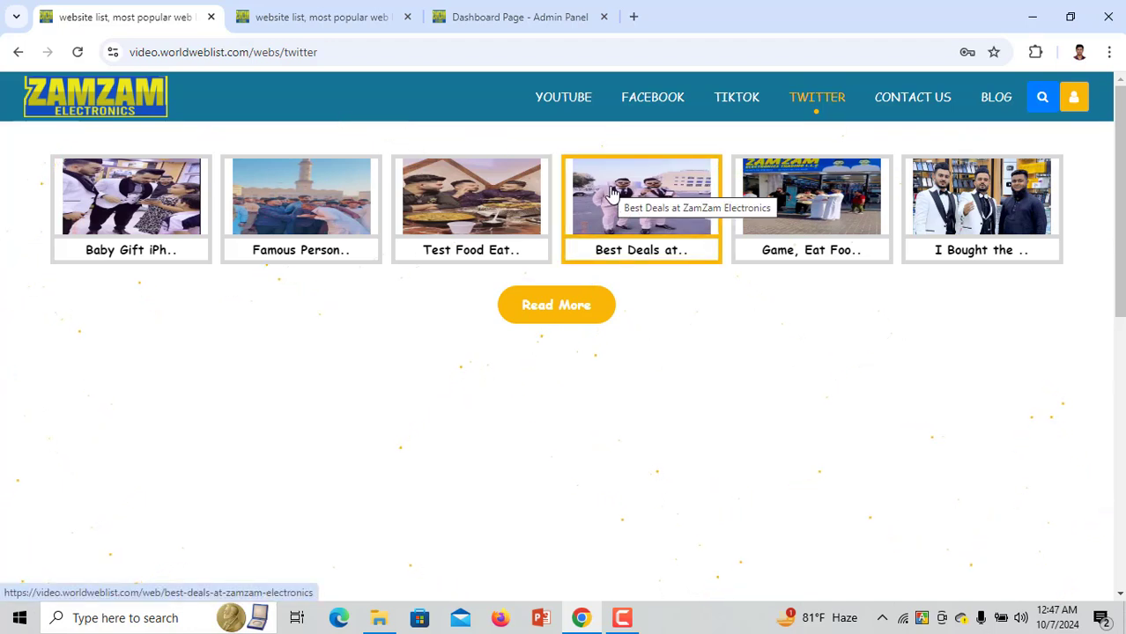
Open the Contact Us form and enter the contact's name as the Title
{"action": "left_click", "coordinate": [907, 102]}
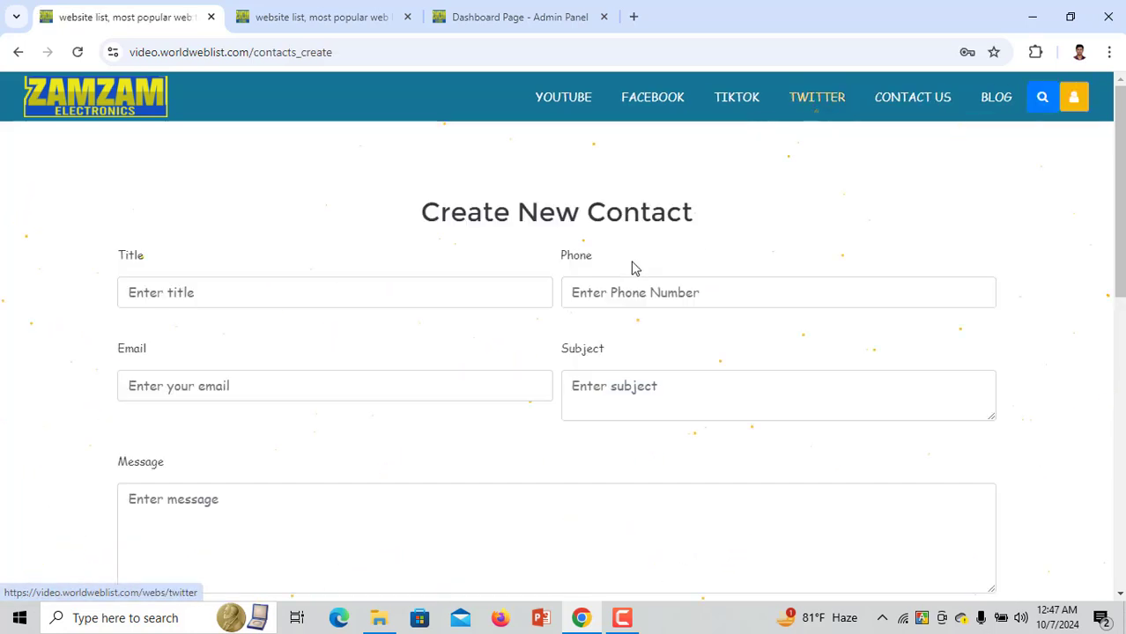
{"action": "left_click", "coordinate": [231, 294]}
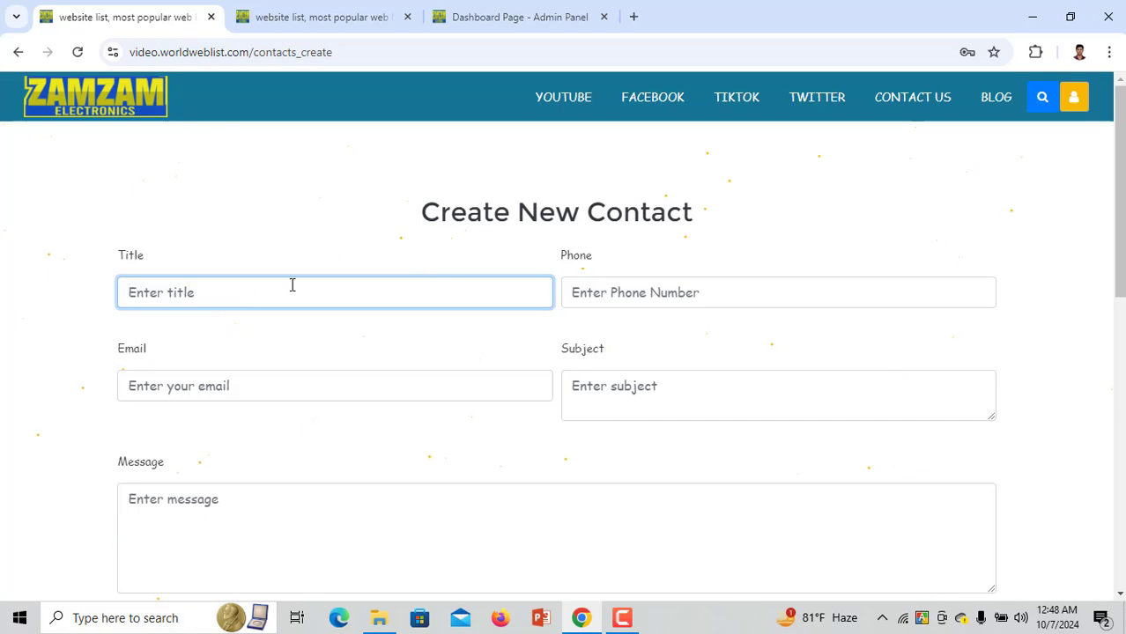
{"action": "left_click_drag", "start_coordinate": [696, 216], "coordinate": [424, 231]}
{"action": "scroll", "coordinate": [412, 307], "scroll_direction": "down", "scroll_amount": 3}
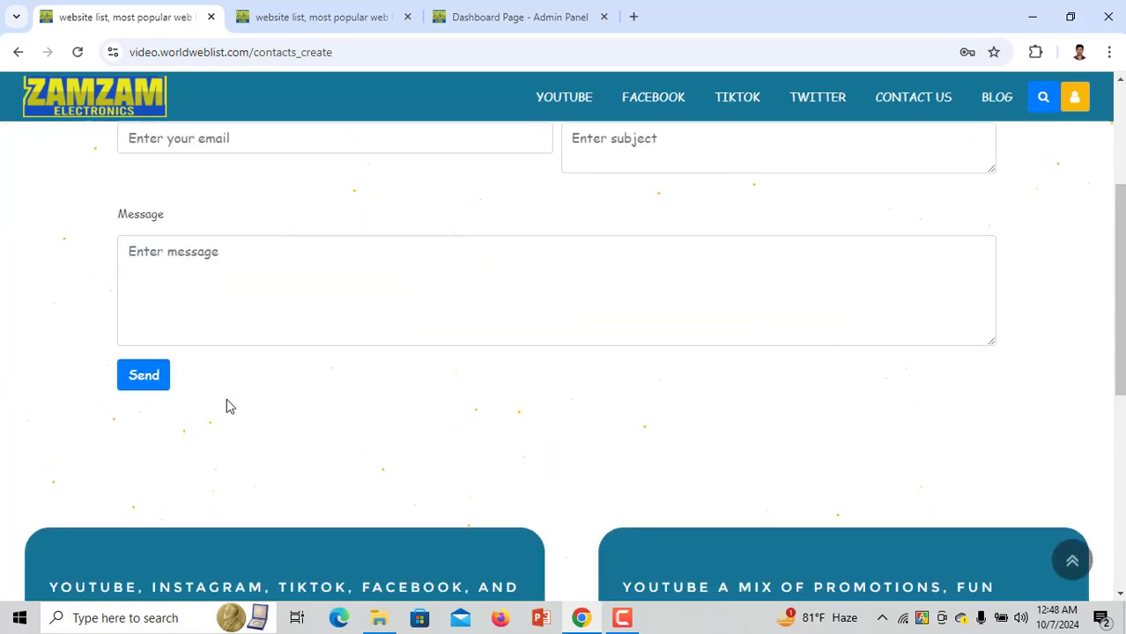
{"action": "scroll", "coordinate": [227, 402], "scroll_direction": "up", "scroll_amount": 2}
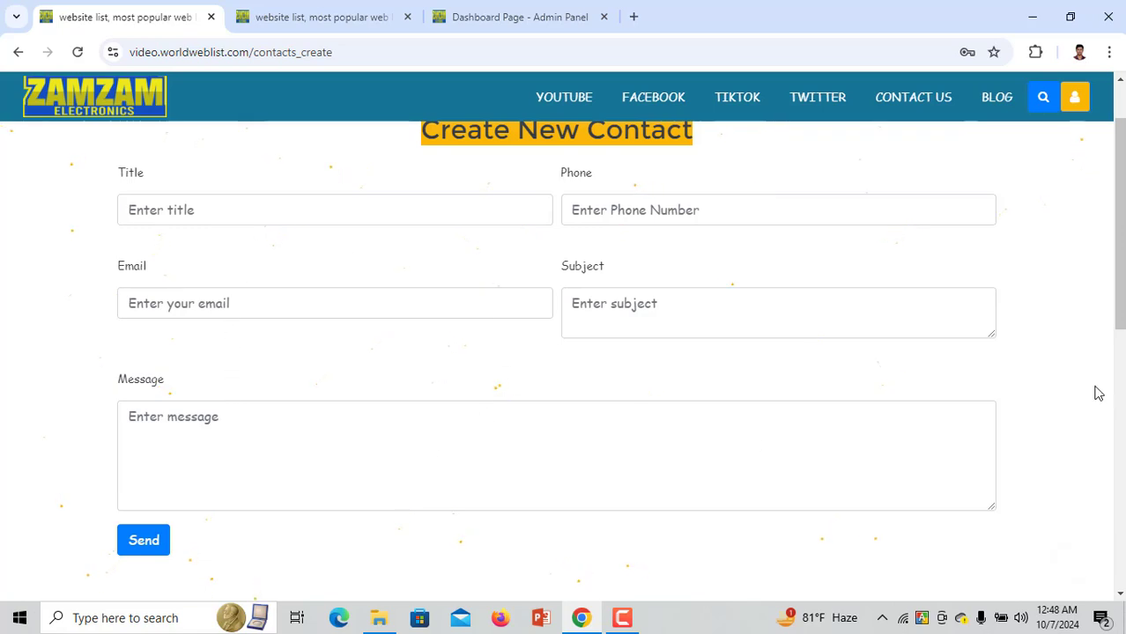
{"action": "left_click", "coordinate": [352, 212]}
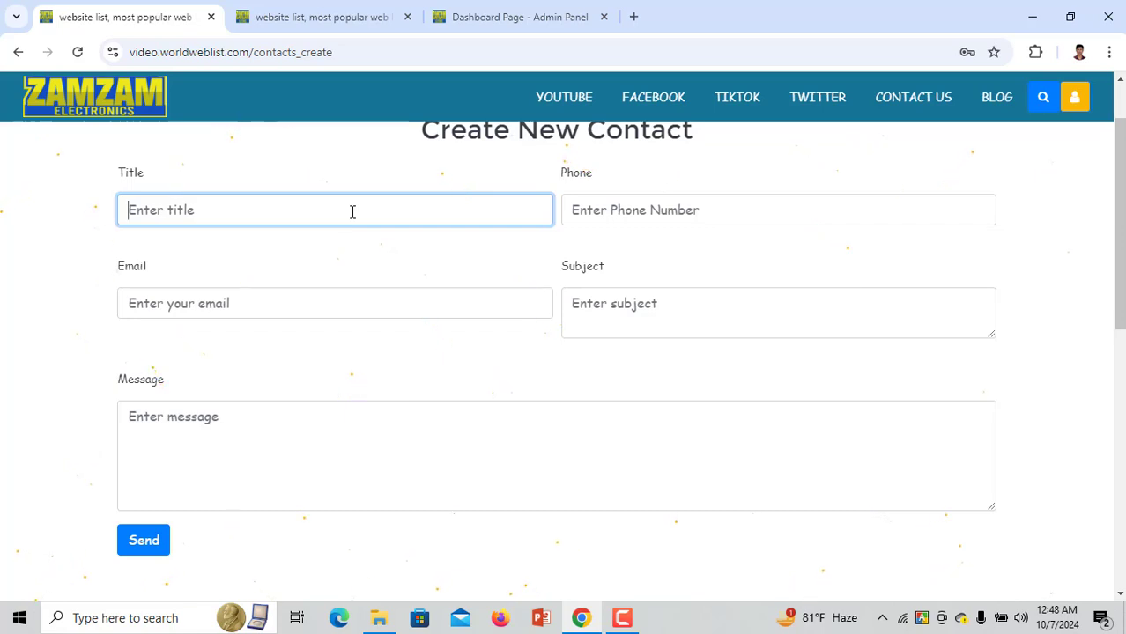
{"action": "type", "text": "Karim"}
Fill in the contact's phone number and e-mail address from saved entries, adjusting them
{"action": "left_click", "coordinate": [626, 212]}
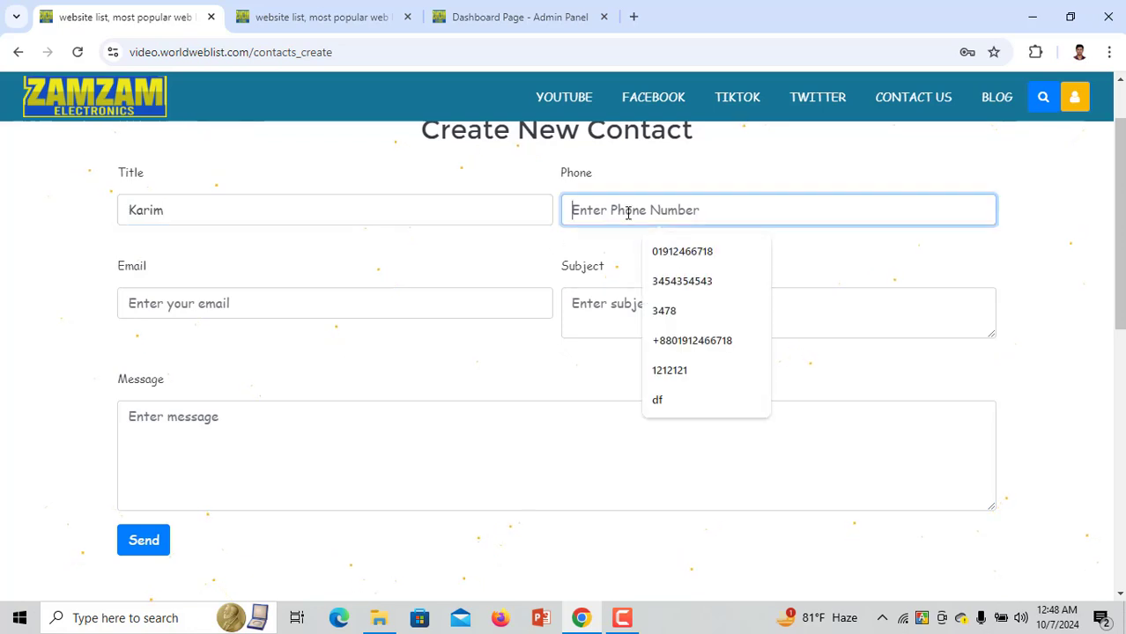
{"action": "left_click", "coordinate": [653, 253]}
{"action": "left_click_drag", "start_coordinate": [627, 205], "coordinate": [723, 204]}
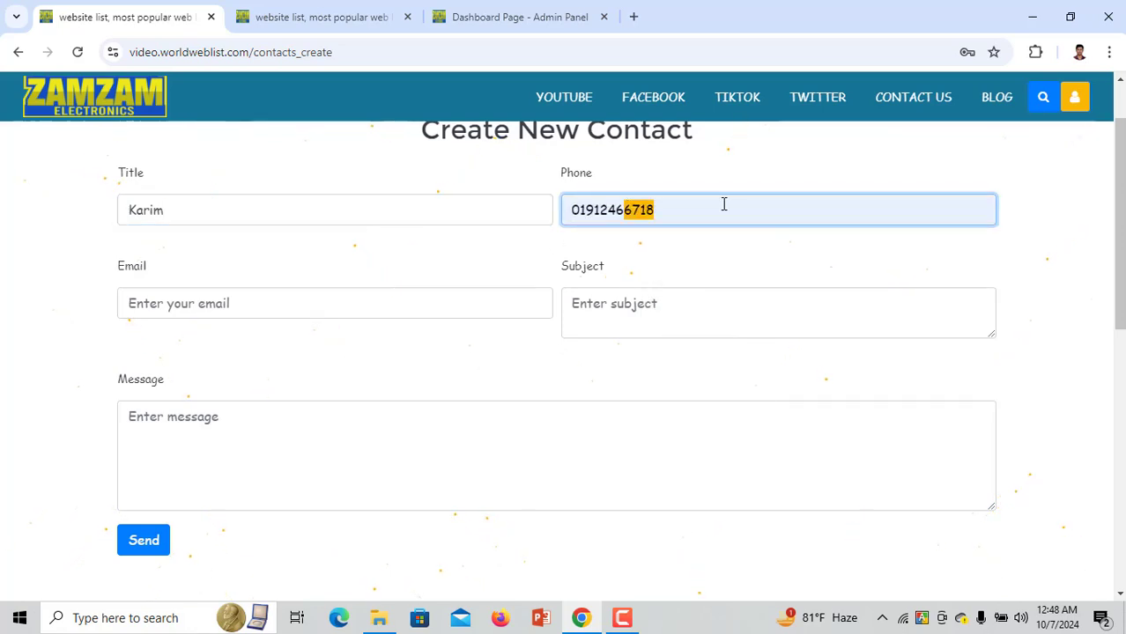
{"action": "type", "text": "0000"}
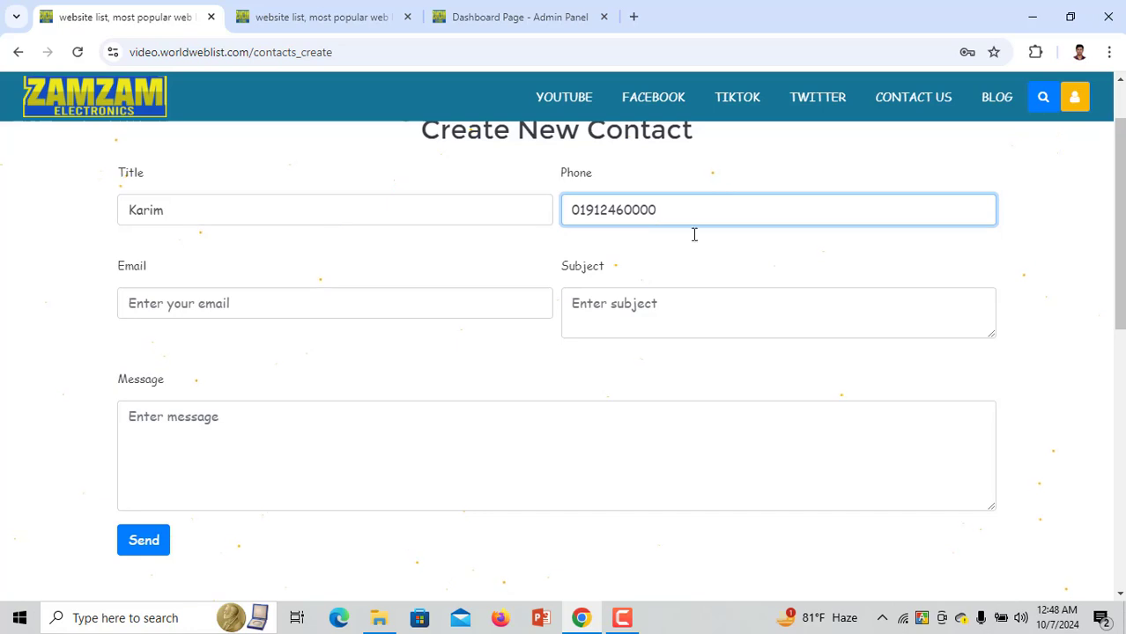
{"action": "left_click", "coordinate": [327, 302]}
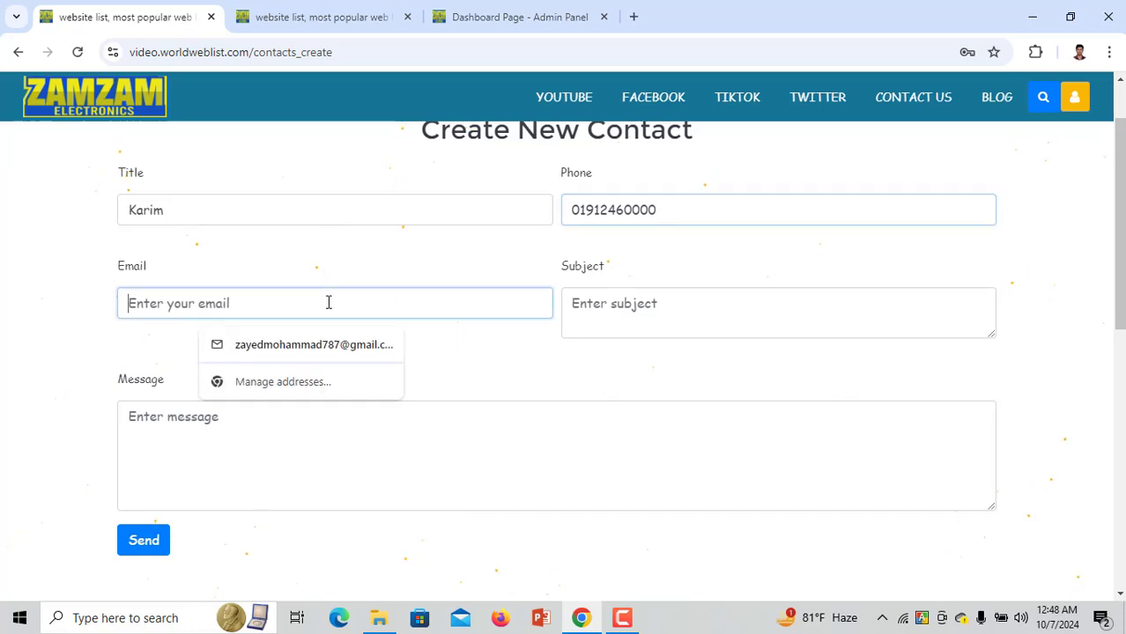
{"action": "left_click", "coordinate": [289, 351]}
{"action": "double_click", "coordinate": [210, 302]}
{"action": "key", "text": "BackSpace"}
{"action": "type", "text": "kar"}
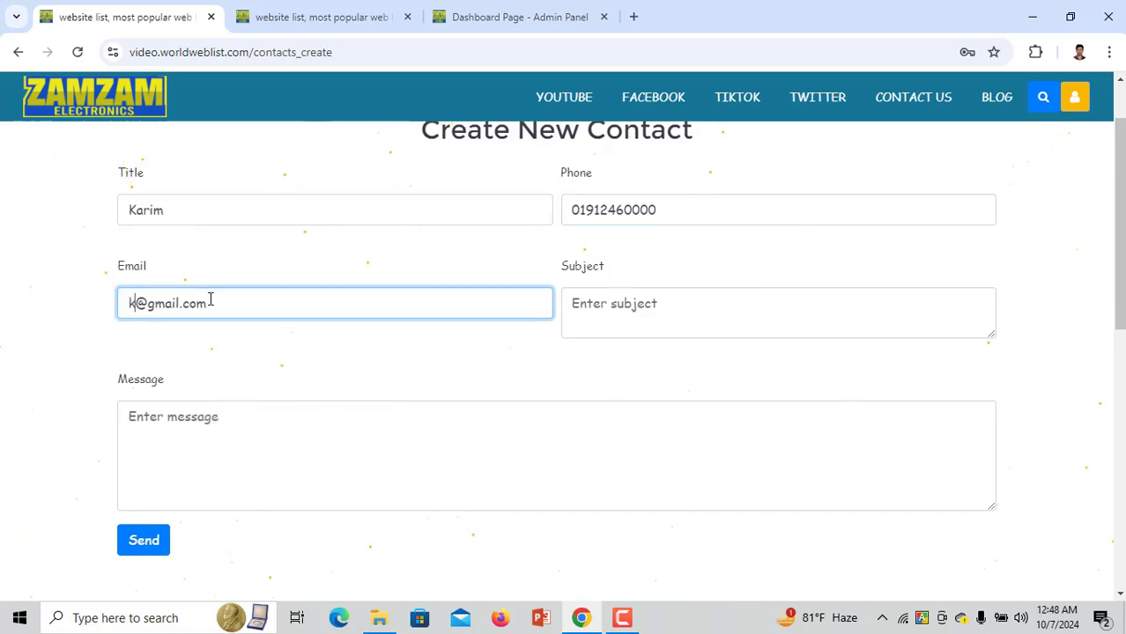
{"action": "type", "text": "im"}
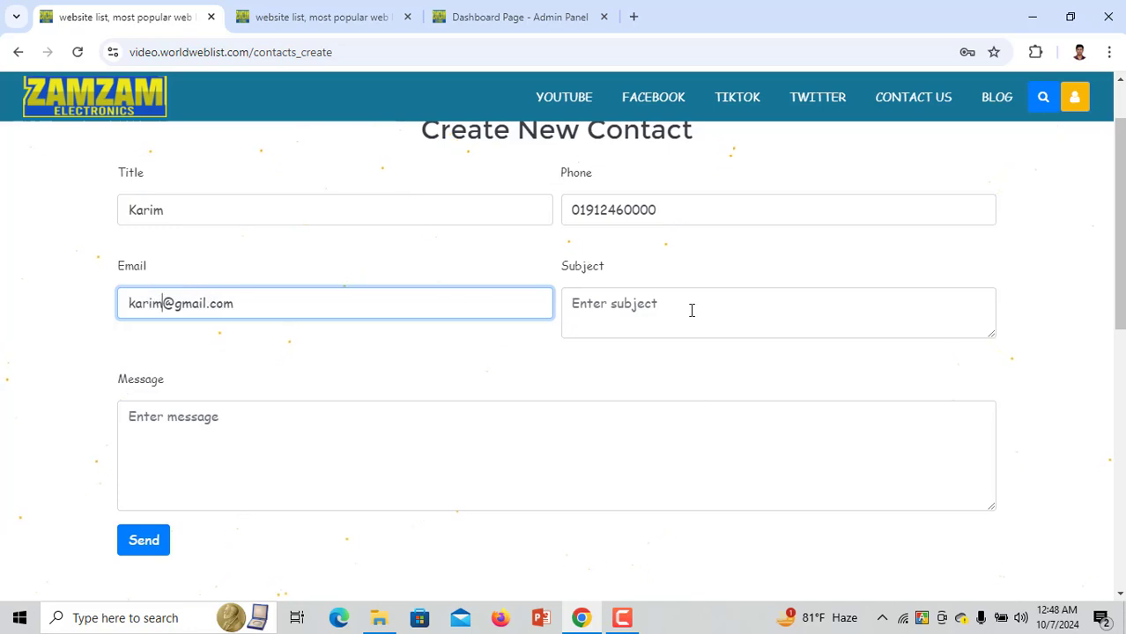
Send the message with subject 'meet up' and text 'meet', then switch to the Admin Panel
{"action": "left_click", "coordinate": [691, 310]}
{"action": "type", "text": "mee"}
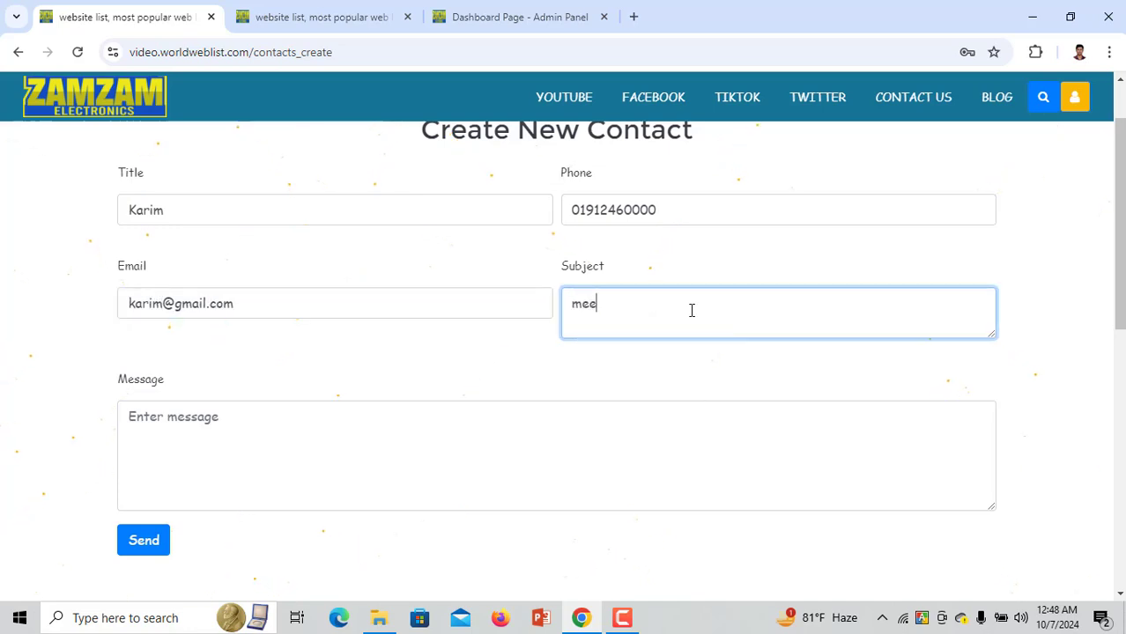
{"action": "type", "text": "ting"}
{"action": "type", "text": "up"}
{"action": "left_click", "coordinate": [598, 446]}
{"action": "type", "text": "m"}
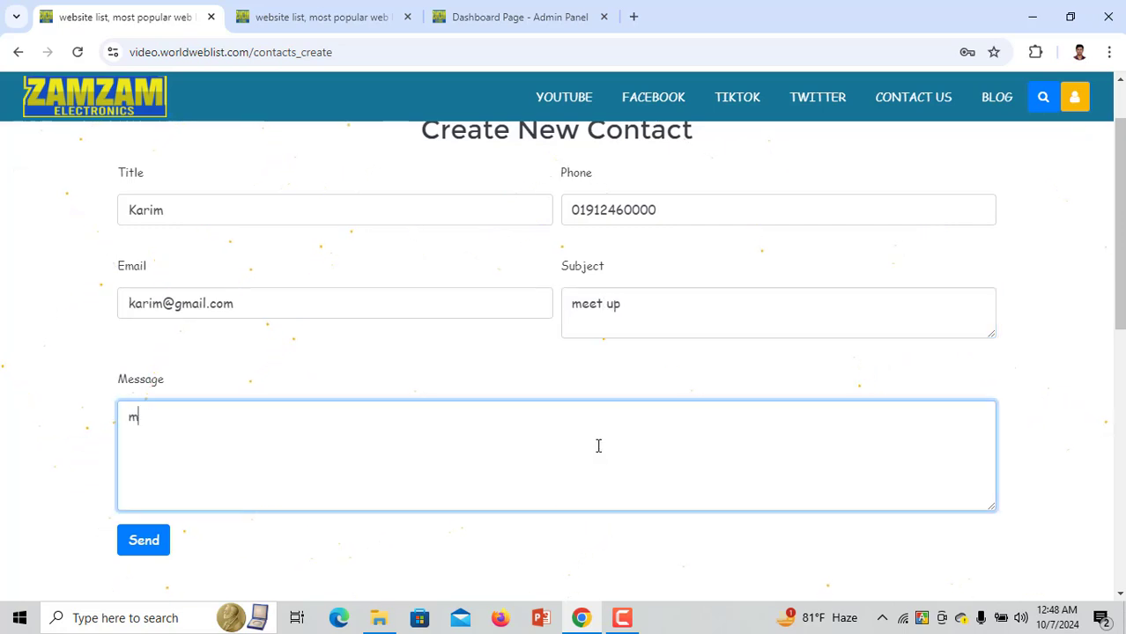
{"action": "type", "text": "eet"}
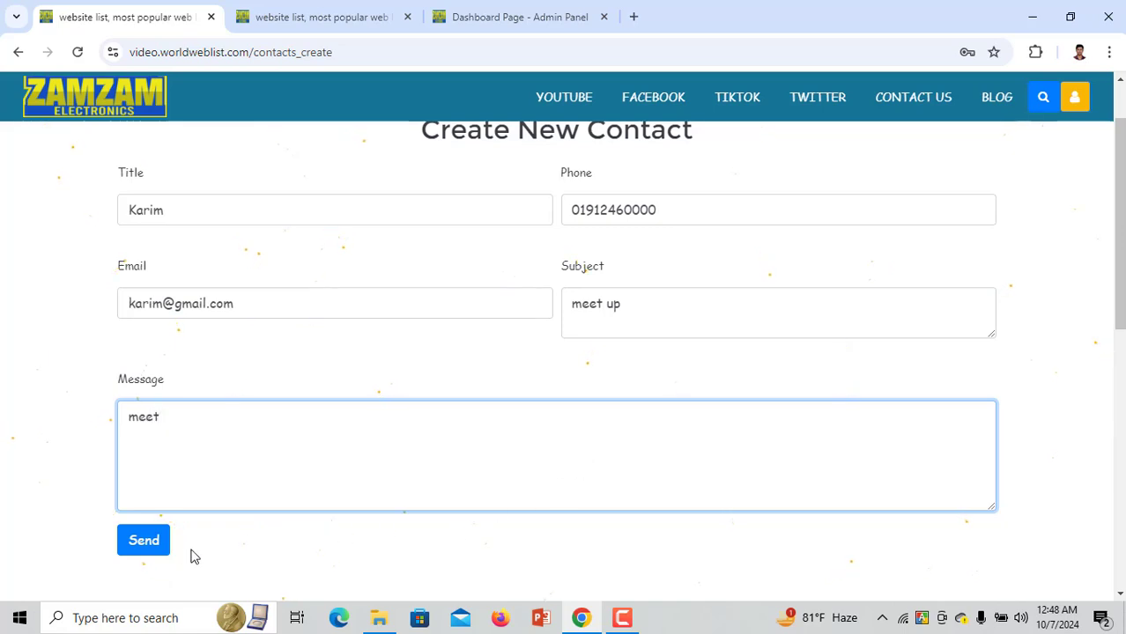
{"action": "left_click", "coordinate": [157, 544]}
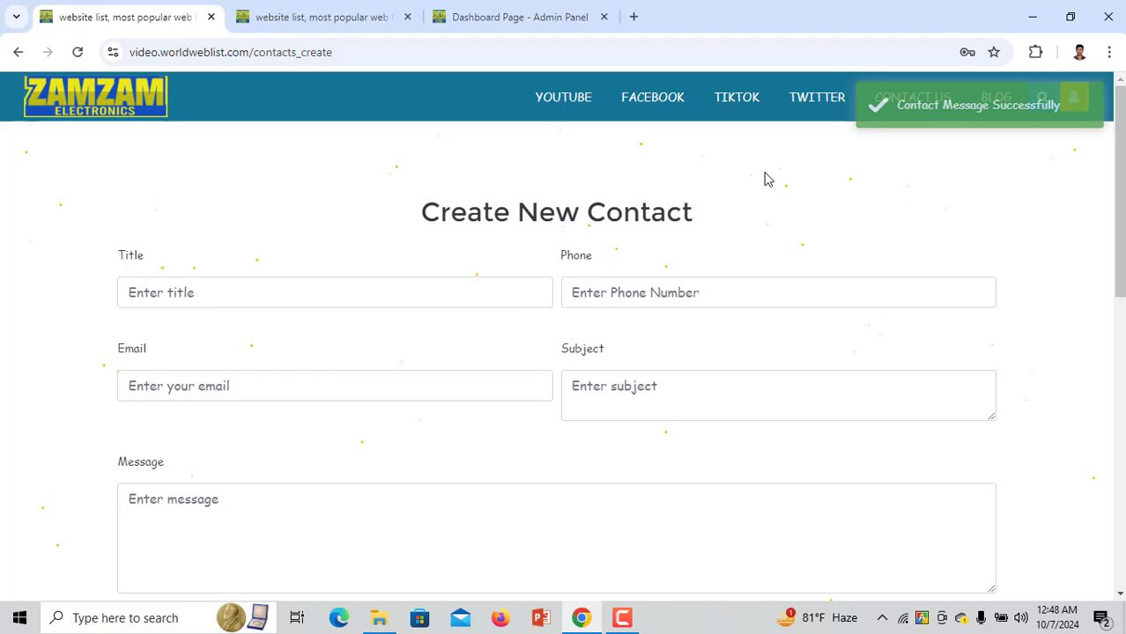
{"action": "left_click", "coordinate": [490, 12]}
Open the admin contact messages list and highlight the new meet up entry in row 8
{"action": "left_click", "coordinate": [111, 407]}
{"action": "scroll", "coordinate": [111, 407], "scroll_direction": "down", "scroll_amount": 3}
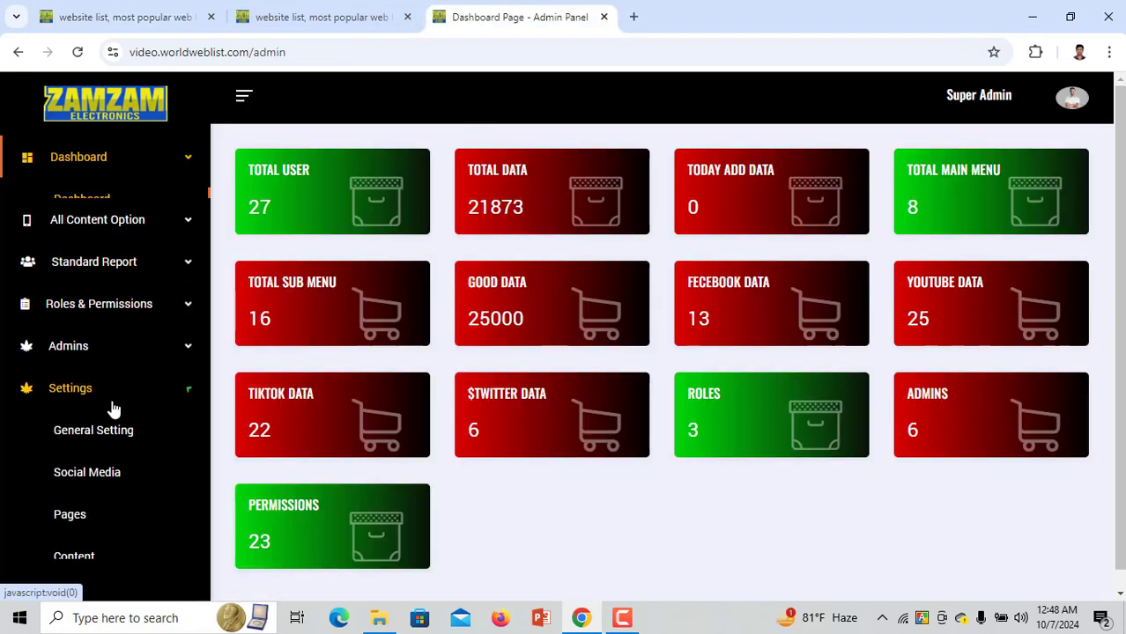
{"action": "left_click", "coordinate": [97, 482]}
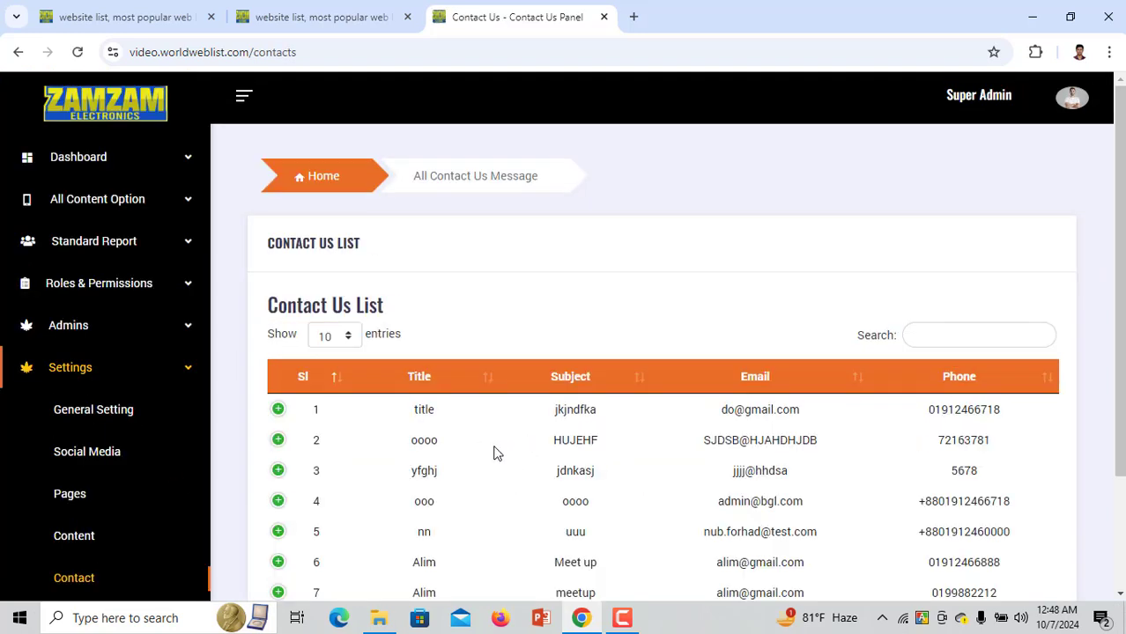
{"action": "scroll", "coordinate": [467, 450], "scroll_direction": "down", "scroll_amount": 2}
{"action": "left_click_drag", "start_coordinate": [392, 483], "coordinate": [810, 474]}
{"action": "left_click_drag", "start_coordinate": [1004, 474], "coordinate": [311, 478]}
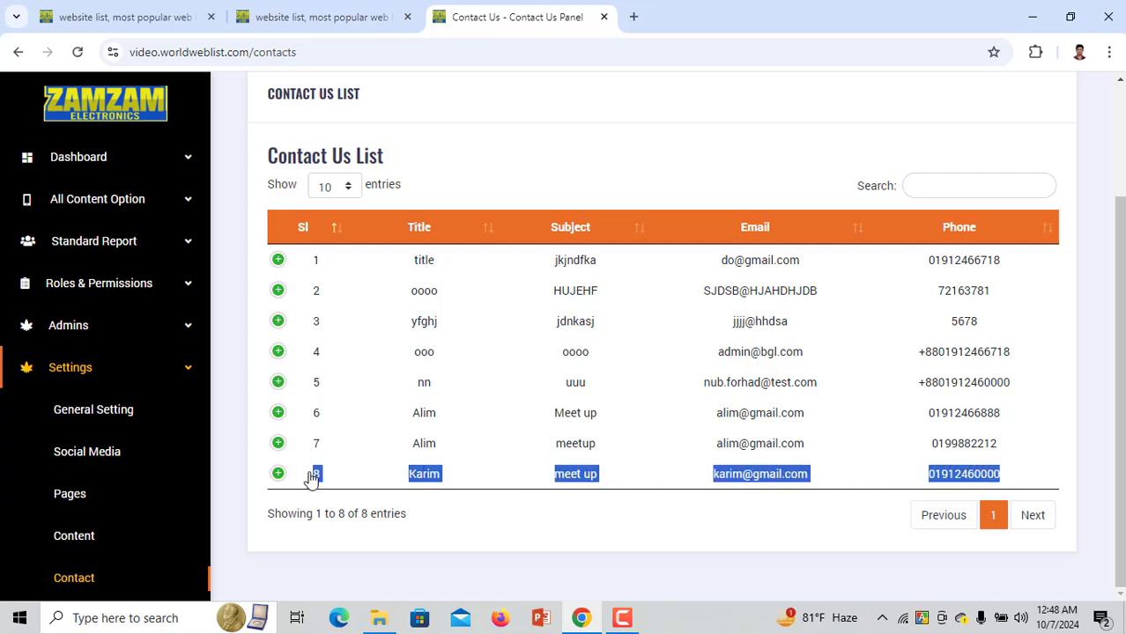
Compare the public YouTube videos page with the admin contact messages list
{"action": "left_click", "coordinate": [299, 17]}
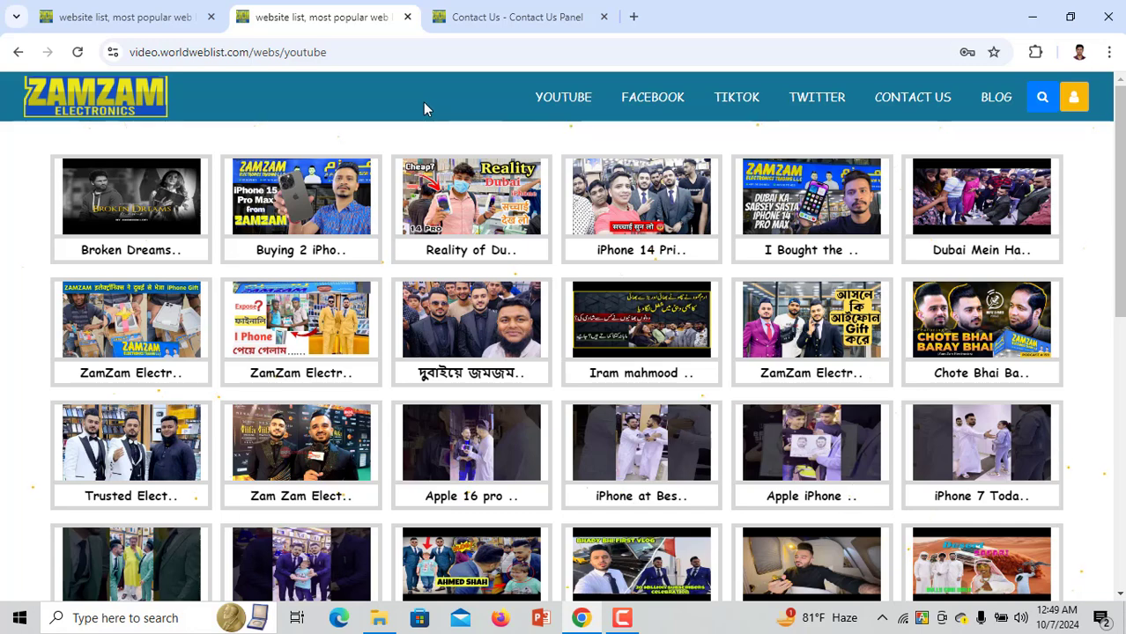
{"action": "left_click", "coordinate": [497, 15]}
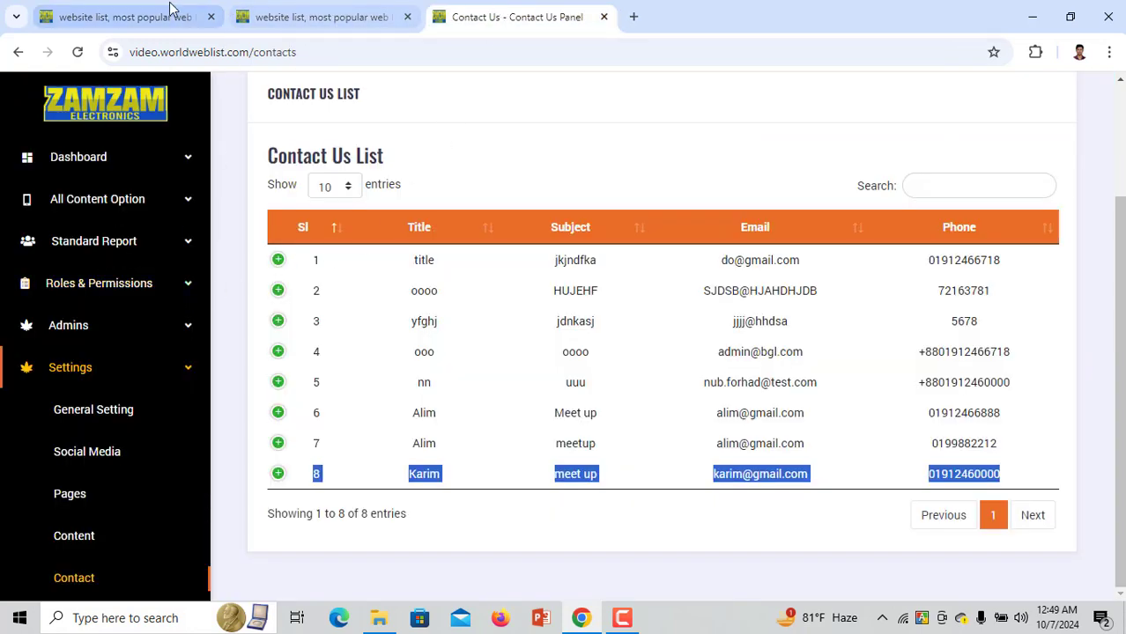
{"action": "mouse_move", "coordinate": [151, 10]}
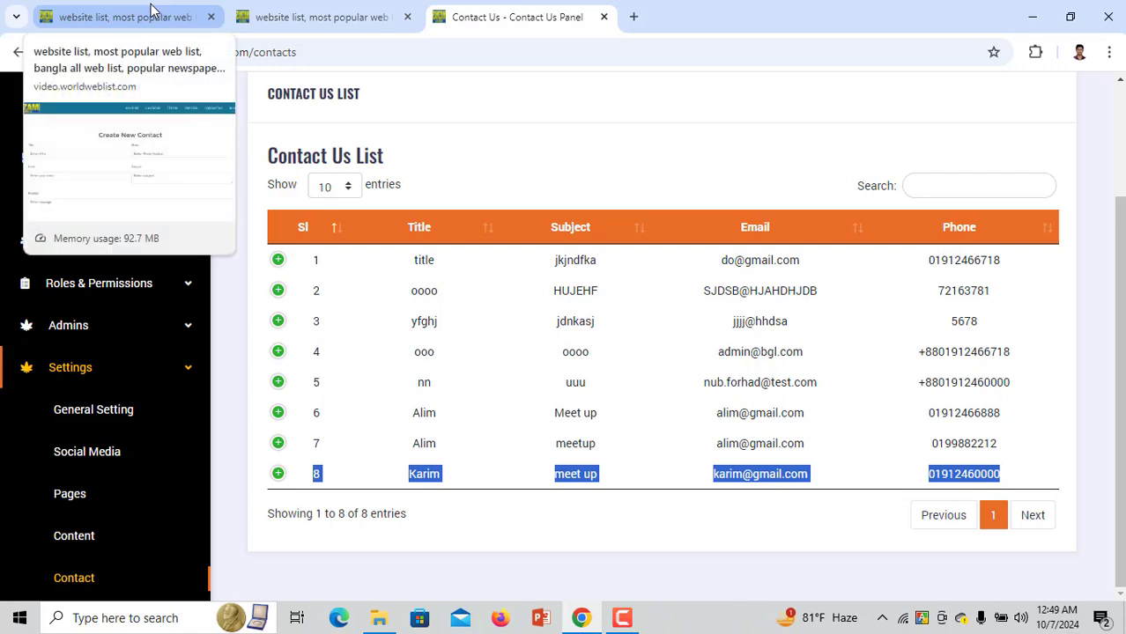
{"action": "left_click", "coordinate": [298, 16]}
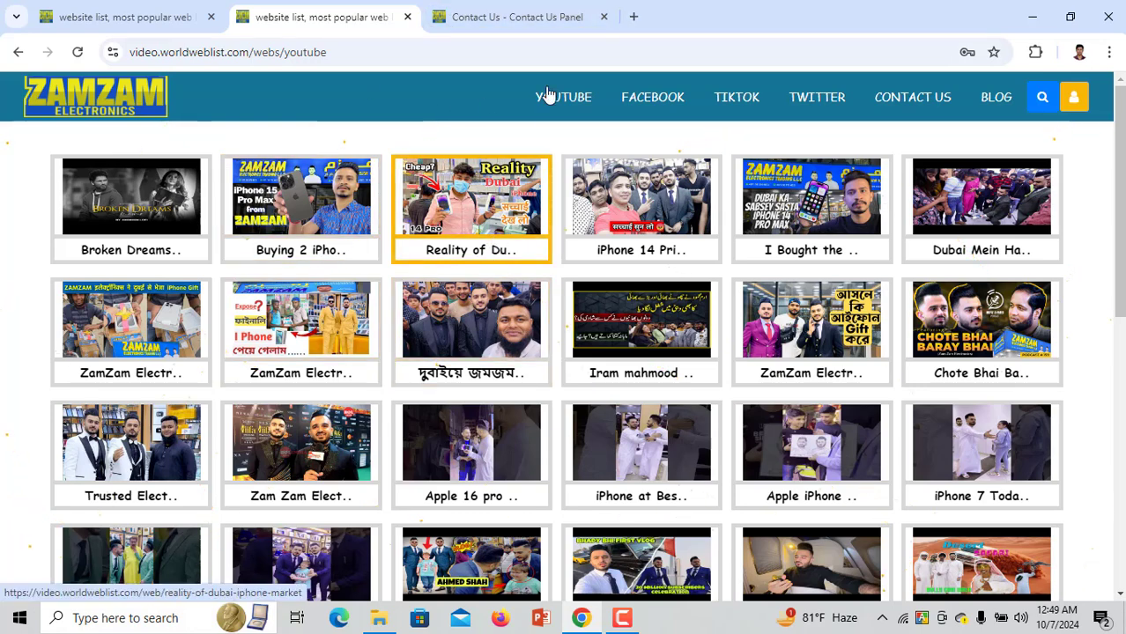
{"action": "left_click", "coordinate": [511, 16]}
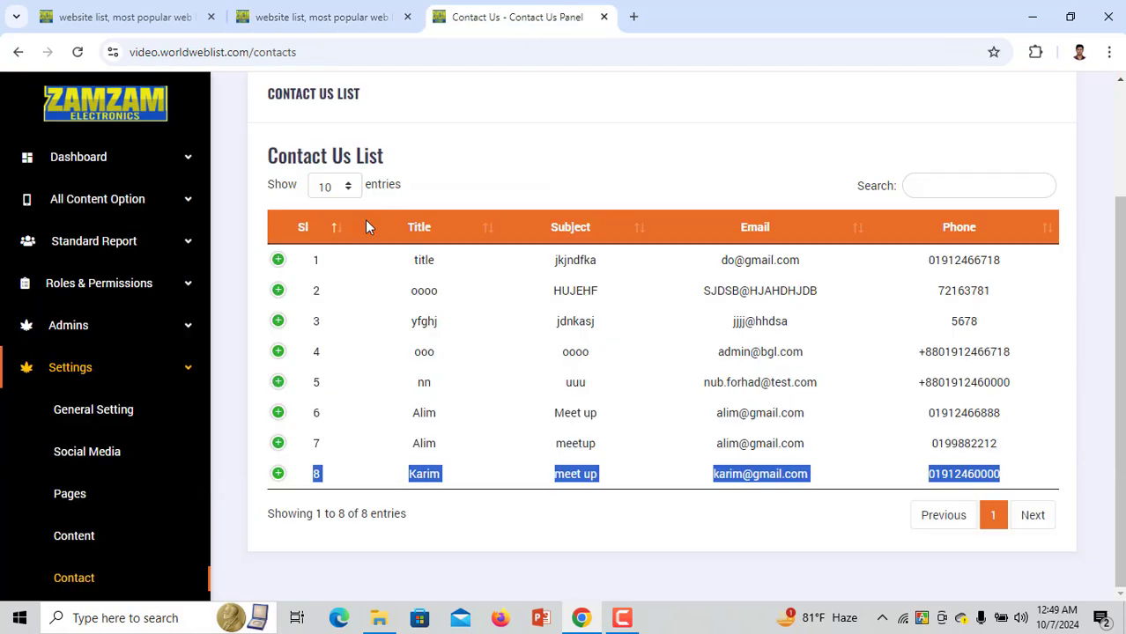
Return to the admin dashboard home via the ZAMZAM logo
{"action": "left_click", "coordinate": [107, 166]}
{"action": "left_click", "coordinate": [137, 107]}
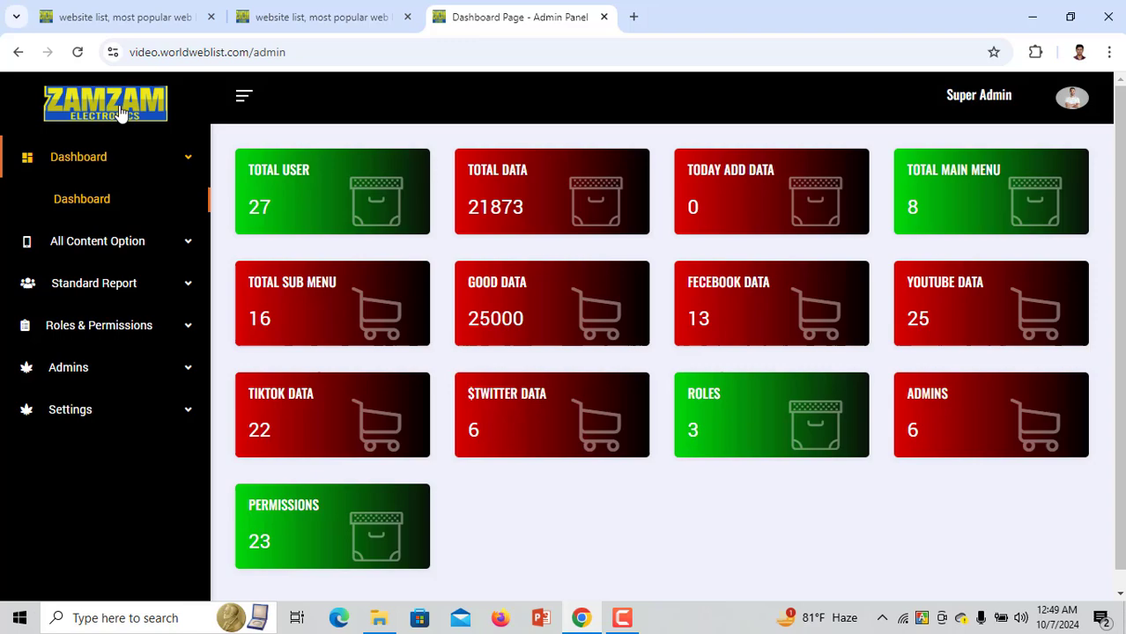
{"action": "left_click_drag", "start_coordinate": [122, 113], "coordinate": [339, 118]}
{"action": "left_click", "coordinate": [317, 17]}
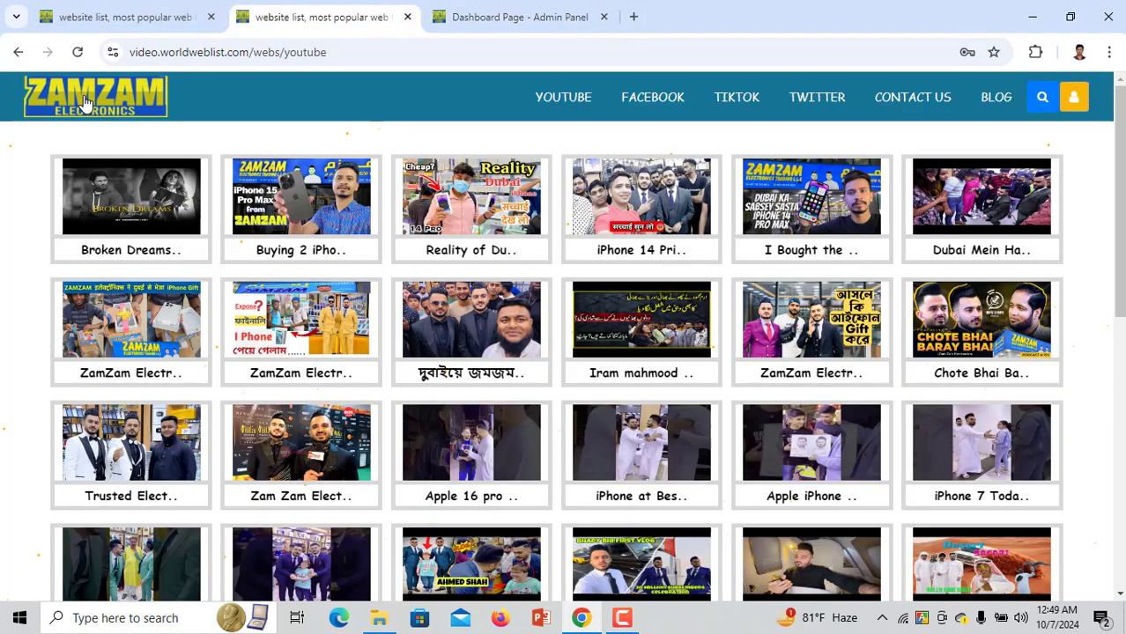
{"action": "left_click_drag", "start_coordinate": [83, 103], "coordinate": [362, 100]}
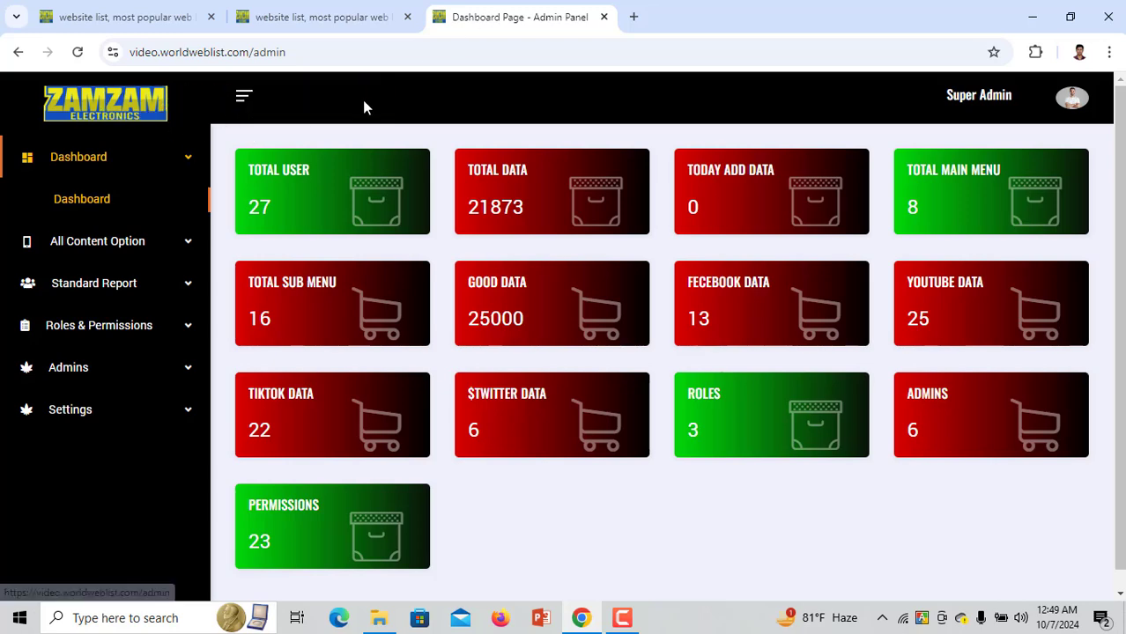
{"action": "left_click", "coordinate": [316, 17]}
{"action": "left_click", "coordinate": [445, 19]}
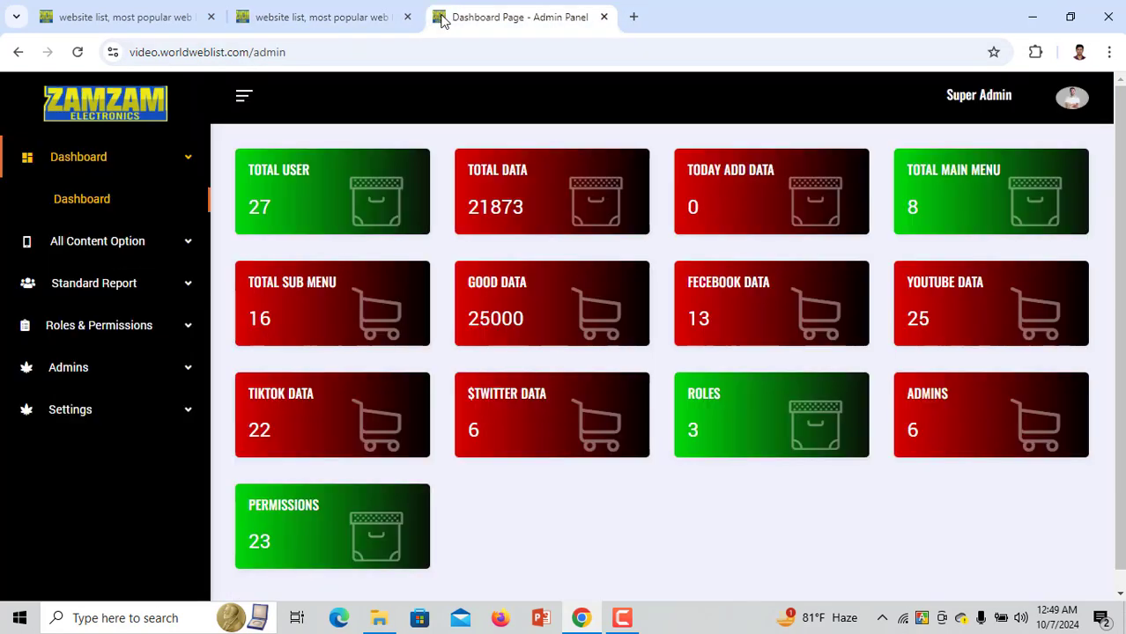
{"action": "left_click", "coordinate": [250, 25]}
{"action": "left_click", "coordinate": [445, 17]}
{"action": "left_click", "coordinate": [145, 417]}
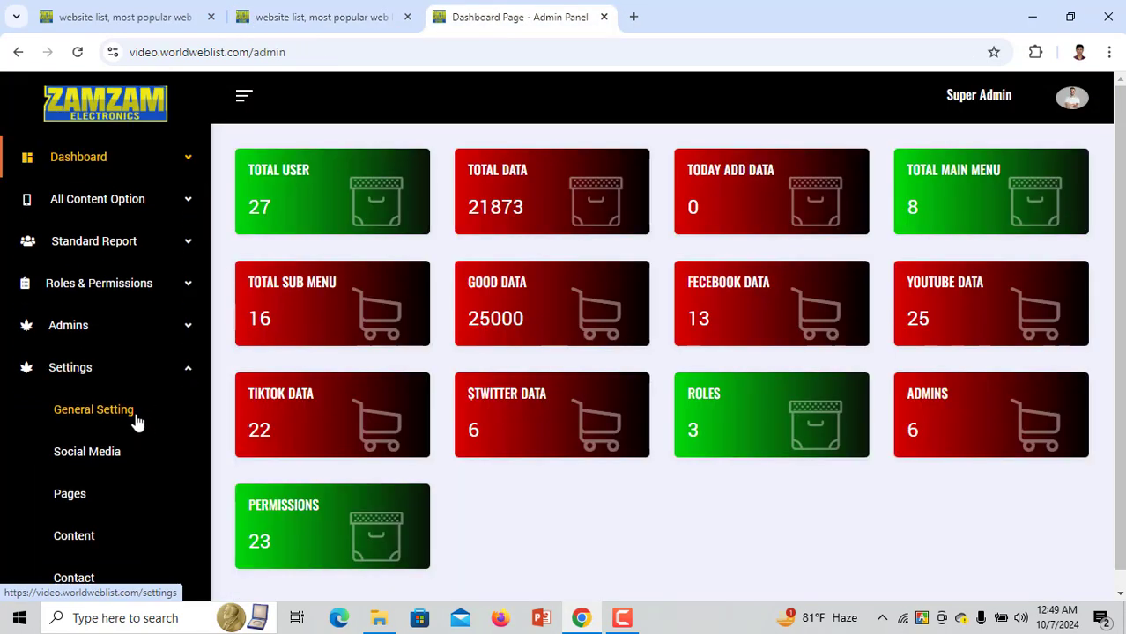
{"action": "left_click", "coordinate": [92, 413]}
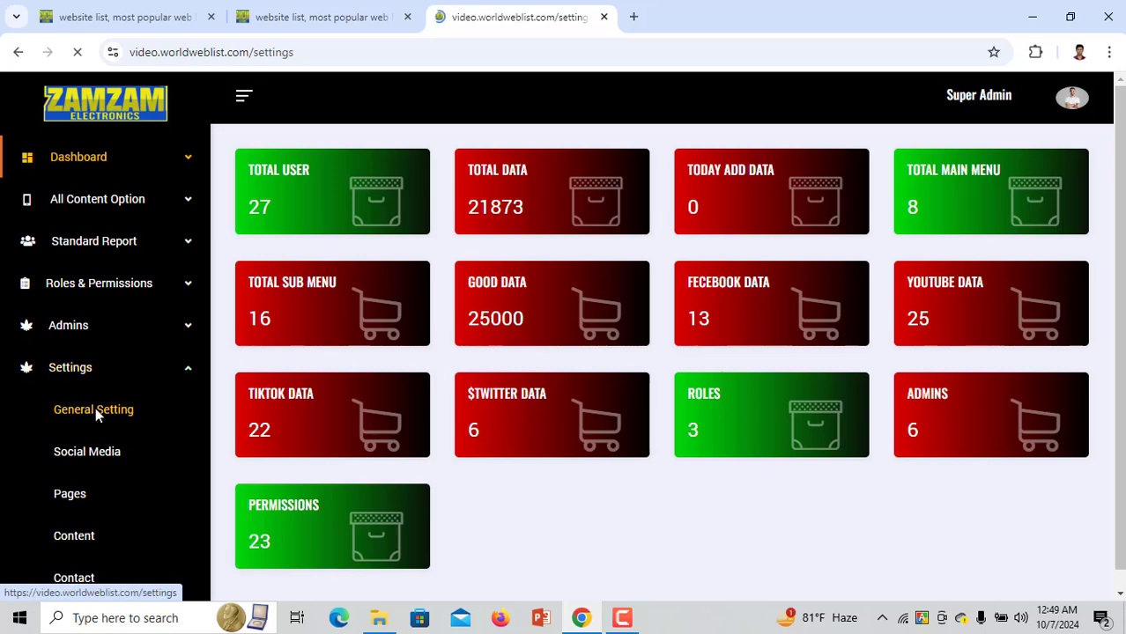
{"action": "mouse_move", "coordinate": [316, 420]}
{"action": "left_mouse_down"}
{"action": "mouse_move", "coordinate": [406, 439]}
{"action": "mouse_move", "coordinate": [319, 421]}
{"action": "left_mouse_up"}
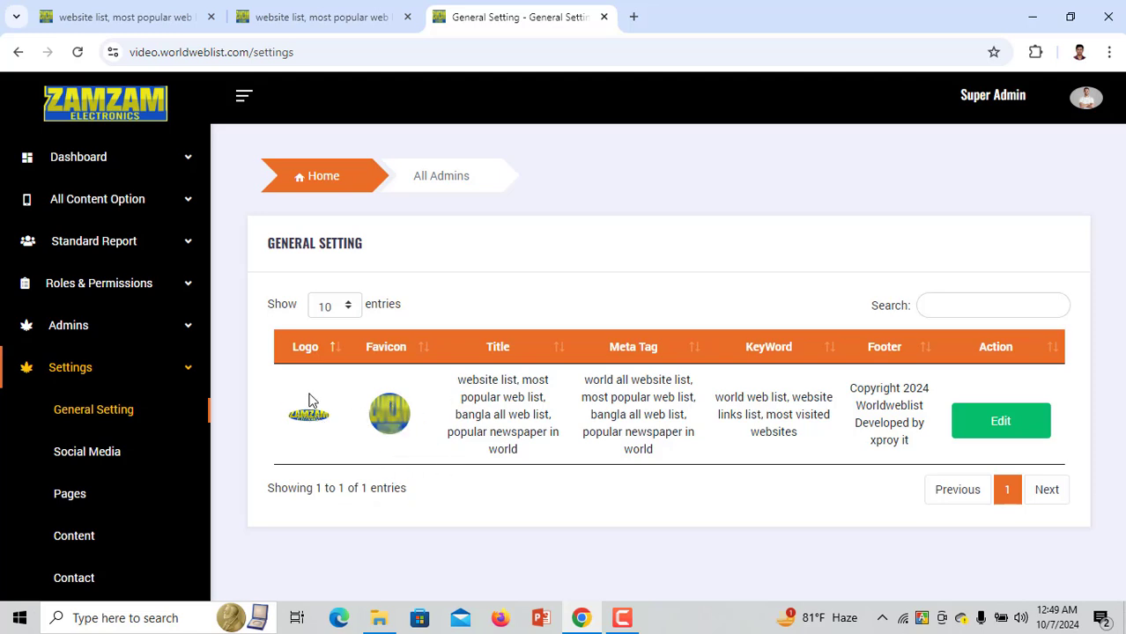
{"action": "left_click_drag", "start_coordinate": [458, 379], "coordinate": [511, 453]}
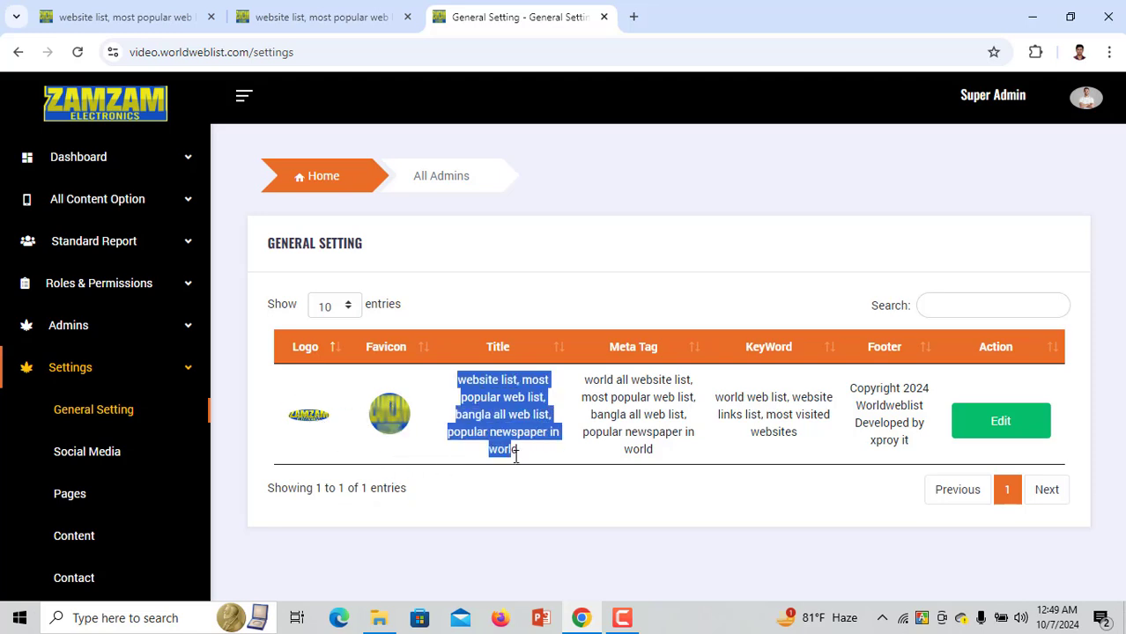
{"action": "left_click_drag", "start_coordinate": [577, 381], "coordinate": [661, 451]}
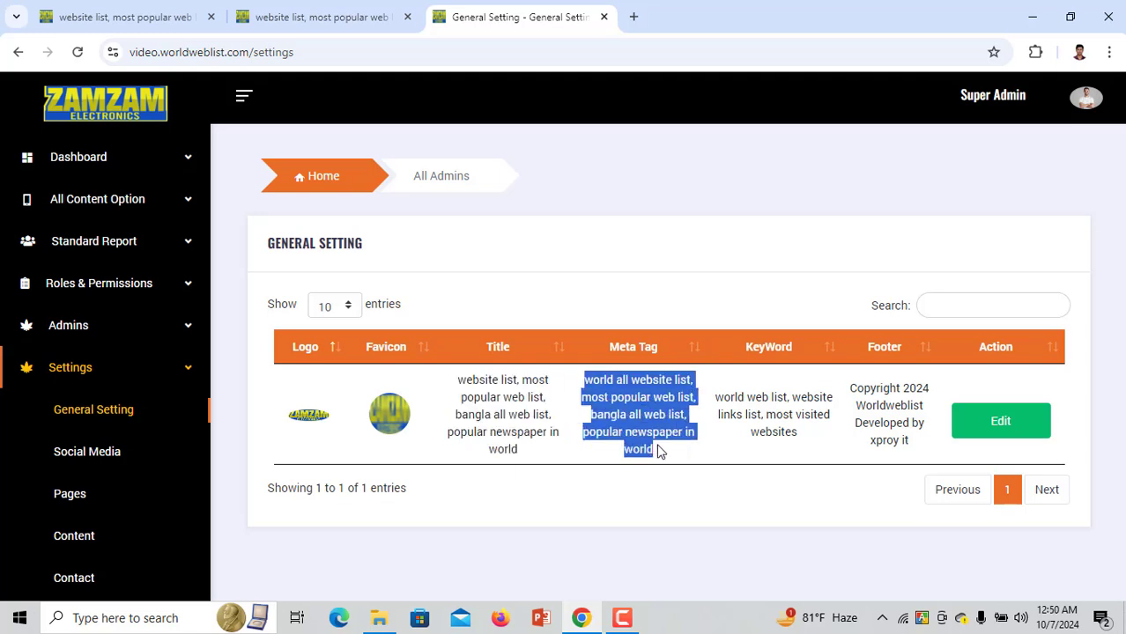
{"action": "left_click_drag", "start_coordinate": [721, 397], "coordinate": [798, 434]}
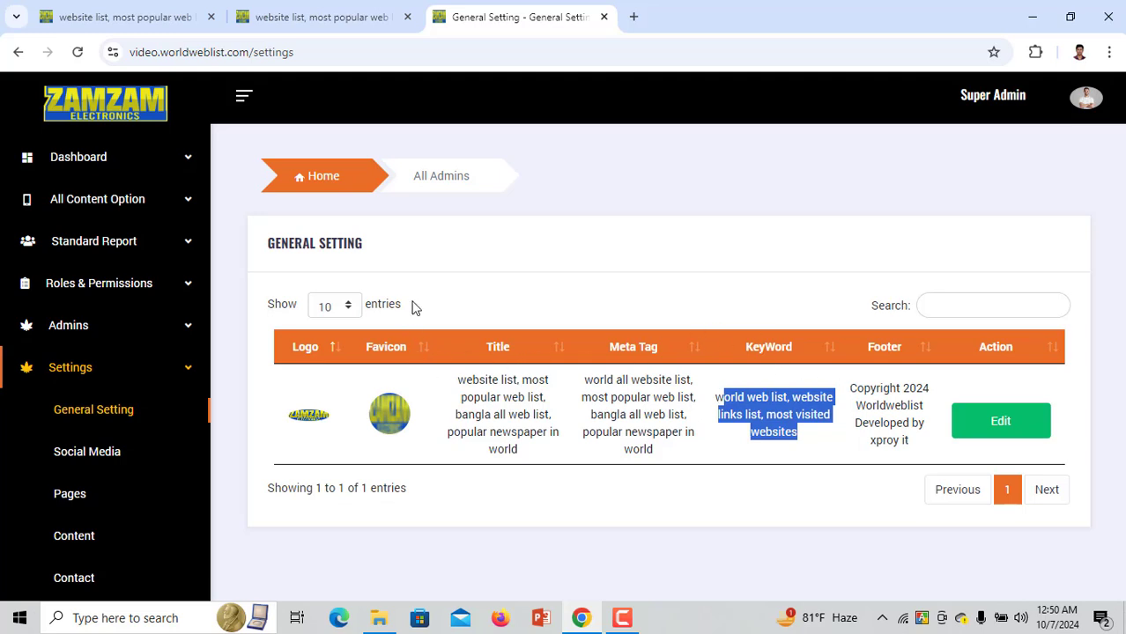
{"action": "left_click", "coordinate": [124, 167]}
{"action": "left_click", "coordinate": [118, 198]}
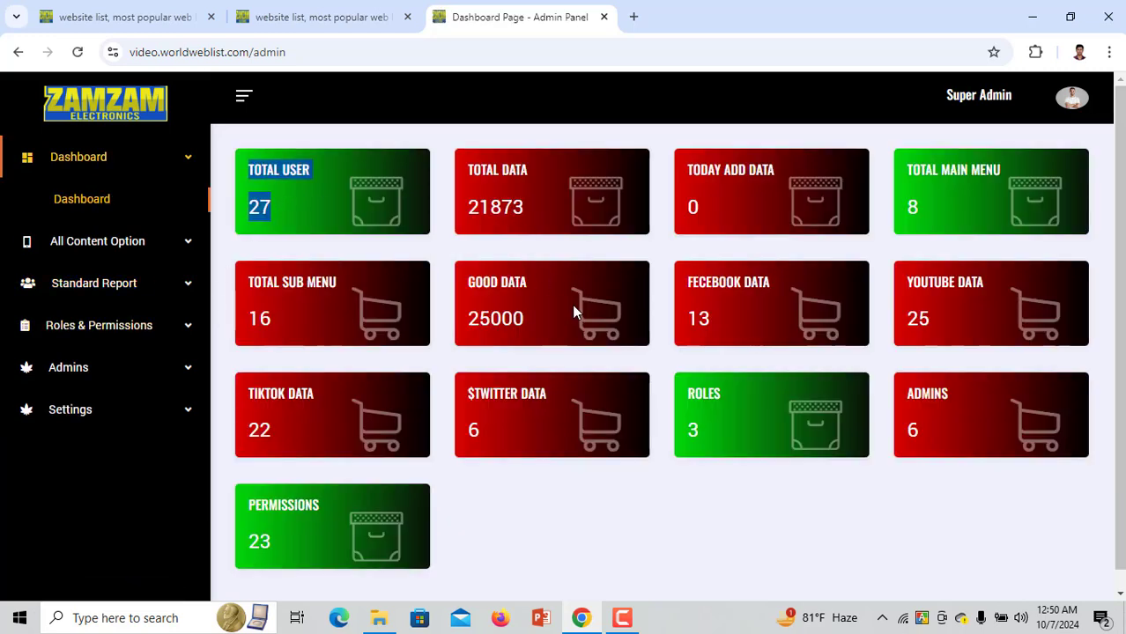
{"action": "left_click_drag", "start_coordinate": [716, 323], "coordinate": [687, 279]}
{"action": "left_click_drag", "start_coordinate": [932, 319], "coordinate": [852, 255]}
Mark the dashboard counts (main menu 8, TikTok 22, roles 3, admins 6), then open Create Main Menu
{"action": "left_click_drag", "start_coordinate": [921, 212], "coordinate": [864, 202]}
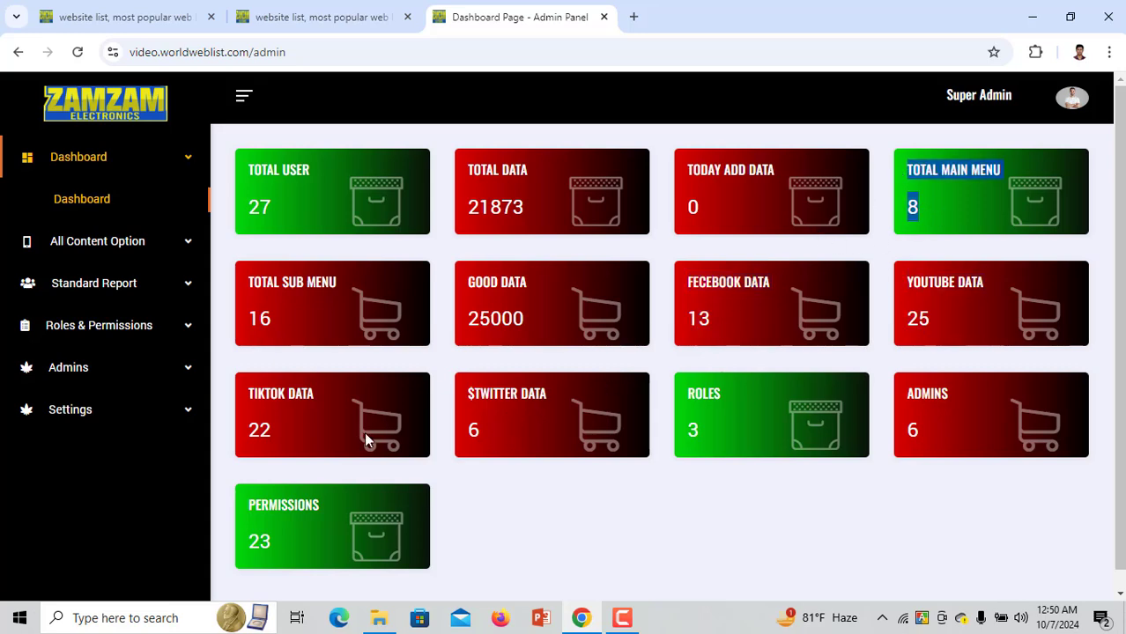
{"action": "left_click_drag", "start_coordinate": [282, 432], "coordinate": [227, 407]}
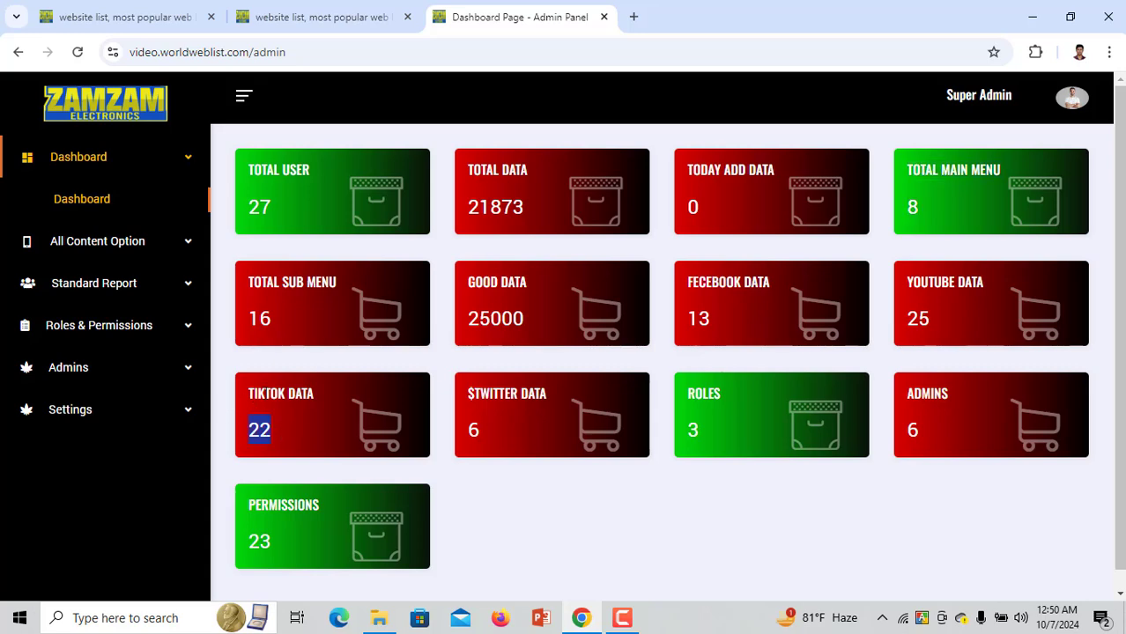
{"action": "left_click_drag", "start_coordinate": [507, 428], "coordinate": [437, 382]}
{"action": "left_click_drag", "start_coordinate": [674, 405], "coordinate": [704, 440]}
{"action": "left_click_drag", "start_coordinate": [913, 426], "coordinate": [905, 385]}
{"action": "left_click", "coordinate": [99, 239]}
{"action": "left_click", "coordinate": [104, 248]}
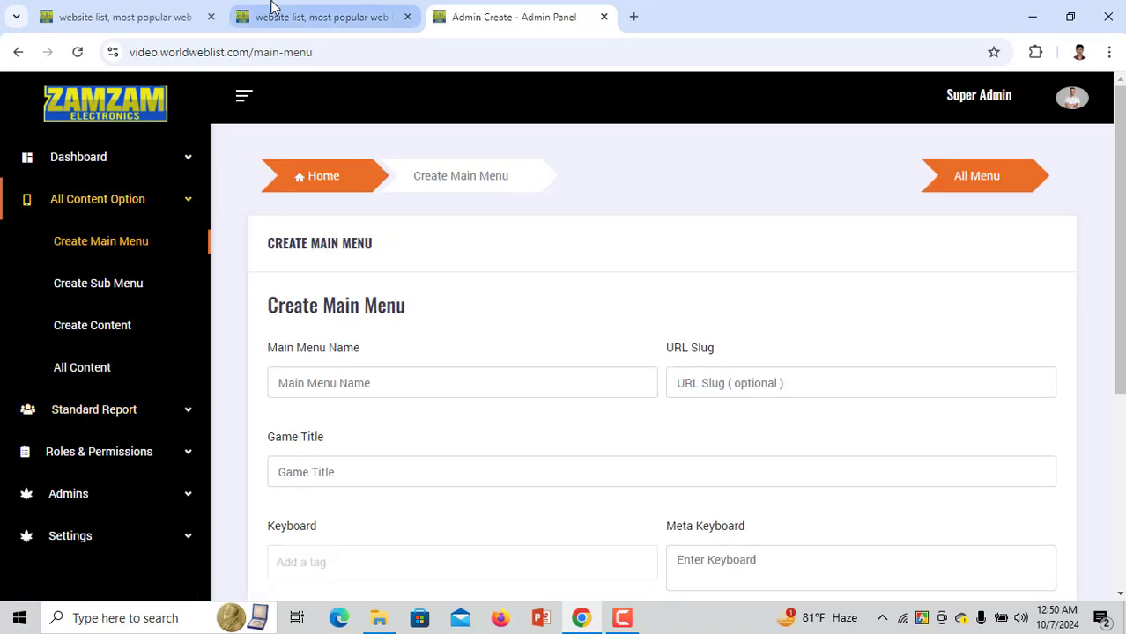
Enter 'Likee' as the Main Menu Name
{"action": "left_click", "coordinate": [273, 11]}
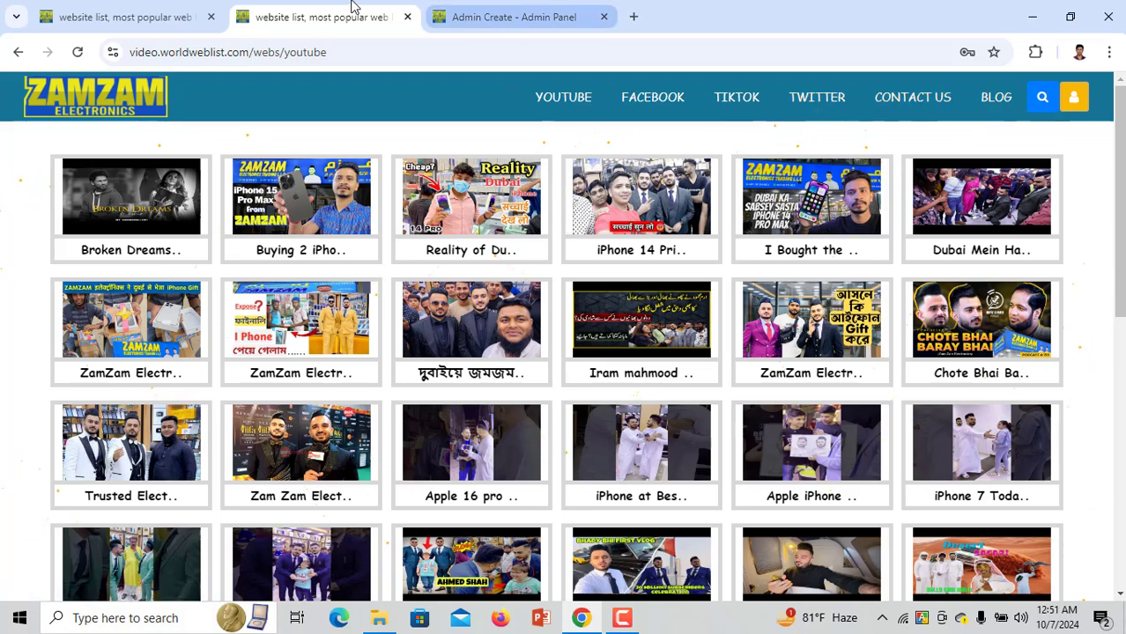
{"action": "left_click", "coordinate": [475, 18]}
{"action": "left_click", "coordinate": [344, 391]}
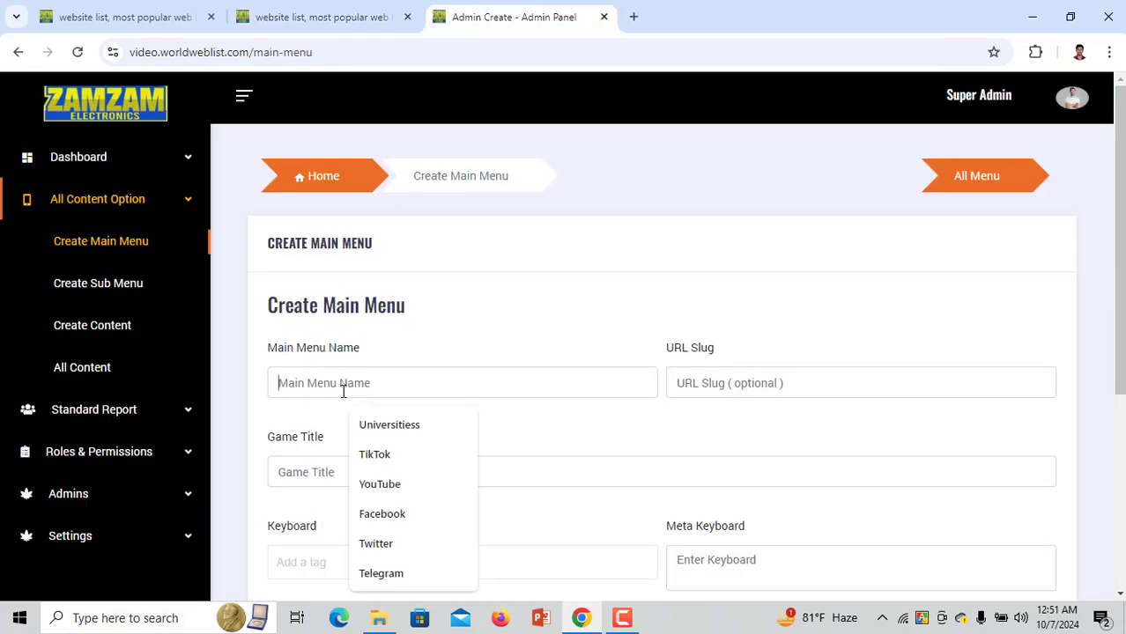
{"action": "scroll", "coordinate": [343, 392], "scroll_direction": "down", "scroll_amount": 2}
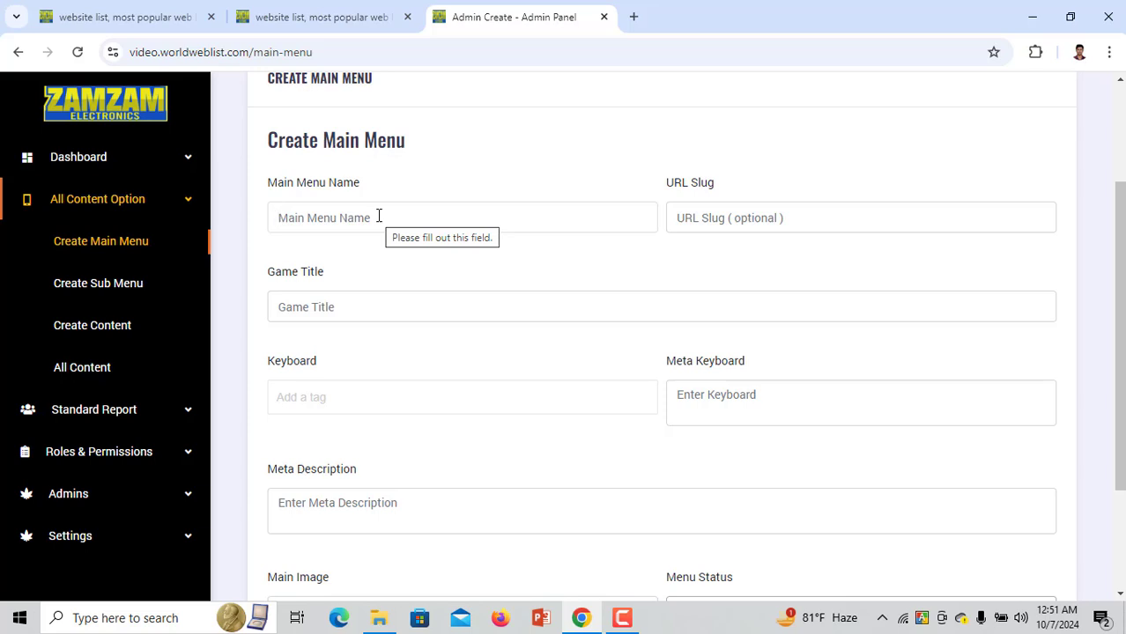
{"action": "type", "text": "Likee"}
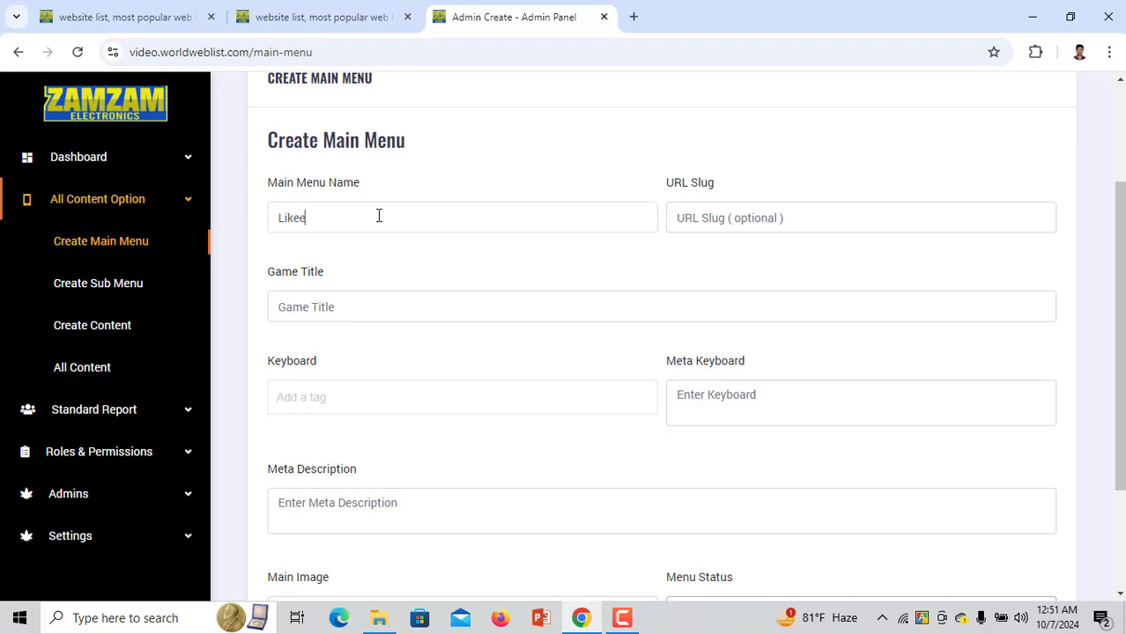
Copy 'Likee' into the URL Slug and Game Title fields
{"action": "double_click", "coordinate": [276, 220]}
{"action": "key", "text": "ctrl+c"}
{"action": "left_click", "coordinate": [747, 218]}
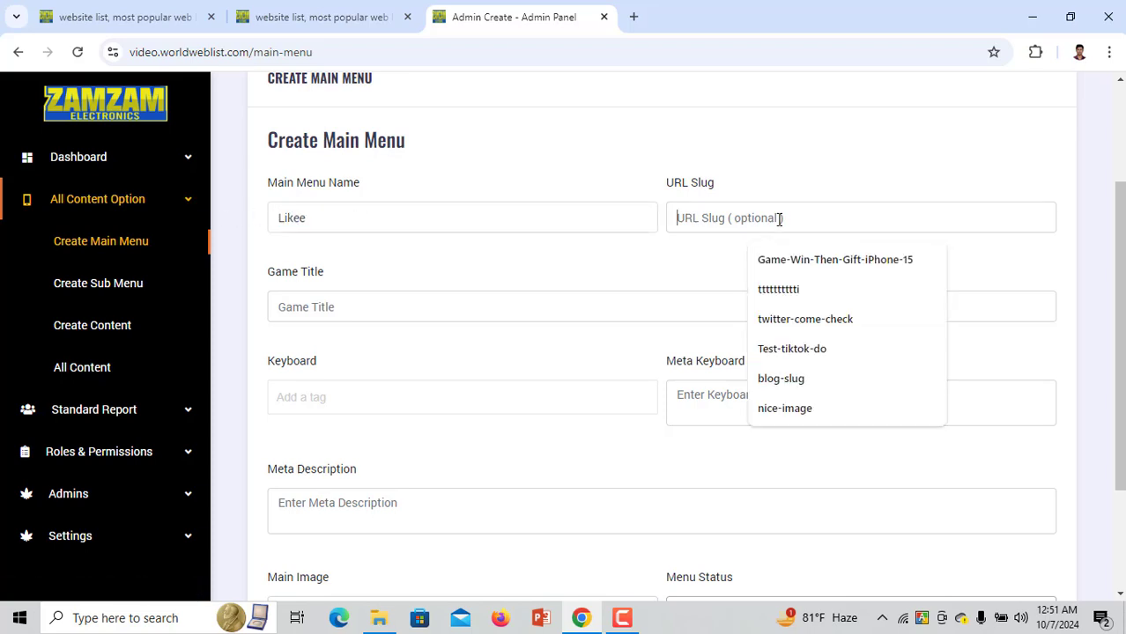
{"action": "key", "text": "ctrl+v"}
{"action": "left_click", "coordinate": [463, 308]}
{"action": "key", "text": "ctrl+v"}
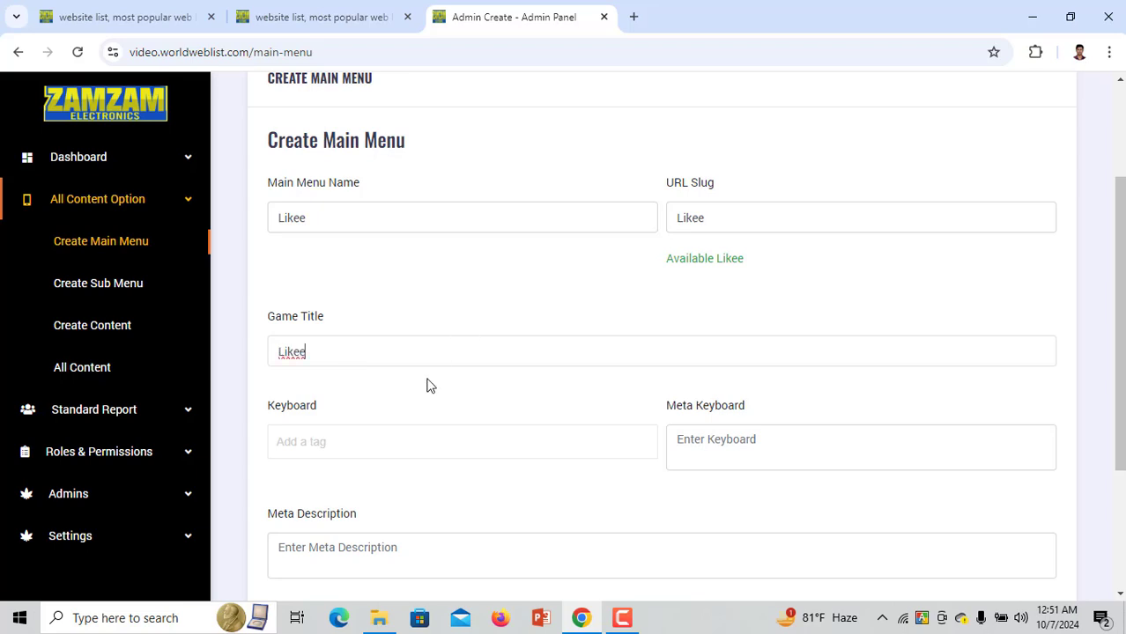
Add keyword tags Likee, viral, videos and like video
{"action": "left_click", "coordinate": [387, 441]}
{"action": "key", "text": "ctrl+v"}
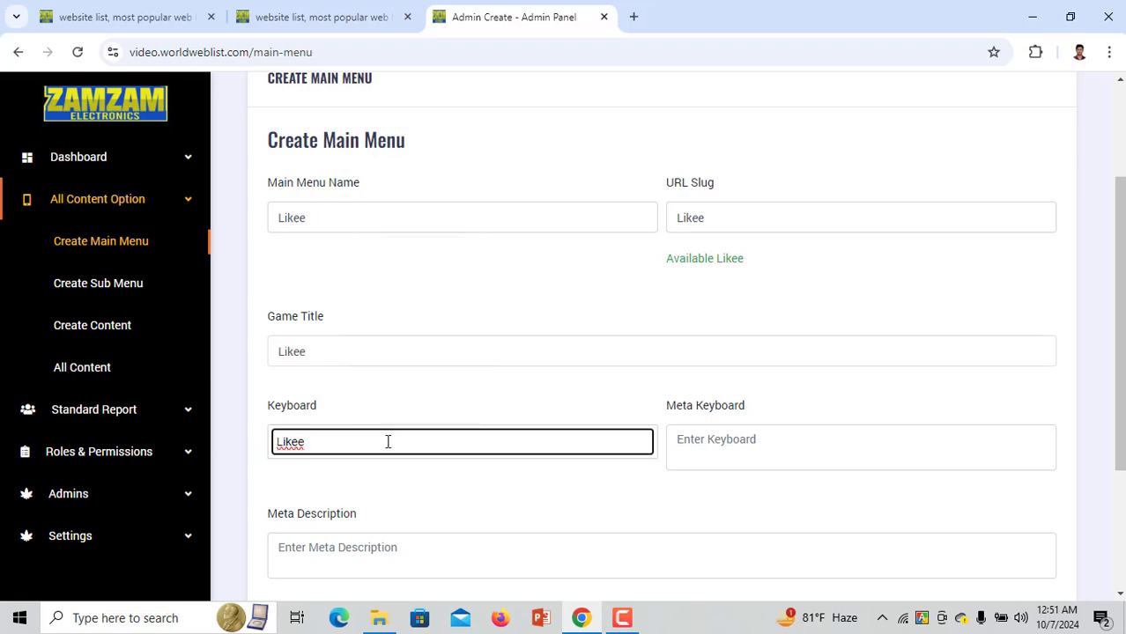
{"action": "key", "text": "Return"}
{"action": "type", "text": "viral"}
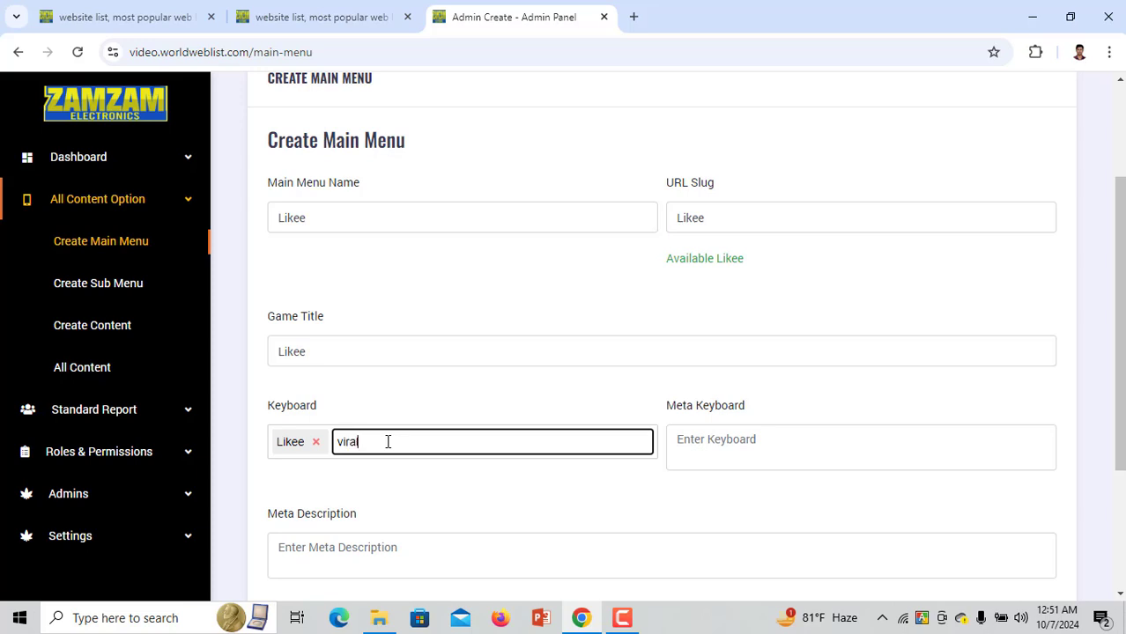
{"action": "key", "text": "Return"}
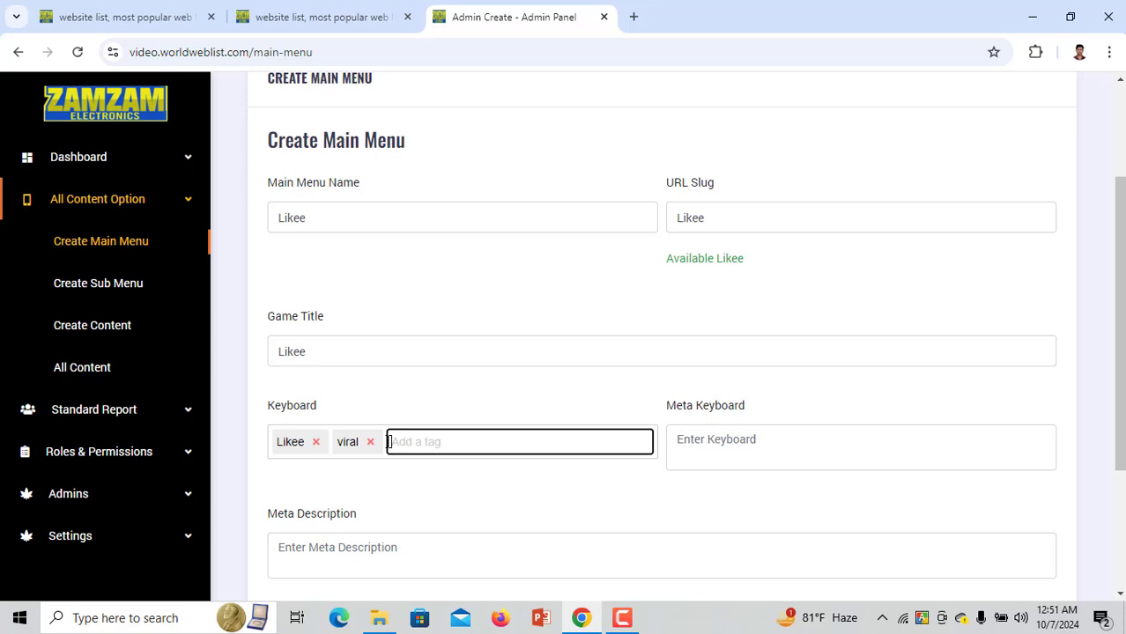
{"action": "type", "text": "videos"}
{"action": "key", "text": "Return"}
{"action": "type", "text": "l"}
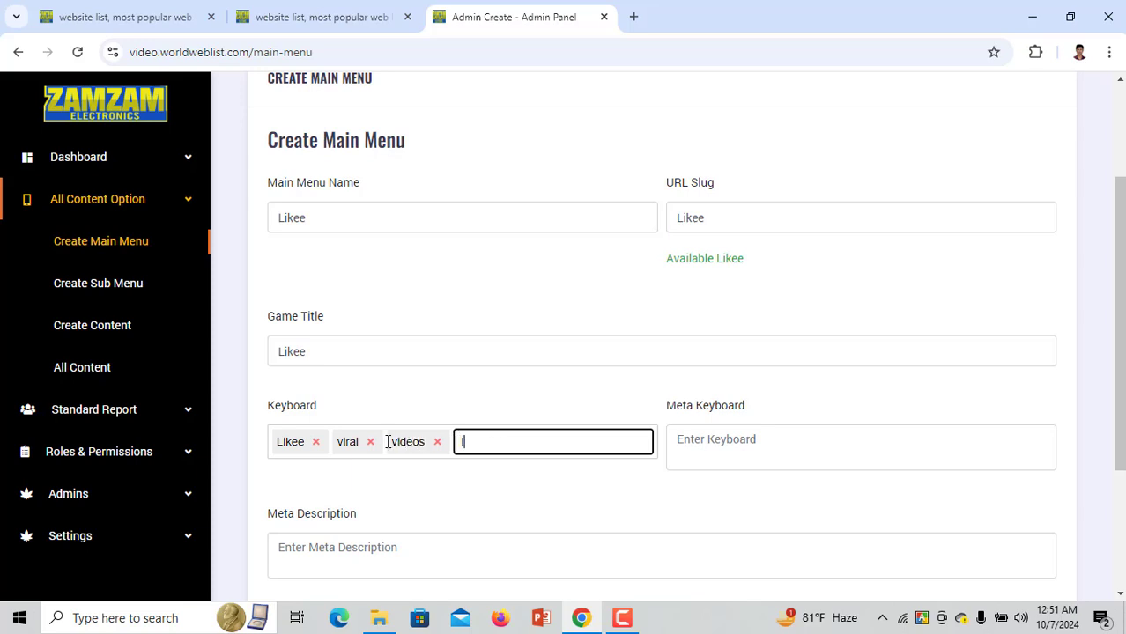
{"action": "type", "text": "ike video"}
{"action": "key", "text": "Return"}
Paste 'Likee' into the meta keywords and meta description fields
{"action": "left_click", "coordinate": [774, 460]}
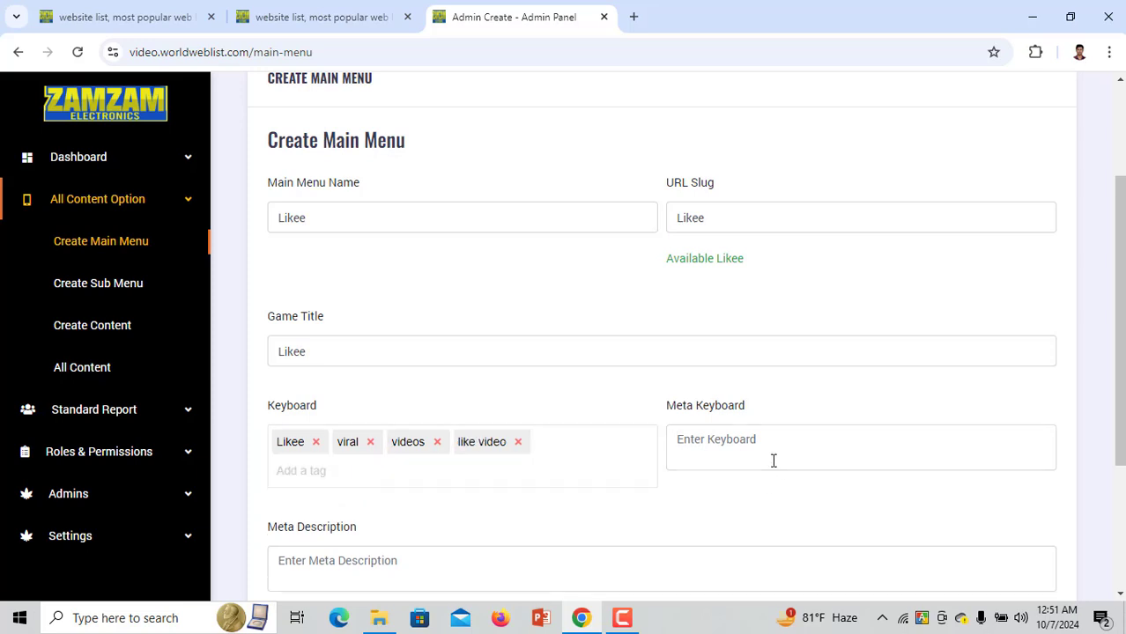
{"action": "key", "text": "ctrl+v"}
{"action": "scroll", "coordinate": [713, 455], "scroll_direction": "down", "scroll_amount": 3}
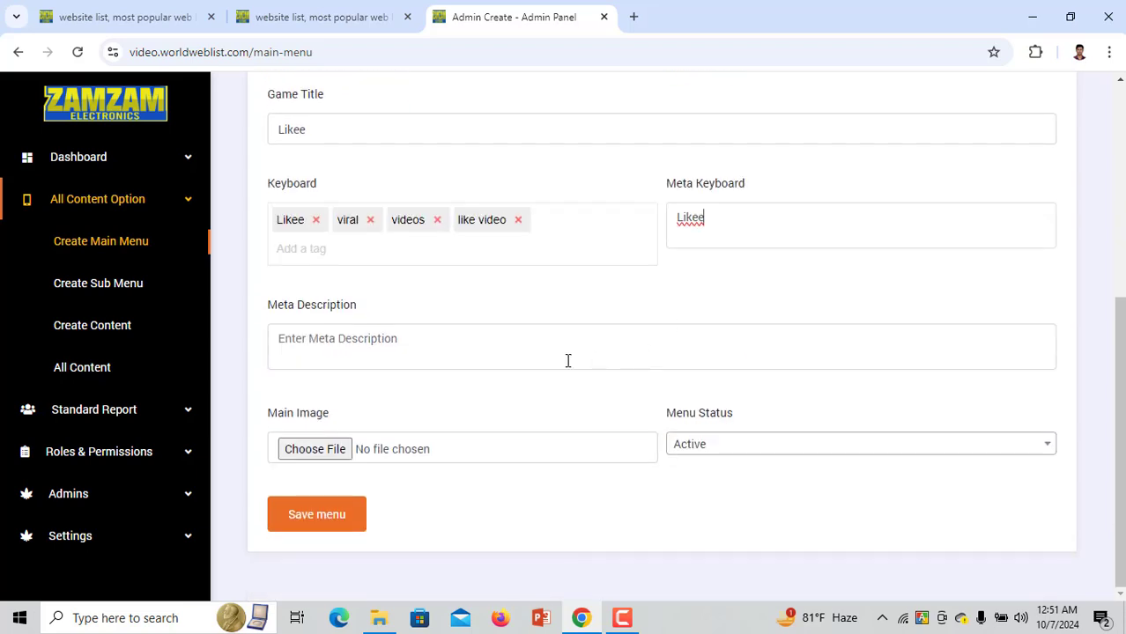
{"action": "key", "text": "ctrl+v"}
Attach Organic.png as the main image, save the Likee menu, and view the public site
{"action": "left_click", "coordinate": [331, 449]}
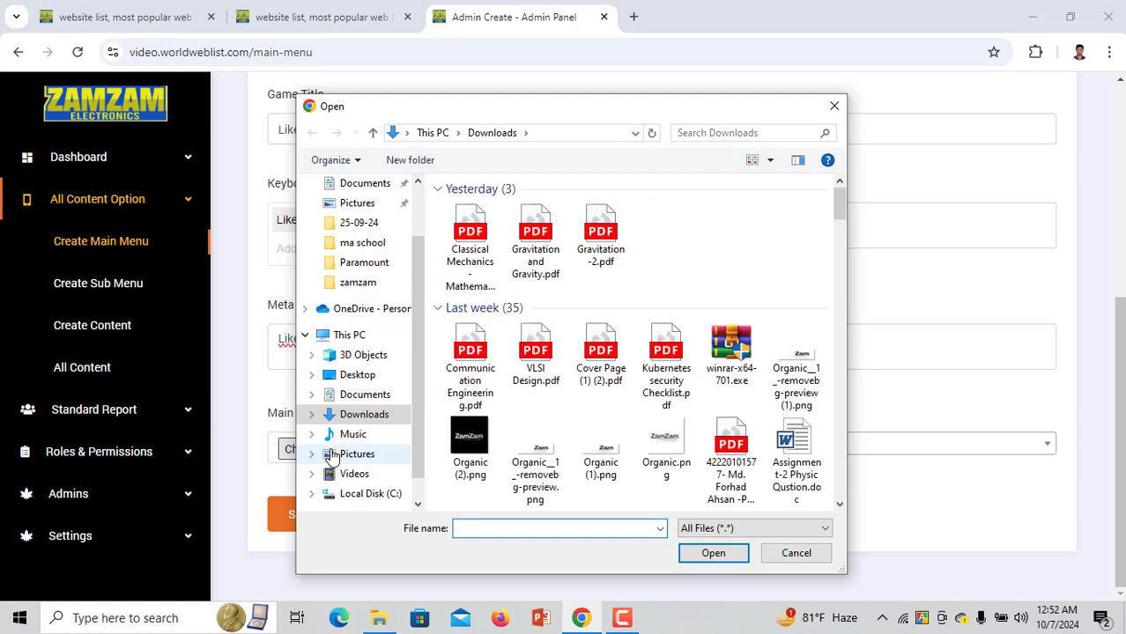
{"action": "scroll", "coordinate": [476, 414], "scroll_direction": "down", "scroll_amount": 4}
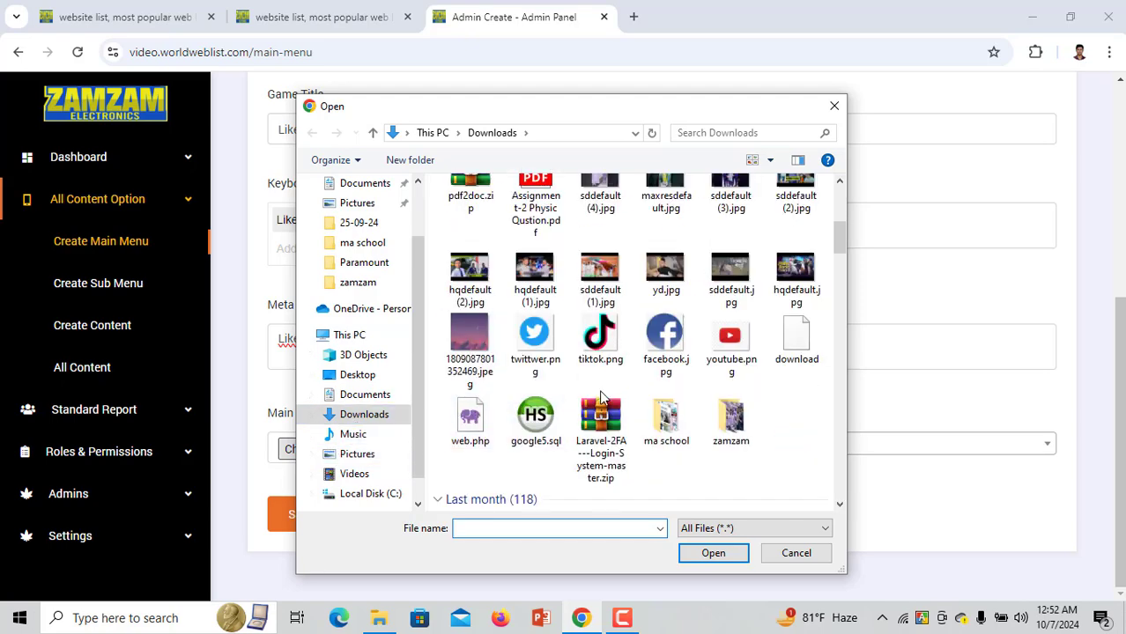
{"action": "scroll", "coordinate": [487, 378], "scroll_direction": "up", "scroll_amount": 4}
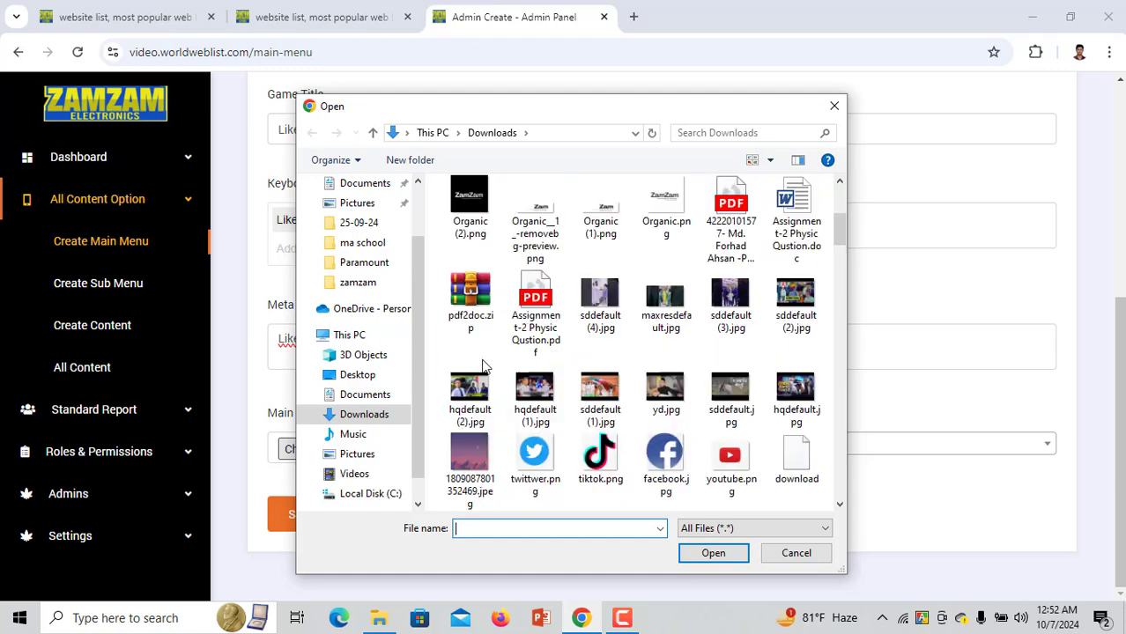
{"action": "double_click", "coordinate": [652, 416]}
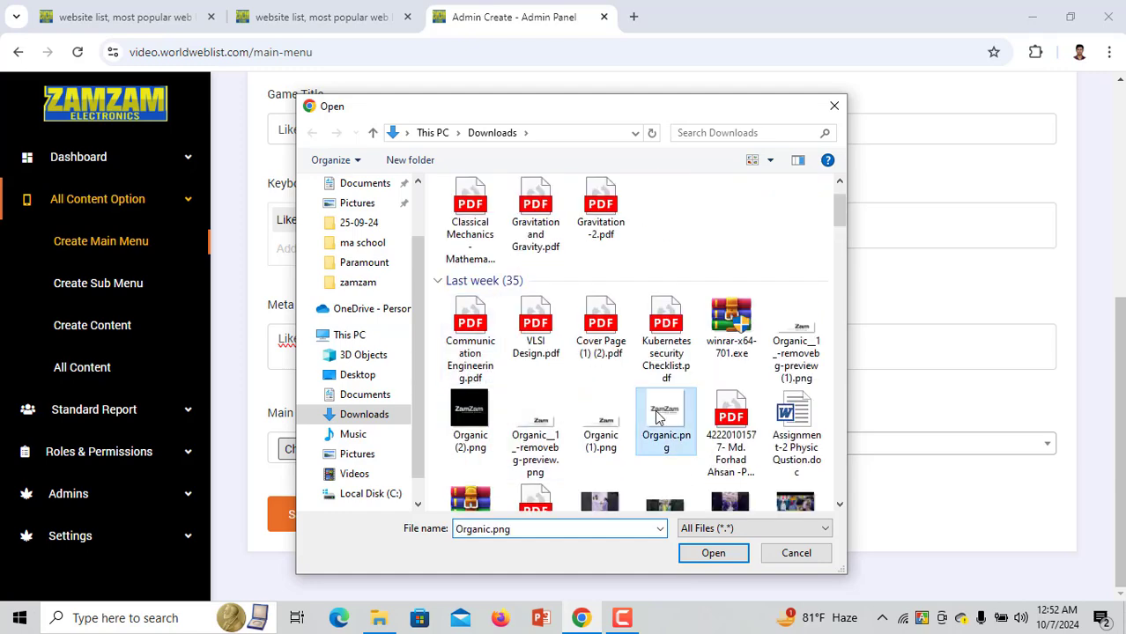
{"action": "left_click", "coordinate": [362, 527]}
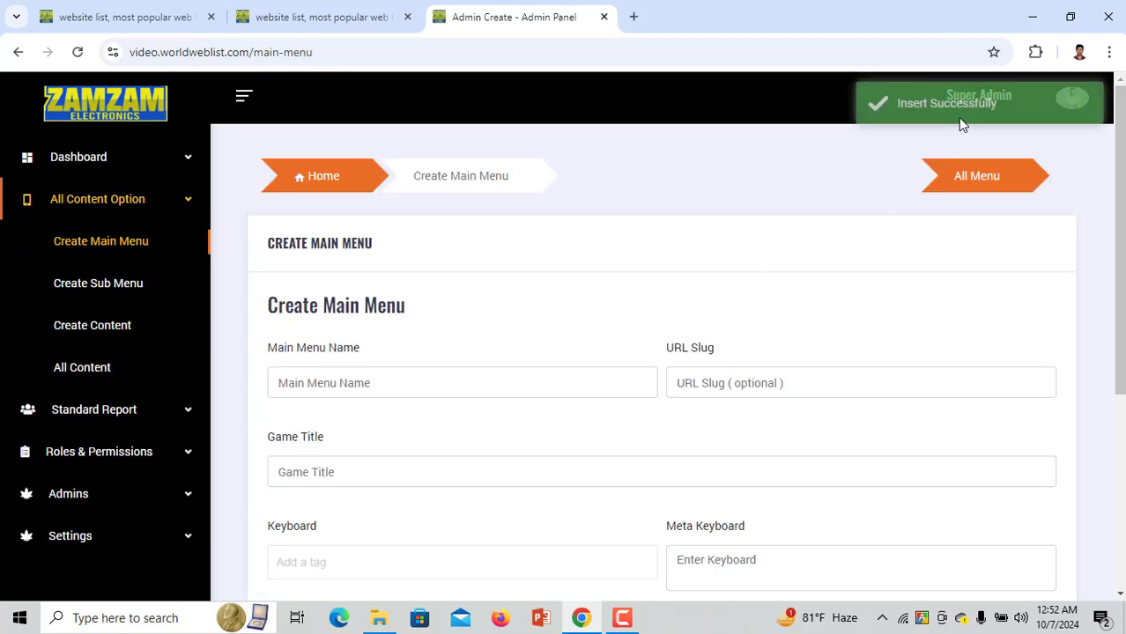
{"action": "left_click", "coordinate": [322, 17]}
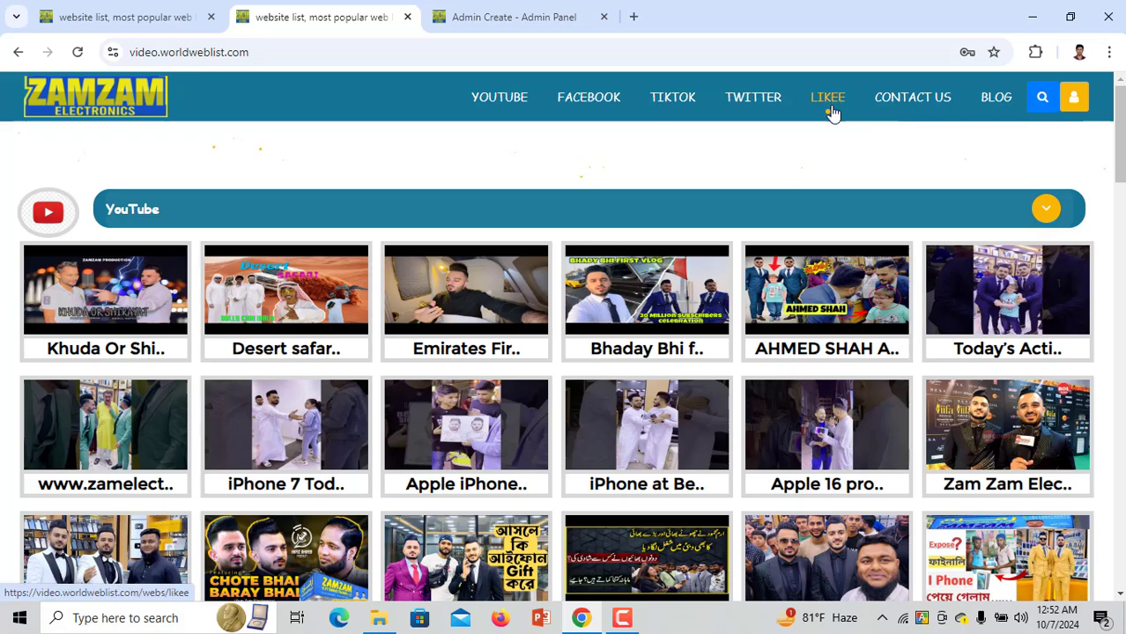
Edit the Likee entry in All Menu and set its Menu Status to Inactive
{"action": "left_click", "coordinate": [513, 17]}
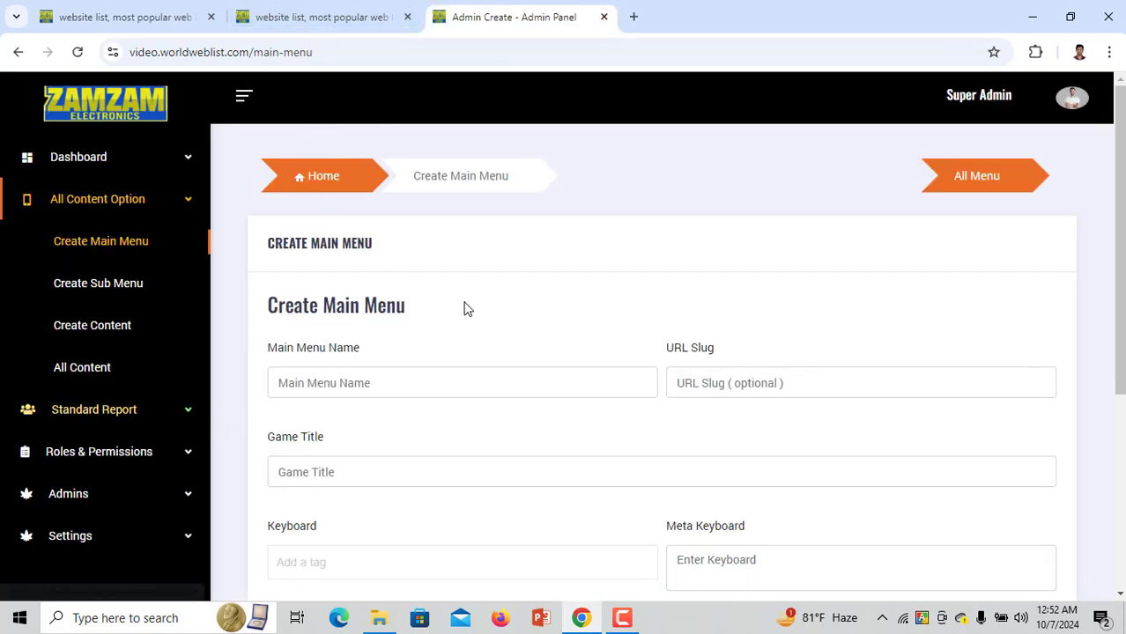
{"action": "left_click", "coordinate": [984, 182]}
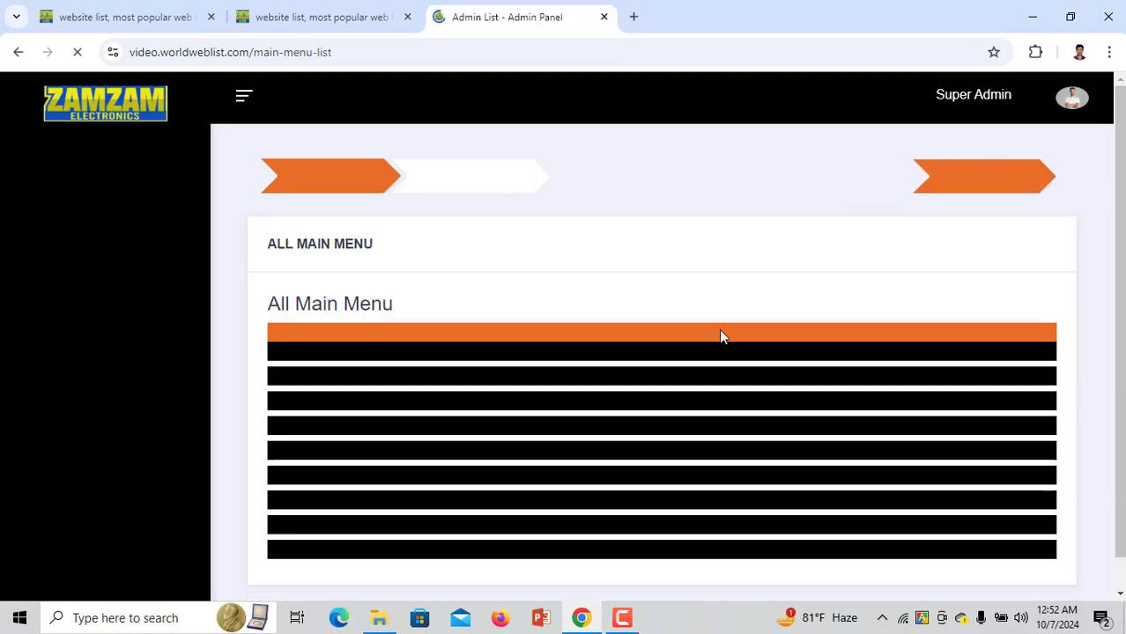
{"action": "scroll", "coordinate": [593, 460], "scroll_direction": "down", "scroll_amount": 1}
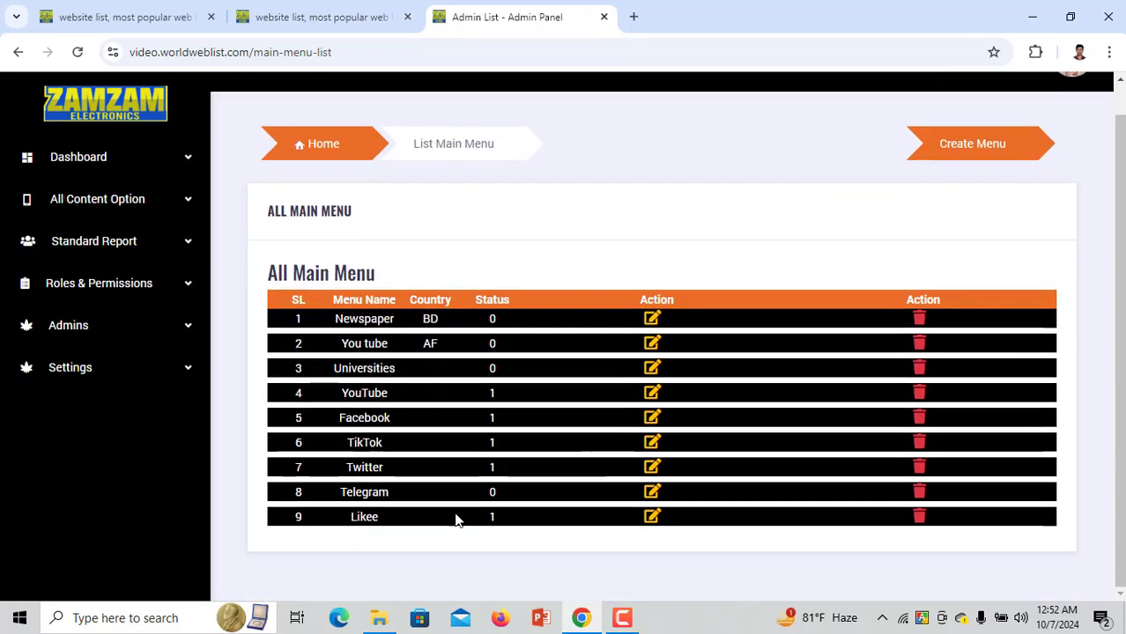
{"action": "left_click", "coordinate": [652, 522]}
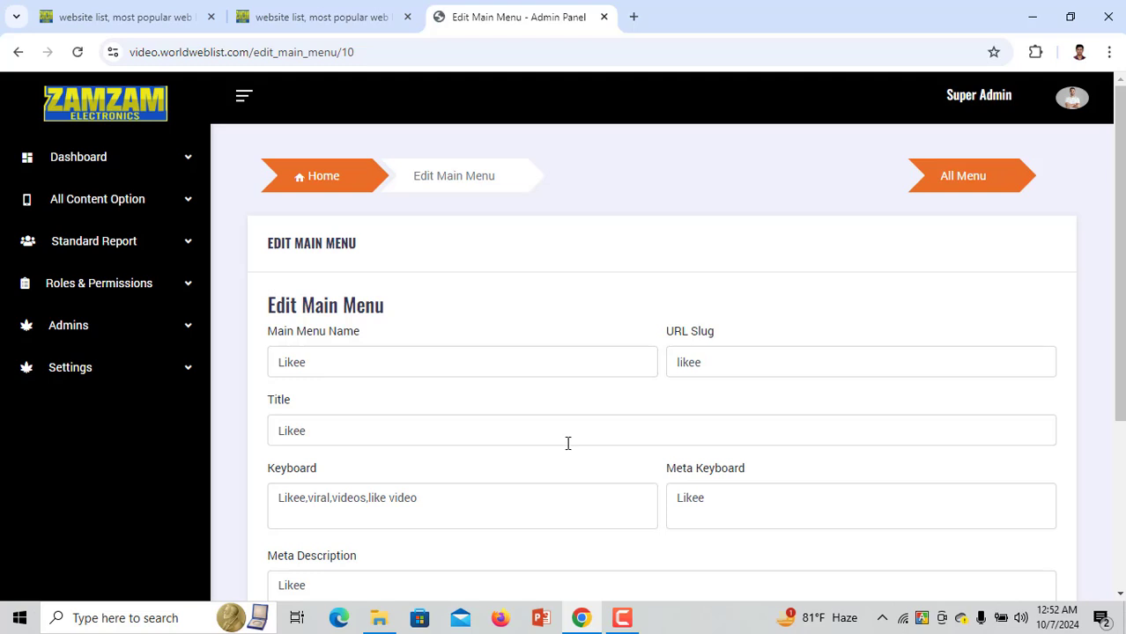
{"action": "scroll", "coordinate": [361, 368], "scroll_direction": "down", "scroll_amount": 3}
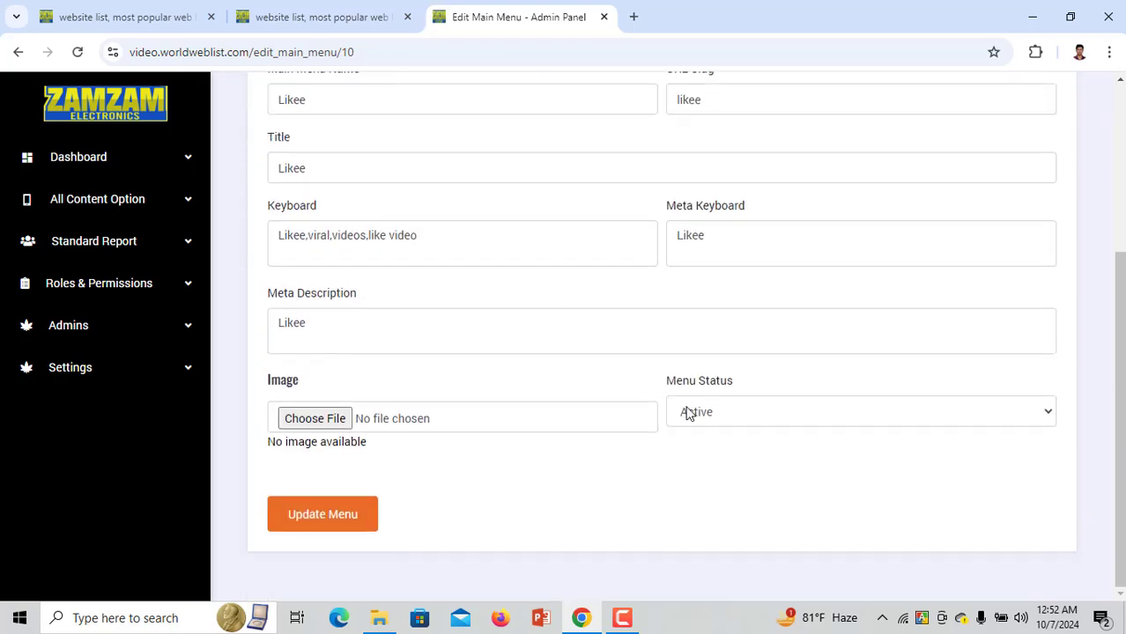
{"action": "left_click", "coordinate": [689, 413]}
{"action": "left_click", "coordinate": [691, 459]}
Attach Organic (2).png, update the Likee menu, and confirm LIKEE is gone from the public site
{"action": "scroll", "coordinate": [643, 462], "scroll_direction": "up", "scroll_amount": 3}
{"action": "scroll", "coordinate": [642, 462], "scroll_direction": "down", "scroll_amount": 3}
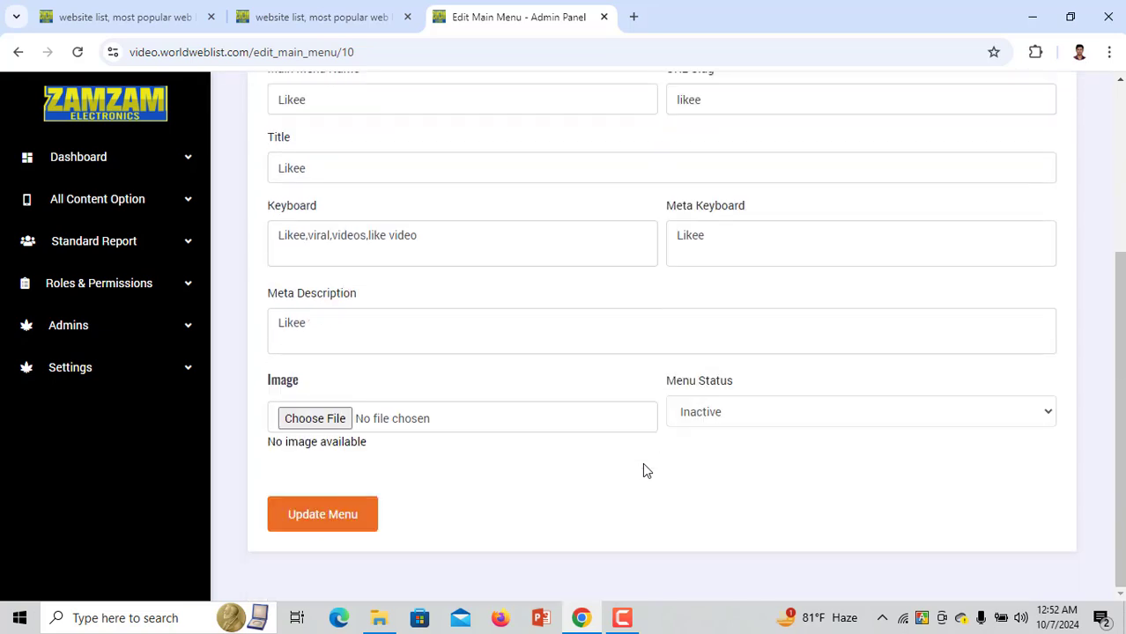
{"action": "left_click", "coordinate": [339, 421]}
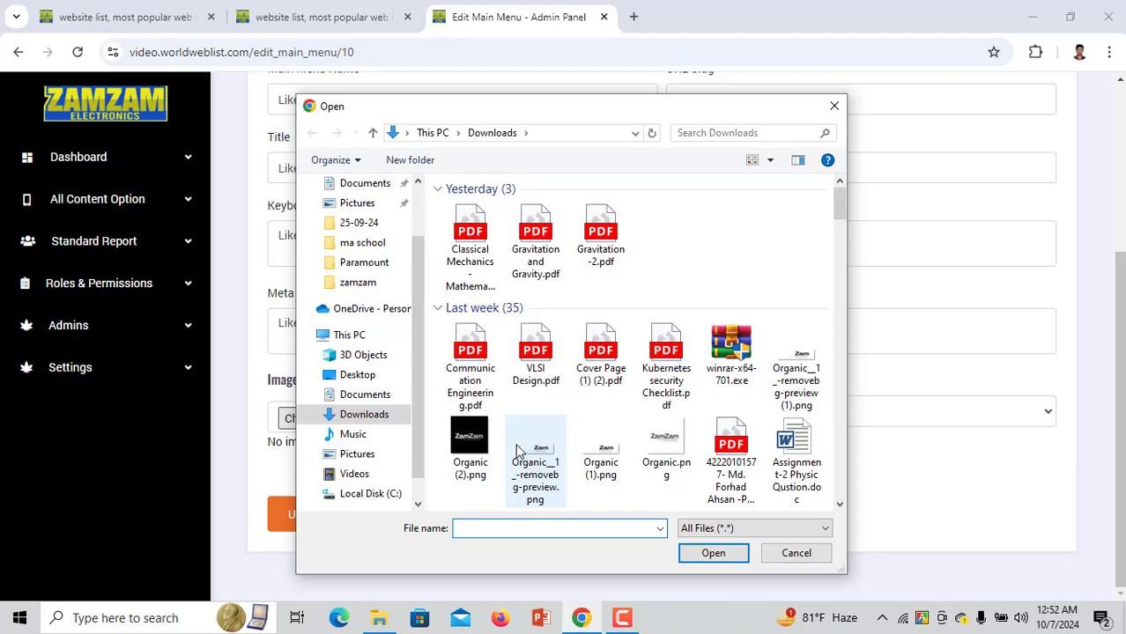
{"action": "double_click", "coordinate": [469, 449]}
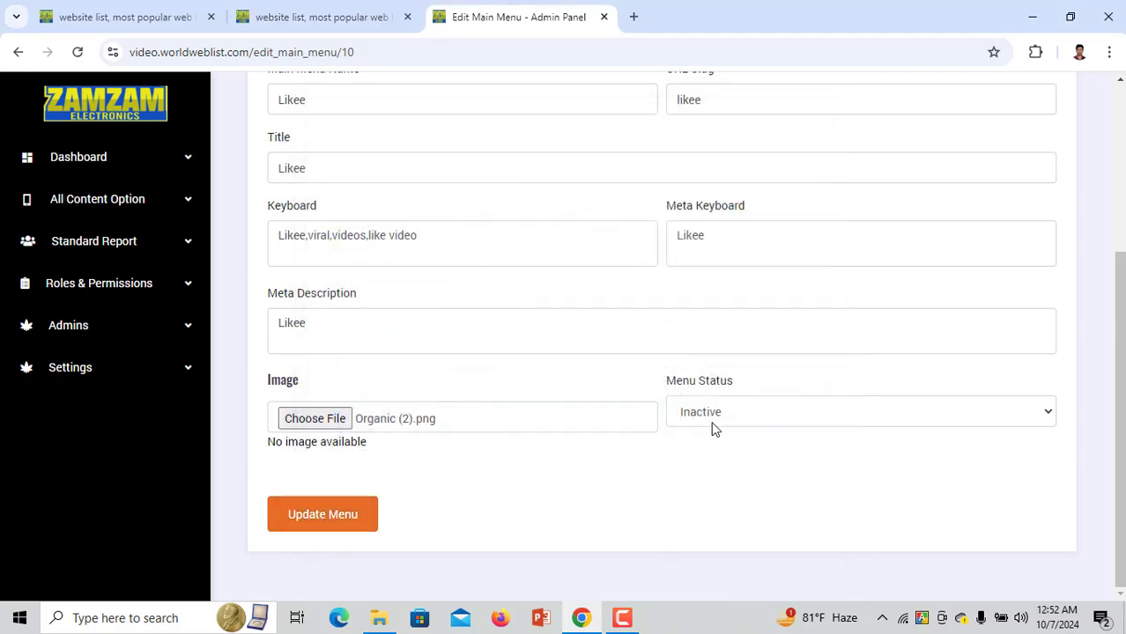
{"action": "left_click", "coordinate": [330, 520]}
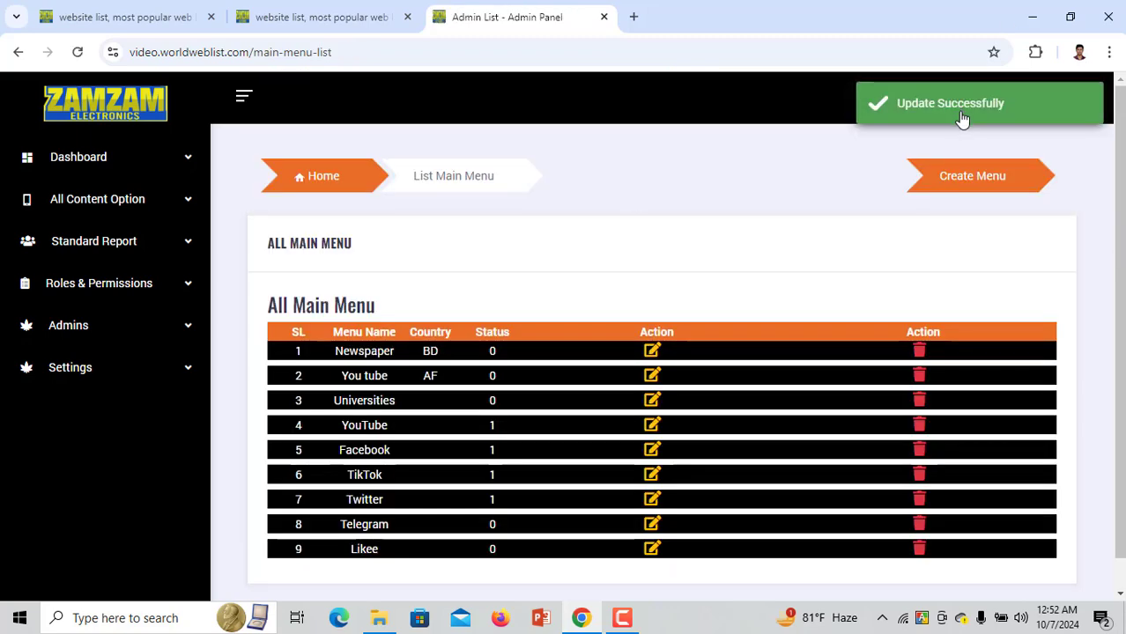
{"action": "left_click", "coordinate": [365, 18]}
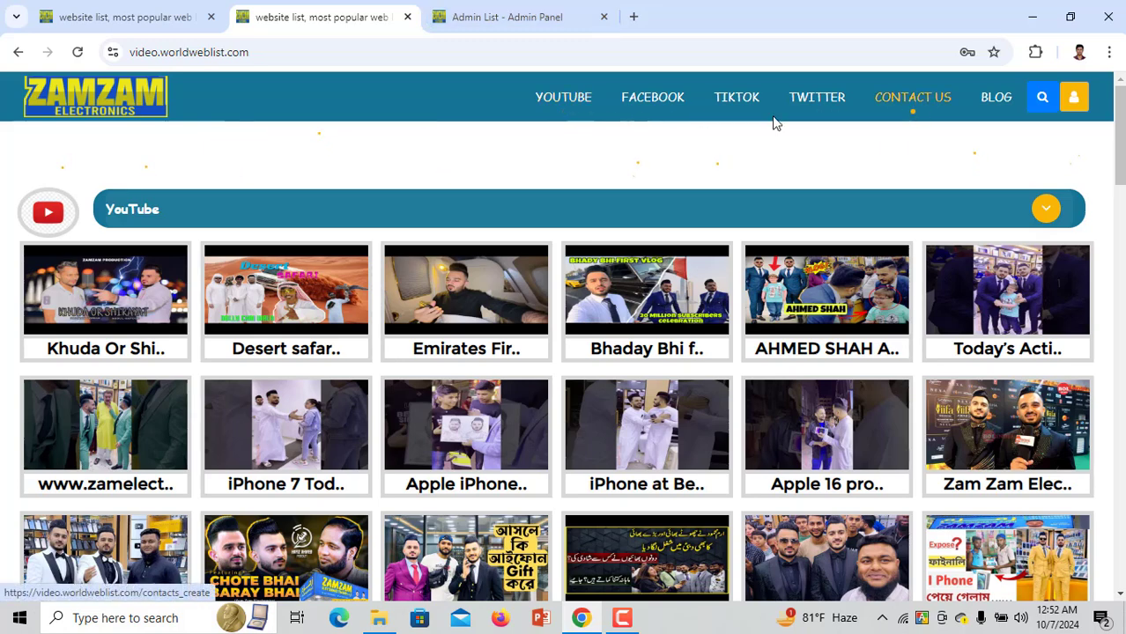
{"action": "left_click", "coordinate": [510, 14]}
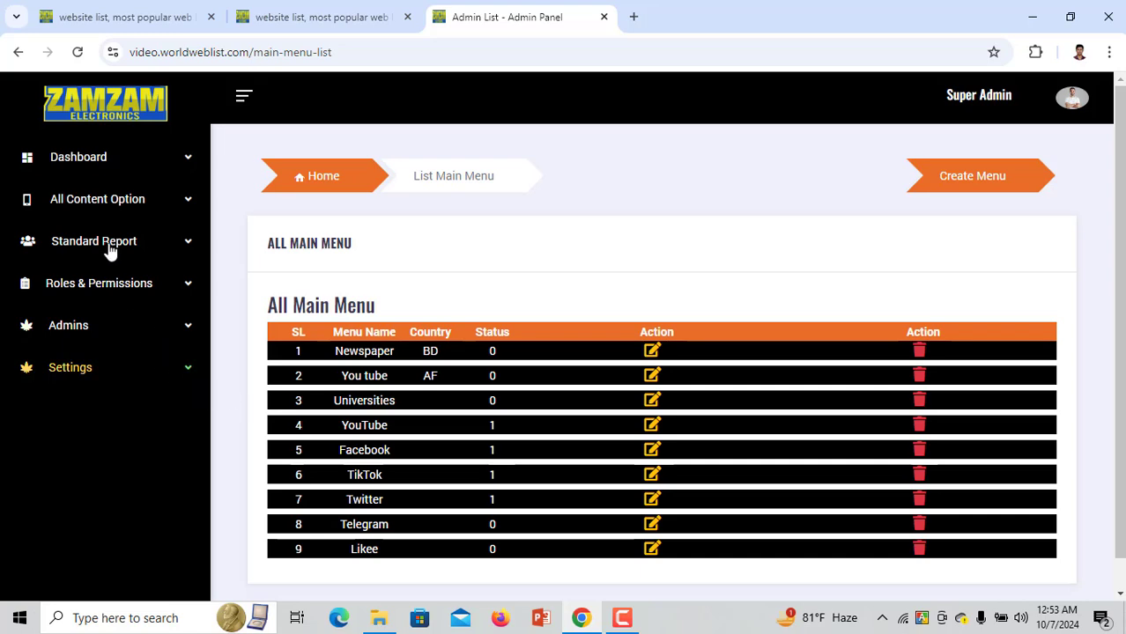
Expand All Content Option and open the empty Create Content (crt-game) form
{"action": "left_click", "coordinate": [110, 206]}
{"action": "left_click", "coordinate": [110, 285]}
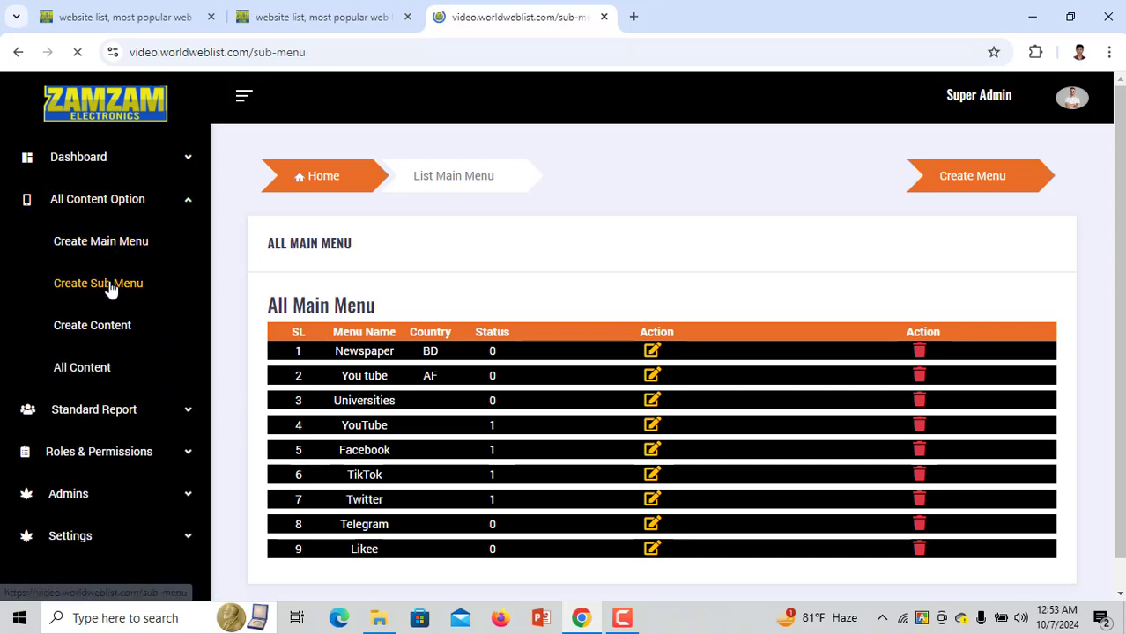
{"action": "left_click", "coordinate": [104, 327]}
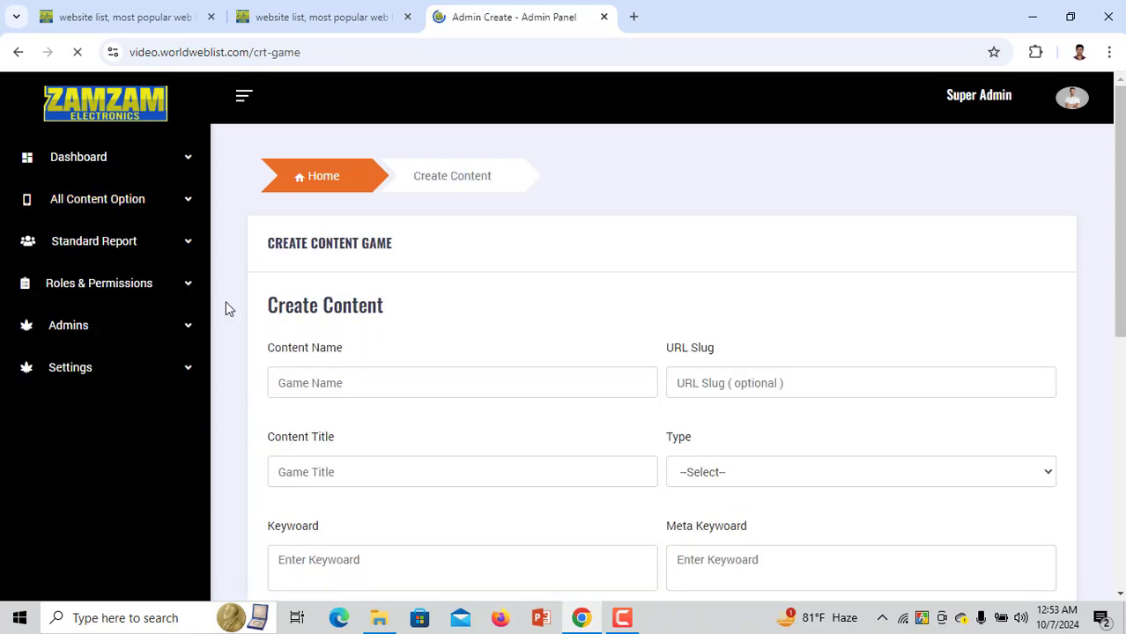
{"action": "left_click", "coordinate": [123, 295]}
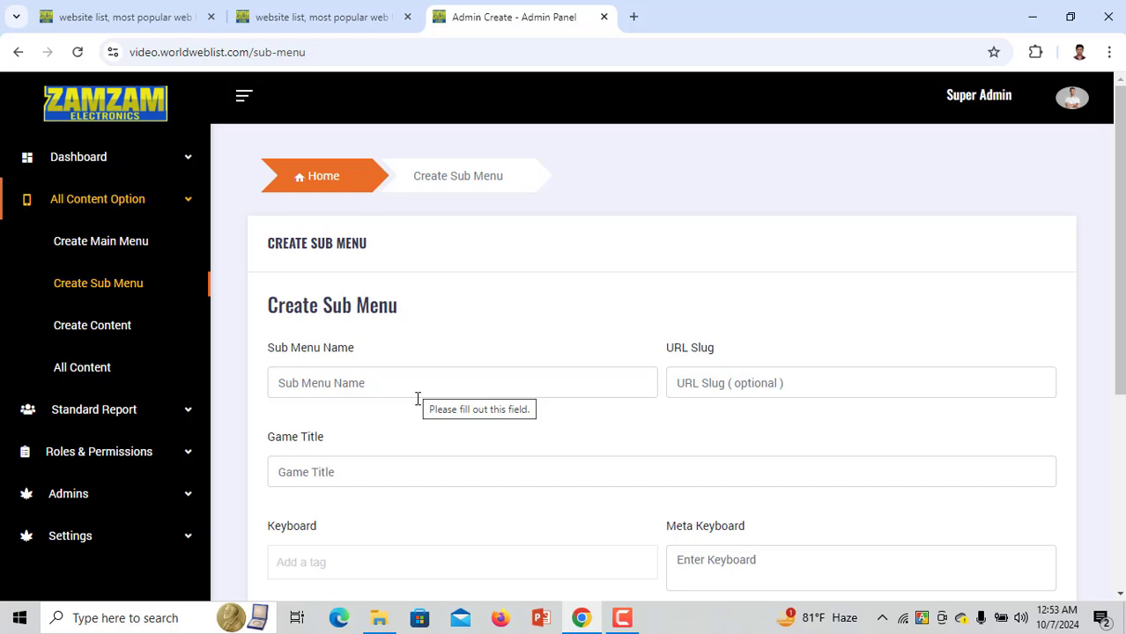
{"action": "left_click", "coordinate": [132, 337]}
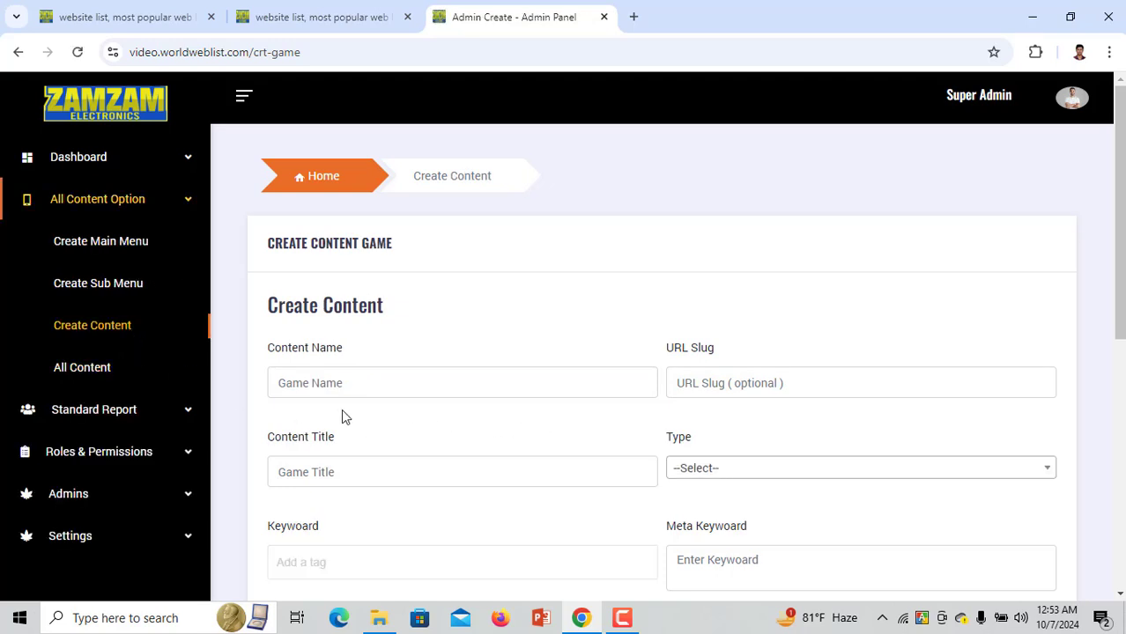
{"action": "scroll", "coordinate": [360, 384], "scroll_direction": "down", "scroll_amount": 2}
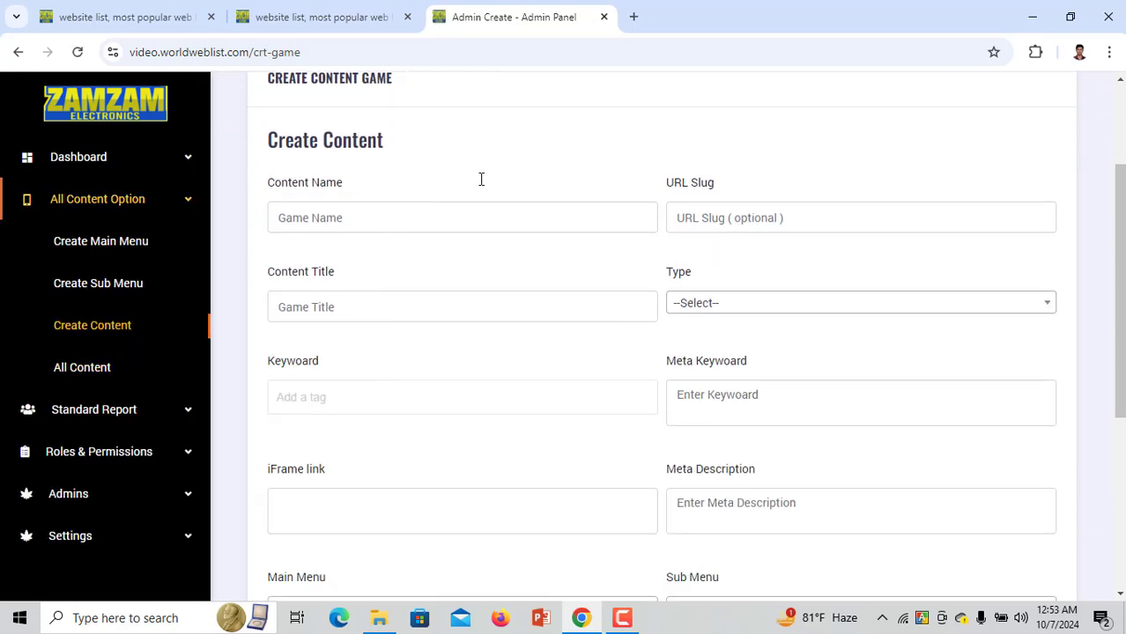
Open YouTube in a new tab from its shortcut
{"action": "left_click", "coordinate": [633, 17]}
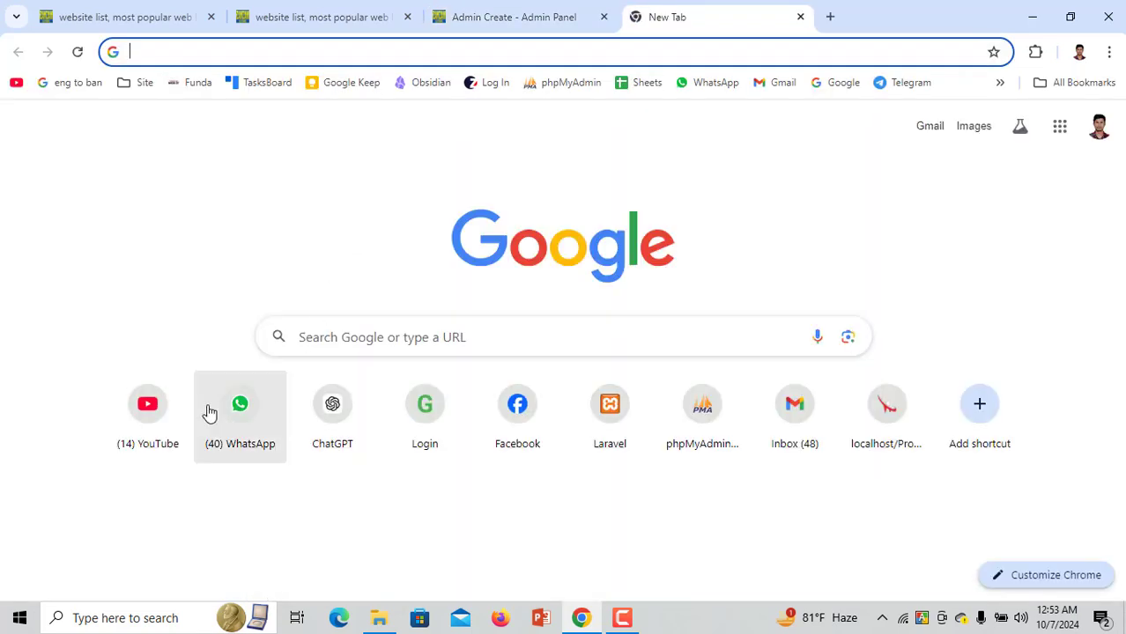
{"action": "left_click", "coordinate": [176, 393]}
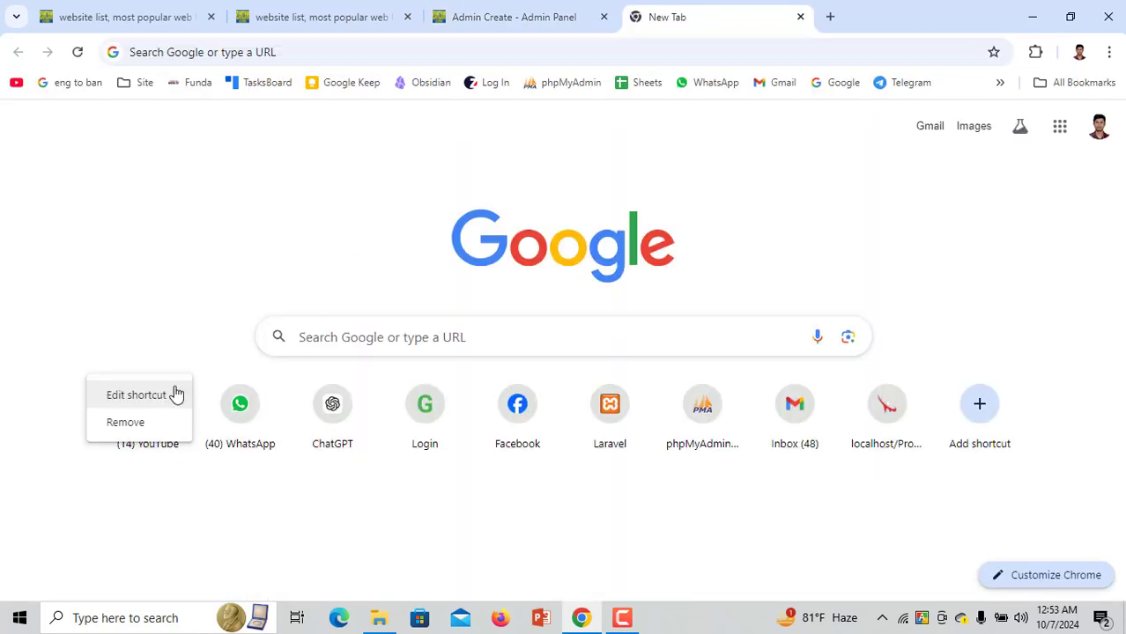
{"action": "left_click", "coordinate": [134, 462]}
{"action": "left_click", "coordinate": [143, 453]}
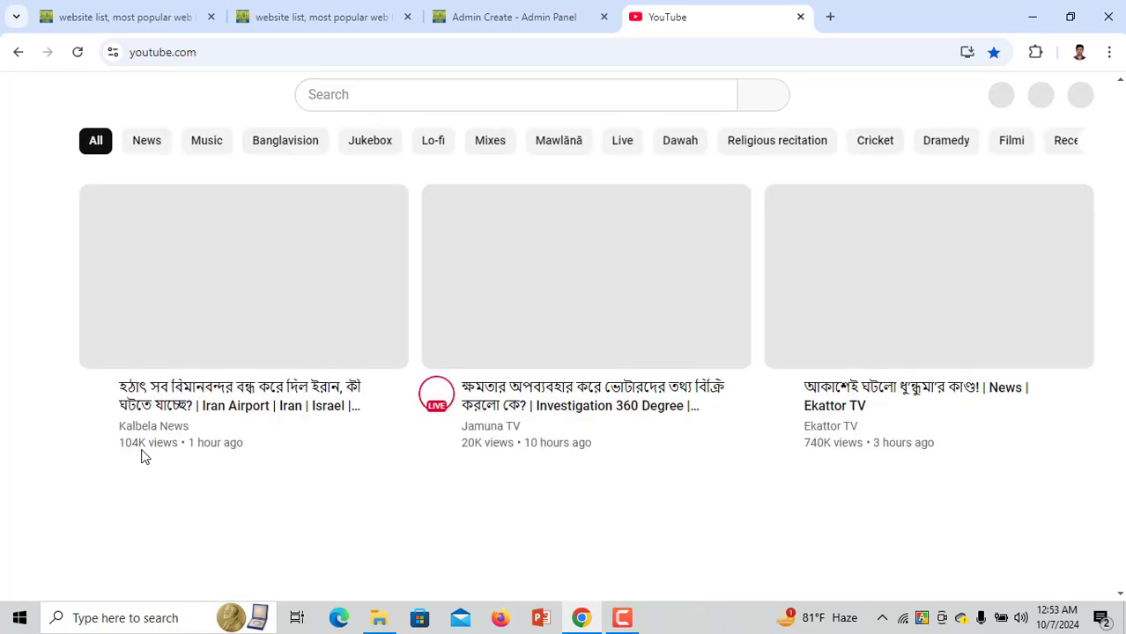
{"action": "scroll", "coordinate": [143, 455], "scroll_direction": "down", "scroll_amount": 1}
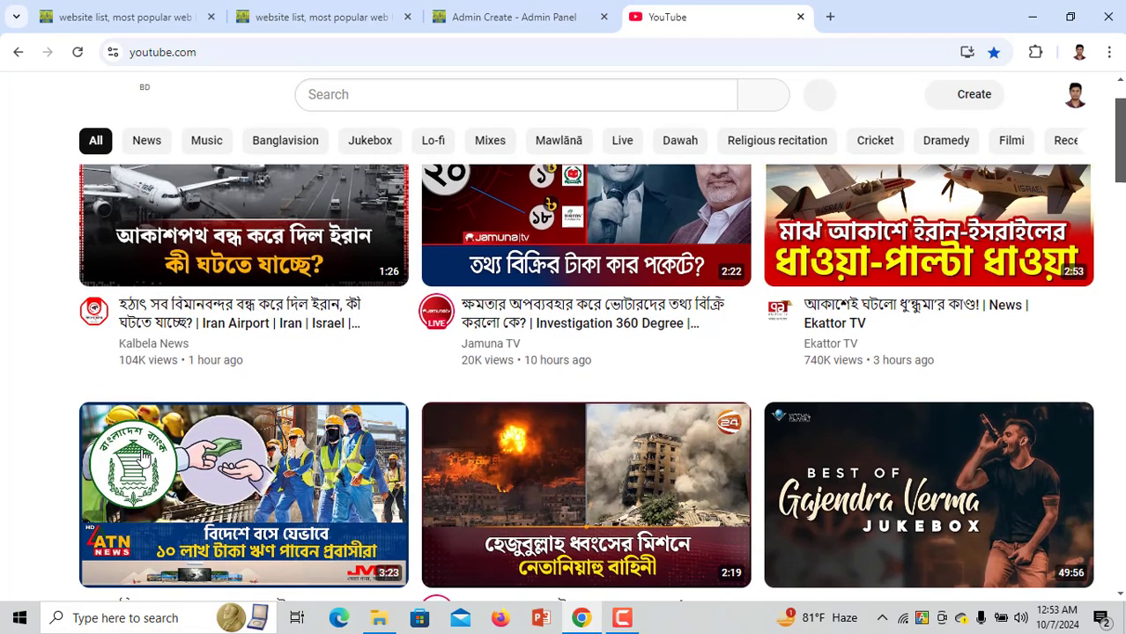
{"action": "scroll", "coordinate": [143, 455], "scroll_direction": "down", "scroll_amount": 2}
Play the Best of Gajendra Verma Audio Jukebox video, skip the ad, and open Share
{"action": "left_click", "coordinate": [886, 362]}
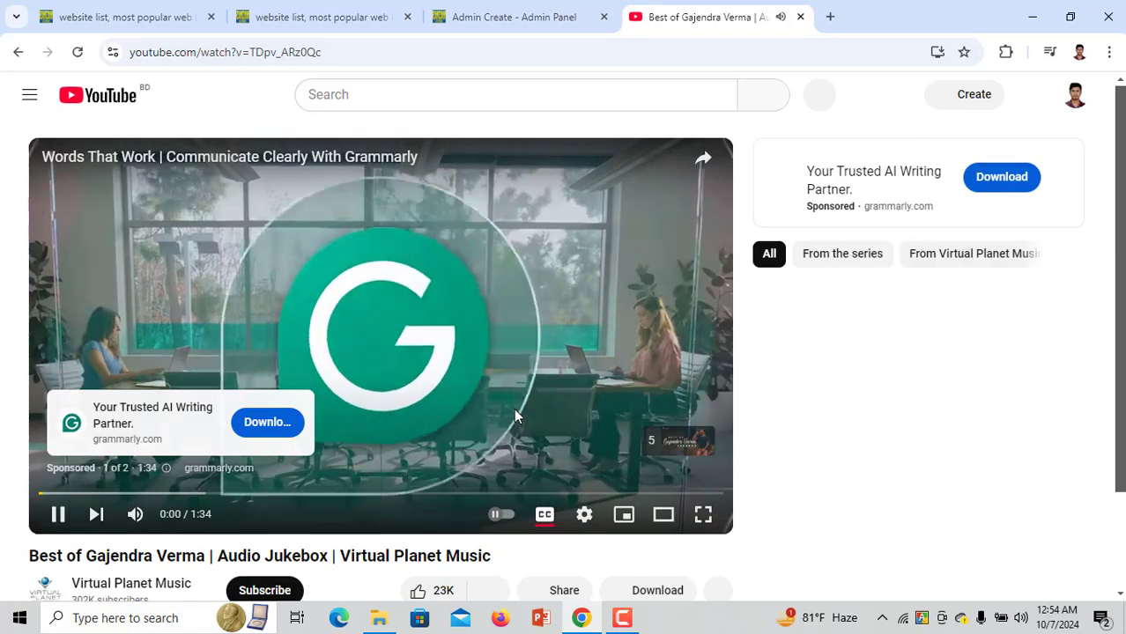
{"action": "scroll", "coordinate": [582, 419], "scroll_direction": "down", "scroll_amount": 2}
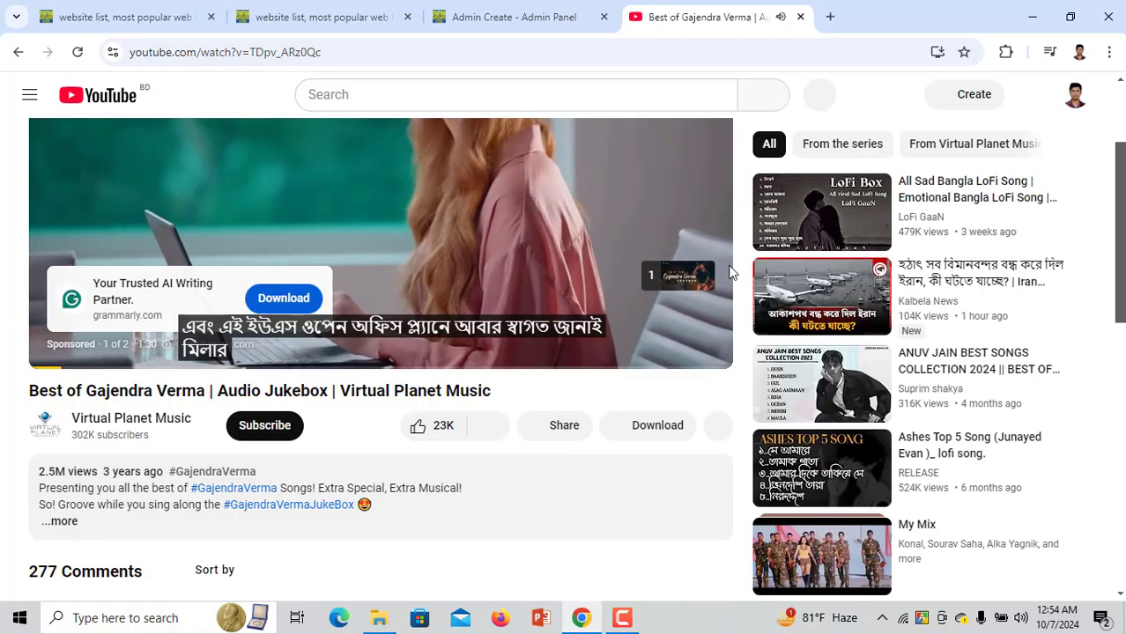
{"action": "left_click", "coordinate": [676, 277]}
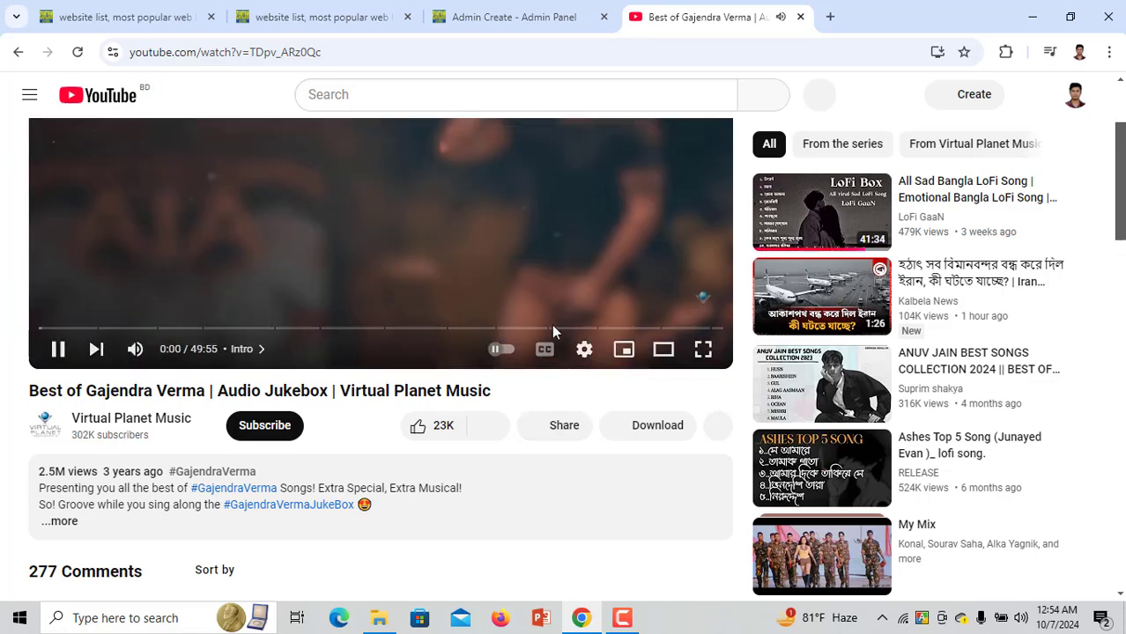
{"action": "left_click", "coordinate": [560, 425]}
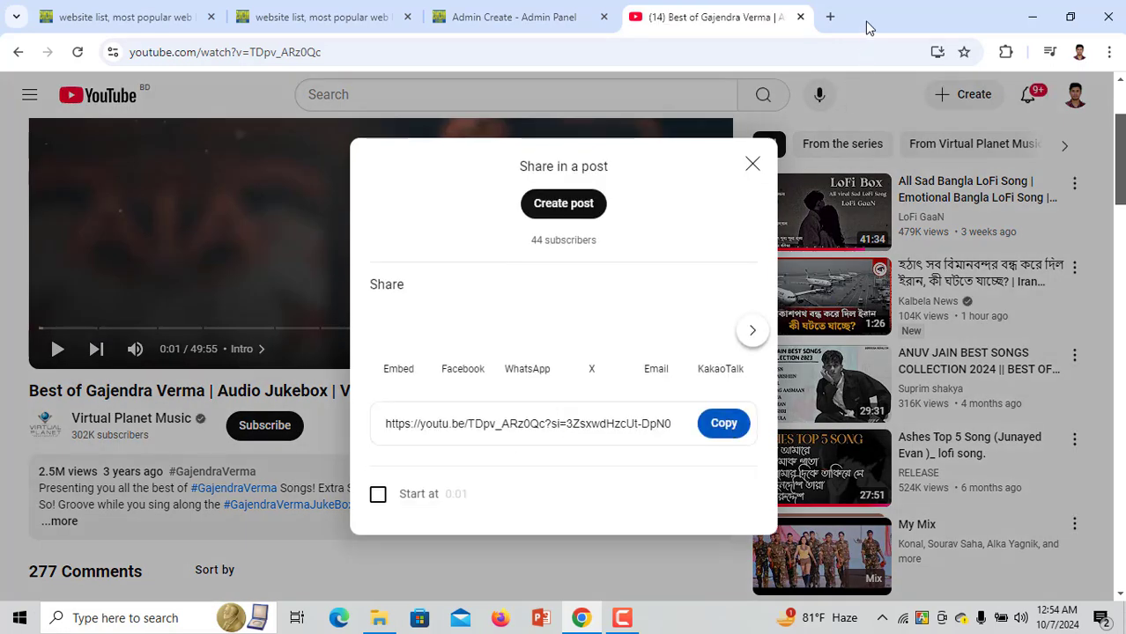
In a new tab, search Google for 'youtube to thumbnail'
{"action": "left_click", "coordinate": [830, 17]}
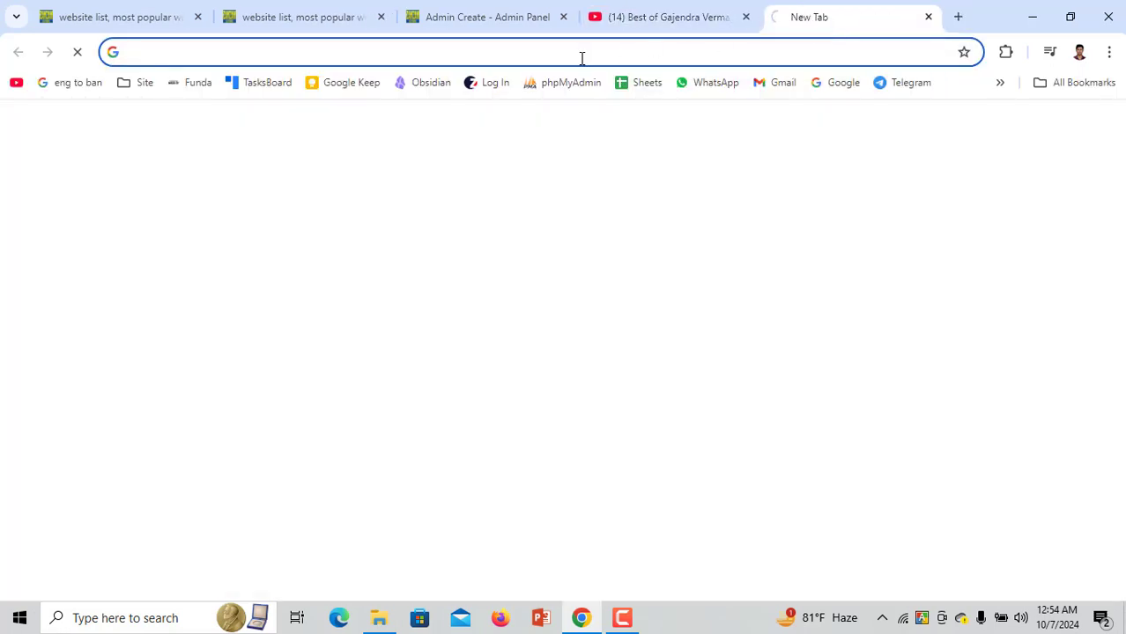
{"action": "left_click", "coordinate": [653, 17]}
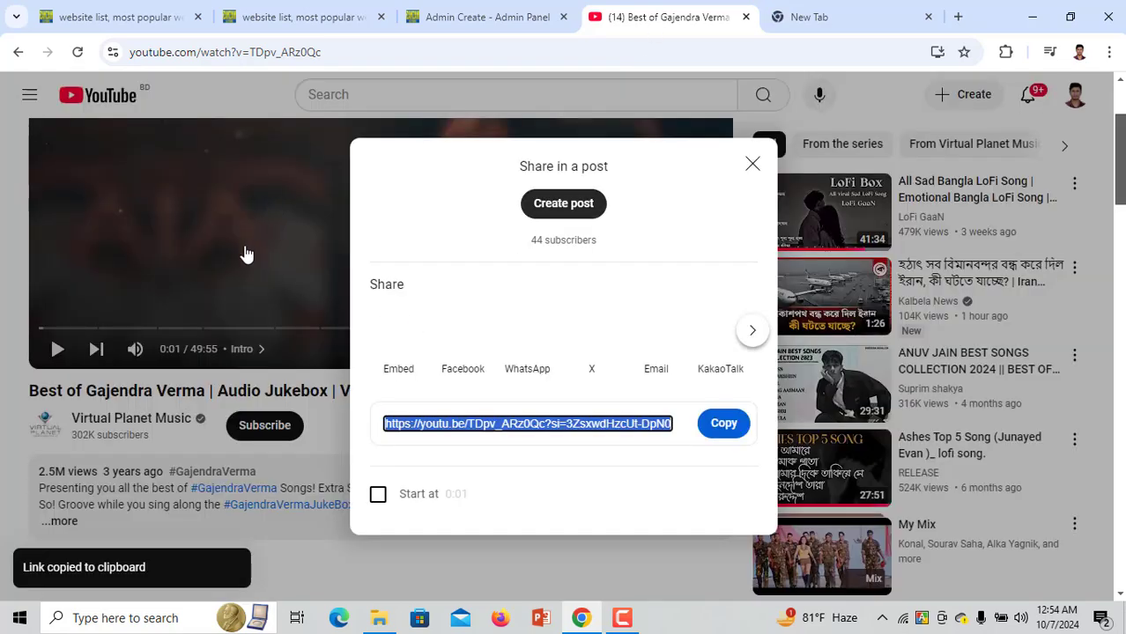
{"action": "left_click", "coordinate": [846, 10]}
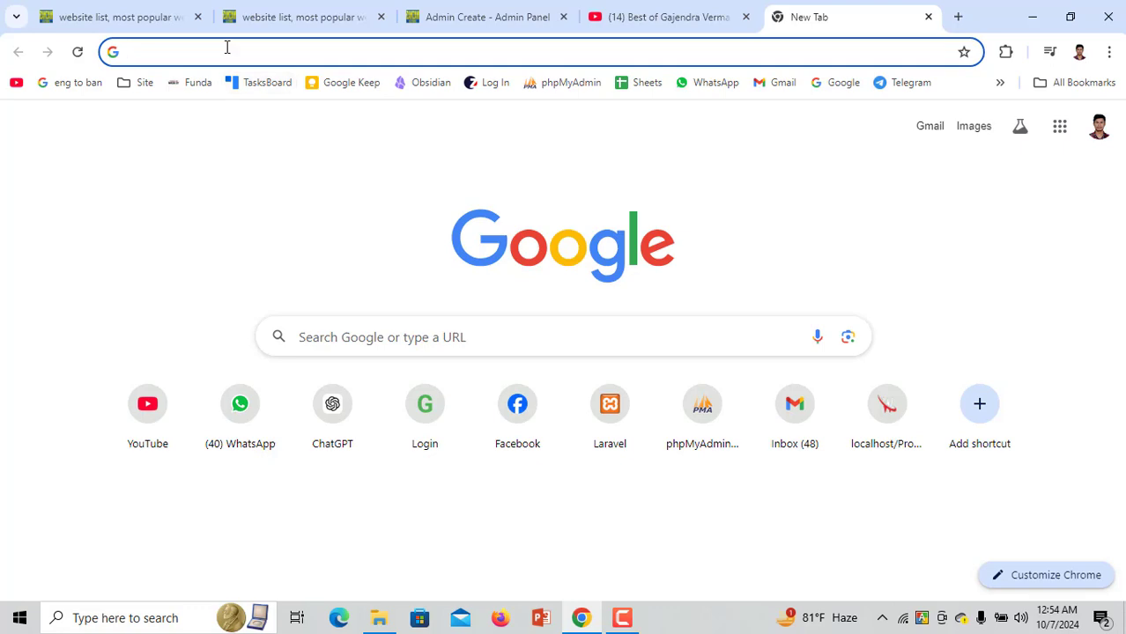
{"action": "type", "text": "tou"}
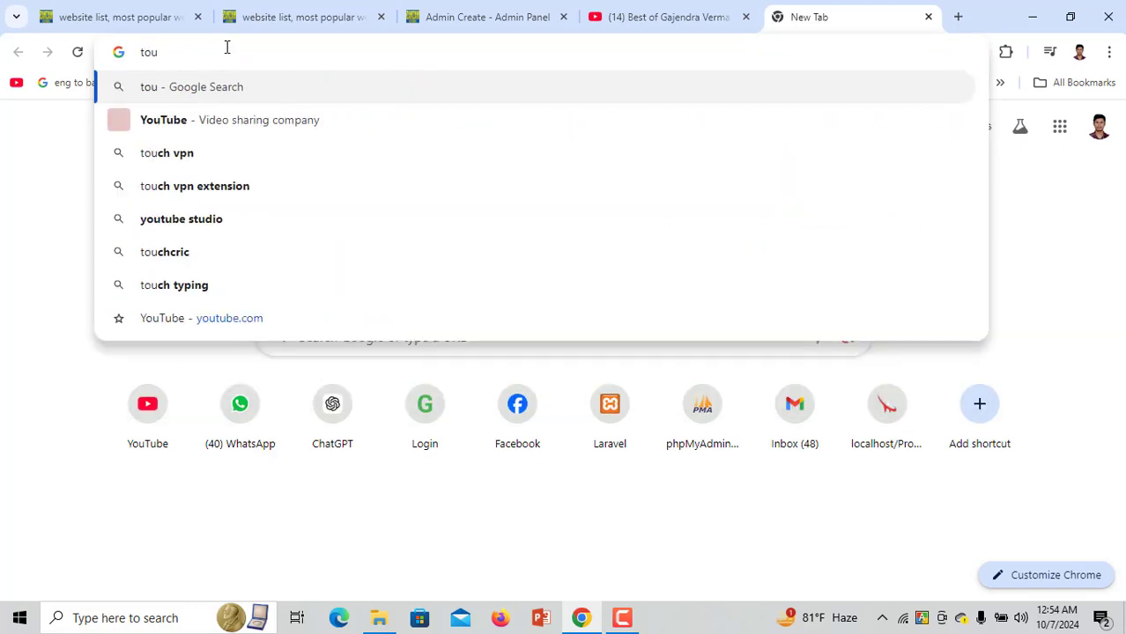
{"action": "key", "text": "BackSpace"}
{"action": "key", "text": "BackSpace"}
{"action": "key", "text": "BackSpace"}
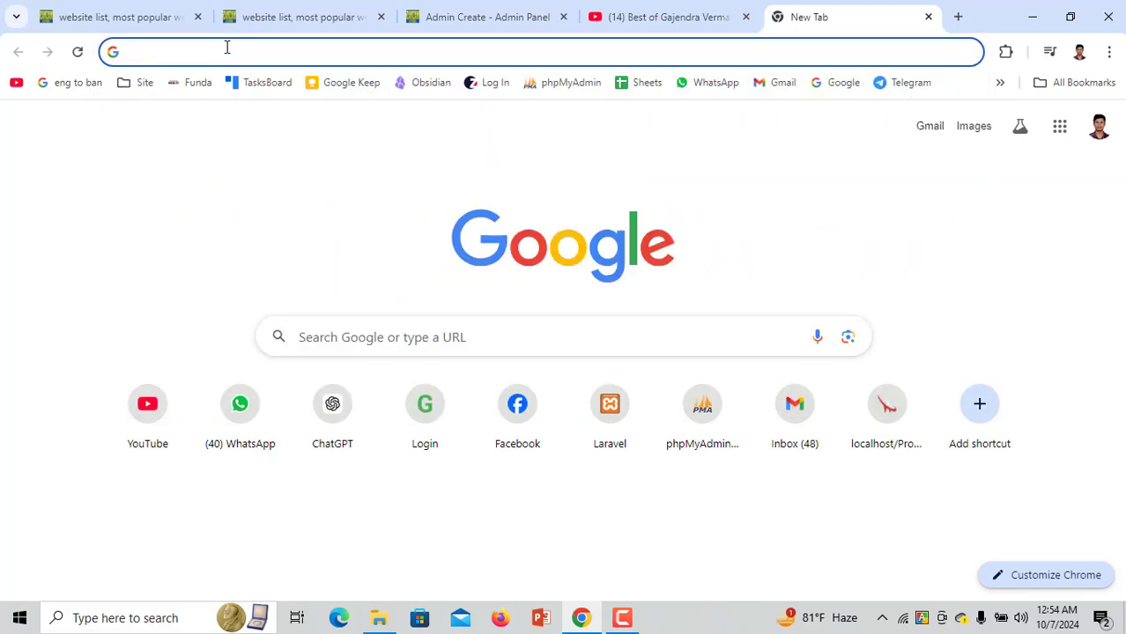
{"action": "type", "text": "youtube t"}
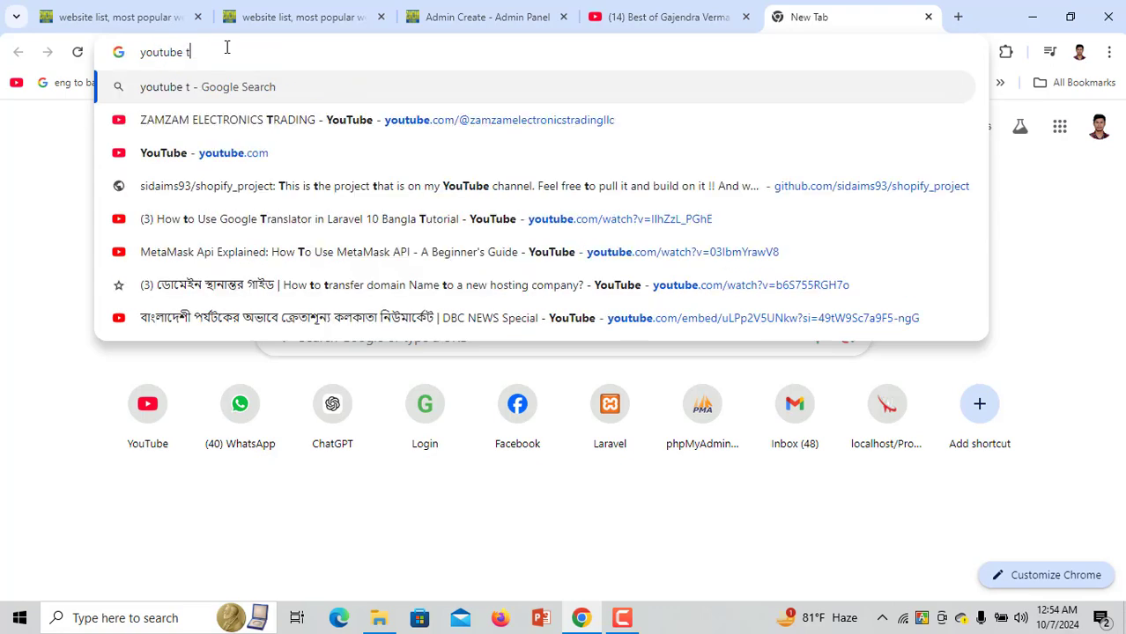
{"action": "type", "text": "o th"}
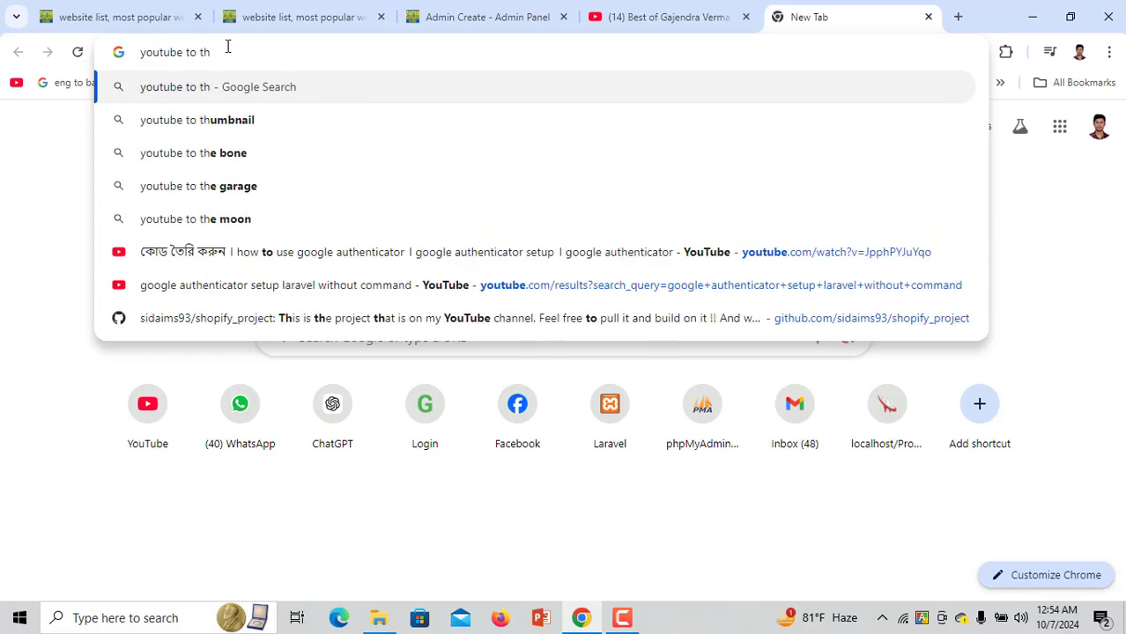
{"action": "left_click", "coordinate": [291, 119]}
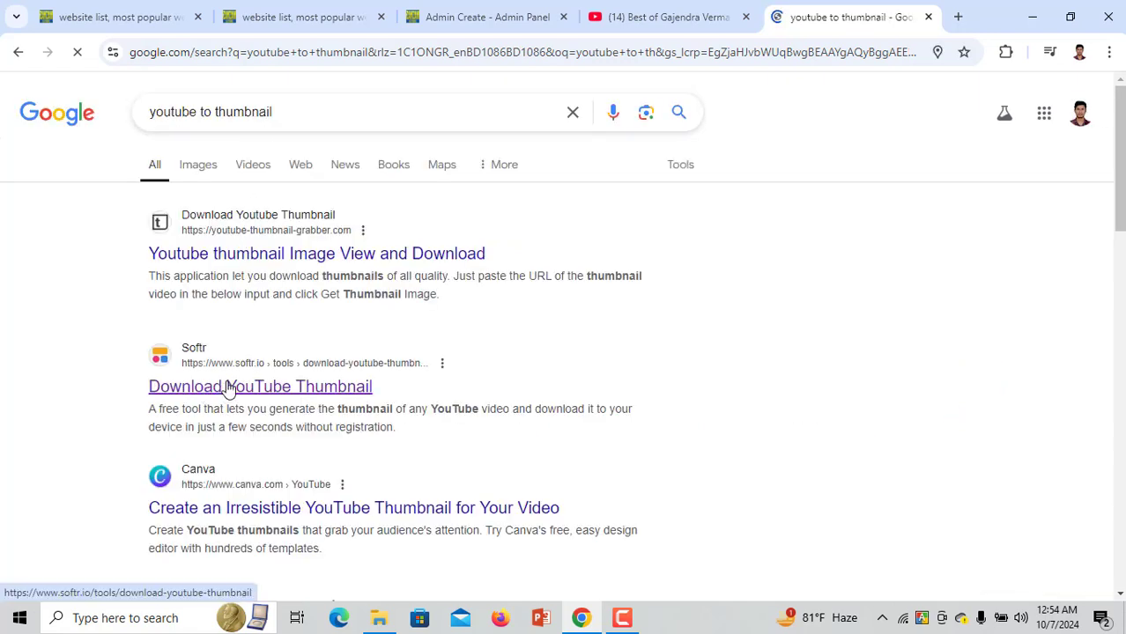
Paste the Gajendra Verma Jukebox YouTube link into Softr's Video URL field and accept cookies
{"action": "left_click", "coordinate": [227, 388]}
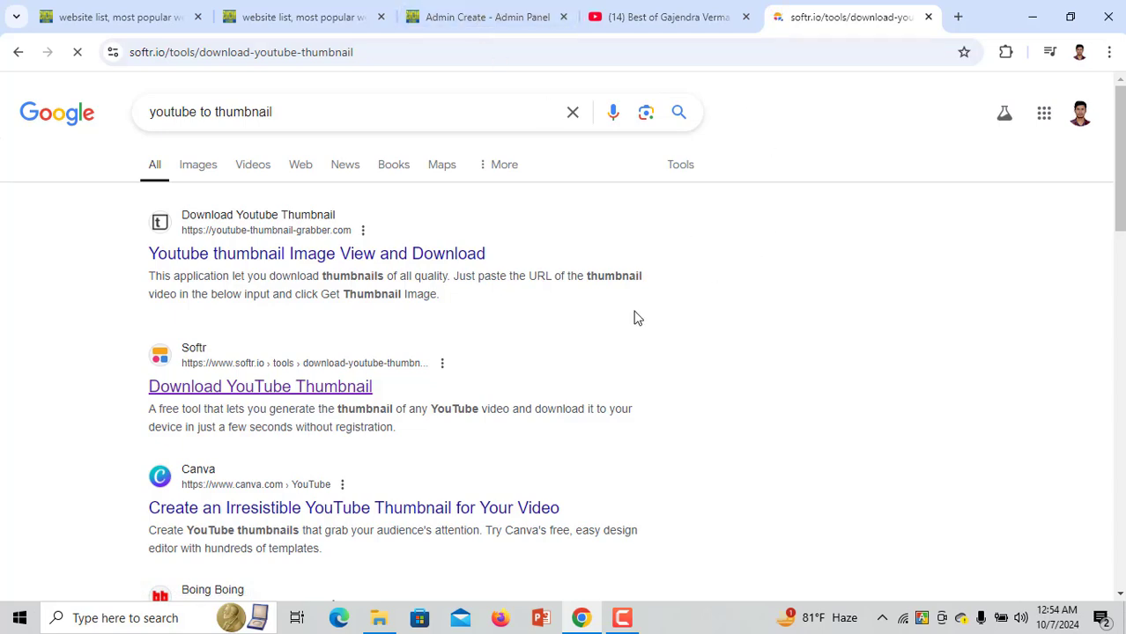
{"action": "left_click", "coordinate": [689, 14]}
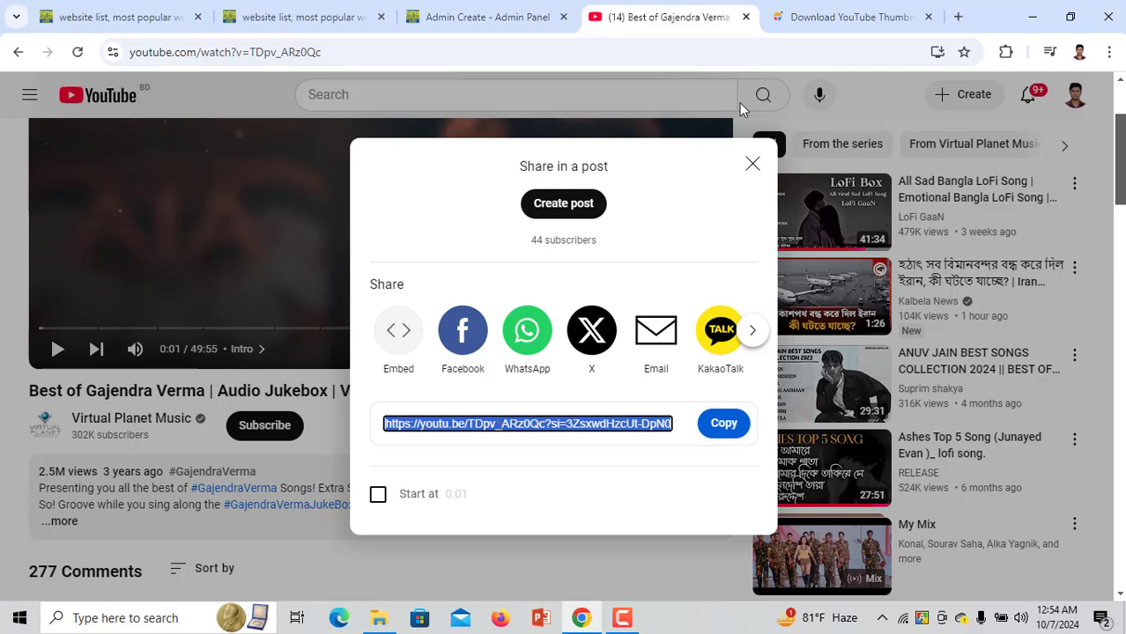
{"action": "left_click", "coordinate": [916, 9]}
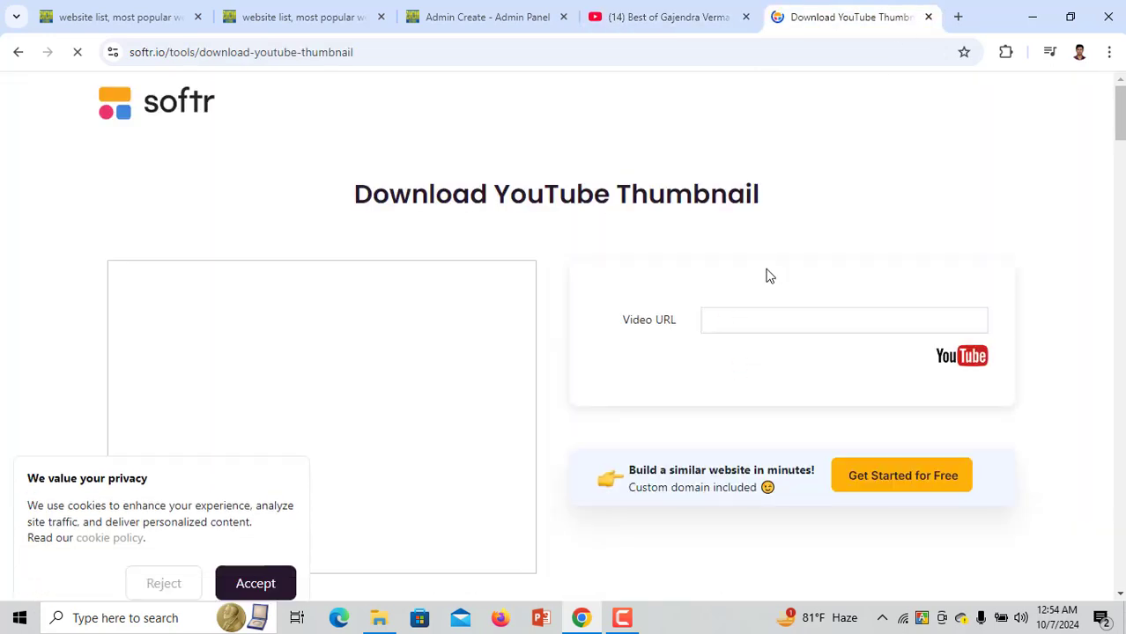
{"action": "left_click", "coordinate": [751, 317]}
{"action": "type", "text": "https://youtu.be/TDpv_ARz0Qc?si=3ZsxwdHzcUt-DpN0"}
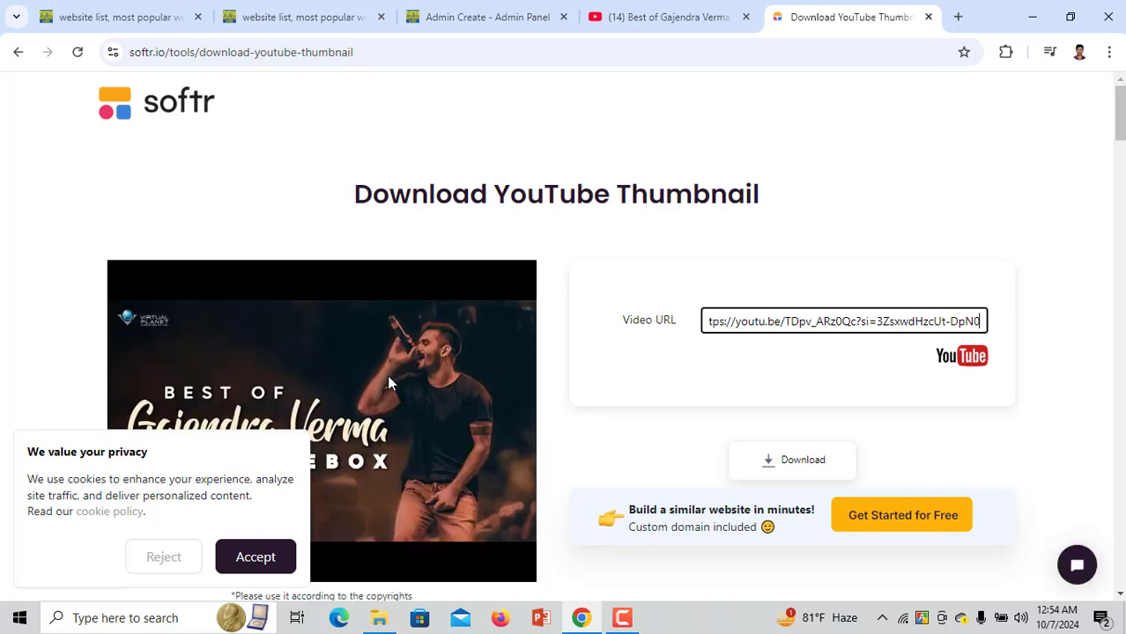
{"action": "left_click", "coordinate": [387, 375]}
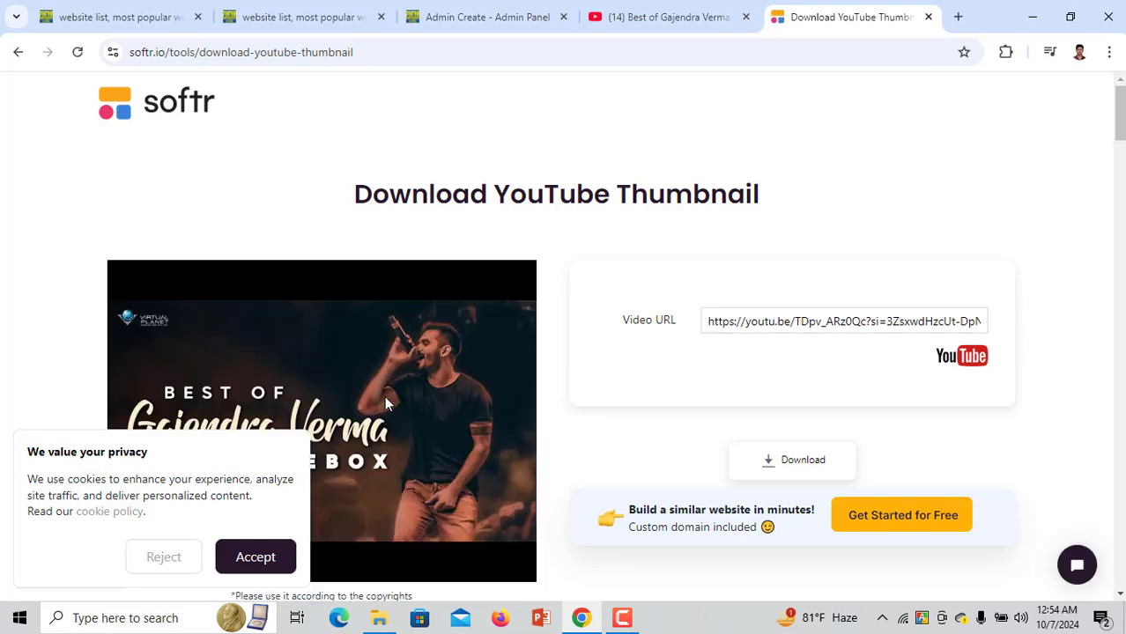
{"action": "left_click", "coordinate": [253, 557]}
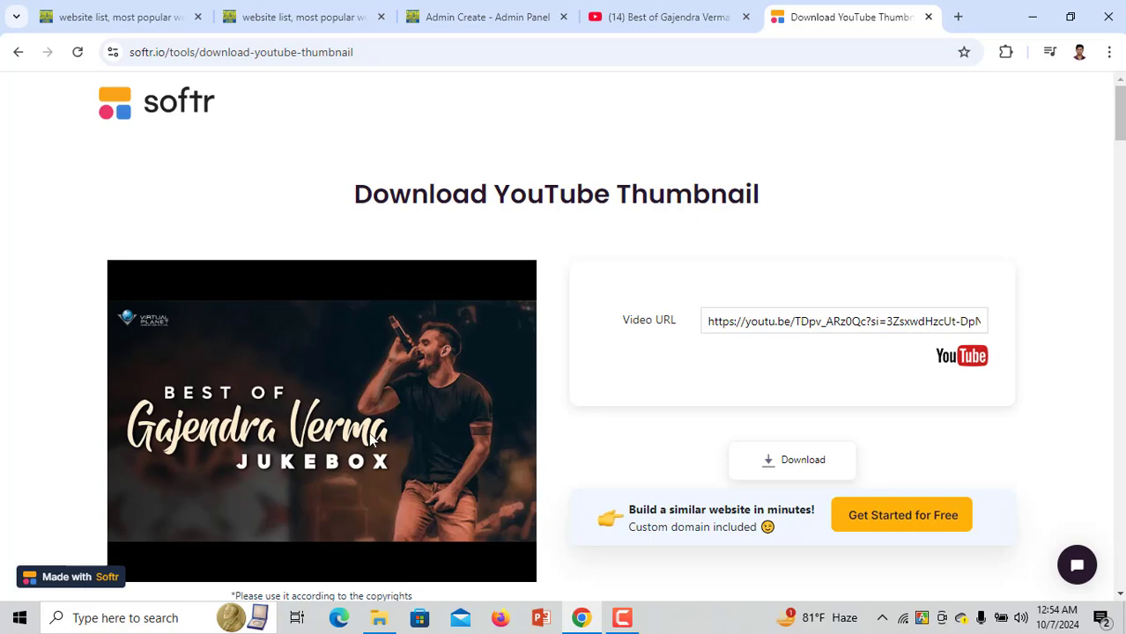
{"action": "scroll", "coordinate": [295, 473], "scroll_direction": "down", "scroll_amount": 3}
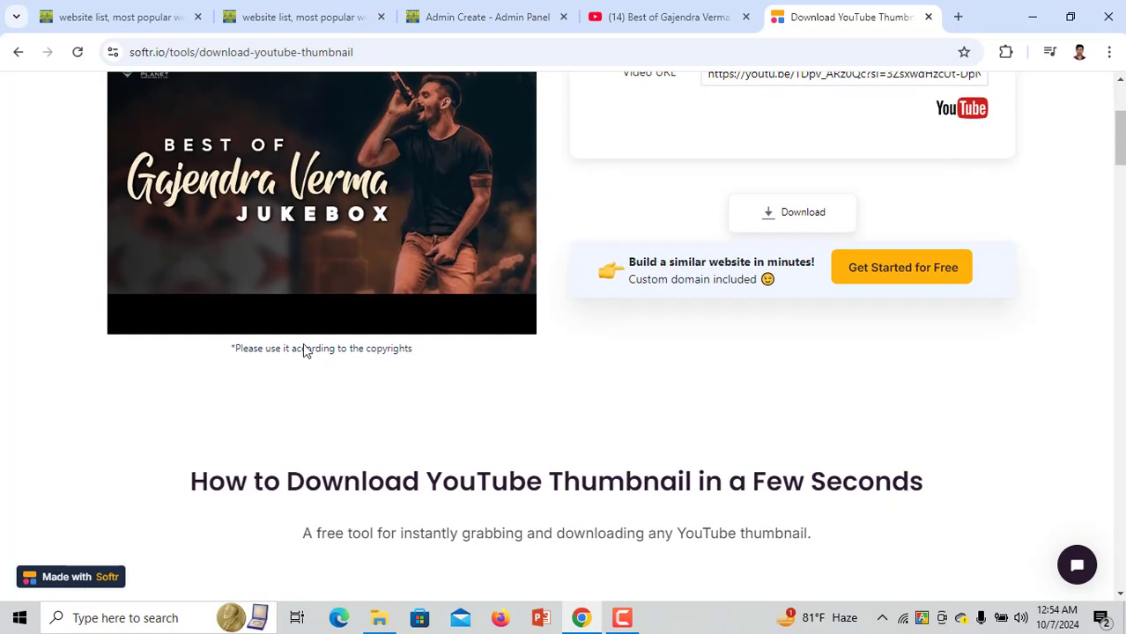
Save the full-size thumbnail image to Downloads as x(5).jpg
{"action": "left_click", "coordinate": [731, 228]}
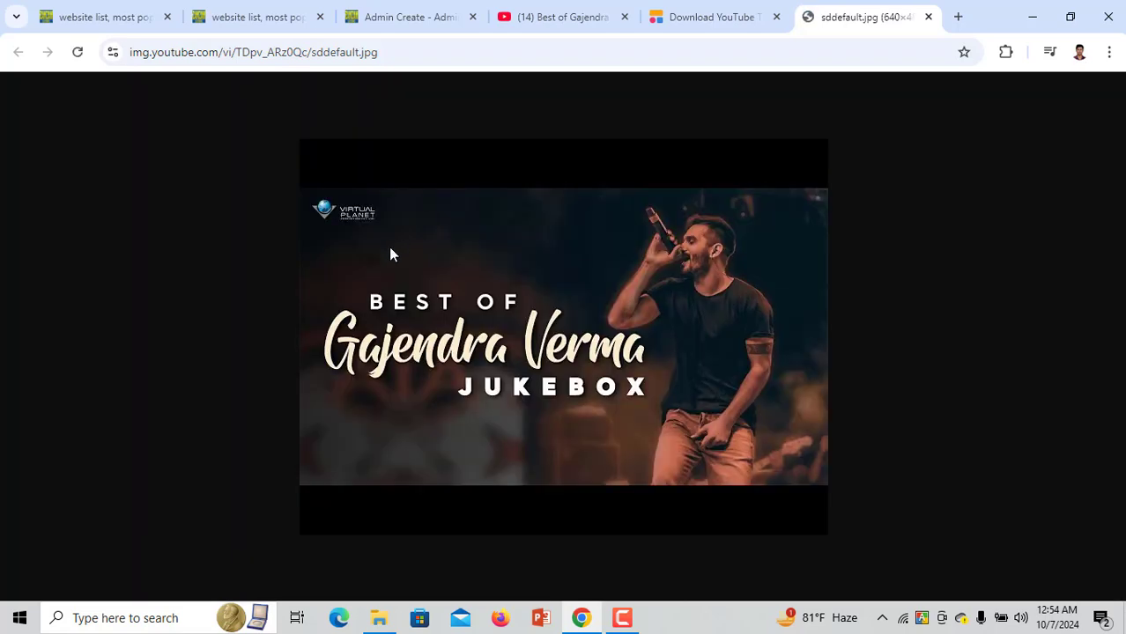
{"action": "right_click", "coordinate": [427, 245]}
{"action": "left_click", "coordinate": [459, 285]}
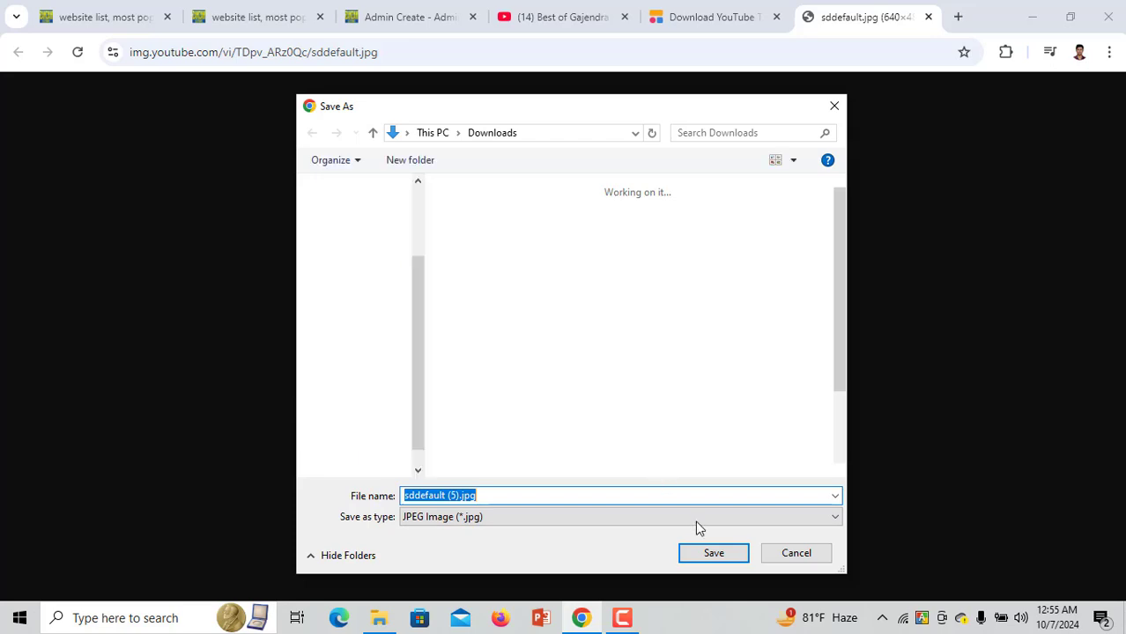
{"action": "double_click", "coordinate": [440, 495]}
{"action": "type", "text": "x"}
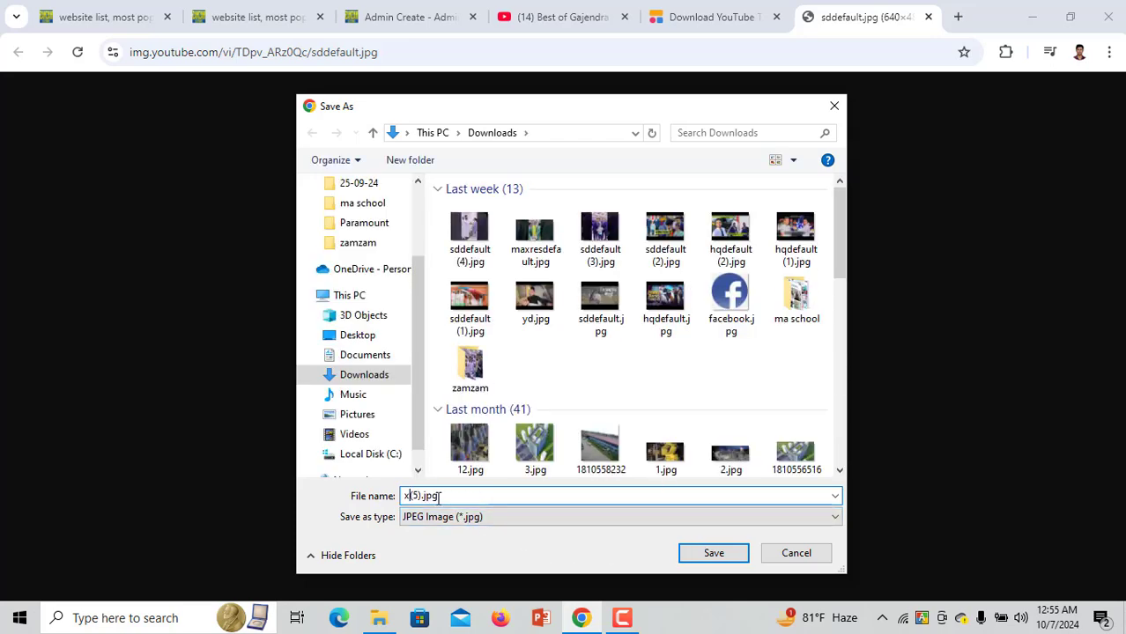
{"action": "left_click", "coordinate": [704, 552]}
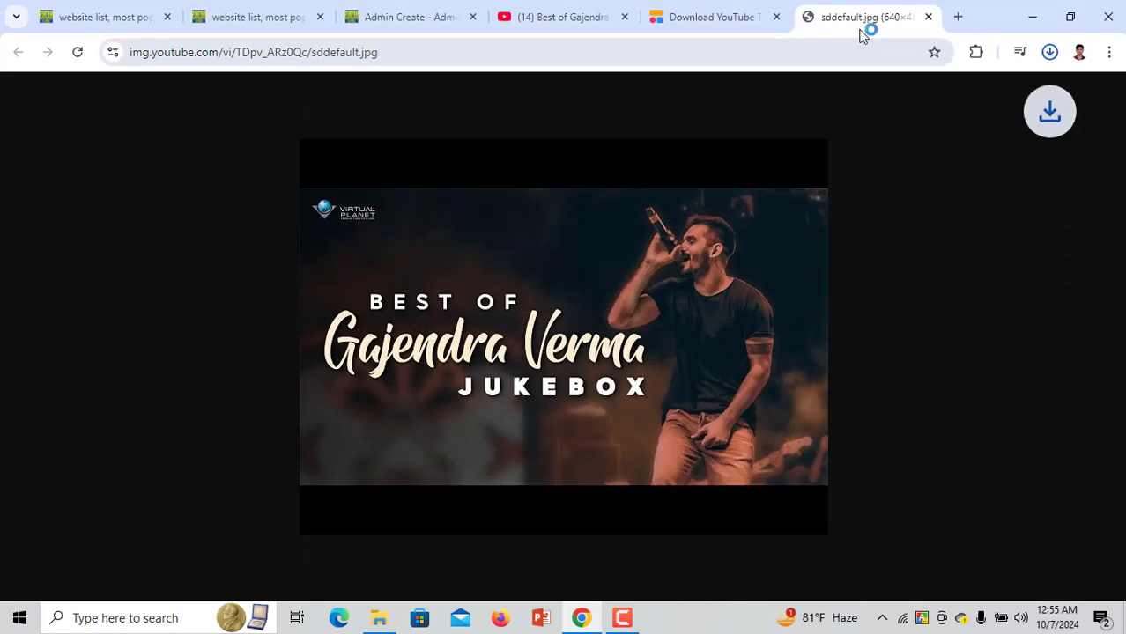
{"action": "left_click", "coordinate": [520, 16]}
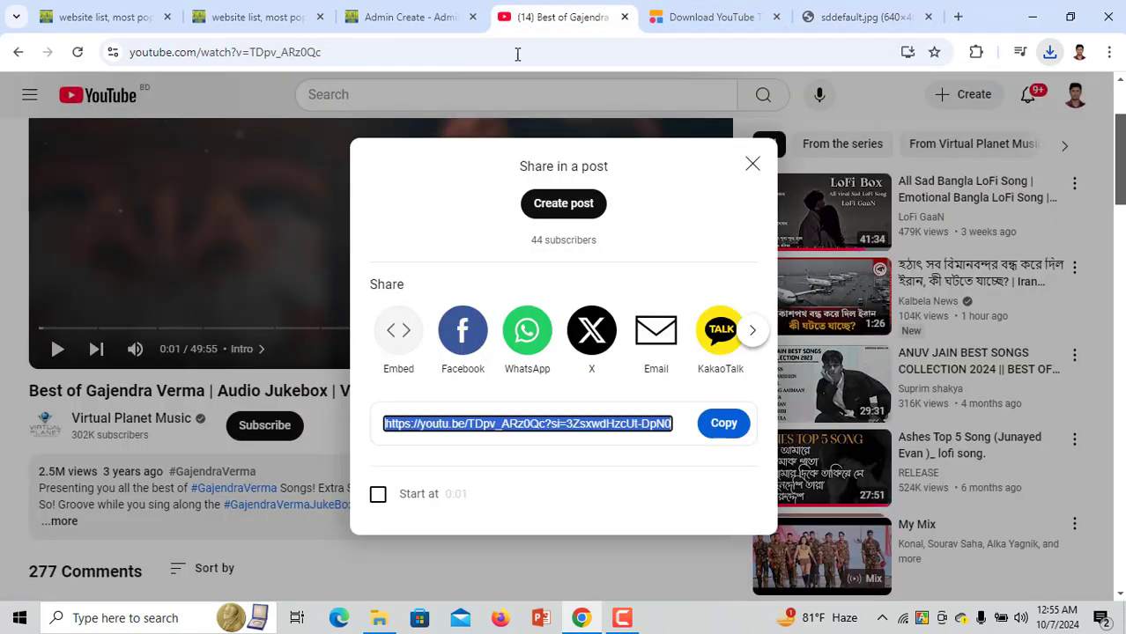
Copy the video's iframe embed code and paste it into the admin iFrame link field
{"action": "left_click", "coordinate": [753, 162]}
{"action": "scroll", "coordinate": [490, 353], "scroll_direction": "down", "scroll_amount": 2}
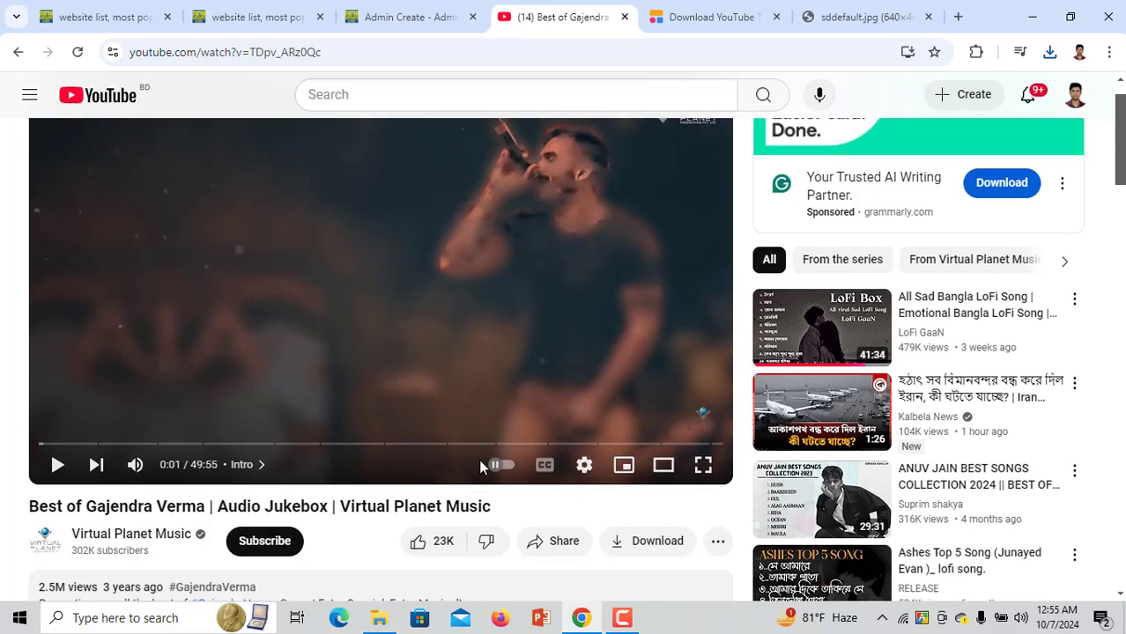
{"action": "left_click", "coordinate": [541, 429]}
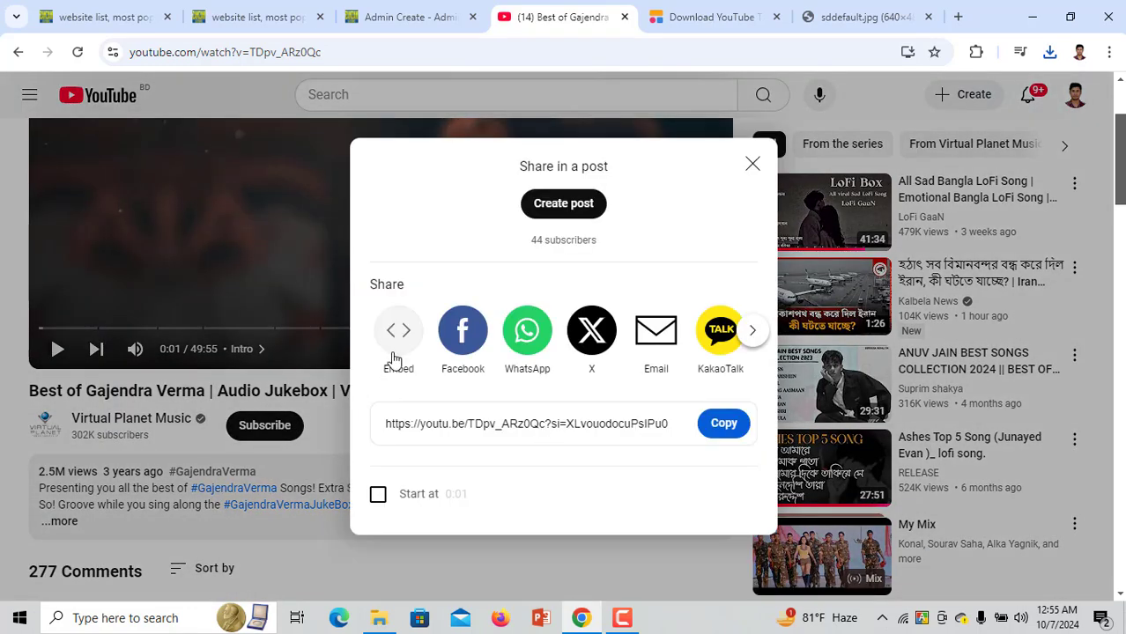
{"action": "left_click", "coordinate": [396, 333]}
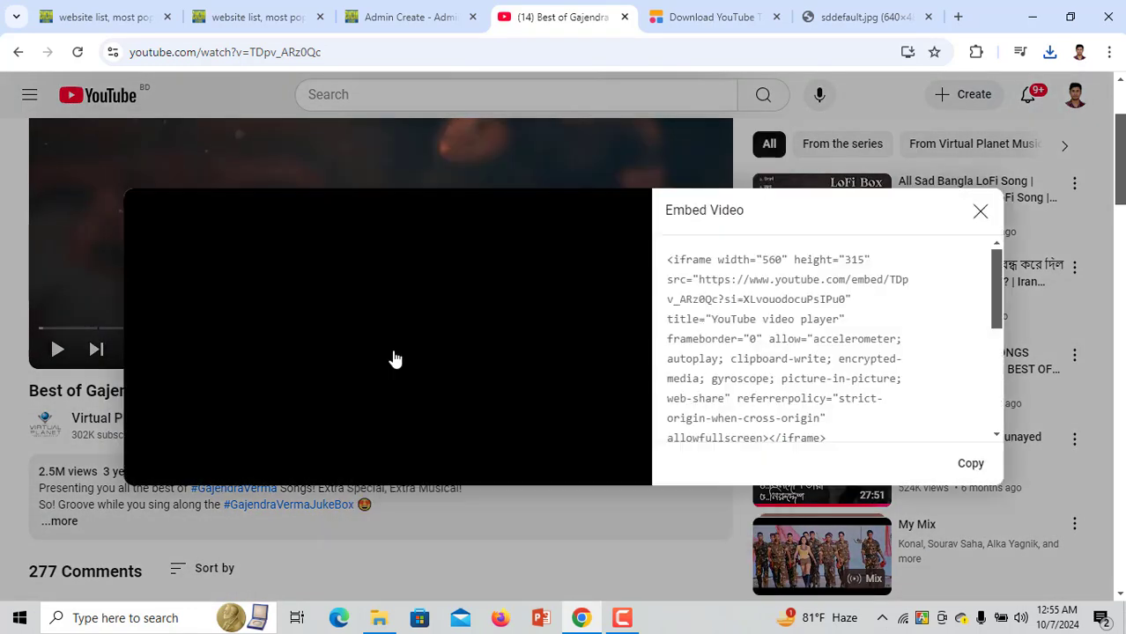
{"action": "left_click", "coordinate": [971, 464]}
{"action": "left_click", "coordinate": [436, 7]}
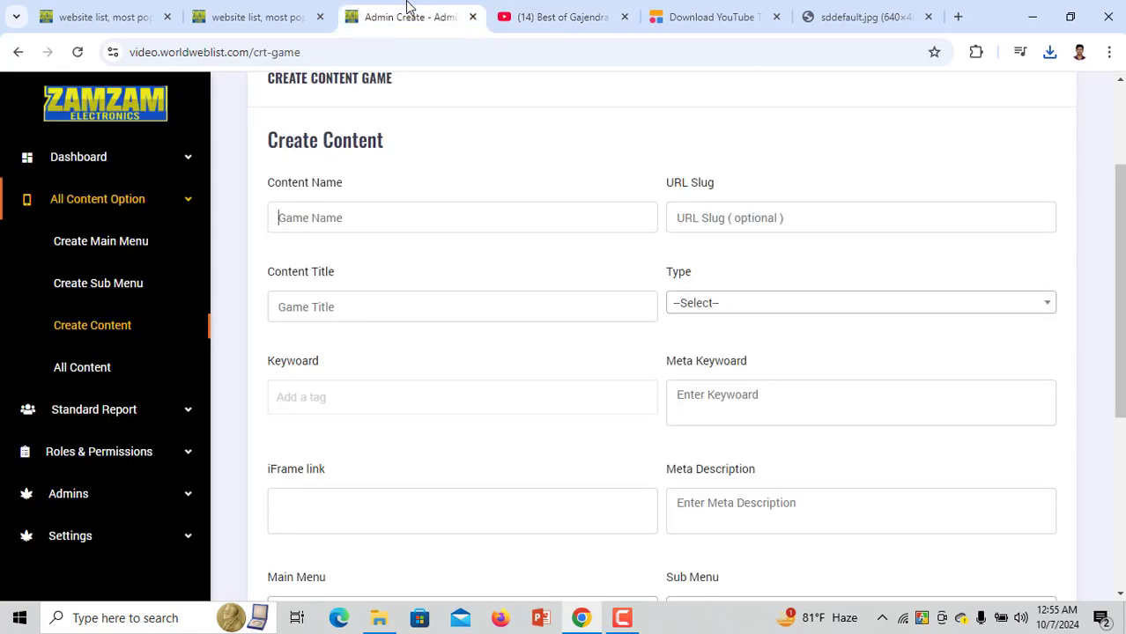
{"action": "scroll", "coordinate": [301, 421], "scroll_direction": "down", "scroll_amount": 1}
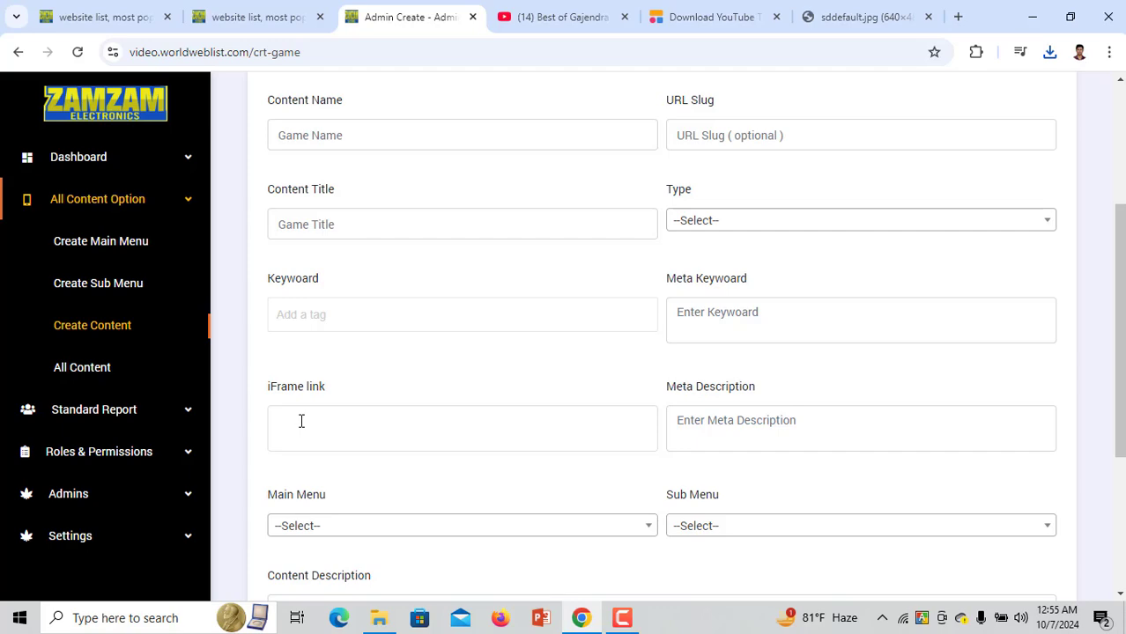
{"action": "left_click", "coordinate": [300, 421]}
{"action": "key", "text": "ctrl+v"}
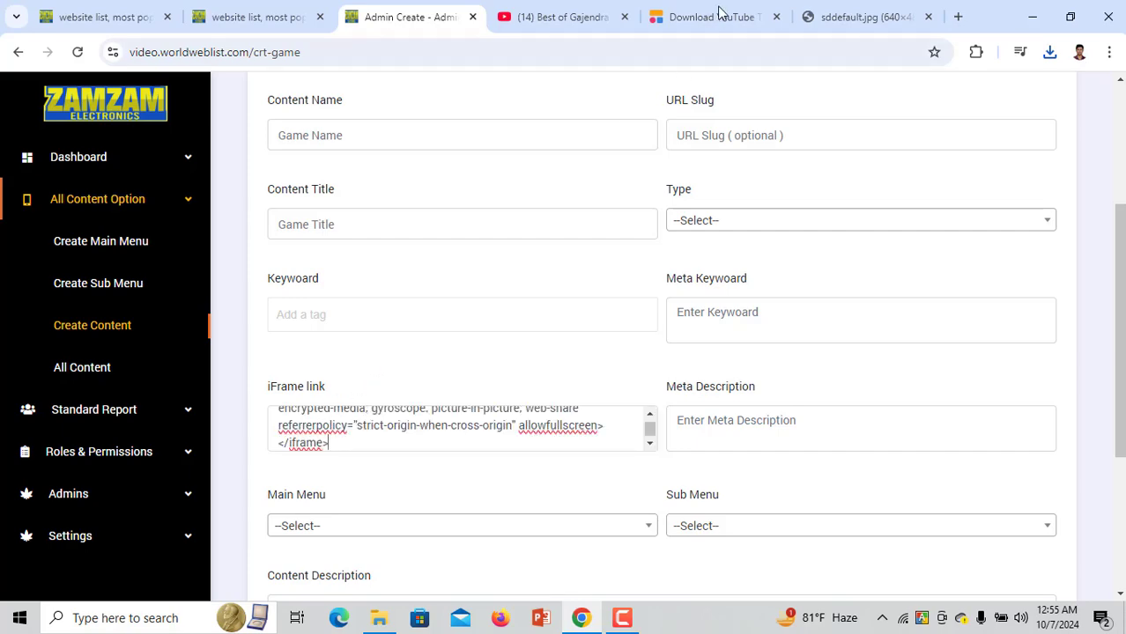
Copy the embed code once more and select the video's full title
{"action": "left_click", "coordinate": [556, 19]}
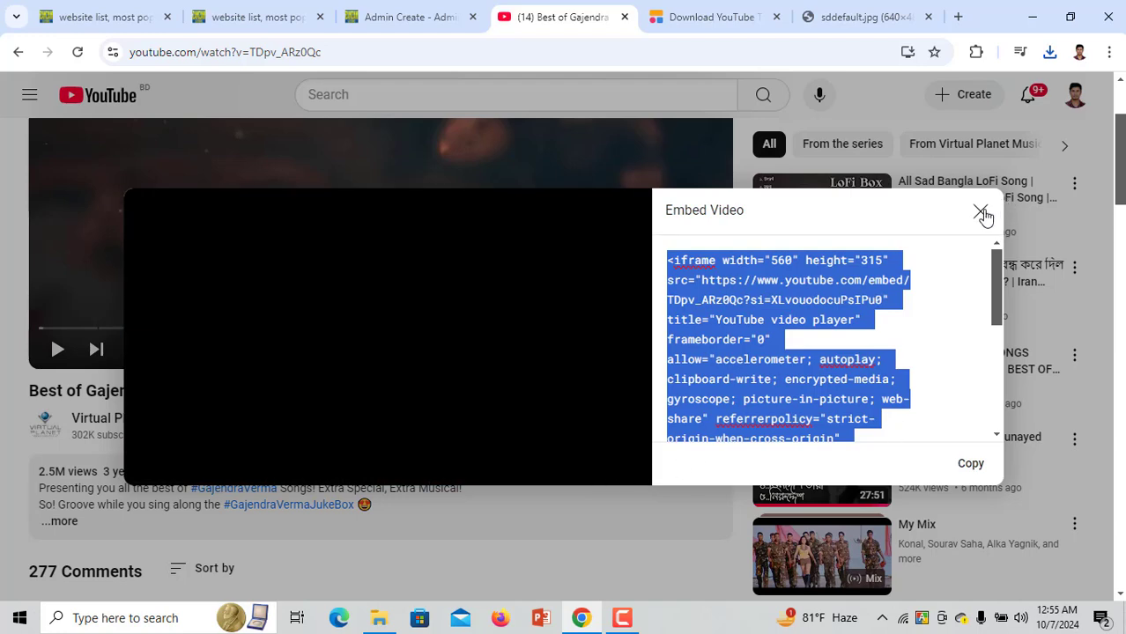
{"action": "left_click", "coordinate": [982, 214]}
{"action": "left_click", "coordinate": [536, 422]}
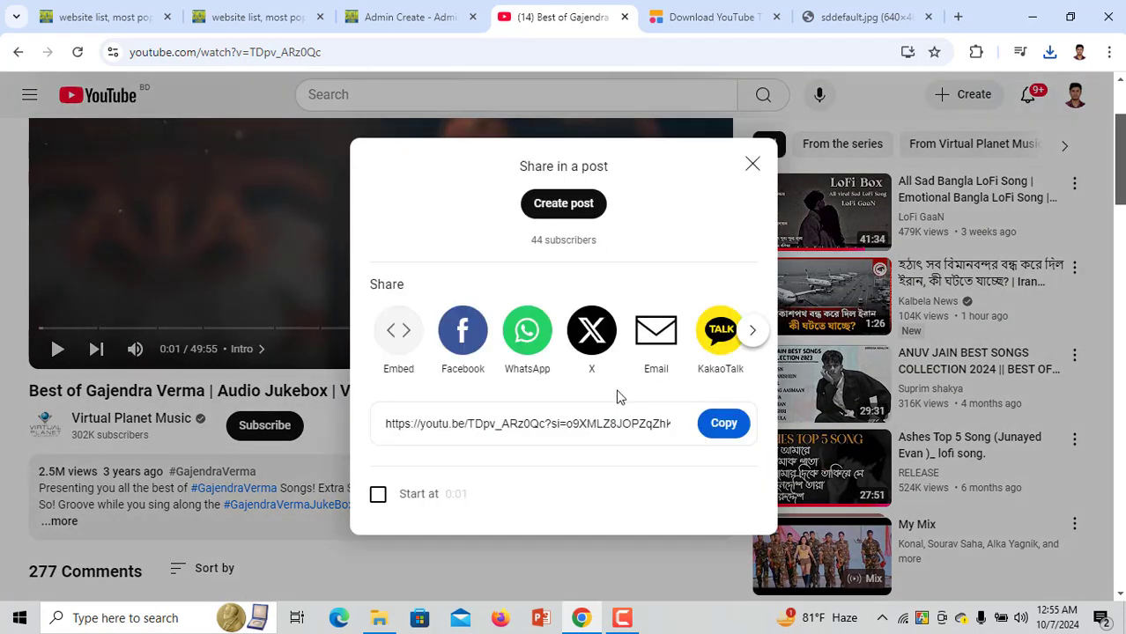
{"action": "left_click", "coordinate": [398, 332]}
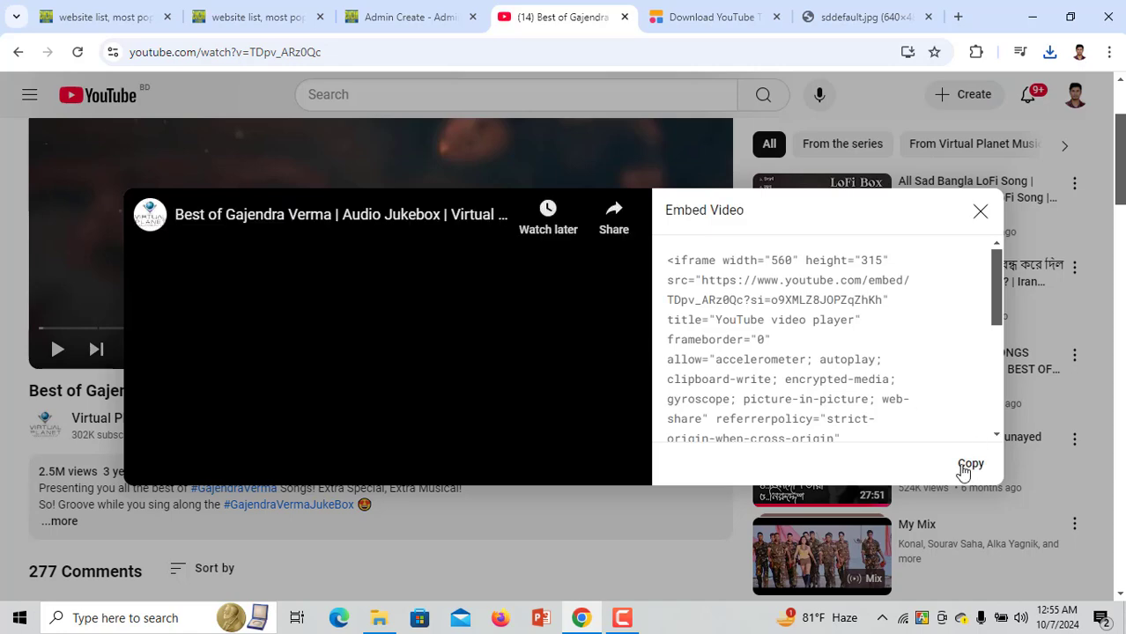
{"action": "left_click", "coordinate": [969, 464]}
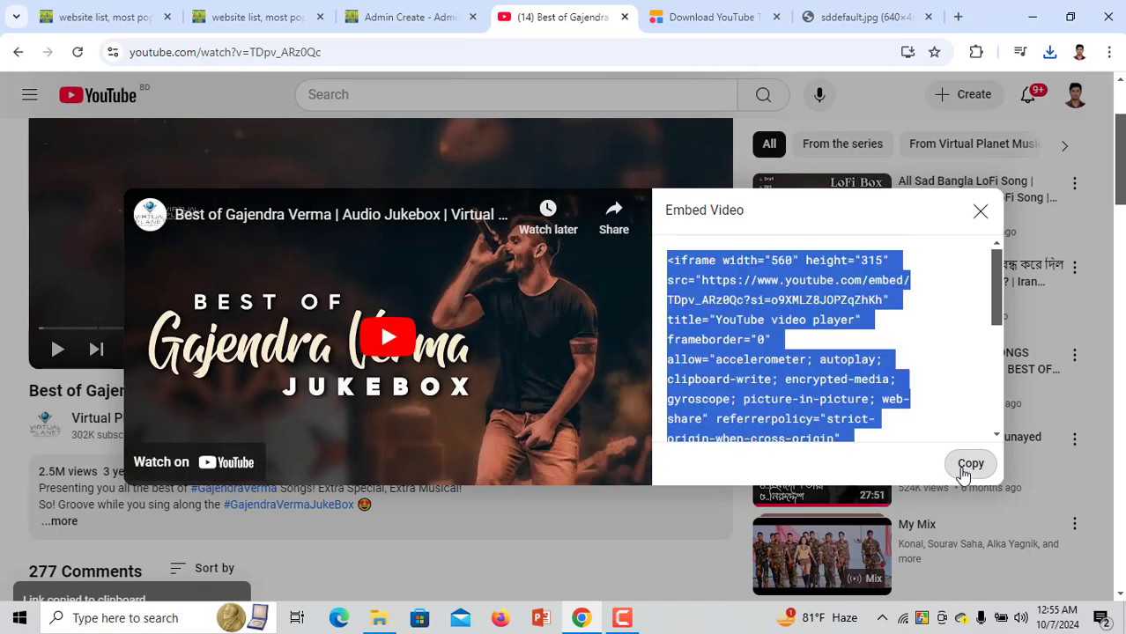
{"action": "left_click", "coordinate": [981, 212]}
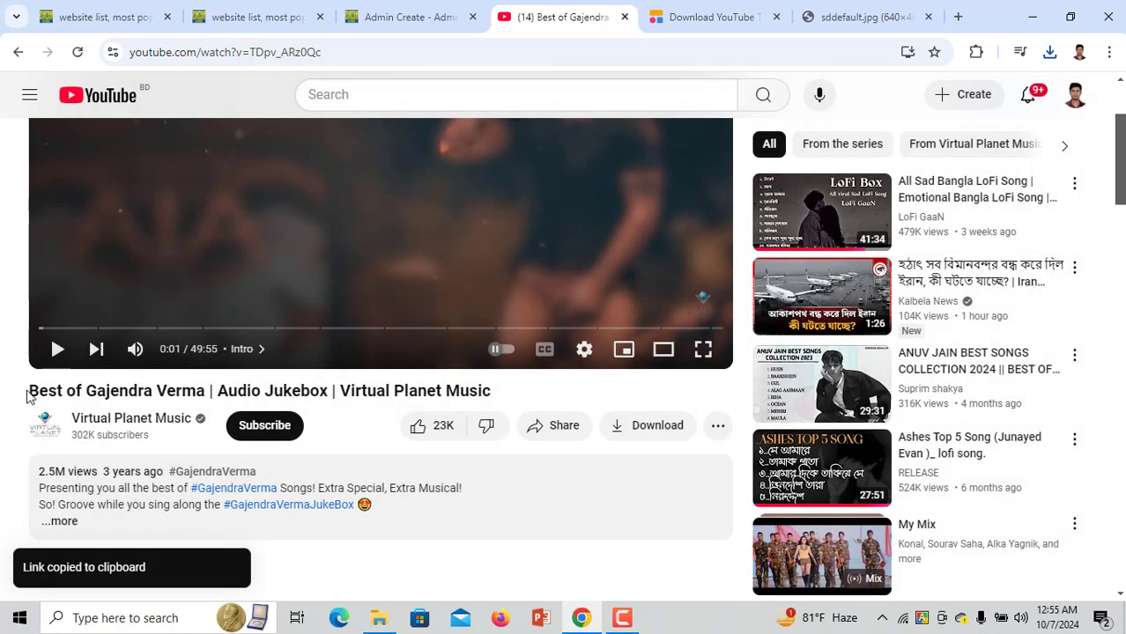
{"action": "left_click_drag", "start_coordinate": [27, 395], "coordinate": [493, 396]}
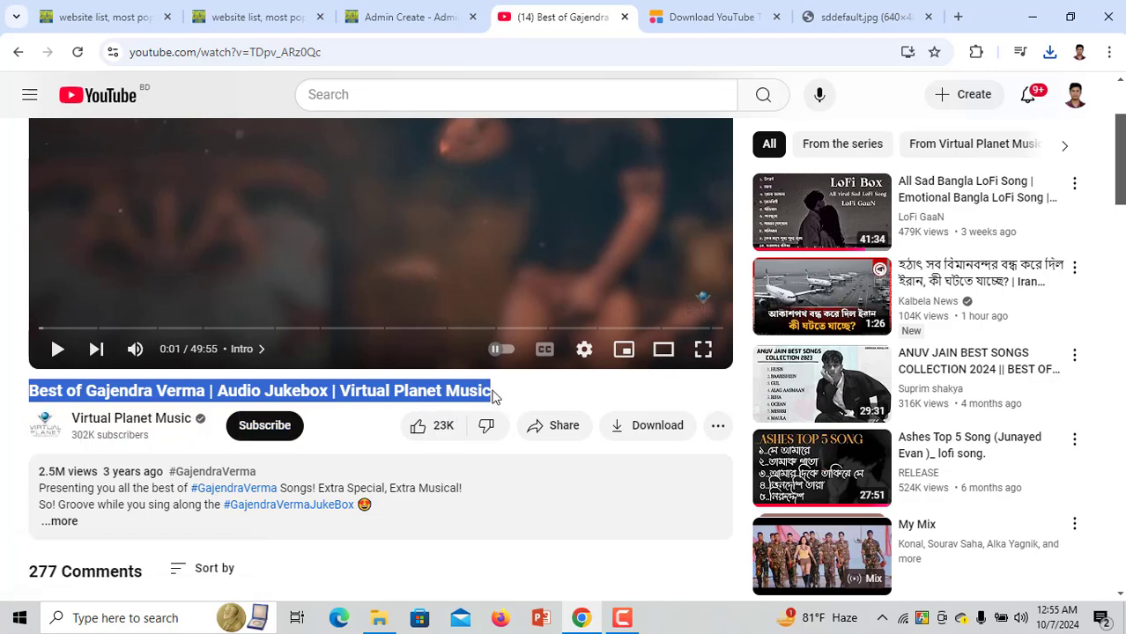
{"action": "left_click", "coordinate": [412, 16]}
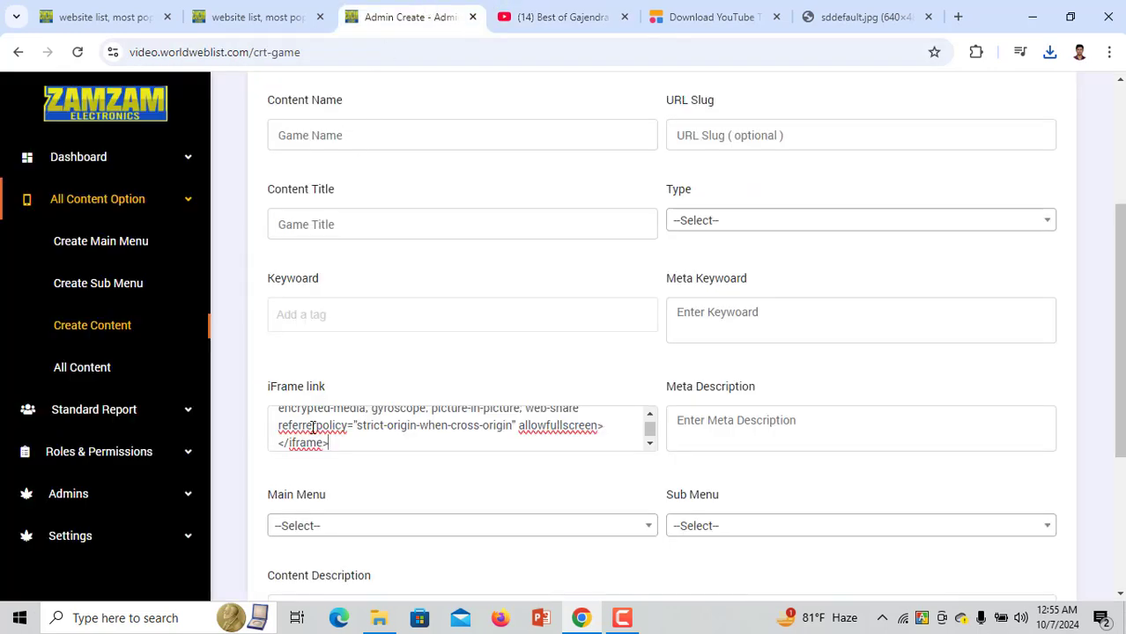
Paste the Gajendra Verma video title as Content Name and trim the URL slug to Best of Gajendra
{"action": "left_click_drag", "start_coordinate": [326, 389], "coordinate": [267, 387]}
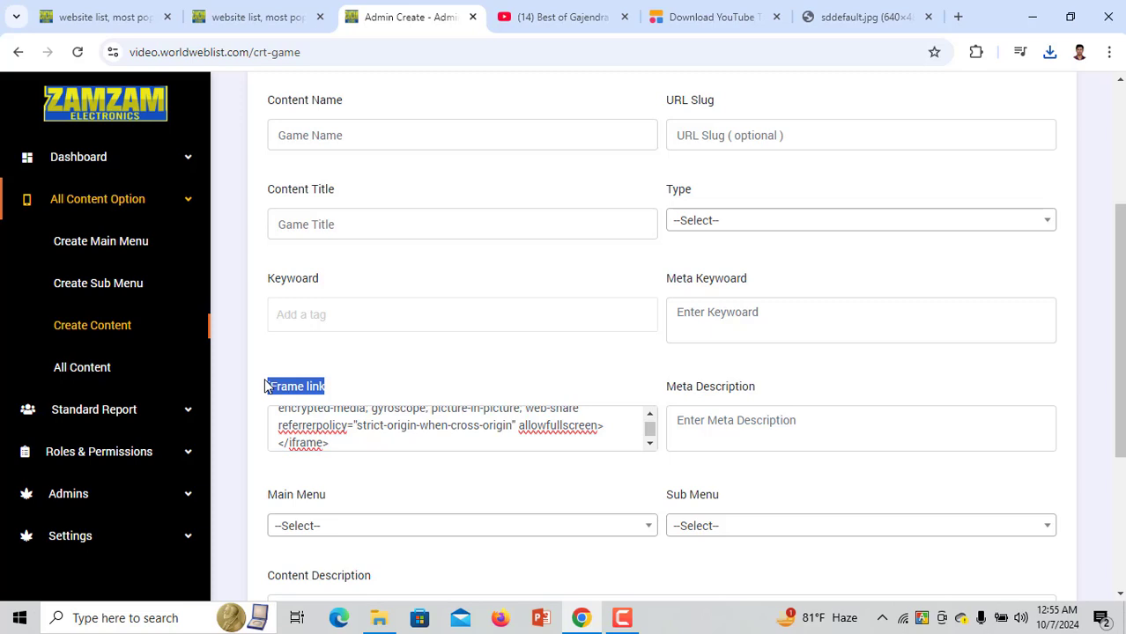
{"action": "left_click", "coordinate": [410, 355]}
{"action": "scroll", "coordinate": [392, 264], "scroll_direction": "up", "scroll_amount": 1}
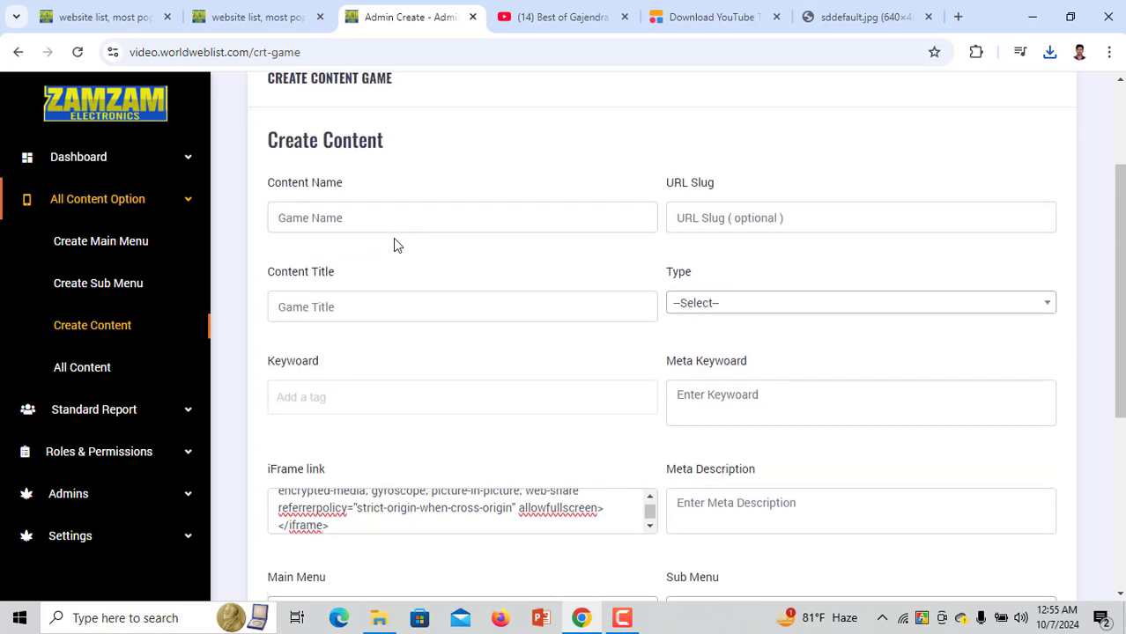
{"action": "left_click", "coordinate": [404, 207]}
{"action": "key", "text": "ctrl+v"}
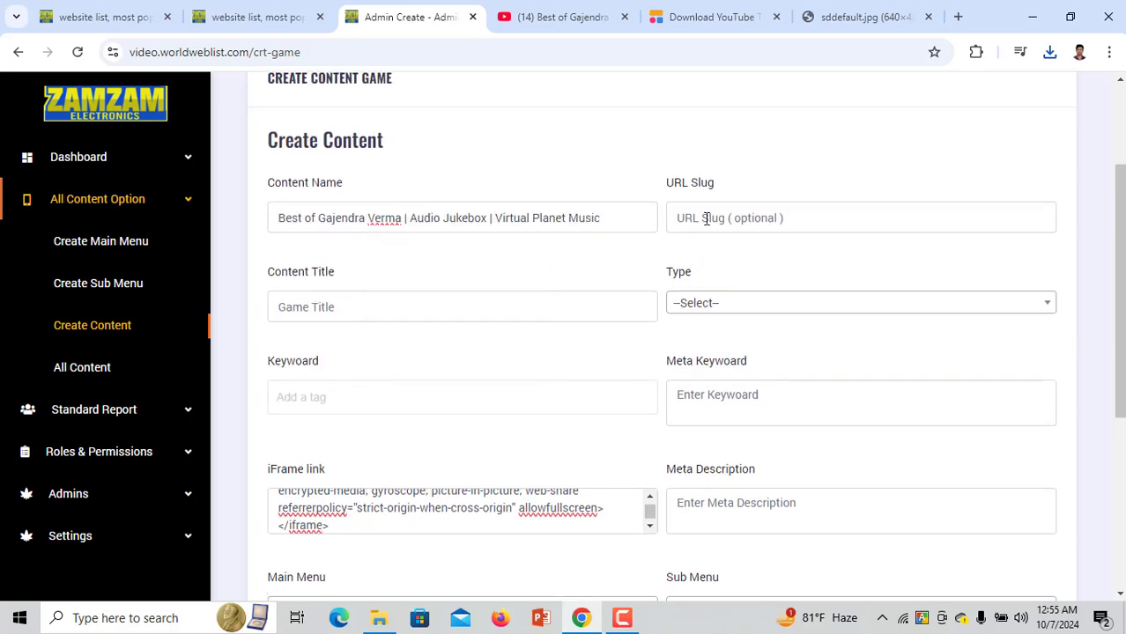
{"action": "left_click", "coordinate": [706, 219]}
{"action": "key", "text": "ctrl+v"}
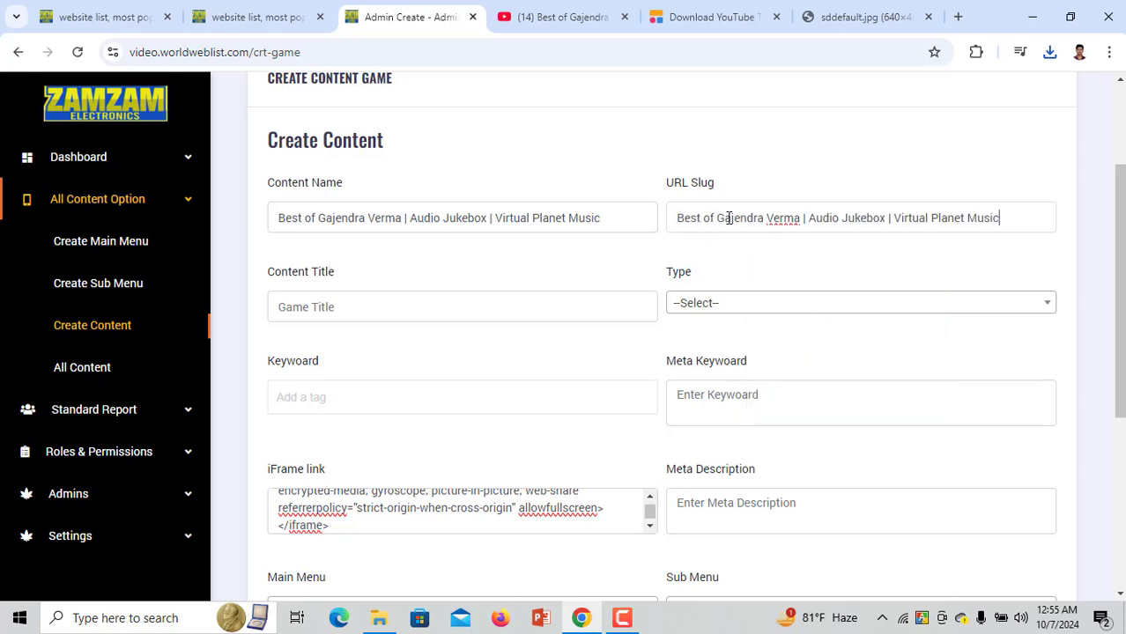
{"action": "double_click", "coordinate": [779, 218]}
{"action": "left_click", "coordinate": [1049, 214], "text": "shift"}
{"action": "key", "text": "BackSpace"}
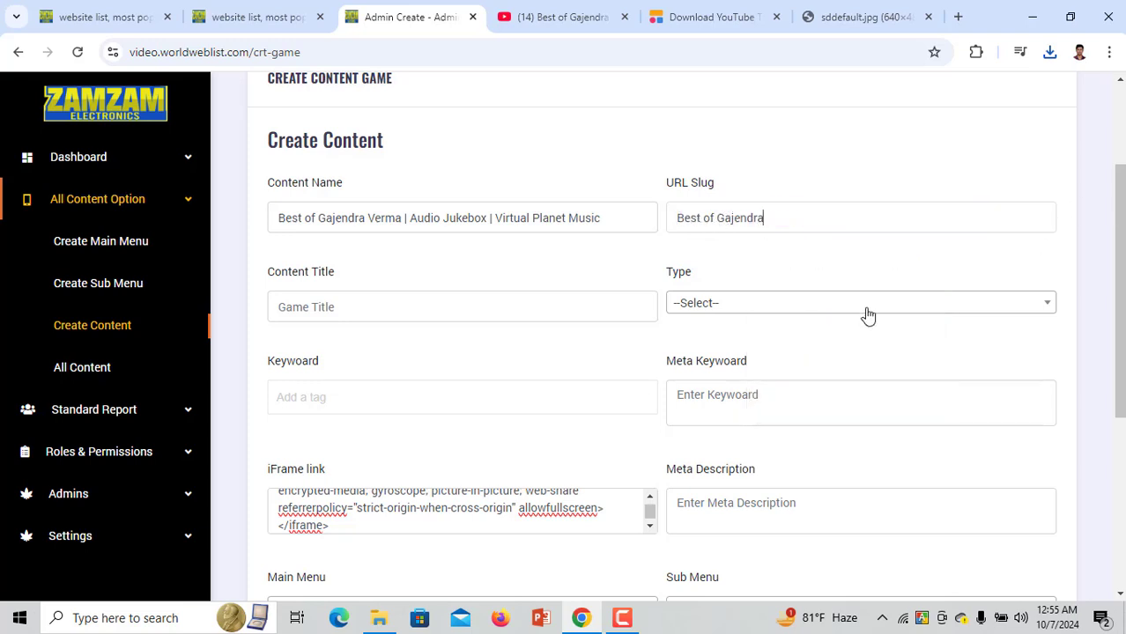
Set type to Youtube, paste the content title, and add keyword tags sad song and viral sad song
{"action": "left_click", "coordinate": [718, 302]}
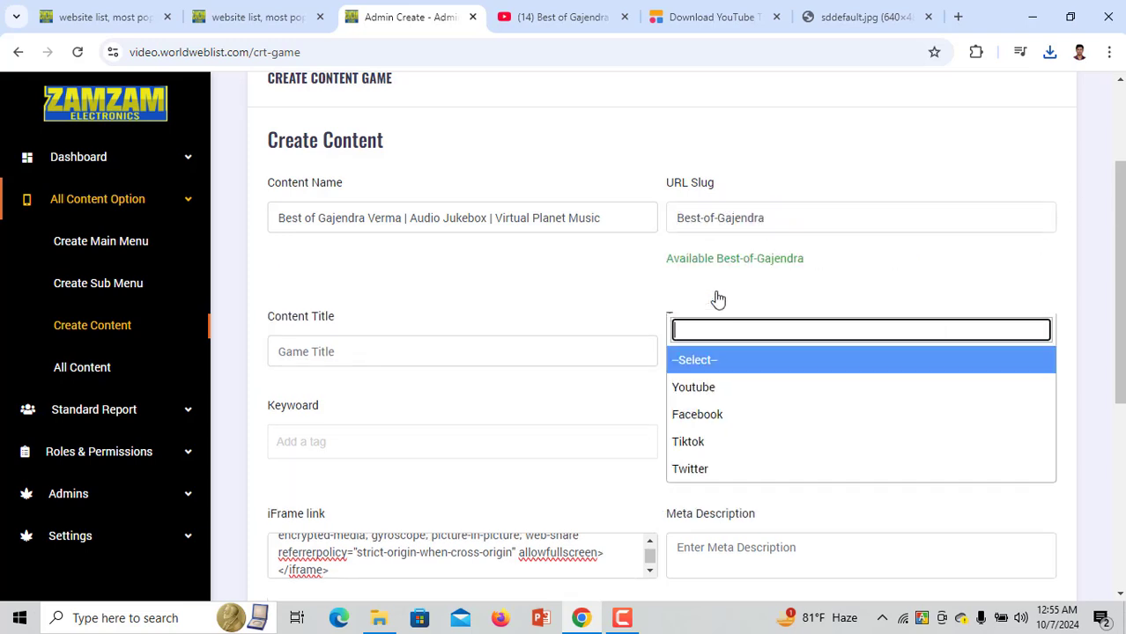
{"action": "left_click", "coordinate": [712, 395]}
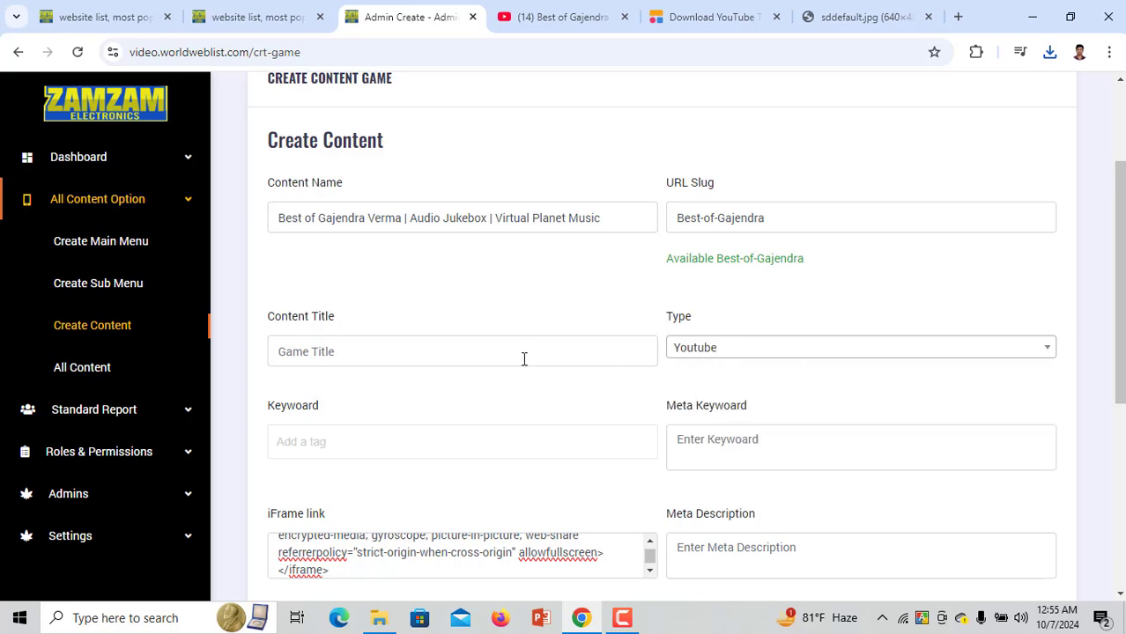
{"action": "key", "text": "ctrl+v"}
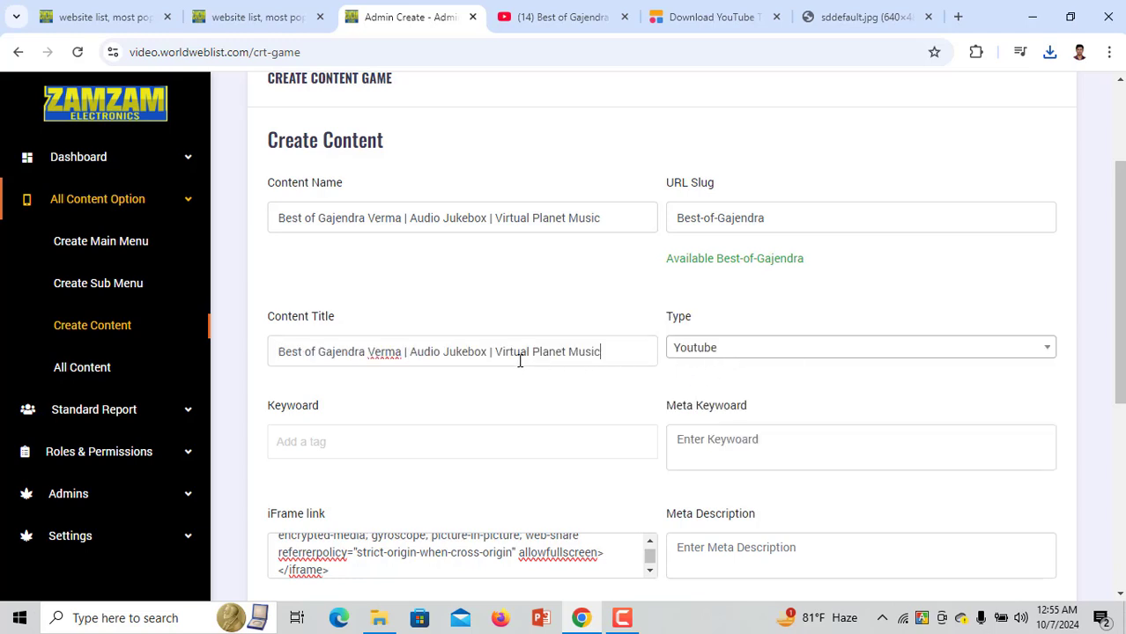
{"action": "left_click", "coordinate": [369, 449]}
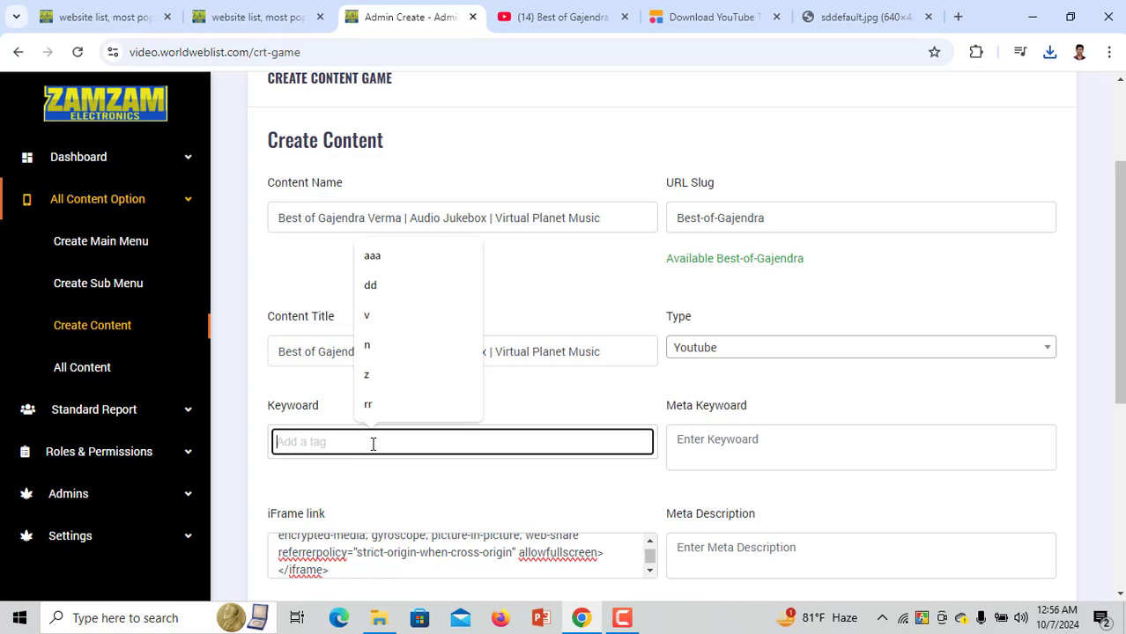
{"action": "type", "text": "sad song"}
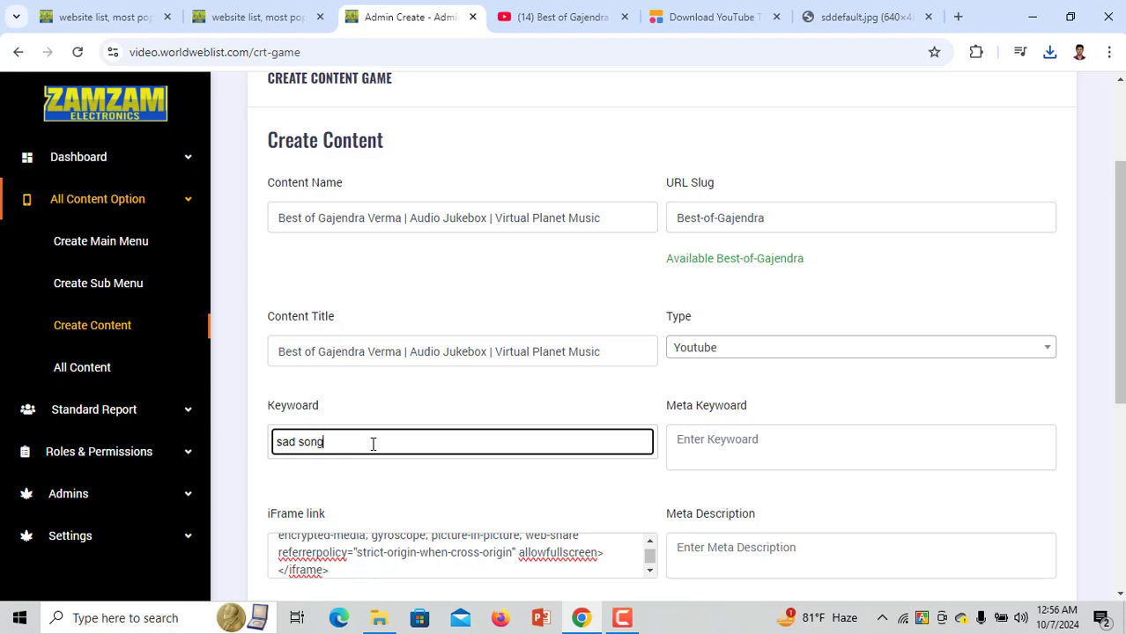
{"action": "key", "text": "Return"}
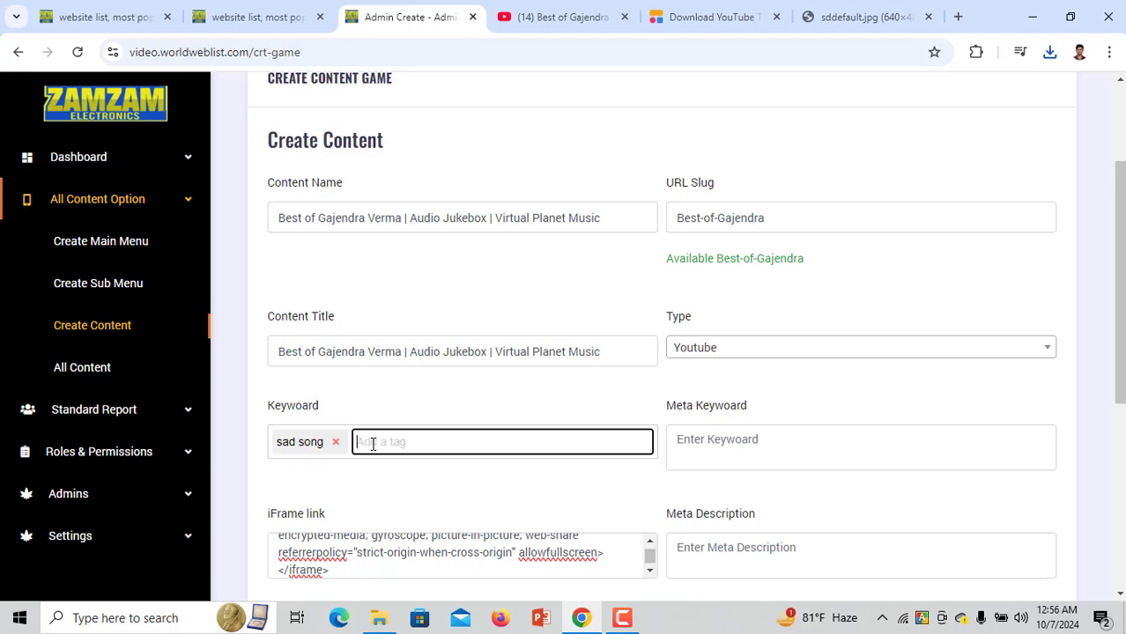
{"action": "type", "text": "viral sad song"}
{"action": "key", "text": "Return"}
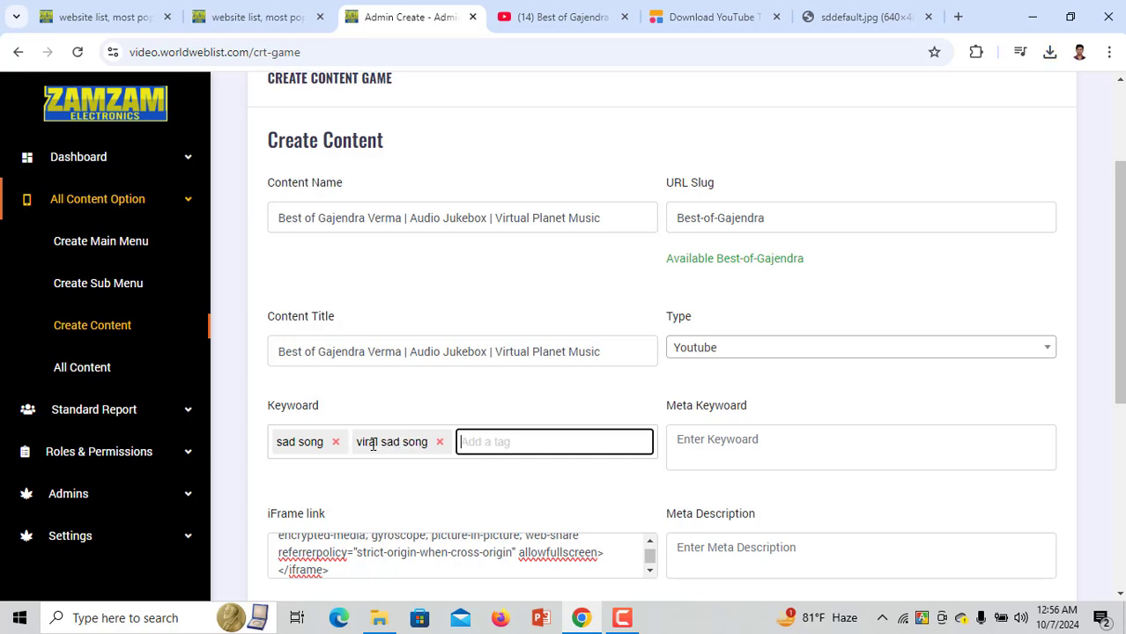
{"action": "type", "text": "very sad song"}
Add the very sad song keyword tag and paste the video title into Meta Keyword and Meta Description
{"action": "key", "text": "Return"}
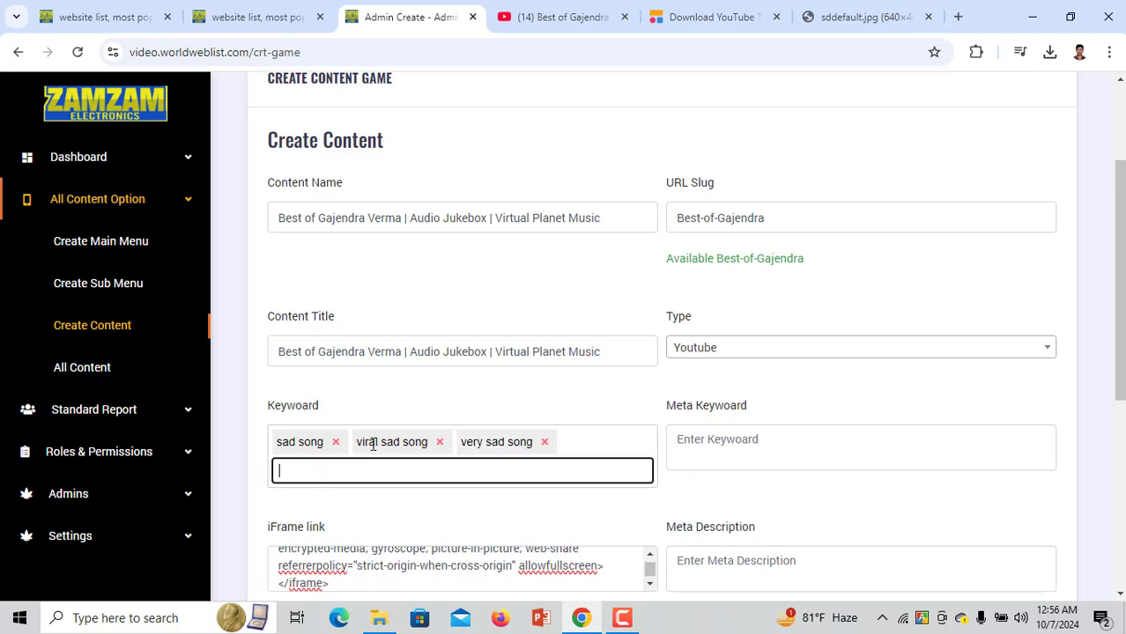
{"action": "right_click", "coordinate": [366, 455]}
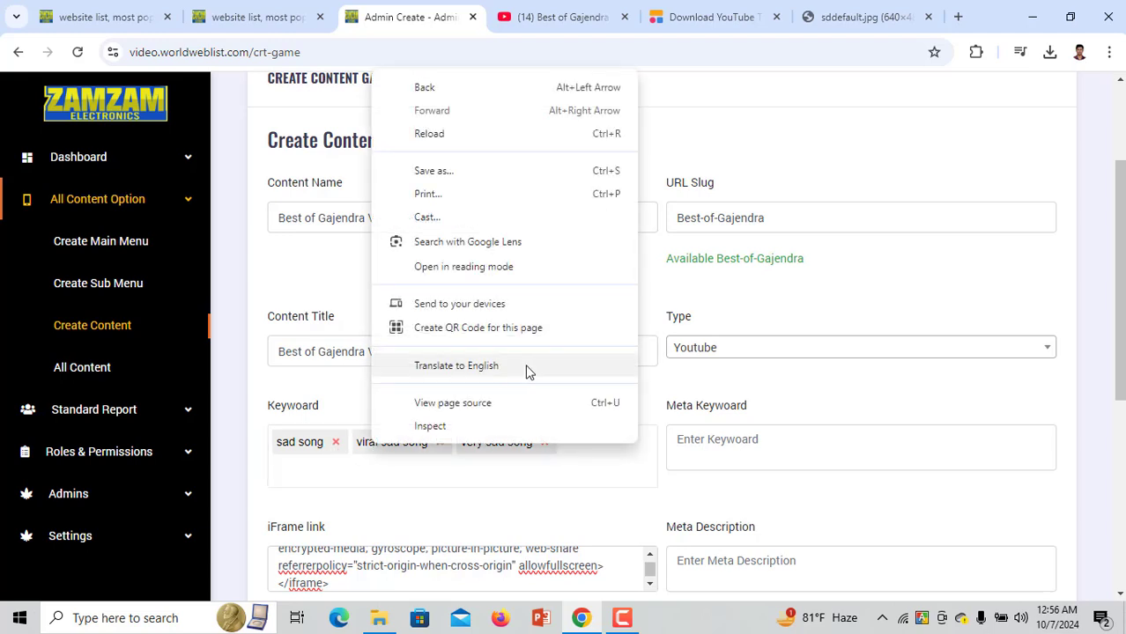
{"action": "left_click", "coordinate": [823, 437]}
{"action": "type", "text": "Best of Gajendra Verma | Audio Jukebox | Virtual Planet Music"}
{"action": "scroll", "coordinate": [507, 432], "scroll_direction": "down", "scroll_amount": 3}
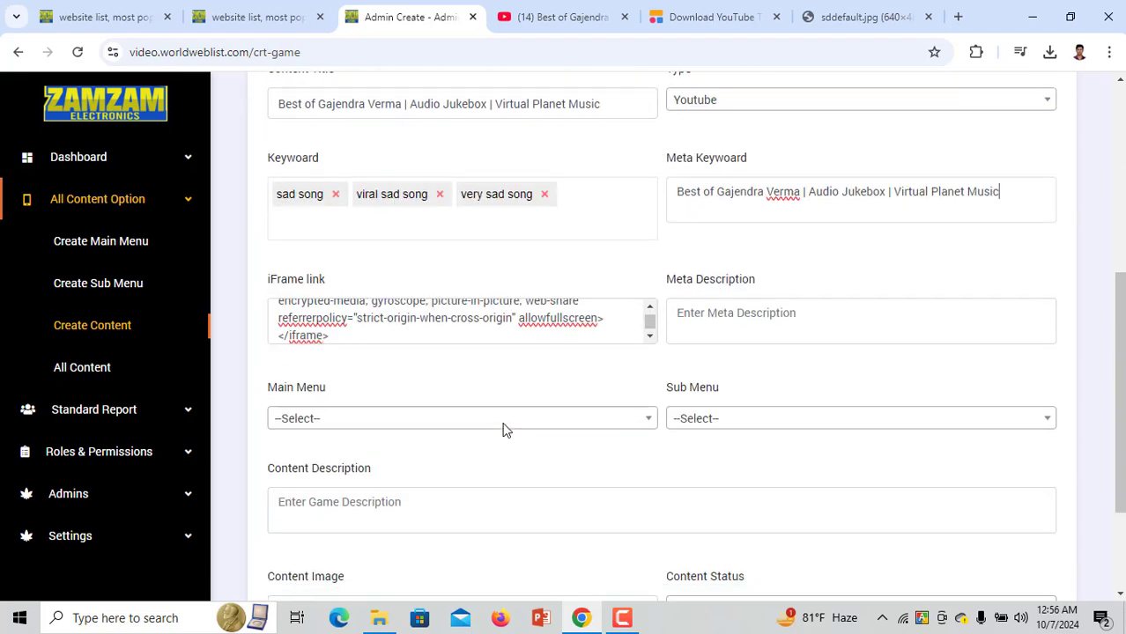
{"action": "type", "text": "Best of Gajendra Verma | Audio Jukebox | Virtual Planet Music"}
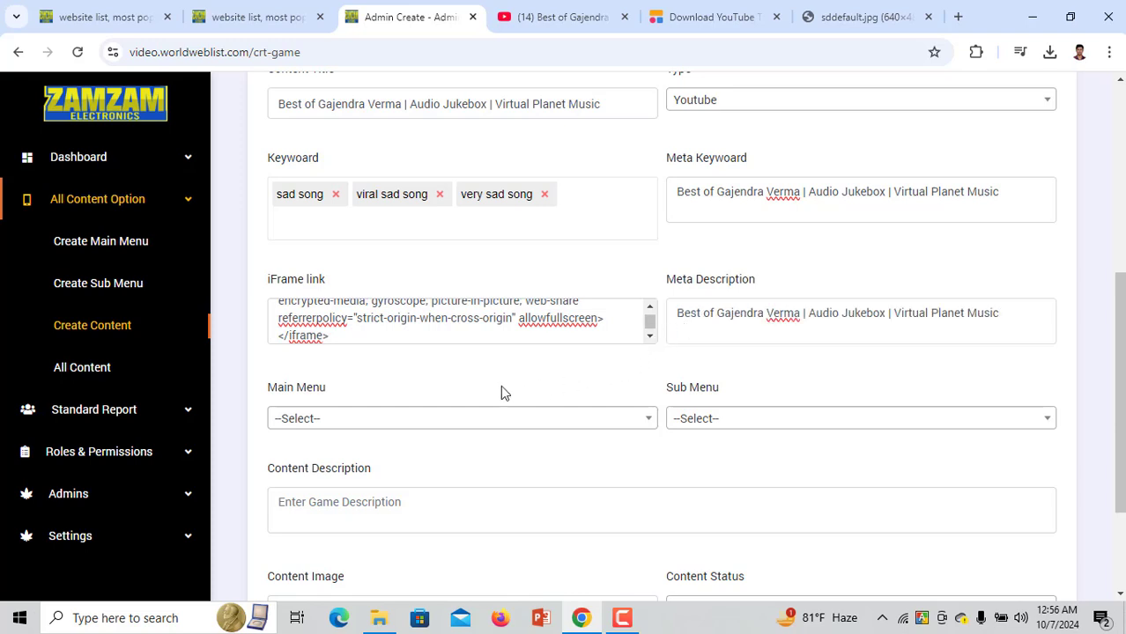
{"action": "left_click", "coordinate": [456, 421]}
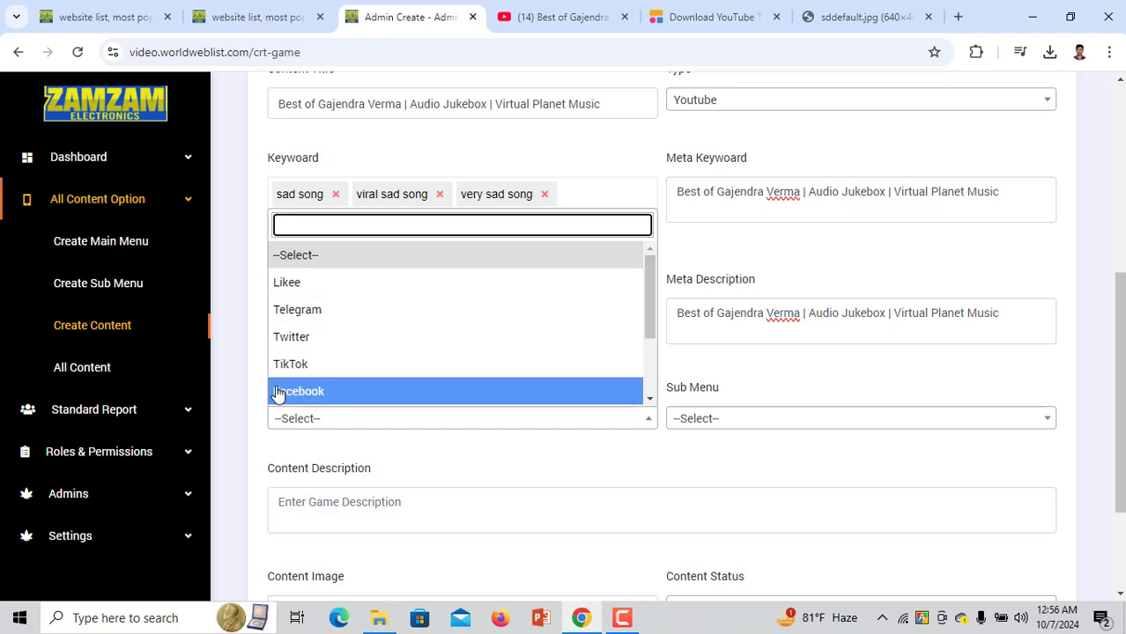
Check the public site's YouTube video grid before choosing a main menu
{"action": "left_click", "coordinate": [237, 352]}
{"action": "scroll", "coordinate": [264, 354], "scroll_direction": "down", "scroll_amount": 3}
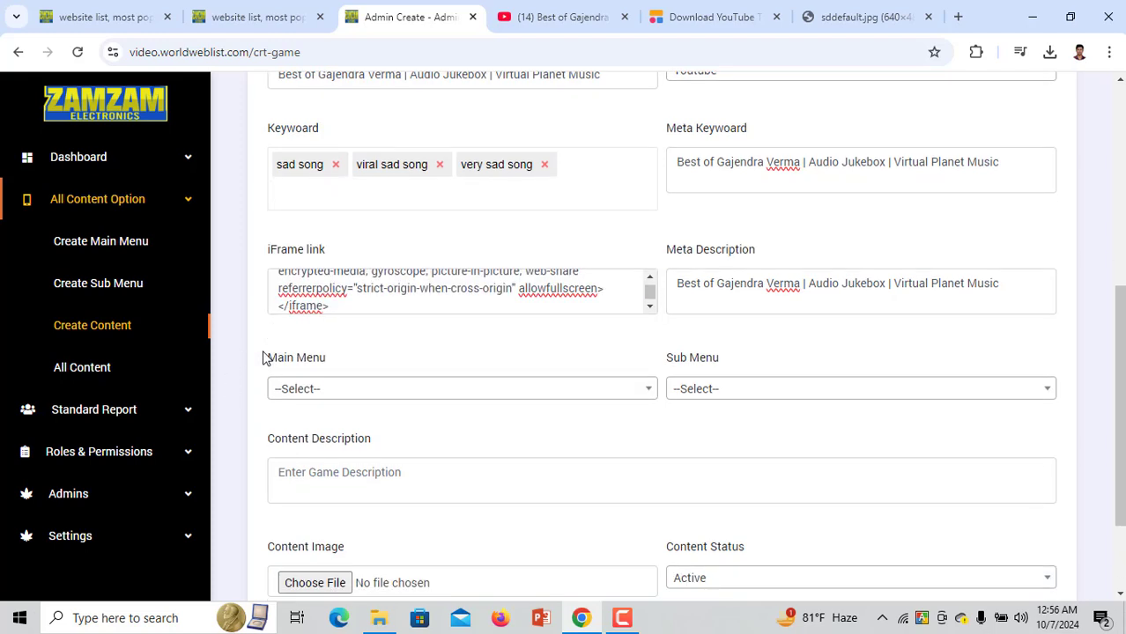
{"action": "left_click", "coordinate": [433, 253]}
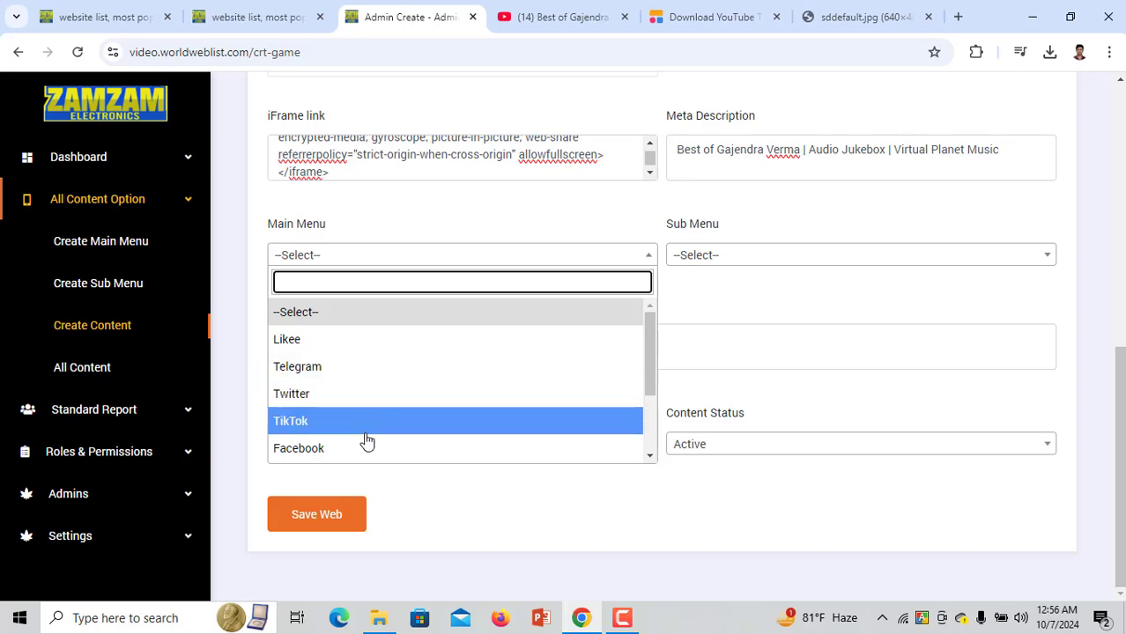
{"action": "left_click", "coordinate": [234, 245]}
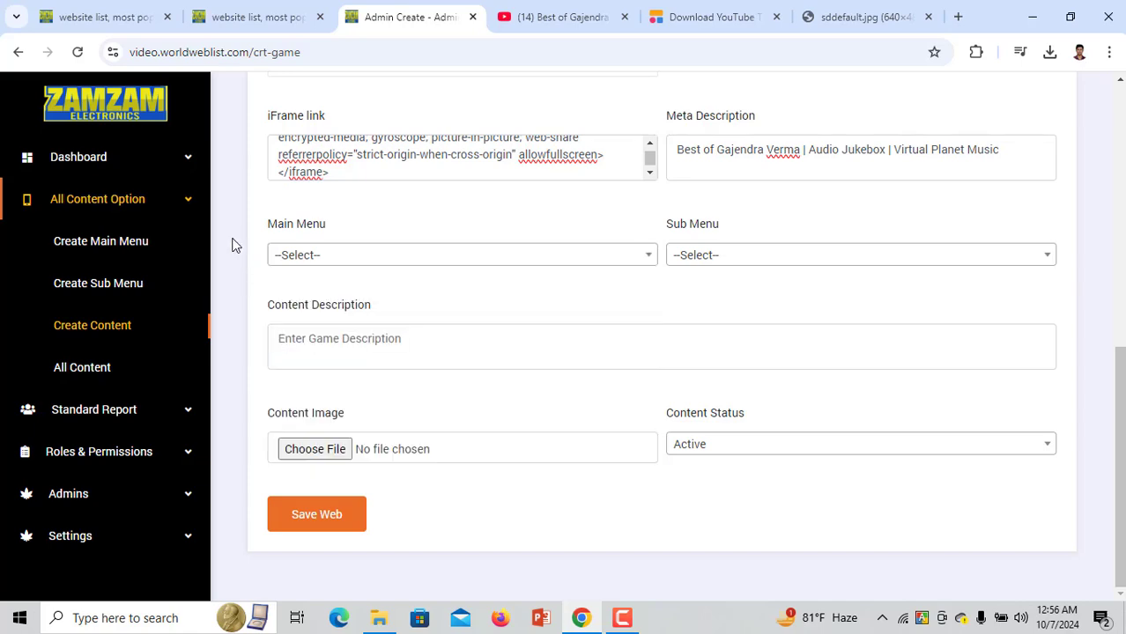
{"action": "left_click", "coordinate": [244, 16]}
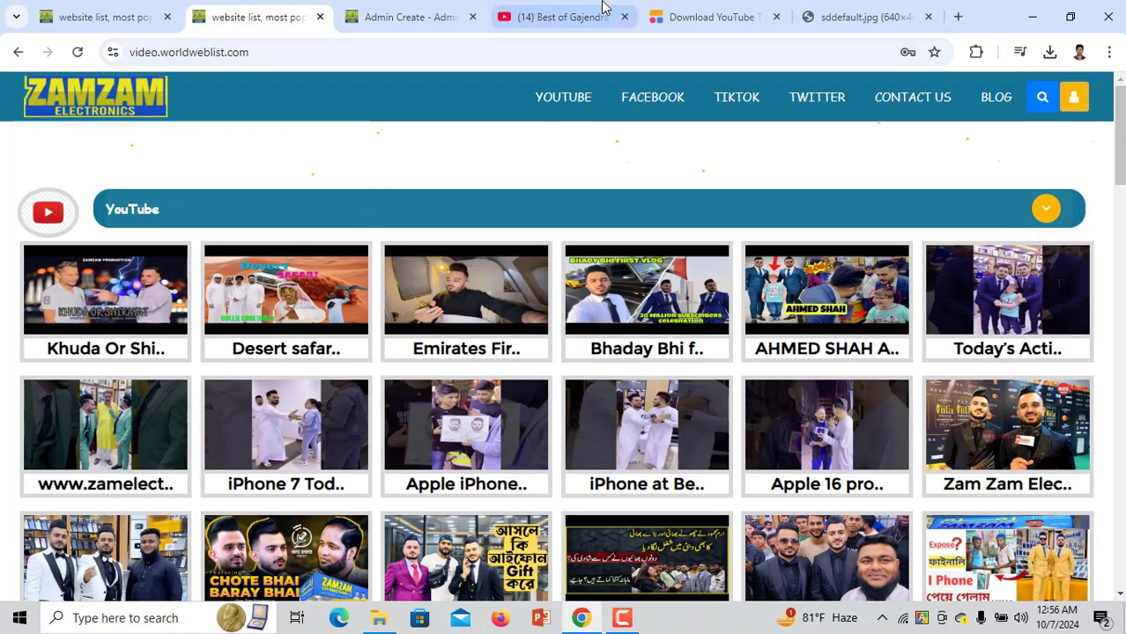
{"action": "left_click", "coordinate": [427, 12]}
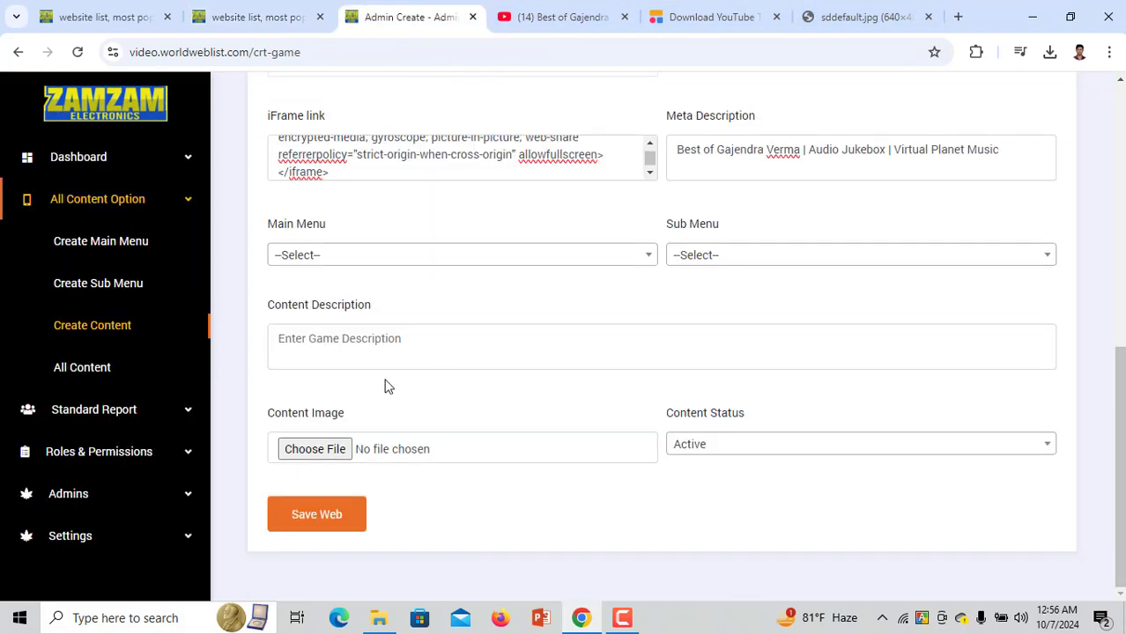
Set Main Menu to YouTube and Sub Menu to Bangladesh
{"action": "left_click", "coordinate": [453, 255]}
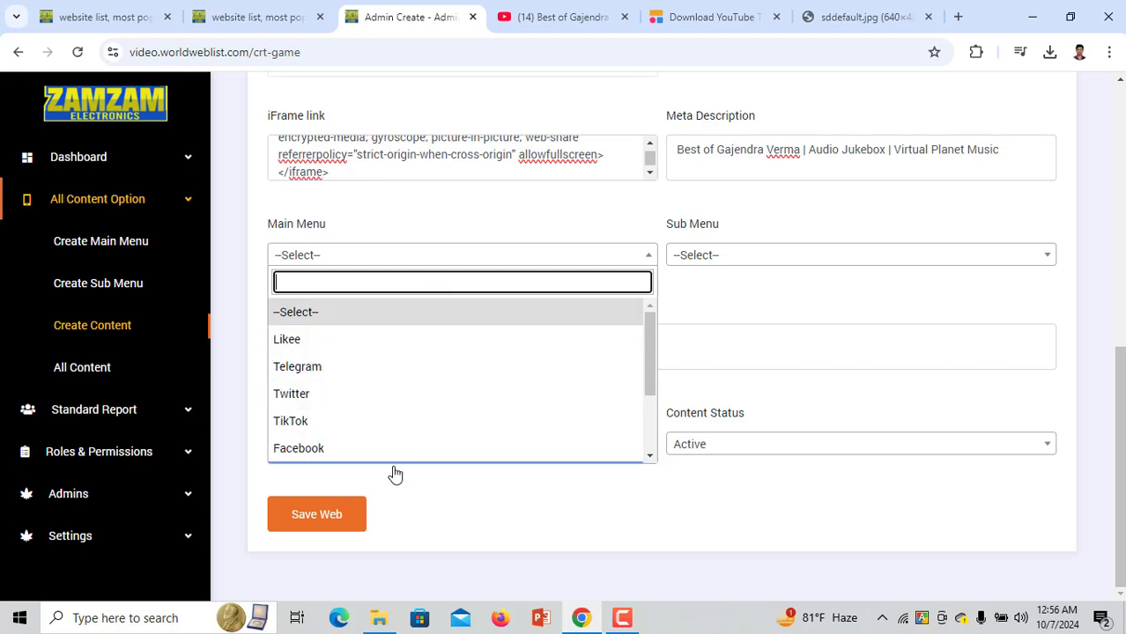
{"action": "scroll", "coordinate": [414, 422], "scroll_direction": "down", "scroll_amount": 3}
{"action": "left_click", "coordinate": [399, 383]}
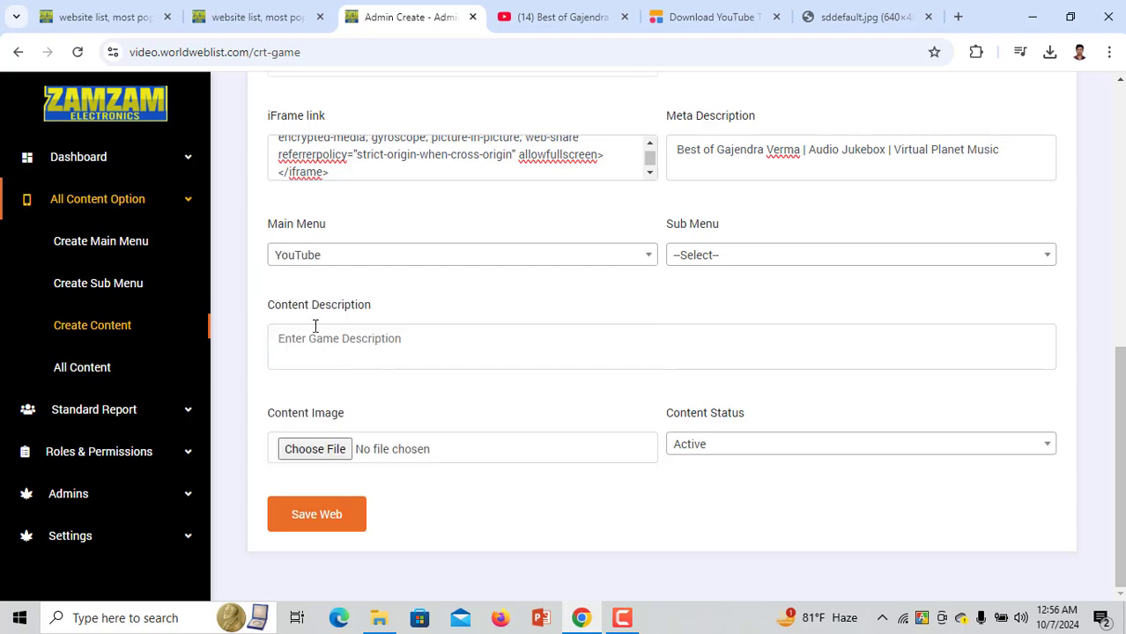
{"action": "left_click", "coordinate": [695, 264]}
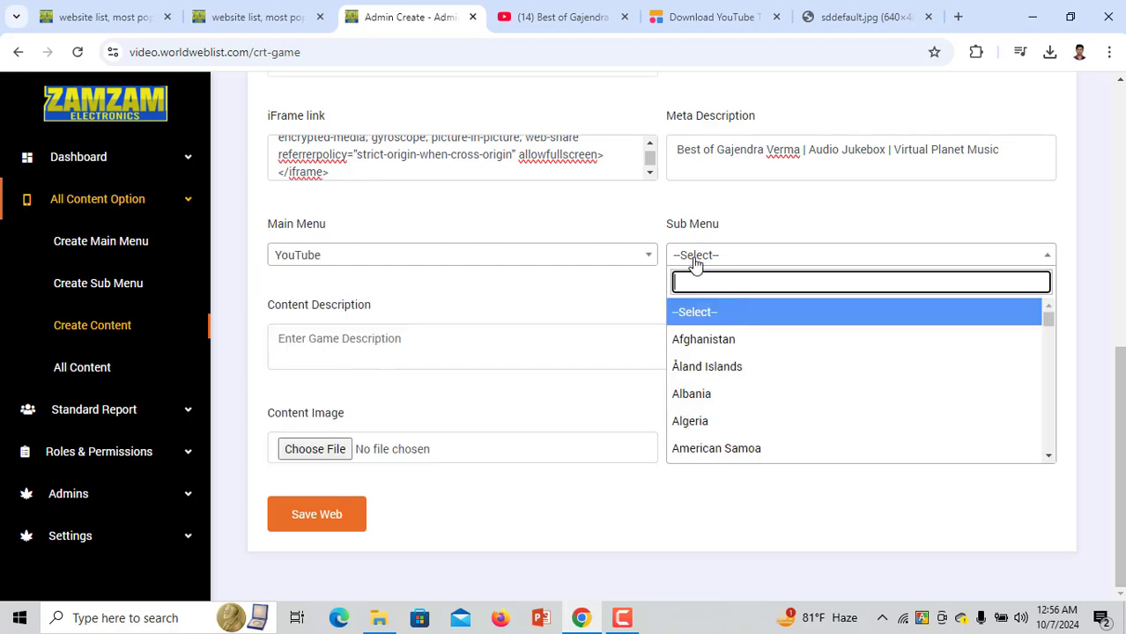
{"action": "scroll", "coordinate": [714, 362], "scroll_direction": "down", "scroll_amount": 6}
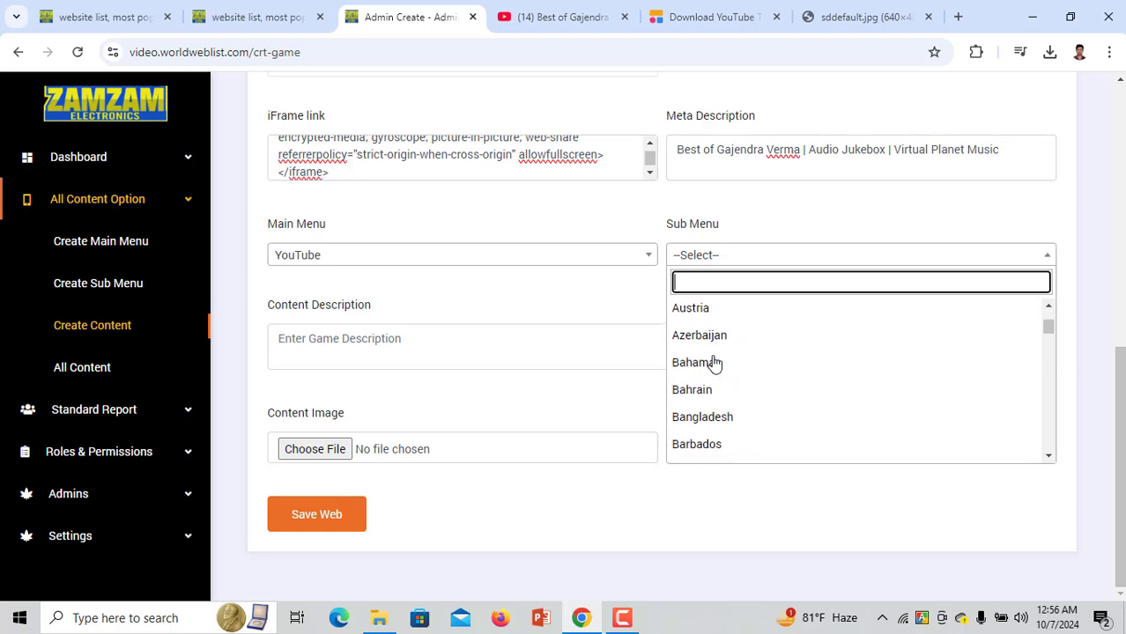
{"action": "scroll", "coordinate": [717, 374], "scroll_direction": "up", "scroll_amount": 2}
{"action": "scroll", "coordinate": [716, 419], "scroll_direction": "down", "scroll_amount": 2}
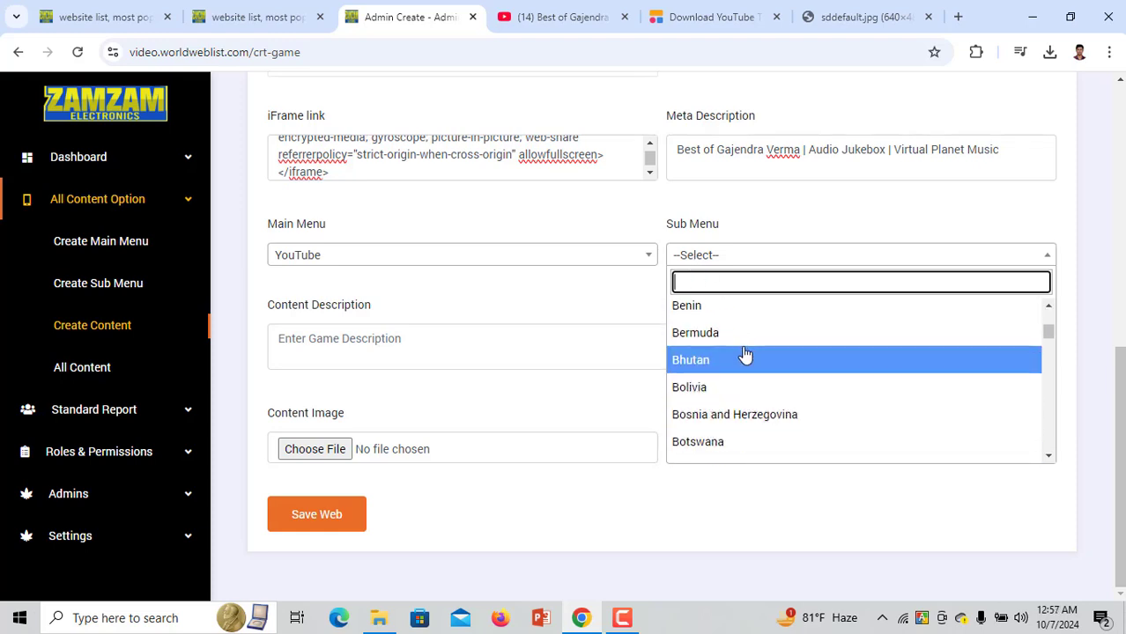
{"action": "scroll", "coordinate": [745, 414], "scroll_direction": "up", "scroll_amount": 1}
{"action": "scroll", "coordinate": [771, 408], "scroll_direction": "up", "scroll_amount": 1}
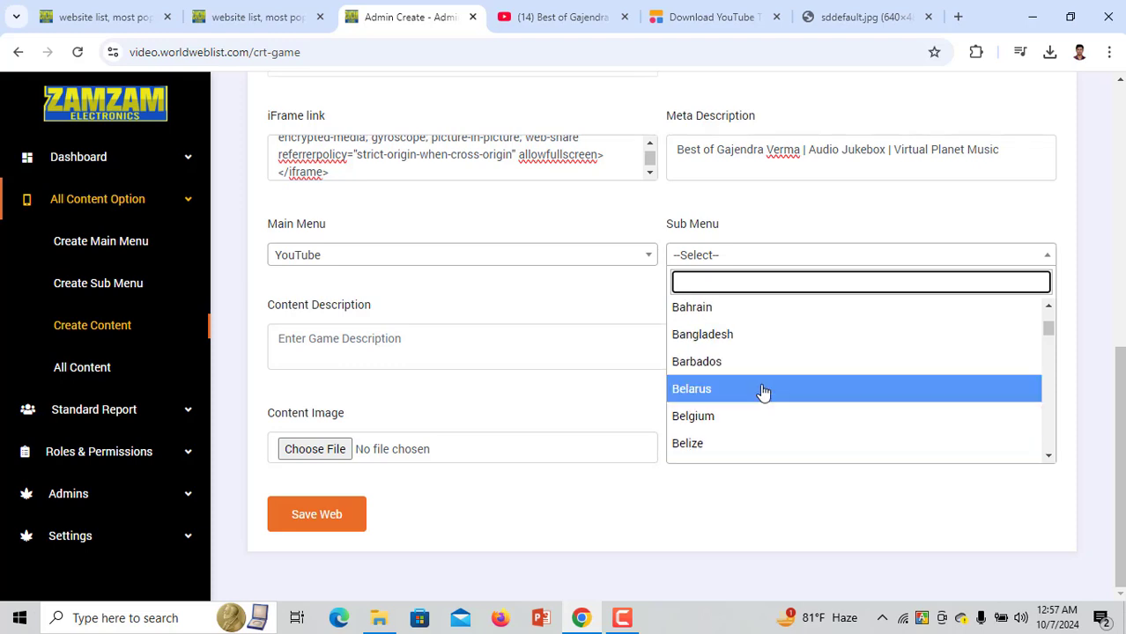
{"action": "left_click", "coordinate": [754, 349]}
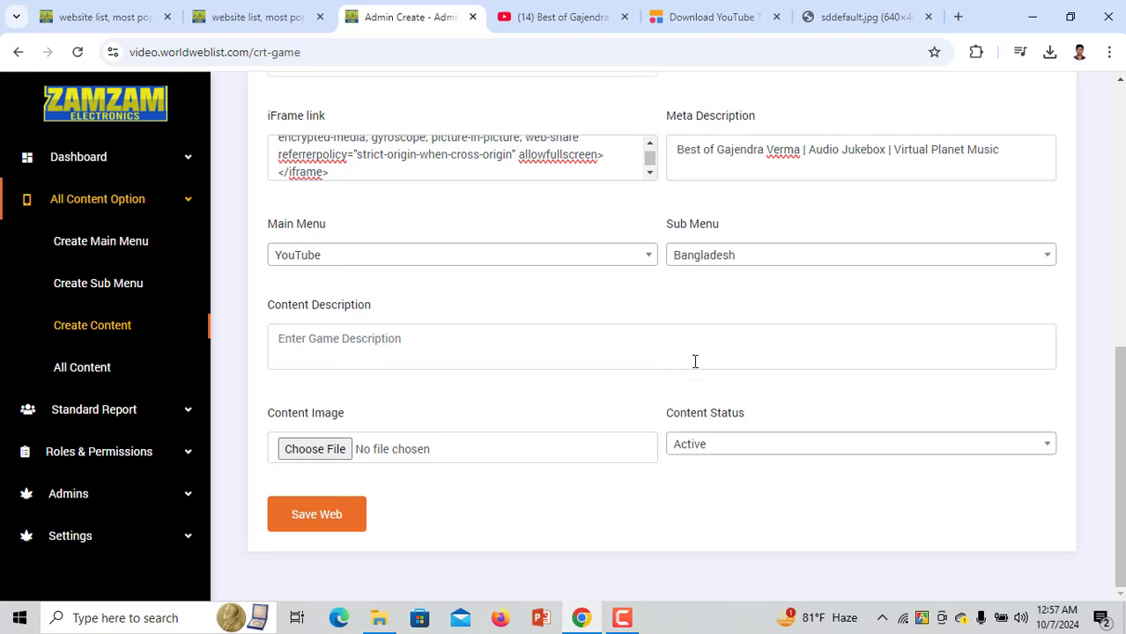
Paste the title as Content Description, attach x(5).jpg, keep status Active, and save the entry
{"action": "left_click", "coordinate": [465, 355]}
{"action": "type", "text": "Best of Gajendra Verma | Audio Jukebox | Virtual Planet Music"}
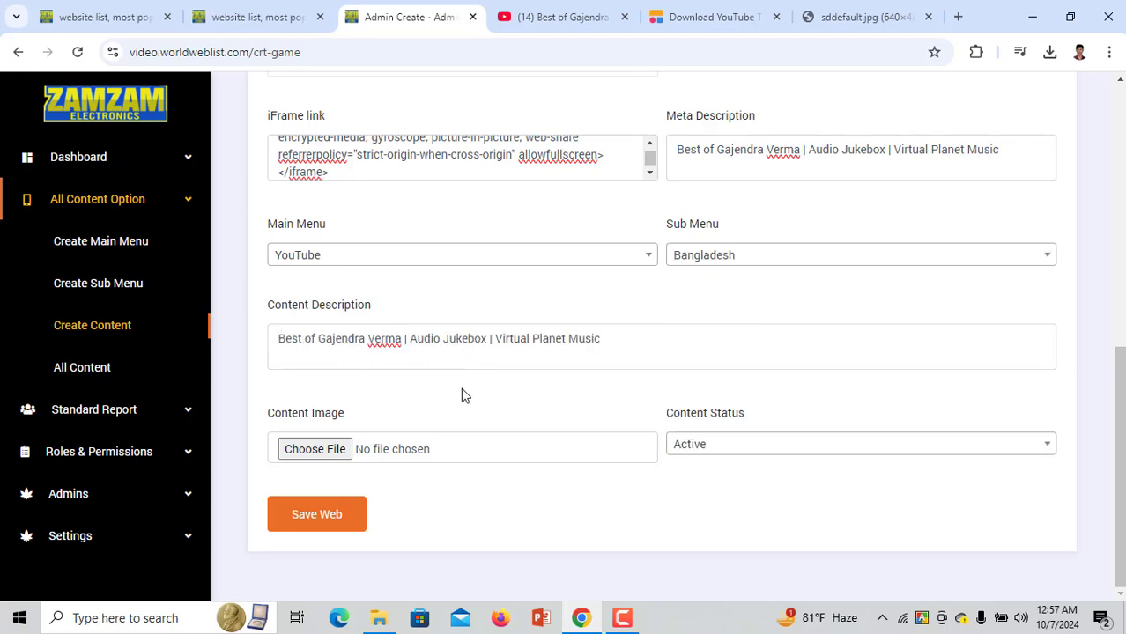
{"action": "type", "text": "Best of Gajendra Verma | Audio Jukebox | Virtual Planet Music"}
{"action": "left_click", "coordinate": [344, 451]}
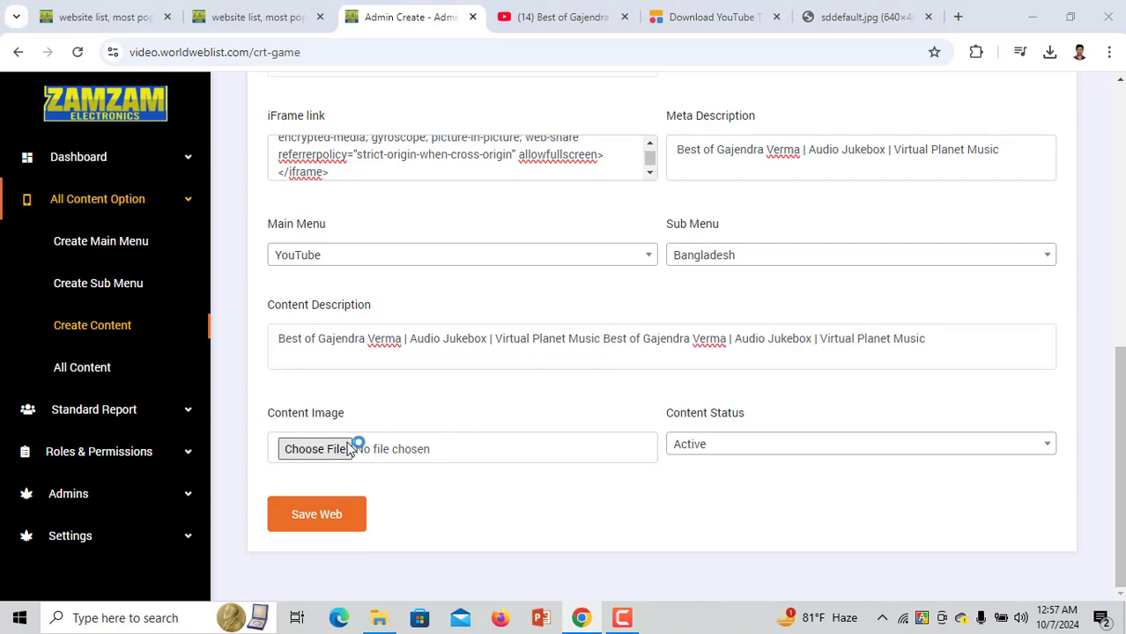
{"action": "double_click", "coordinate": [468, 222]}
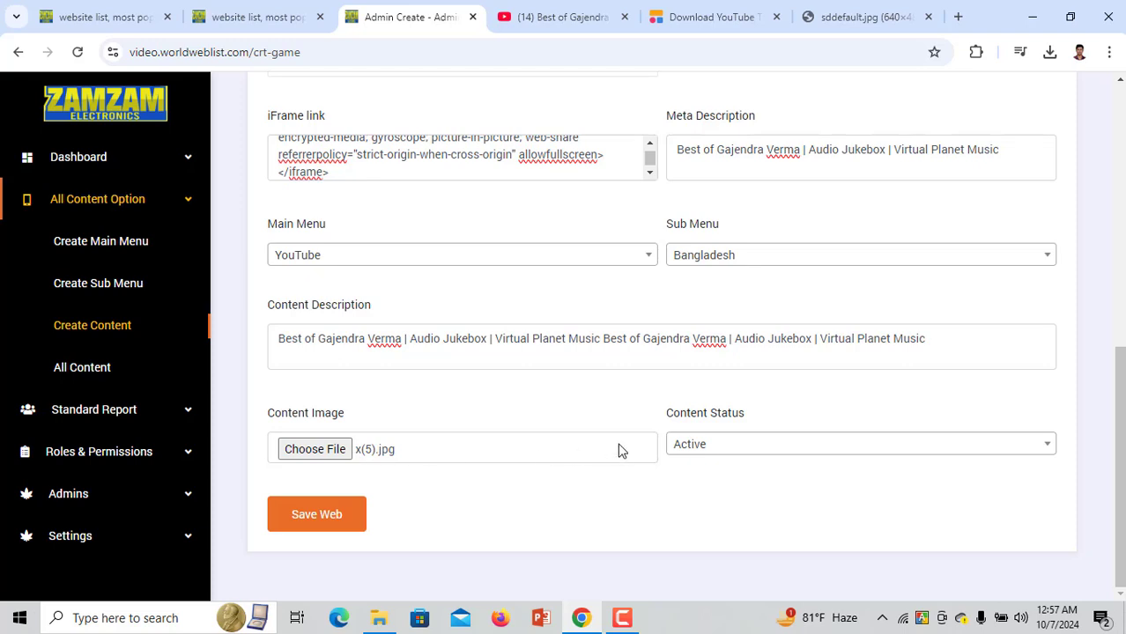
{"action": "left_click", "coordinate": [706, 449]}
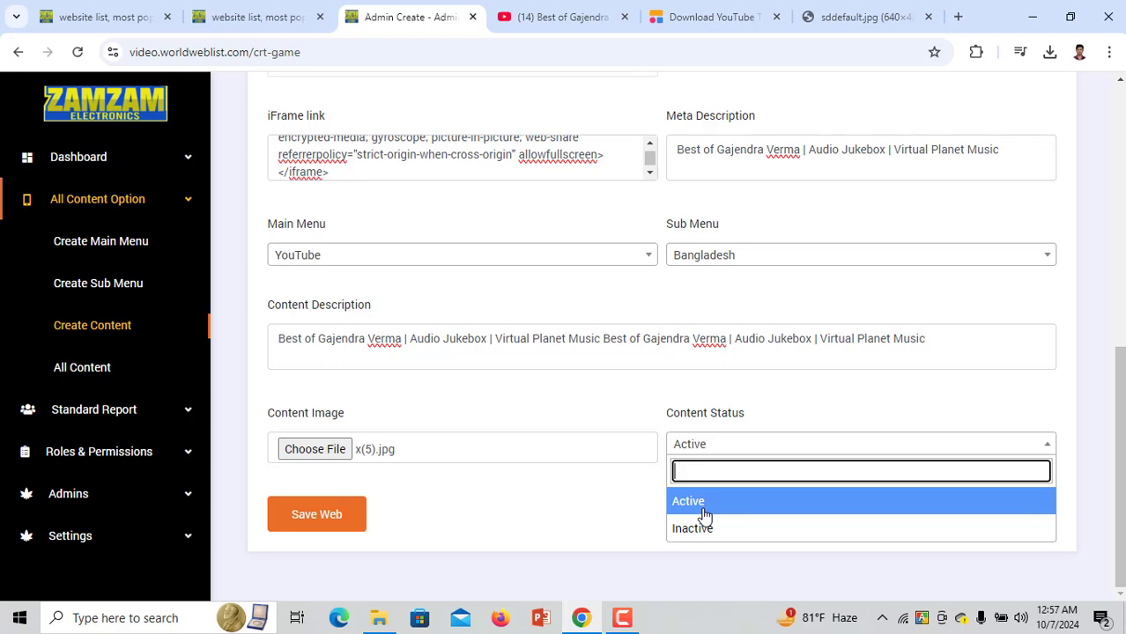
{"action": "left_click", "coordinate": [705, 502]}
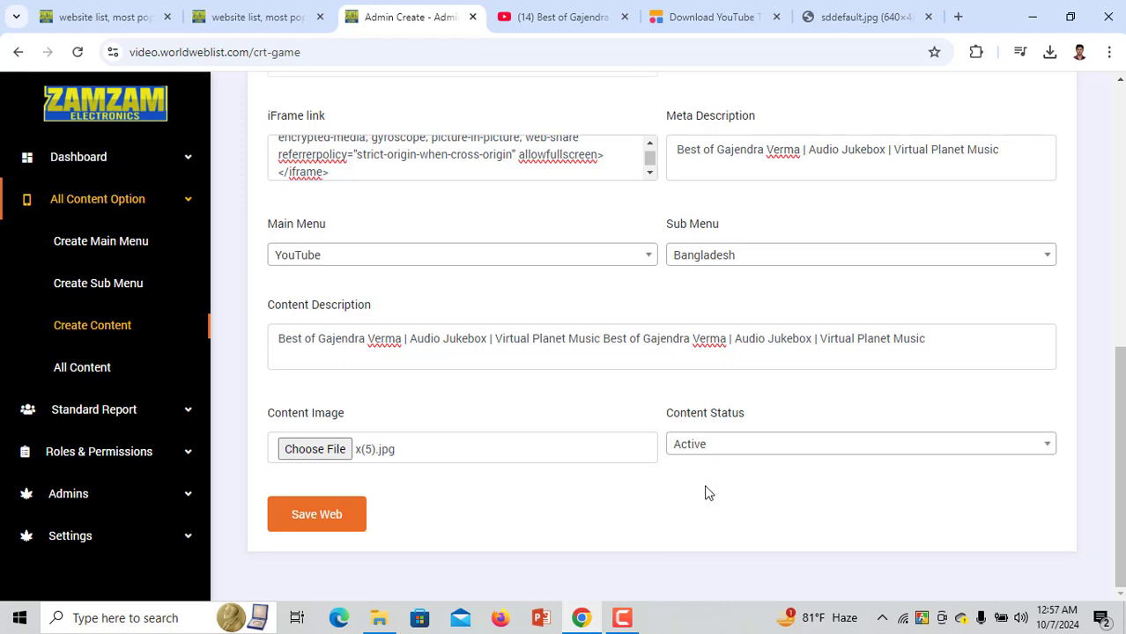
{"action": "left_click", "coordinate": [319, 515]}
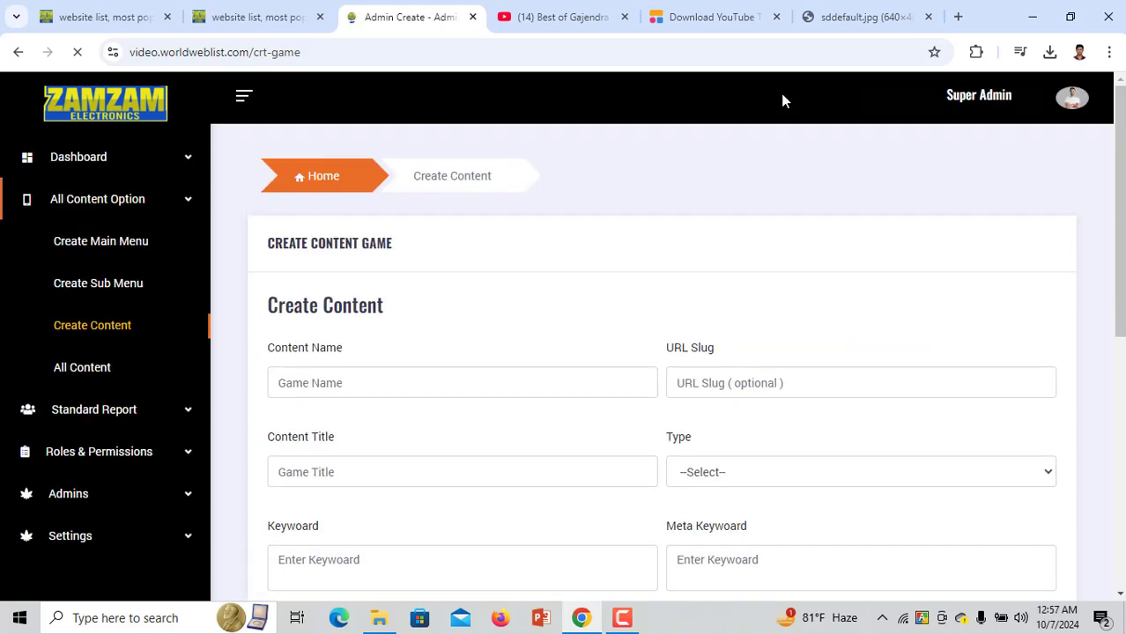
Open the Best of Gajendra video page on the public site and start playing it
{"action": "left_click", "coordinate": [267, 17]}
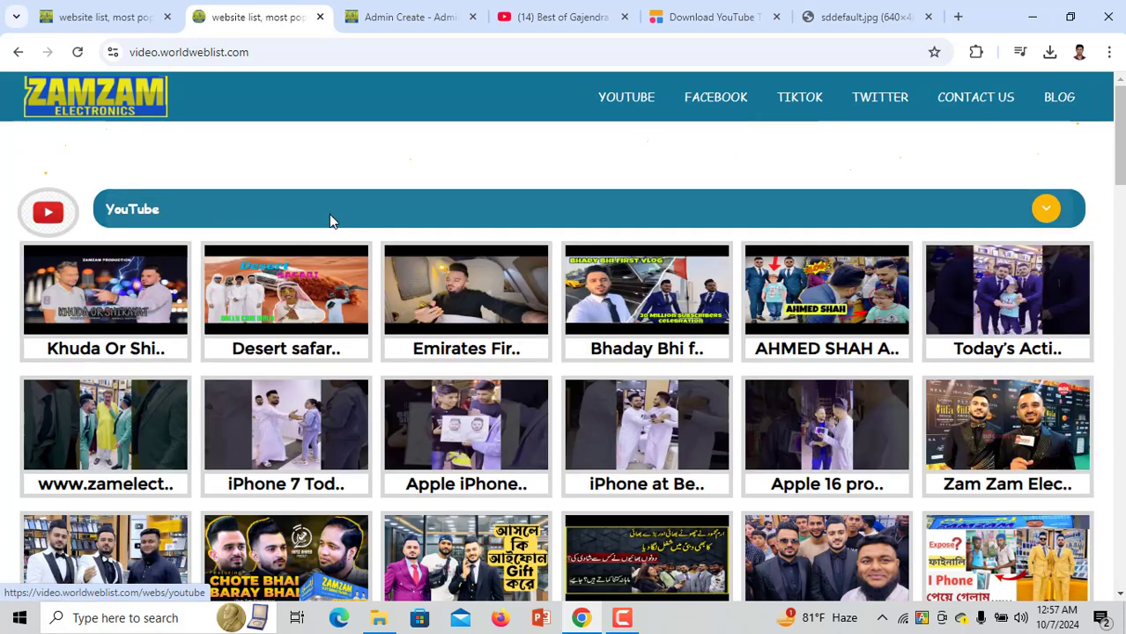
{"action": "scroll", "coordinate": [329, 218], "scroll_direction": "down", "scroll_amount": 5}
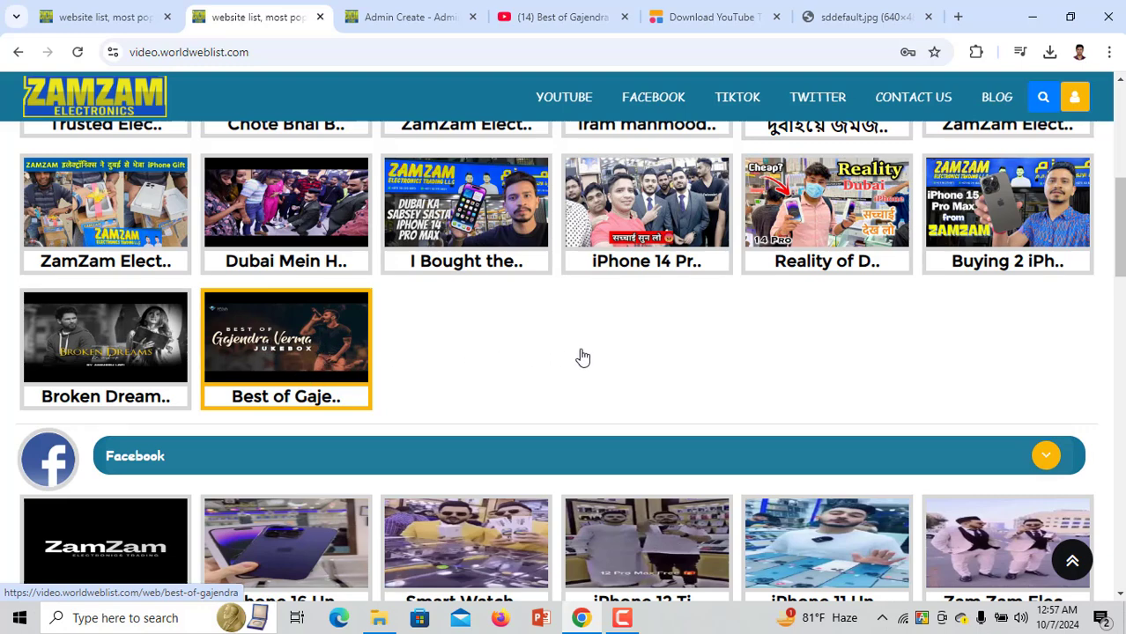
{"action": "scroll", "coordinate": [580, 353], "scroll_direction": "up", "scroll_amount": 4}
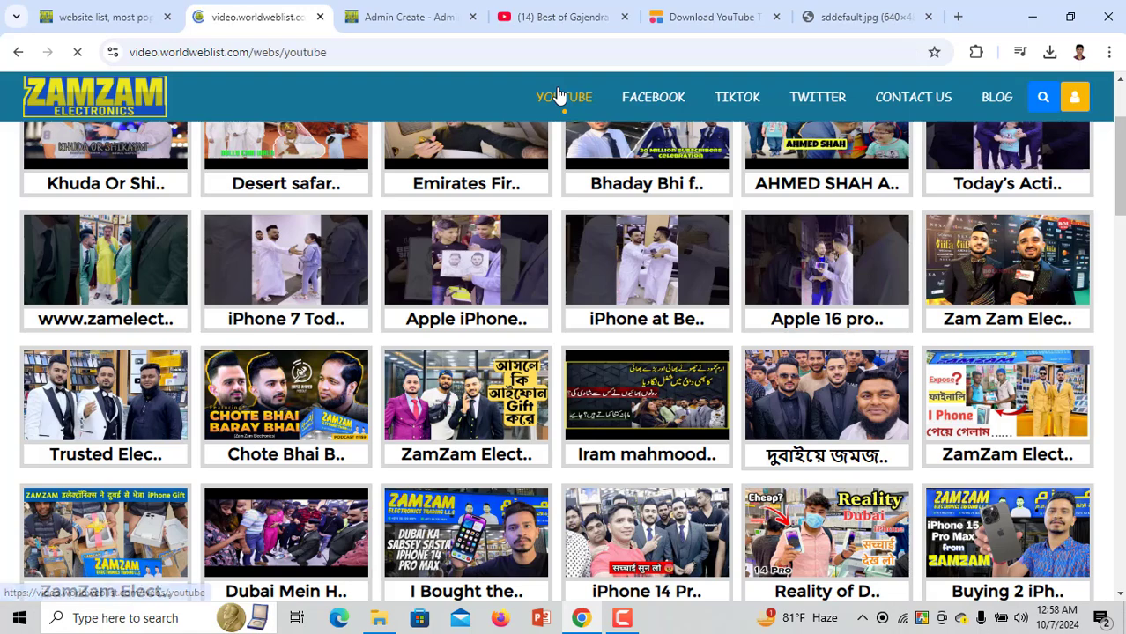
{"action": "scroll", "coordinate": [465, 375], "scroll_direction": "down", "scroll_amount": 6}
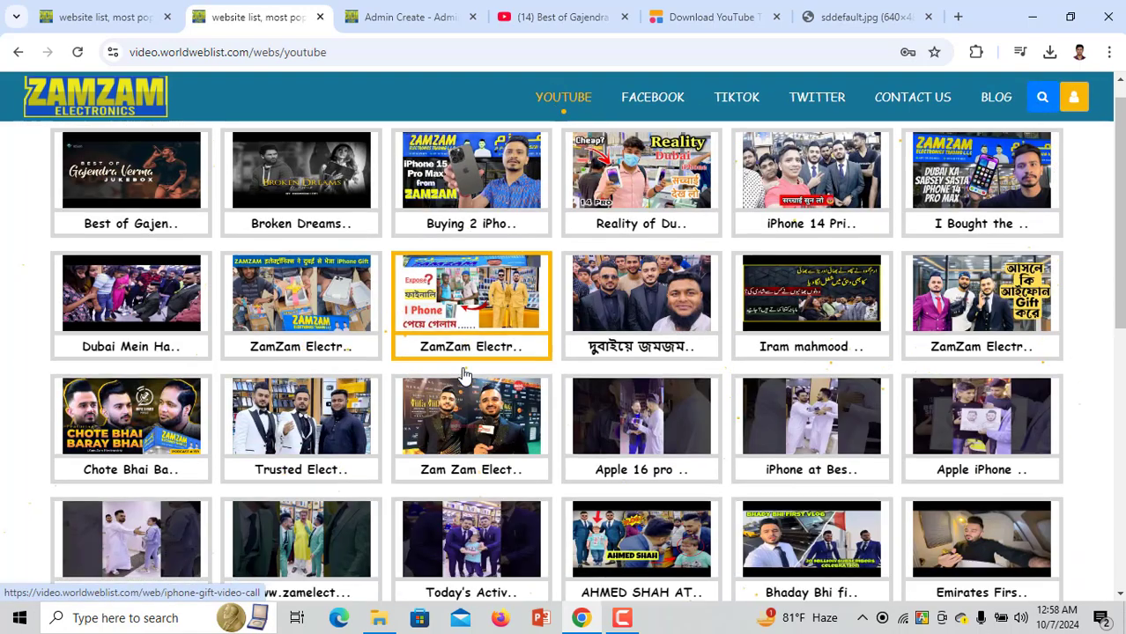
{"action": "scroll", "coordinate": [465, 372], "scroll_direction": "up", "scroll_amount": 6}
{"action": "left_click", "coordinate": [124, 201]}
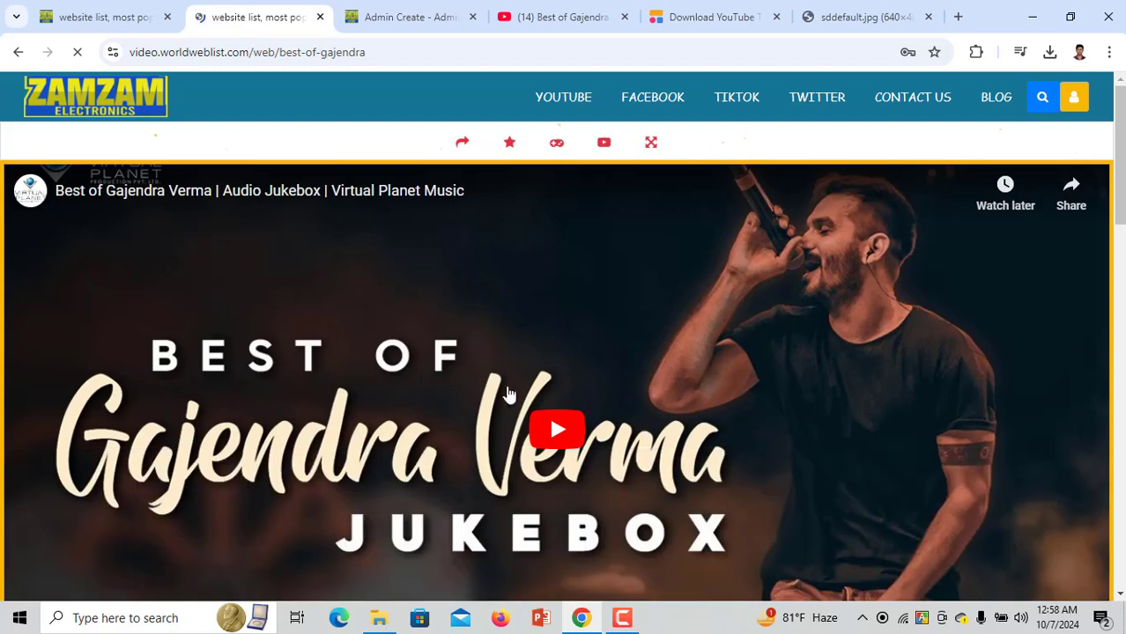
{"action": "left_click", "coordinate": [550, 438]}
{"action": "scroll", "coordinate": [549, 422], "scroll_direction": "down", "scroll_amount": 4}
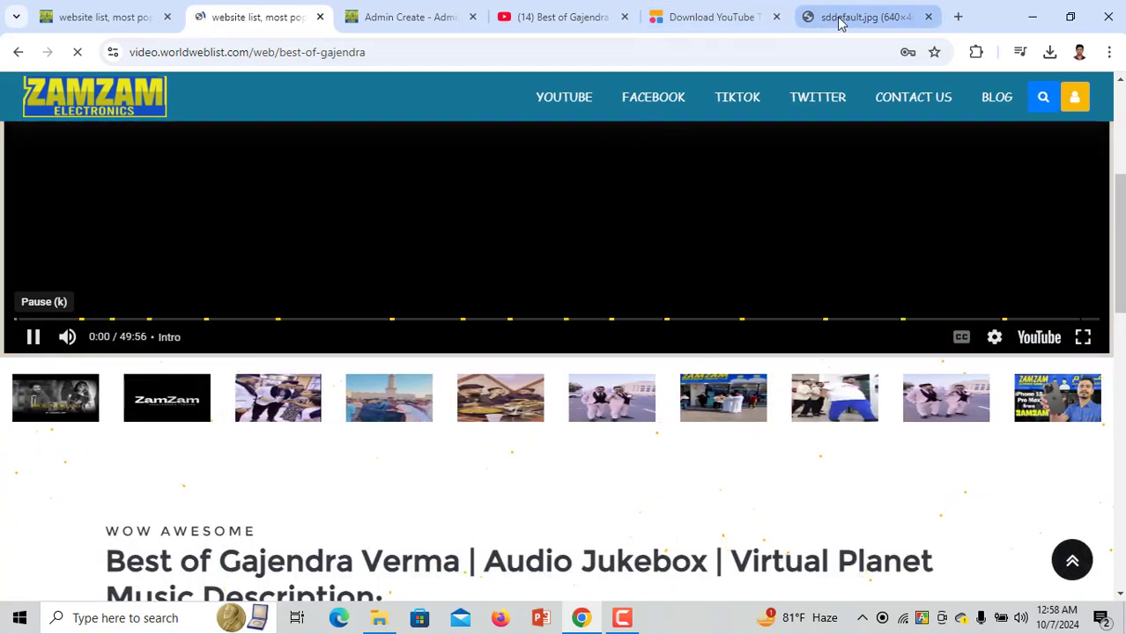
Close the downloader tabs, jump the video to the Ab Aaja track, pause it, and close the page
{"action": "left_click", "coordinate": [777, 17]}
{"action": "left_click", "coordinate": [777, 17]}
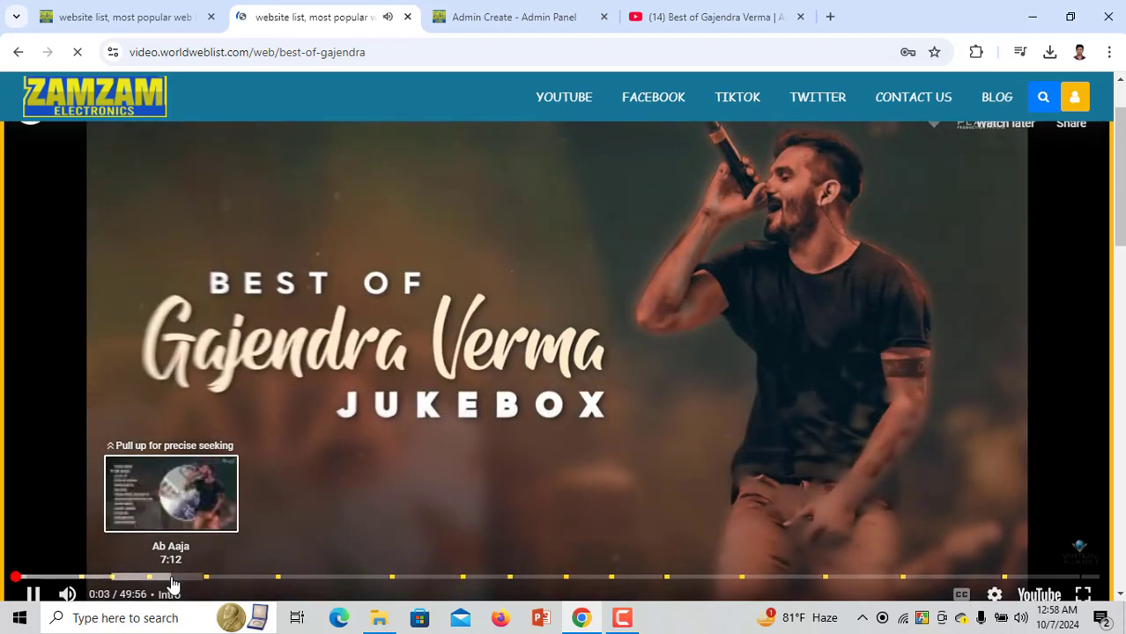
{"action": "left_click", "coordinate": [172, 579]}
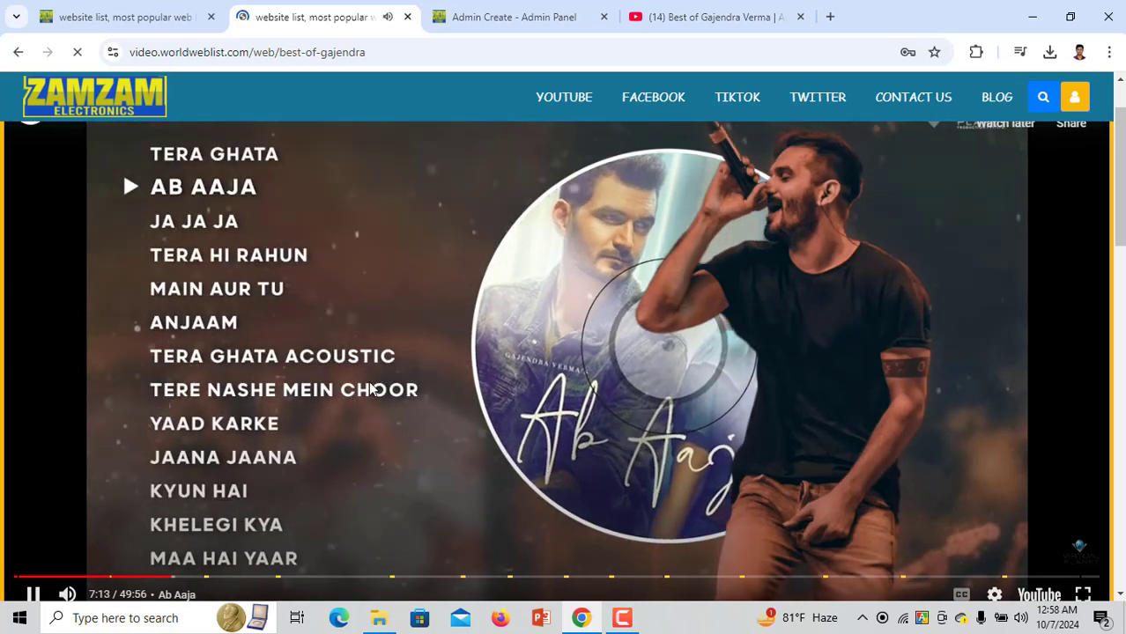
{"action": "left_click", "coordinate": [441, 363]}
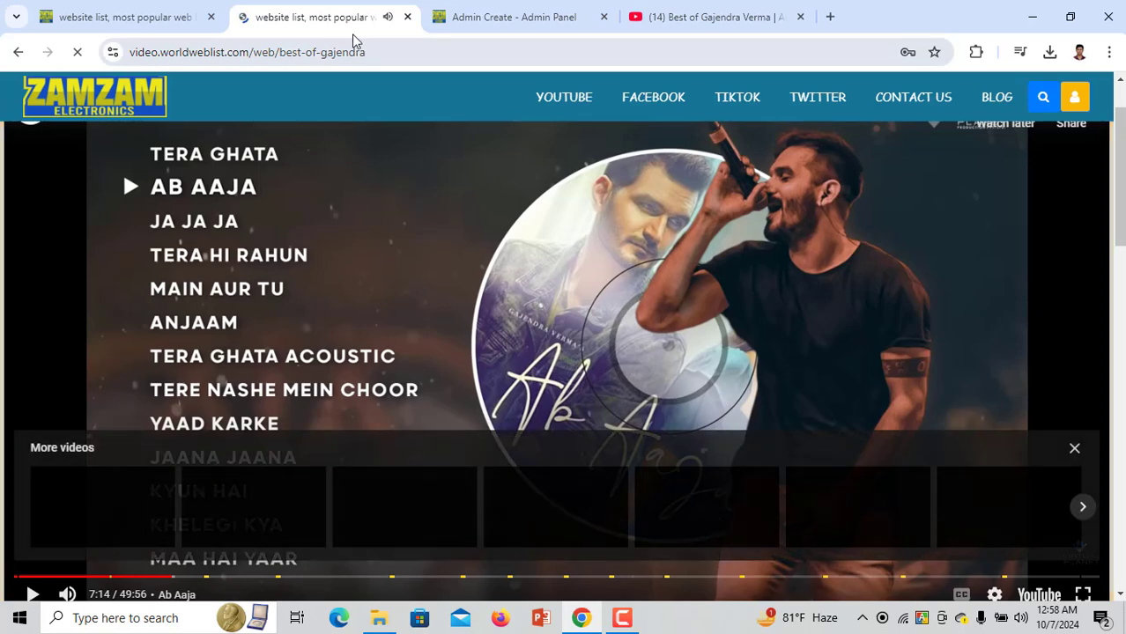
{"action": "left_click", "coordinate": [406, 18]}
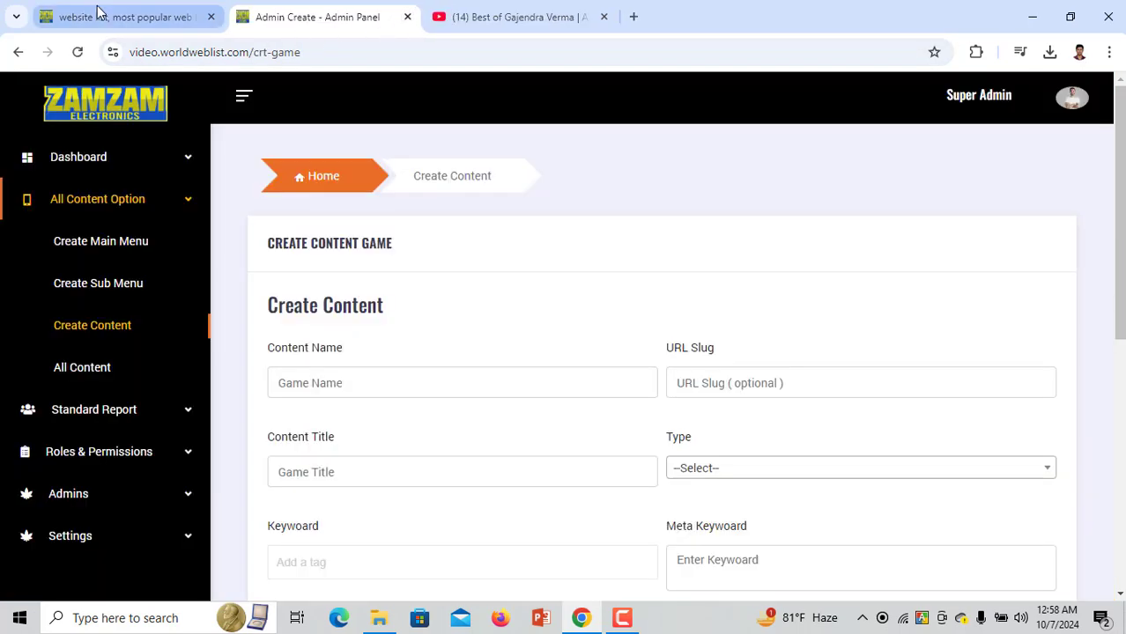
Open facebook.com and tiktok.com/foryou in two new tabs
{"action": "left_click", "coordinate": [635, 16]}
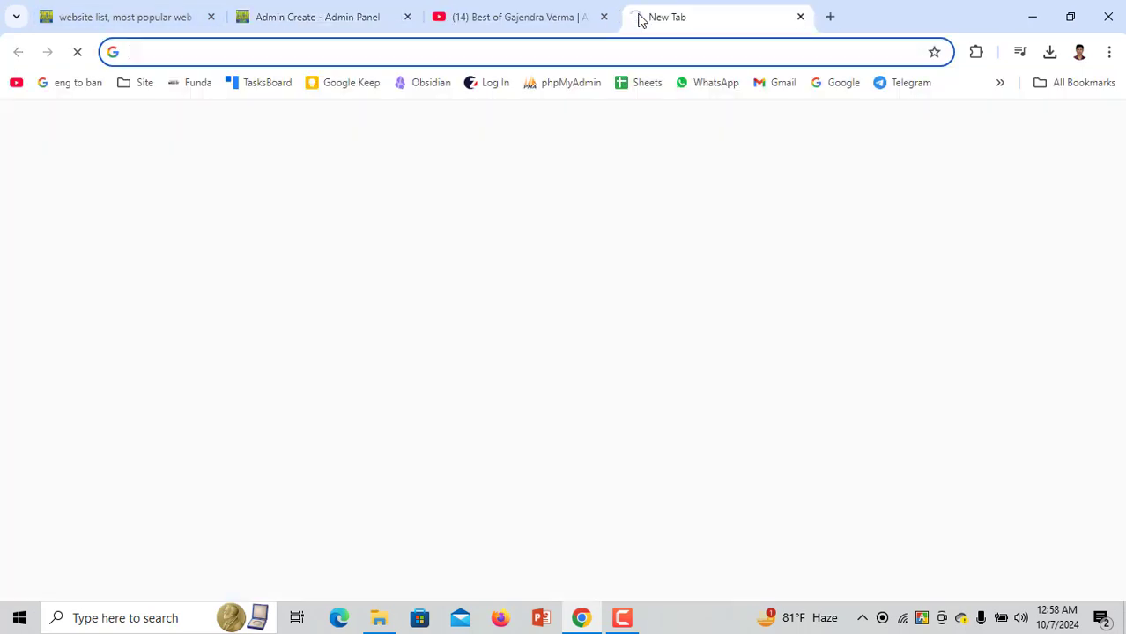
{"action": "type", "text": "fa"}
{"action": "key", "text": "Return"}
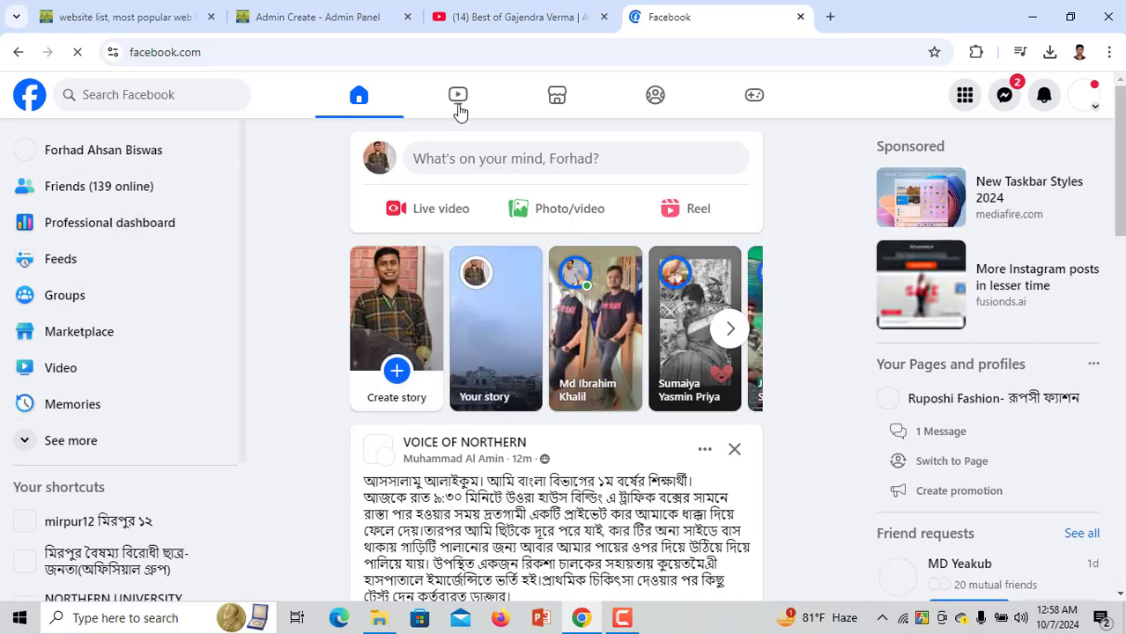
{"action": "left_click", "coordinate": [830, 17]}
{"action": "type", "text": "tiktok.com/foryou"}
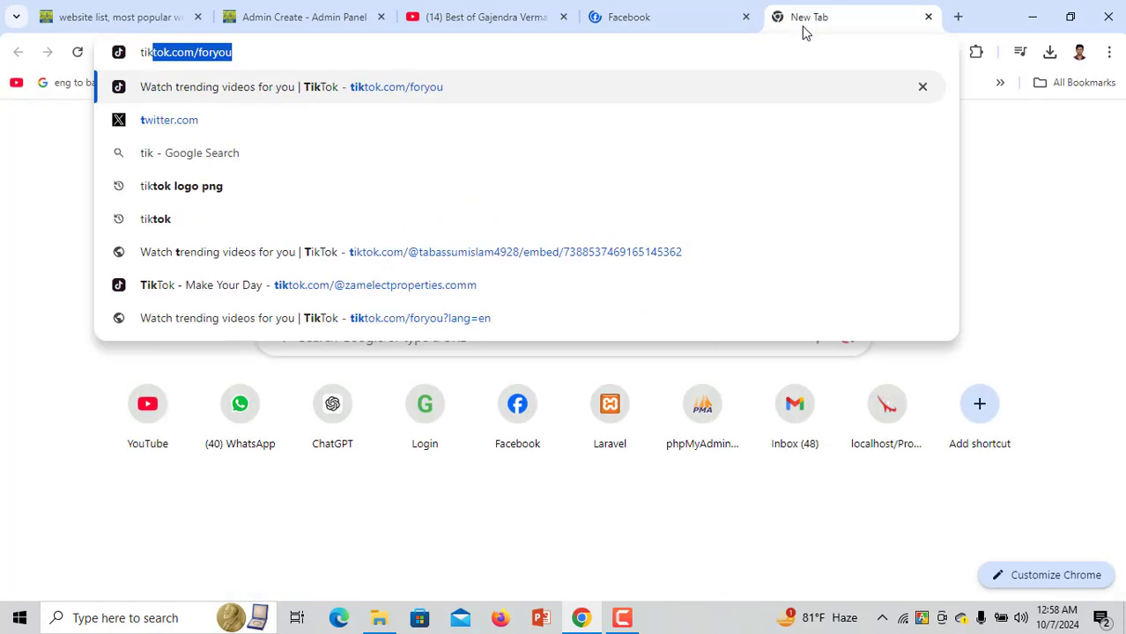
{"action": "left_click", "coordinate": [803, 32]}
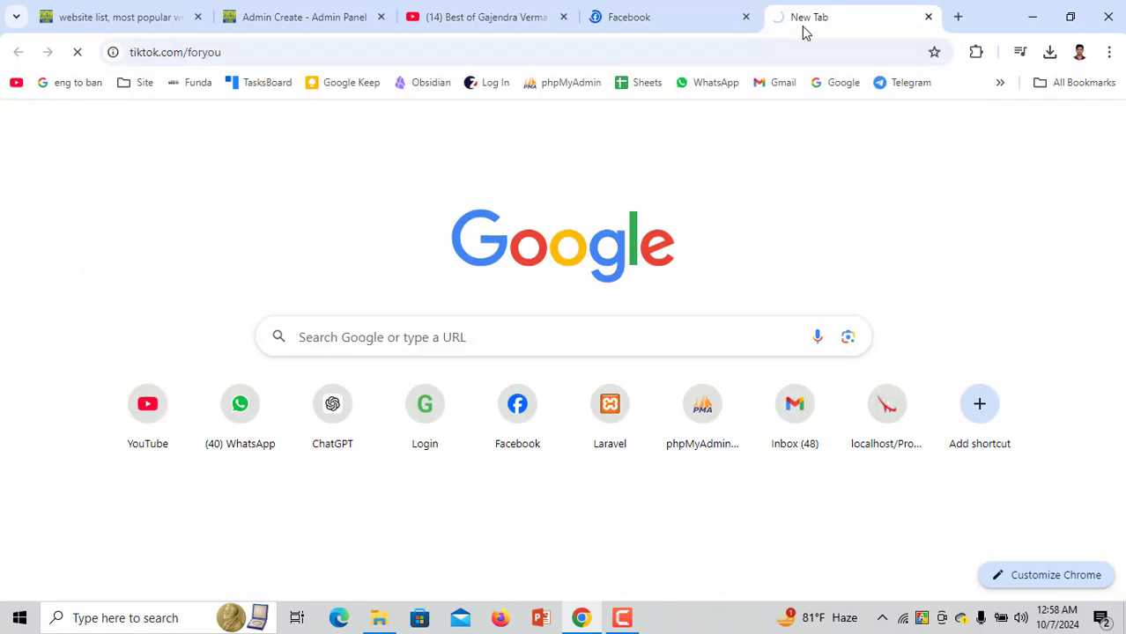
Return to Facebook and open its Video feed
{"action": "left_click", "coordinate": [728, 13]}
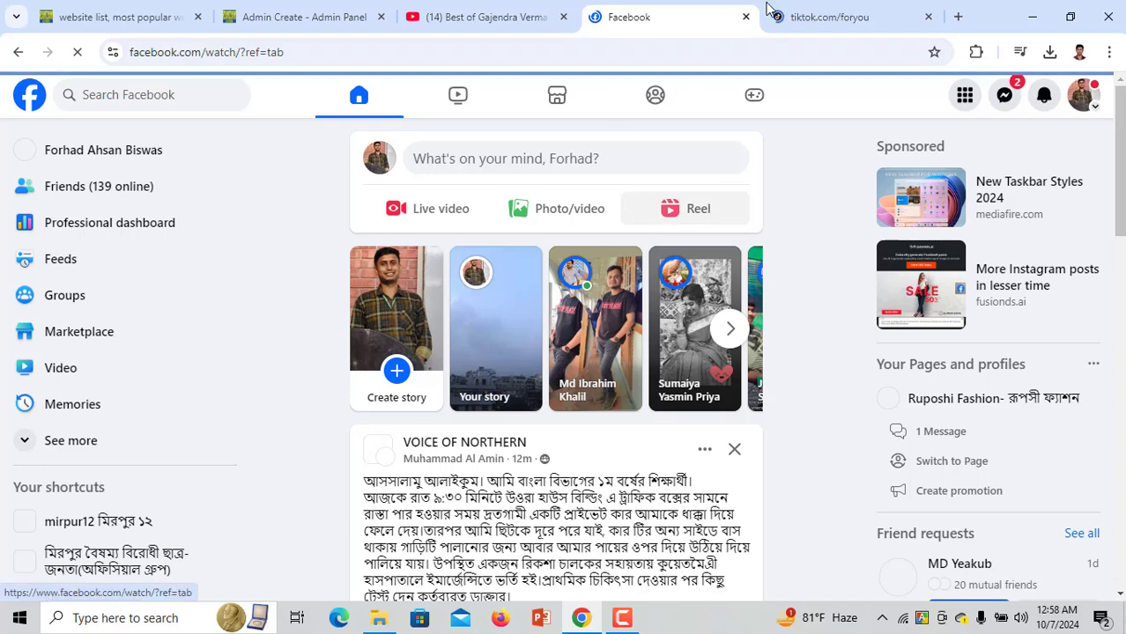
{"action": "left_click", "coordinate": [835, 9]}
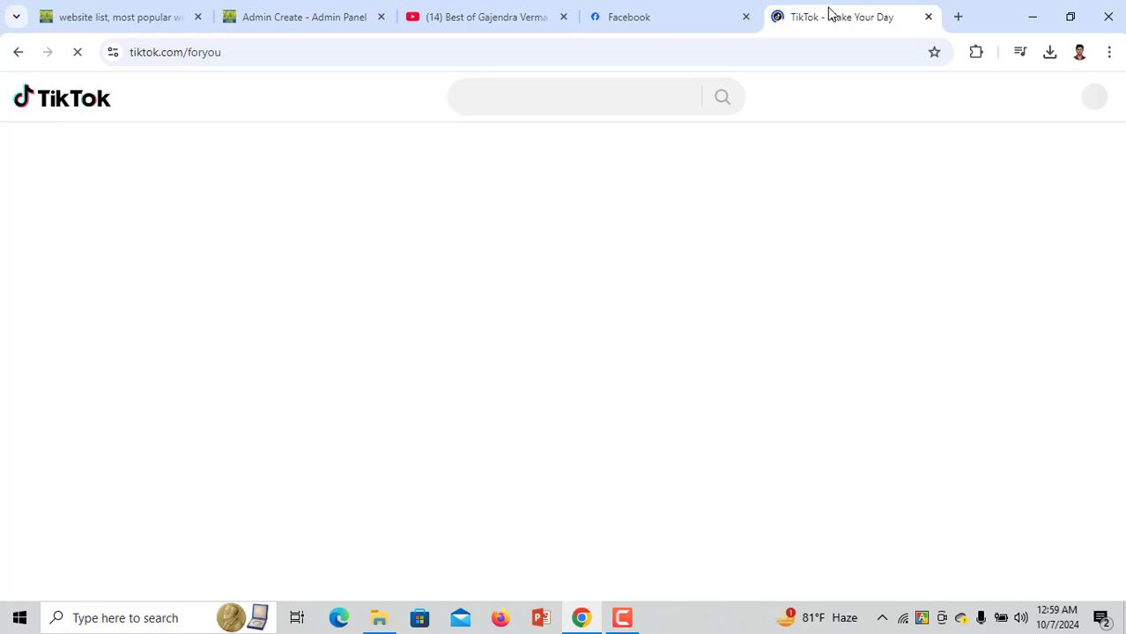
{"action": "left_click", "coordinate": [680, 7]}
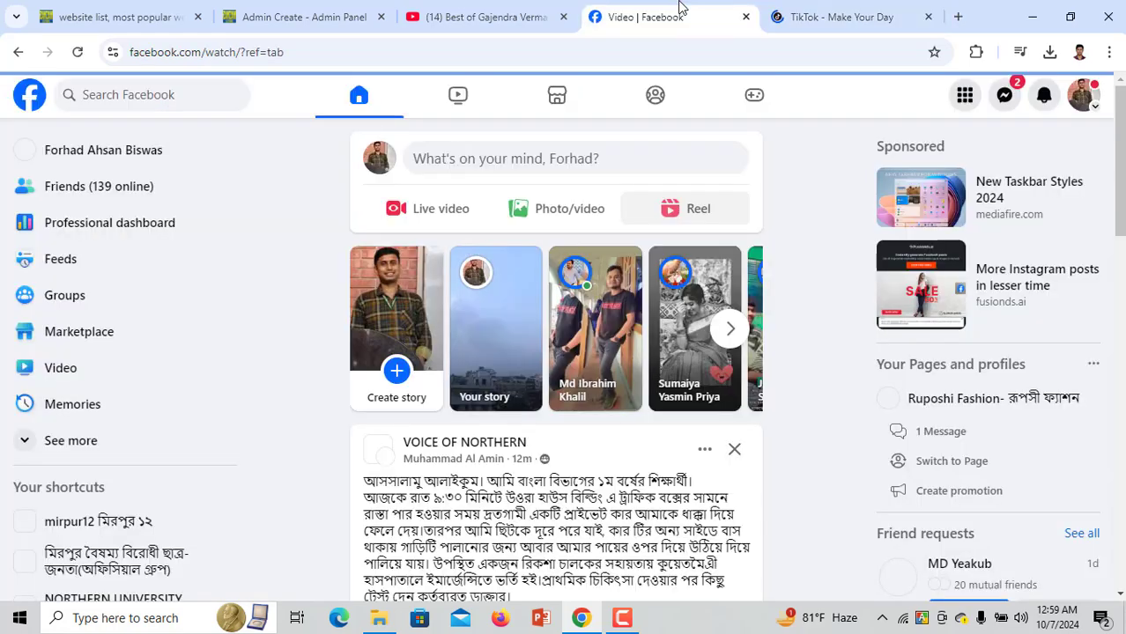
{"action": "left_click", "coordinate": [445, 96]}
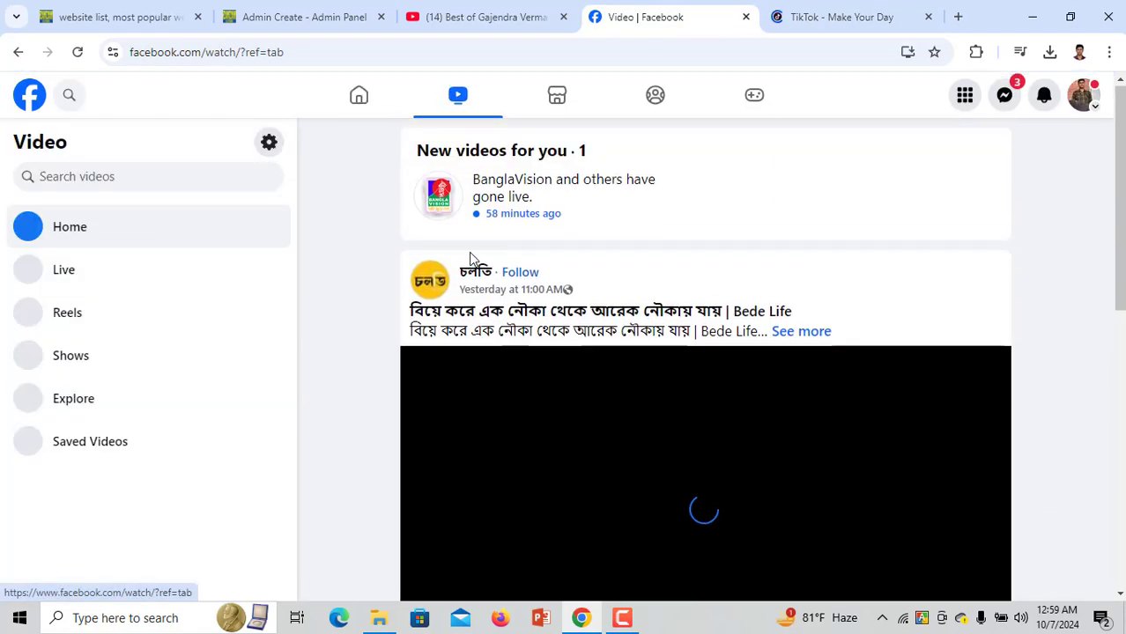
{"action": "scroll", "coordinate": [471, 258], "scroll_direction": "down", "scroll_amount": 7}
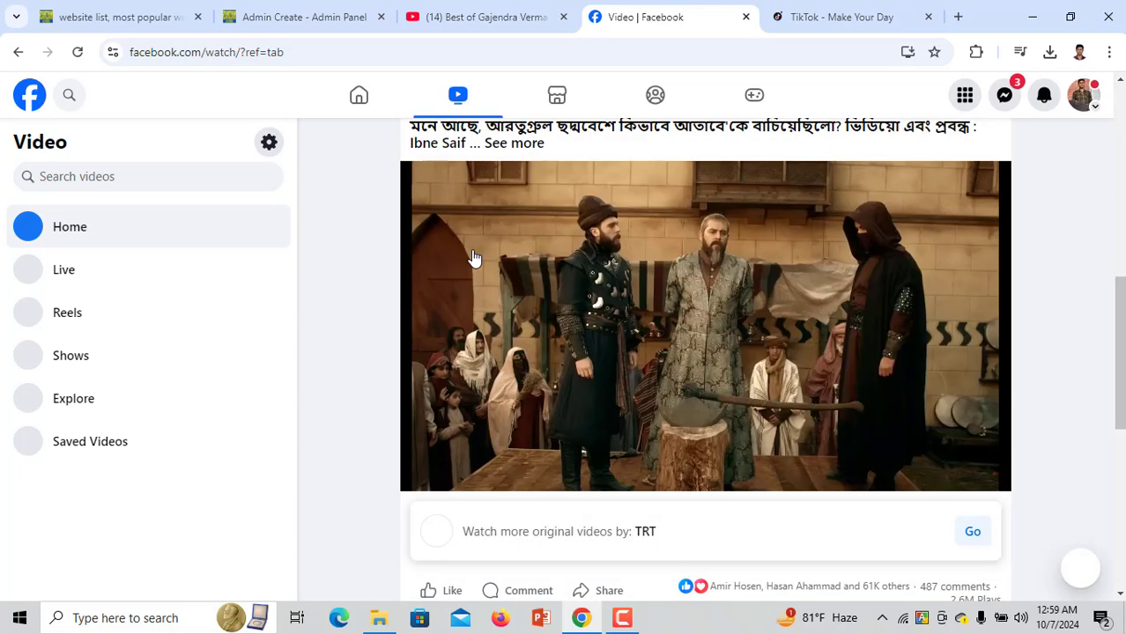
Open the Ertugrul video, copy its Embed code for the admin iFrame link field, and close the dialog
{"action": "left_click", "coordinate": [669, 274]}
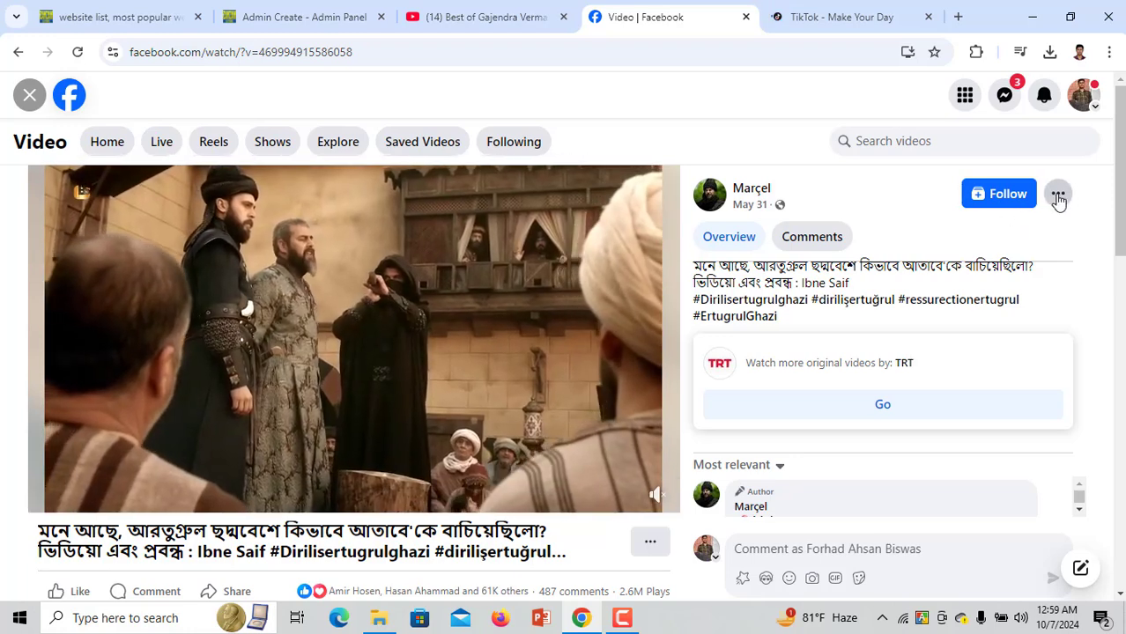
{"action": "left_click", "coordinate": [1057, 196]}
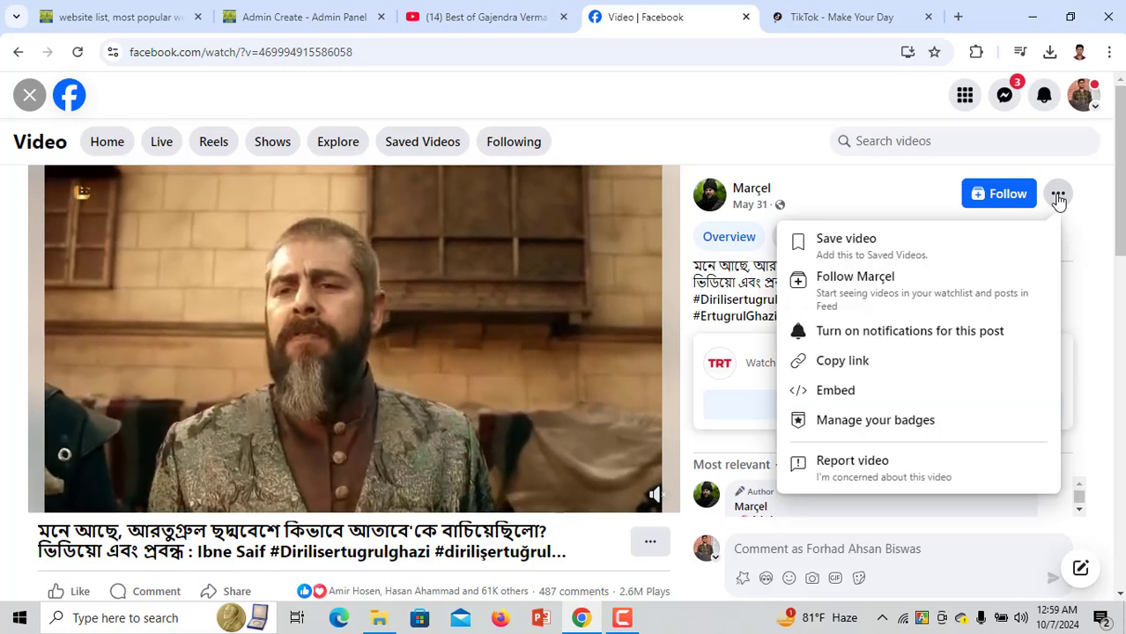
{"action": "left_click", "coordinate": [849, 393]}
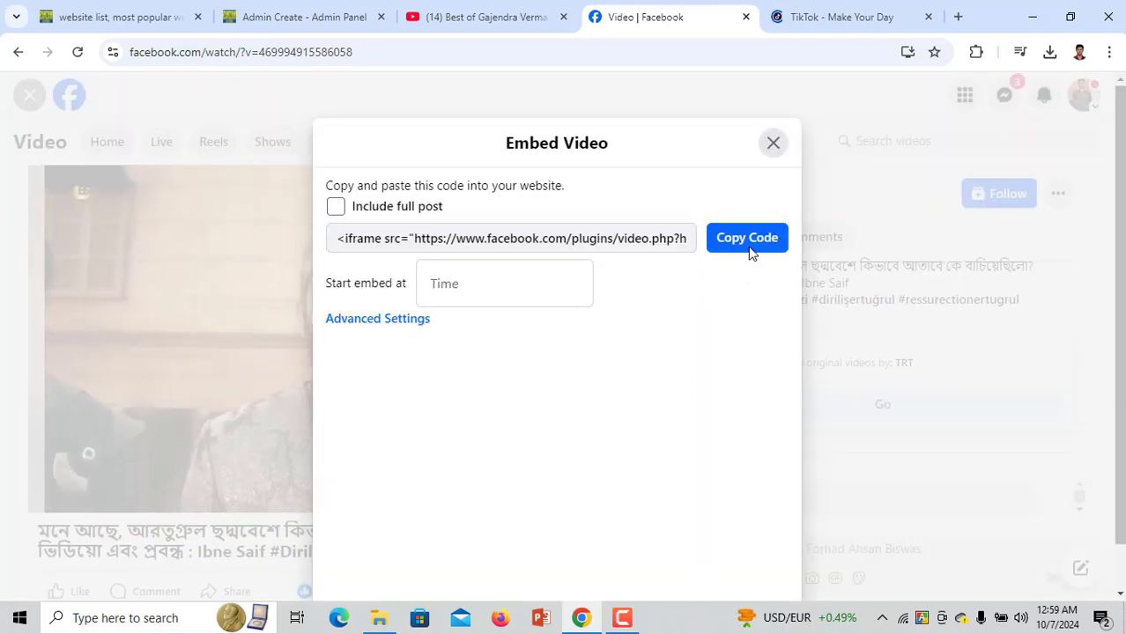
{"action": "left_click", "coordinate": [747, 239]}
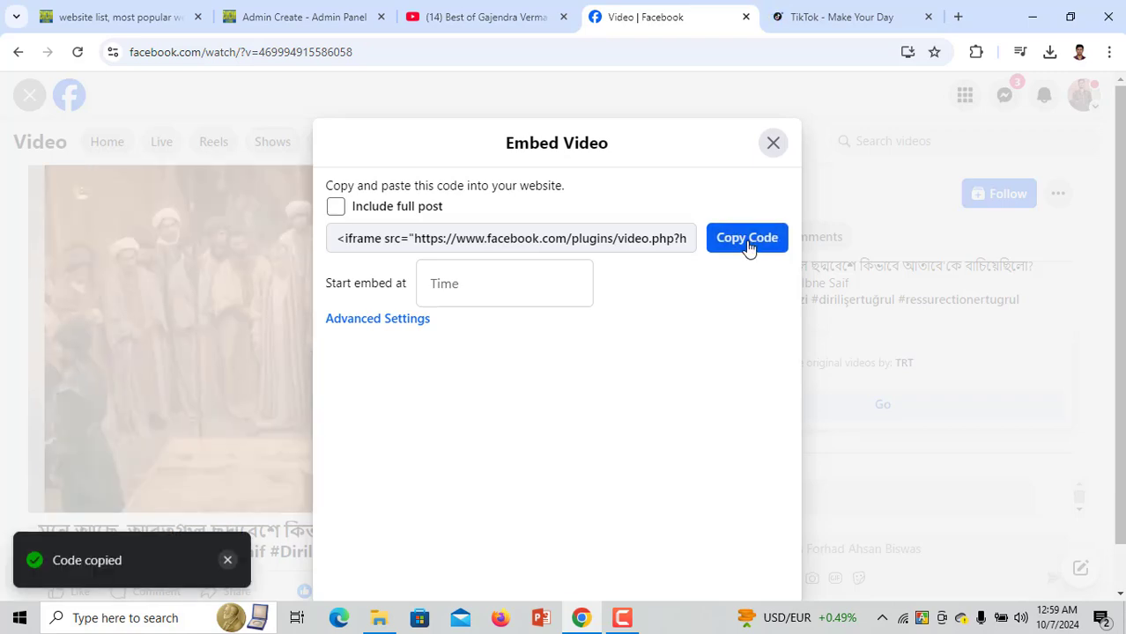
{"action": "left_click", "coordinate": [310, 9]}
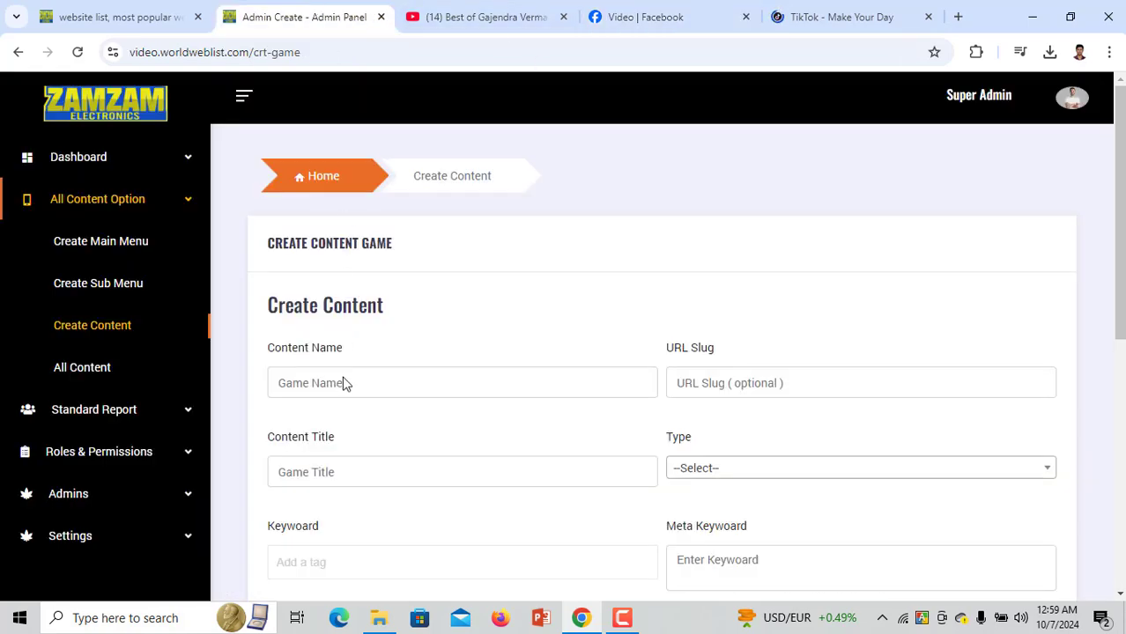
{"action": "scroll", "coordinate": [343, 383], "scroll_direction": "down", "scroll_amount": 3}
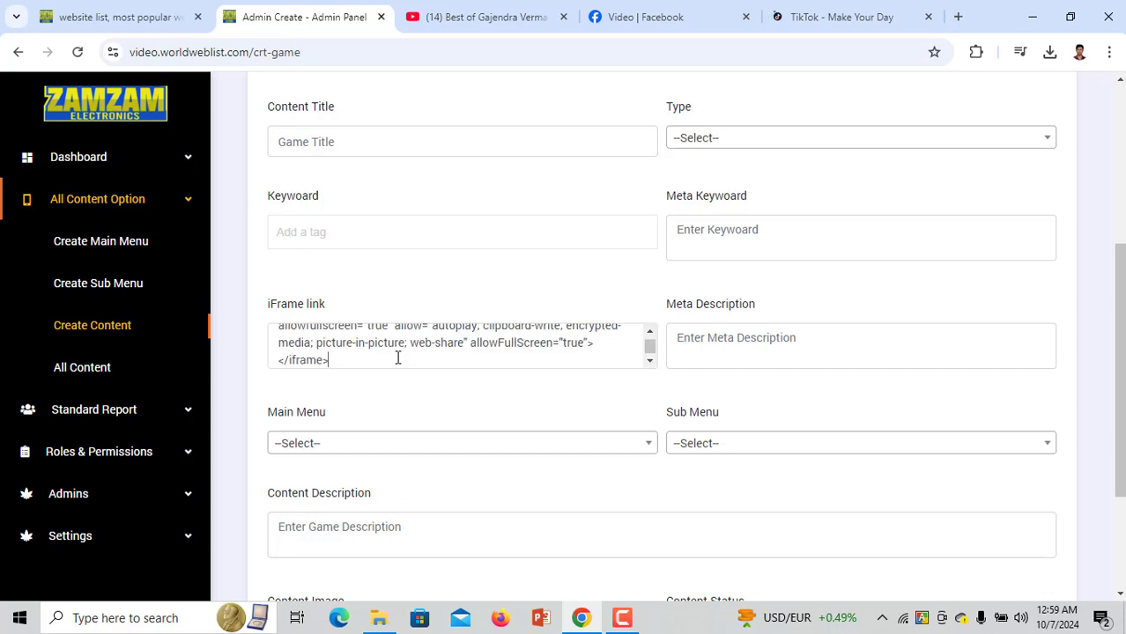
{"action": "left_click", "coordinate": [621, 12]}
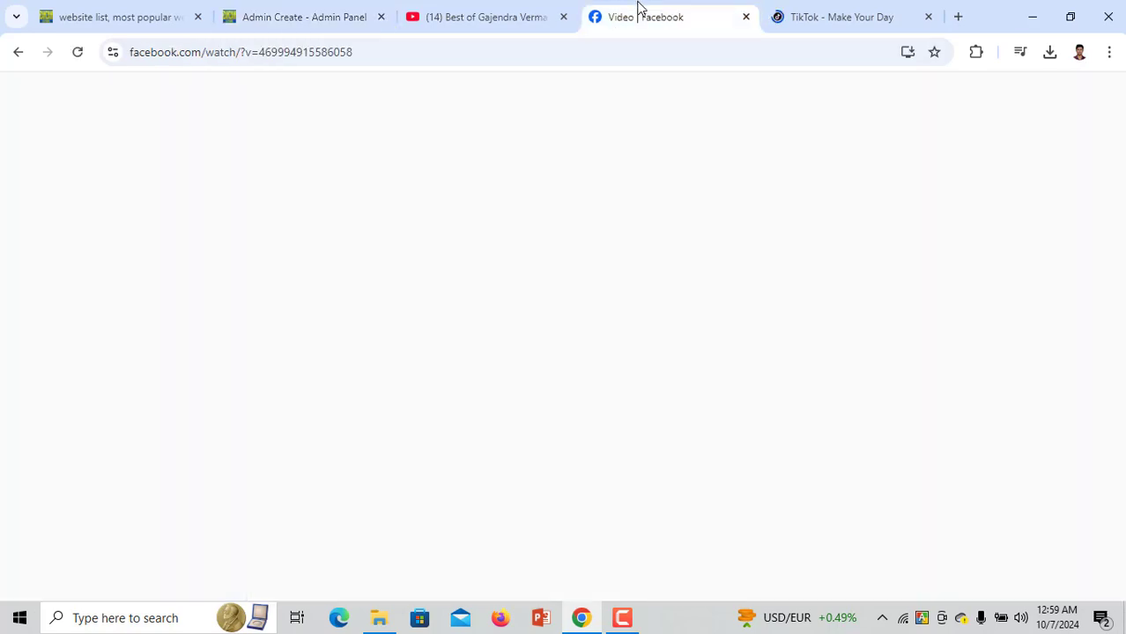
{"action": "left_click", "coordinate": [747, 238]}
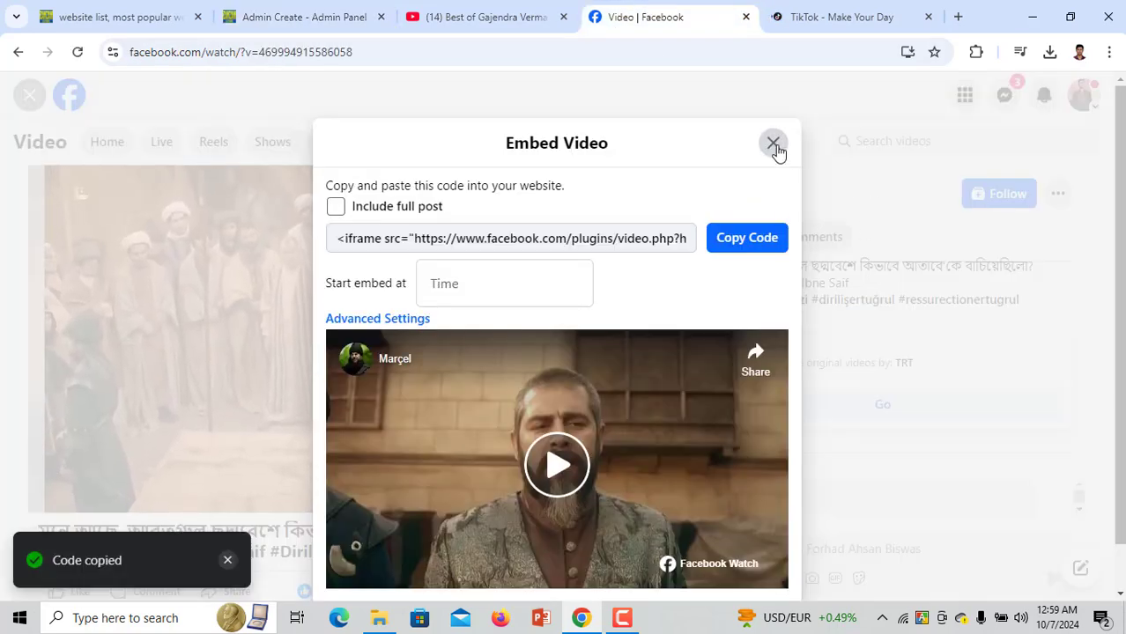
{"action": "left_click", "coordinate": [774, 143]}
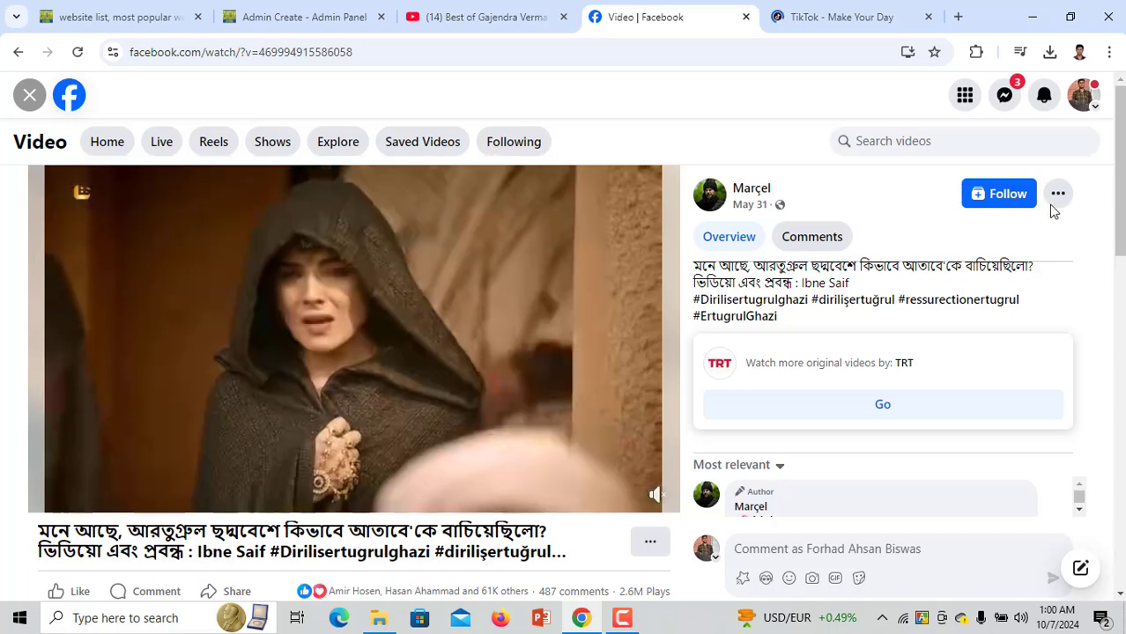
Open and dismiss the video post's options, then return to the admin Create Content form
{"action": "left_click", "coordinate": [1057, 195]}
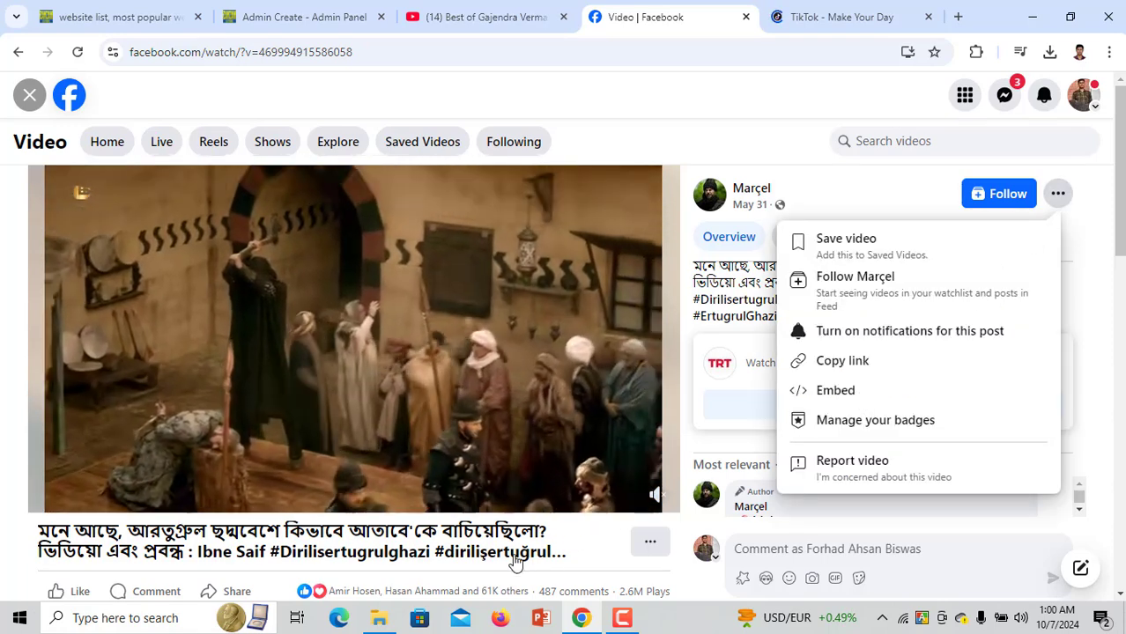
{"action": "scroll", "coordinate": [575, 541], "scroll_direction": "down", "scroll_amount": 1}
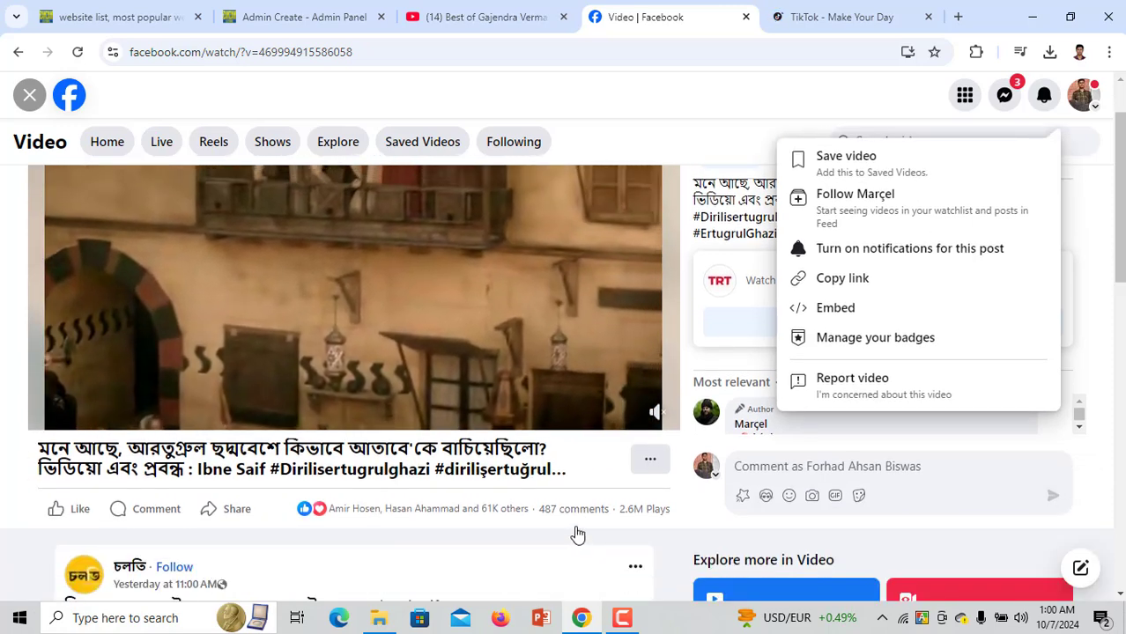
{"action": "left_click", "coordinate": [4, 475]}
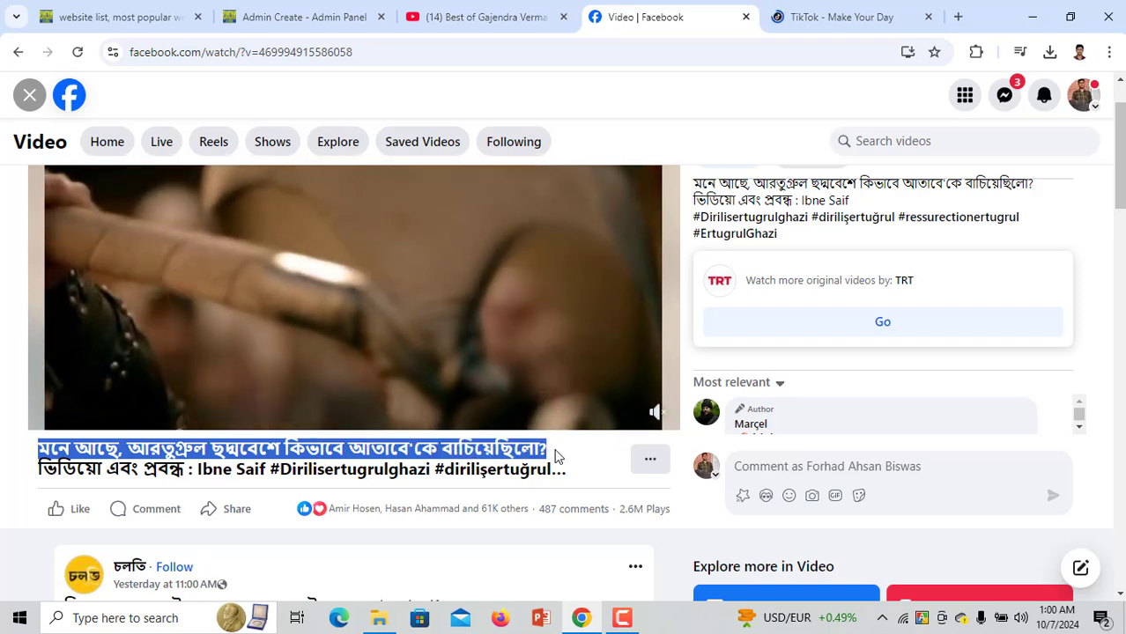
{"action": "left_click", "coordinate": [335, 10]}
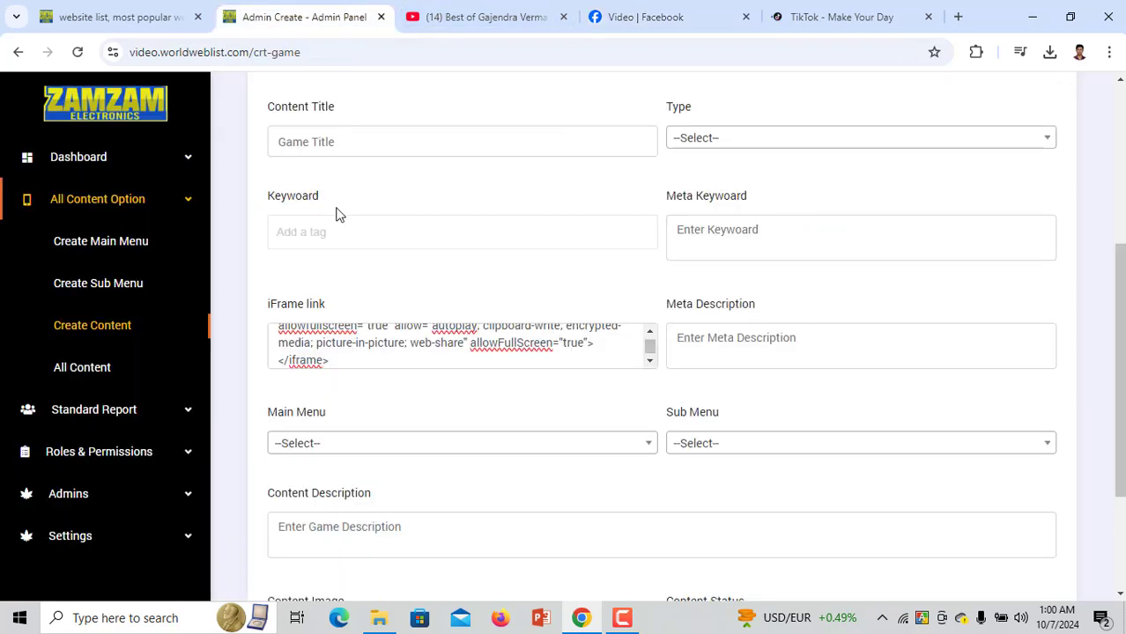
{"action": "scroll", "coordinate": [339, 214], "scroll_direction": "up", "scroll_amount": 3}
Paste the Bengali title as Content Name and set the URL slug to artugol-viddeo-fb
{"action": "left_click", "coordinate": [366, 299]}
{"action": "key", "text": "ctrl+v"}
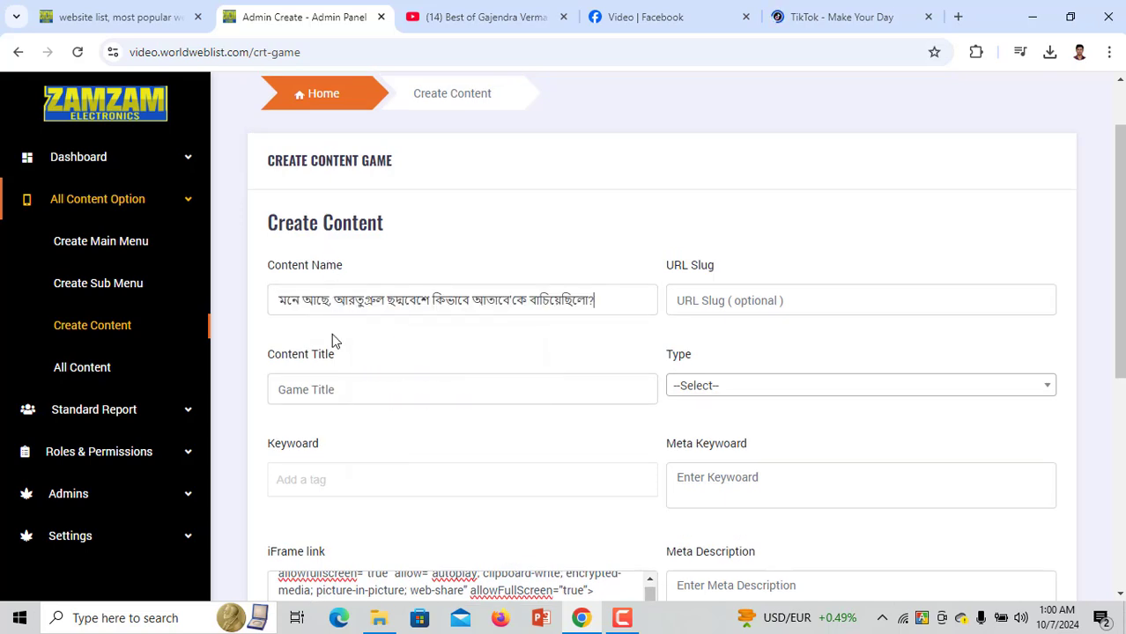
{"action": "left_click", "coordinate": [748, 294]}
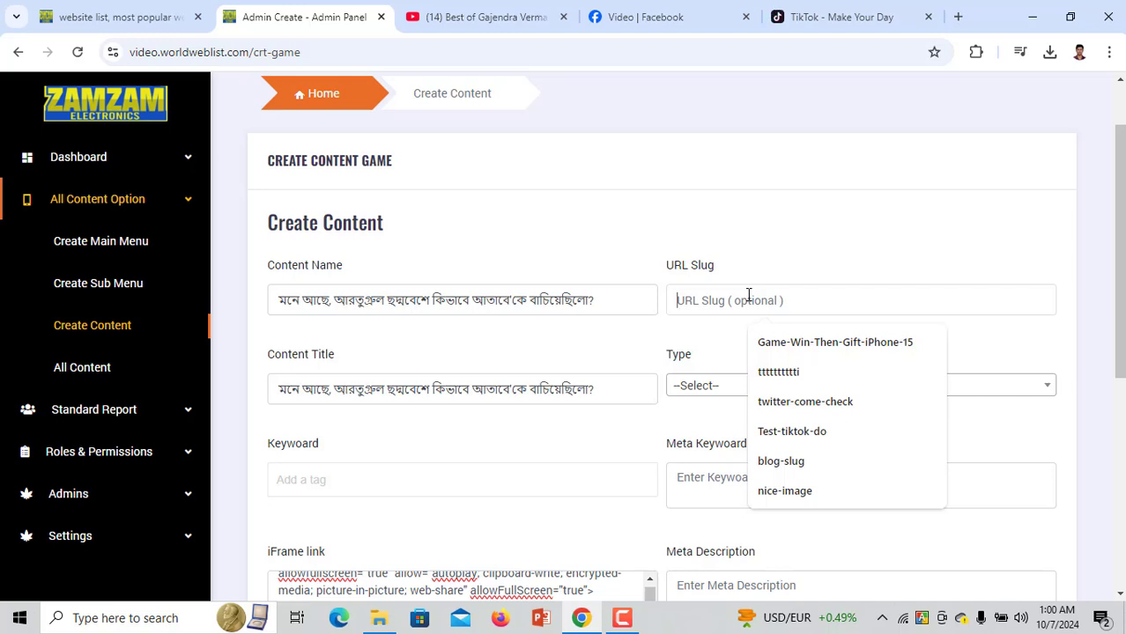
{"action": "type", "text": "arti"}
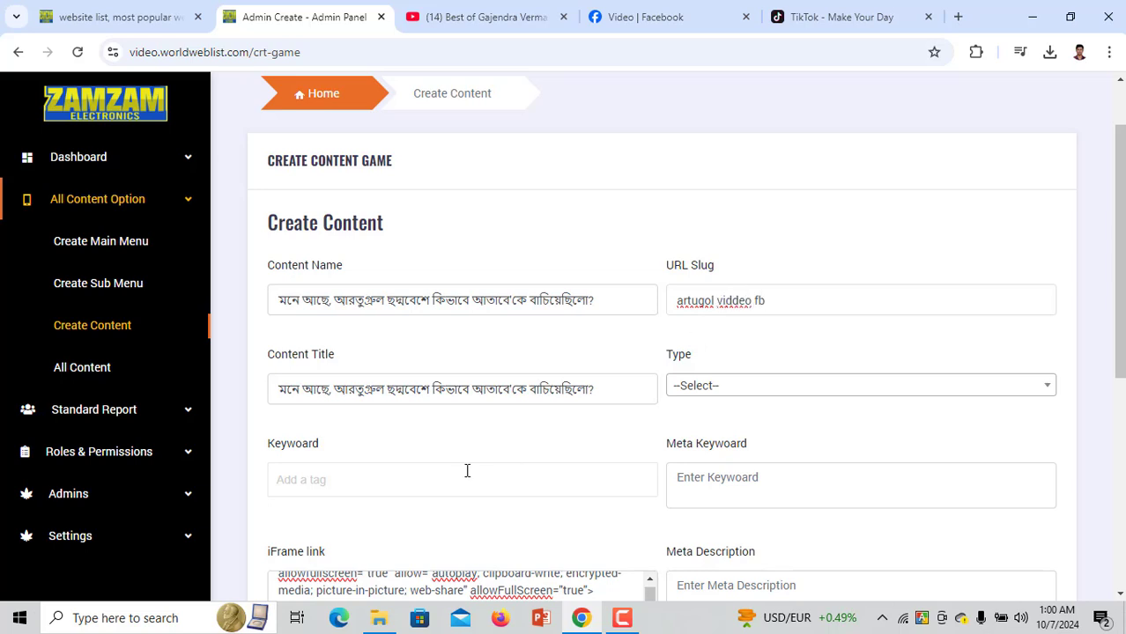
{"action": "left_click", "coordinate": [433, 485]}
{"action": "left_click_drag", "start_coordinate": [772, 304], "coordinate": [624, 296]}
{"action": "key", "text": "ctrl+c"}
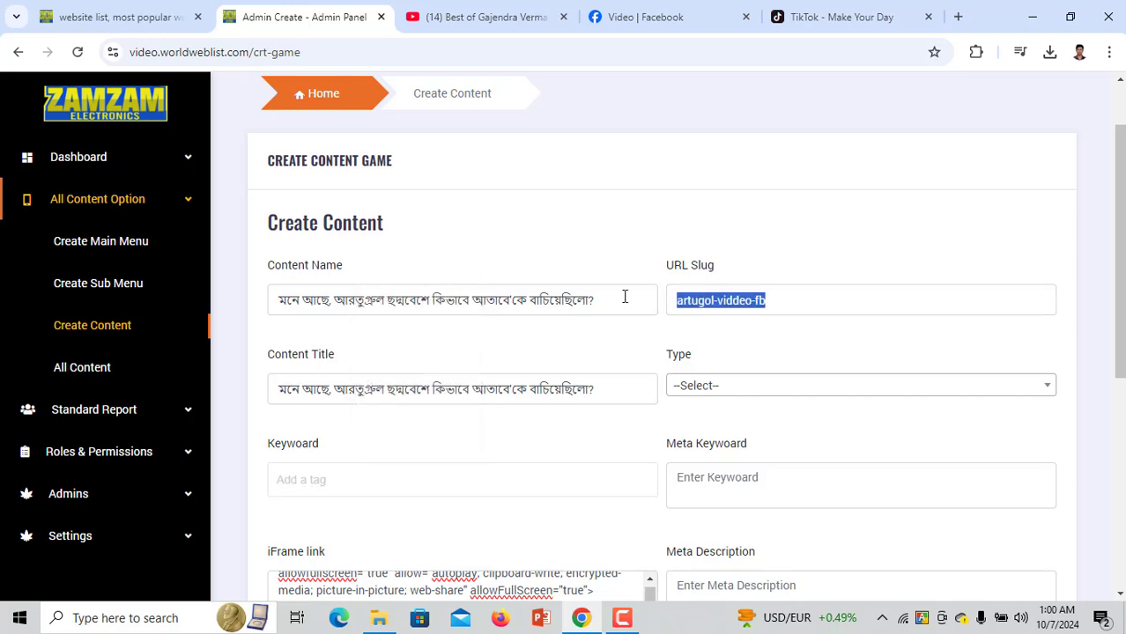
Add the slug artugol-viddeo-fb as a keyword tag and as the Meta Keyword
{"action": "left_click", "coordinate": [382, 522]}
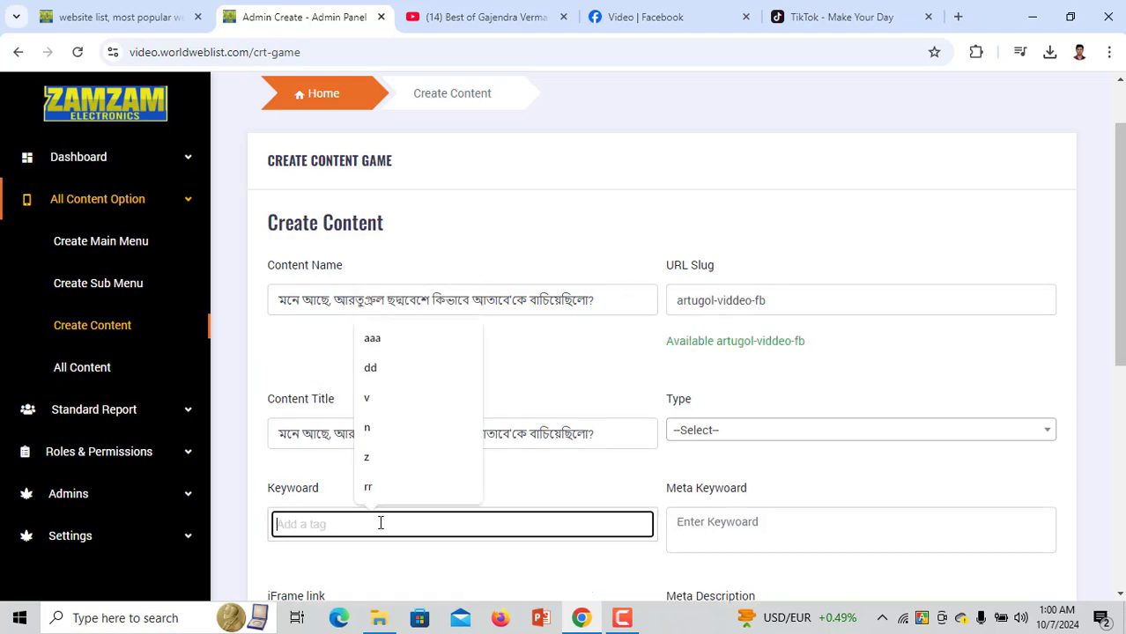
{"action": "key", "text": "ctrl+v"}
{"action": "key", "text": "Return"}
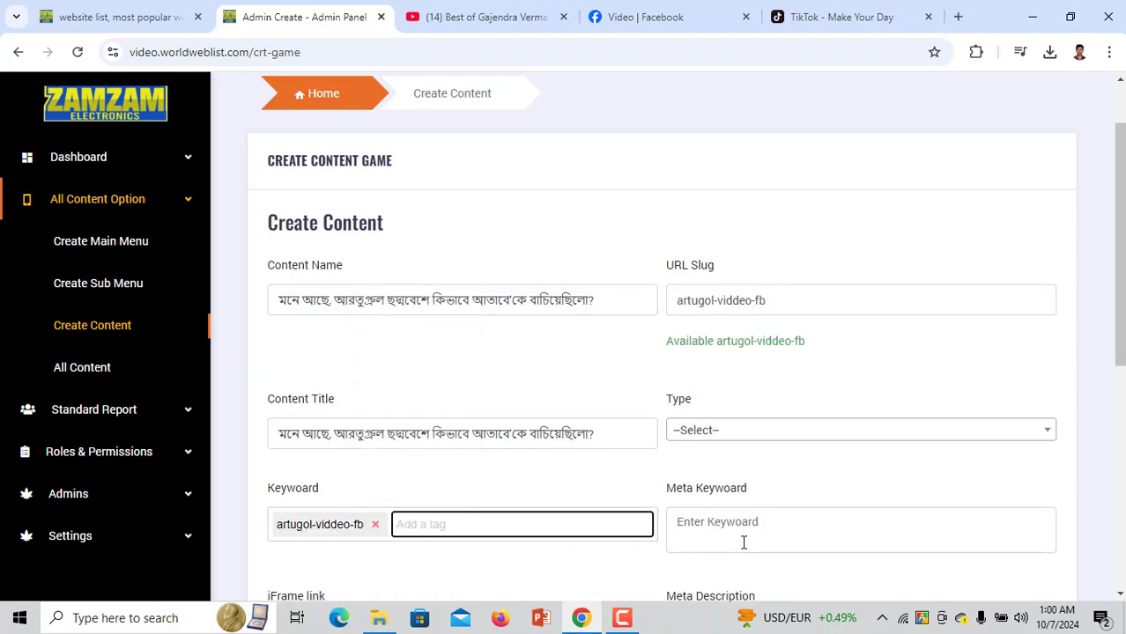
{"action": "left_click", "coordinate": [744, 540]}
{"action": "key", "text": "ctrl+v"}
{"action": "scroll", "coordinate": [558, 468], "scroll_direction": "down", "scroll_amount": 4}
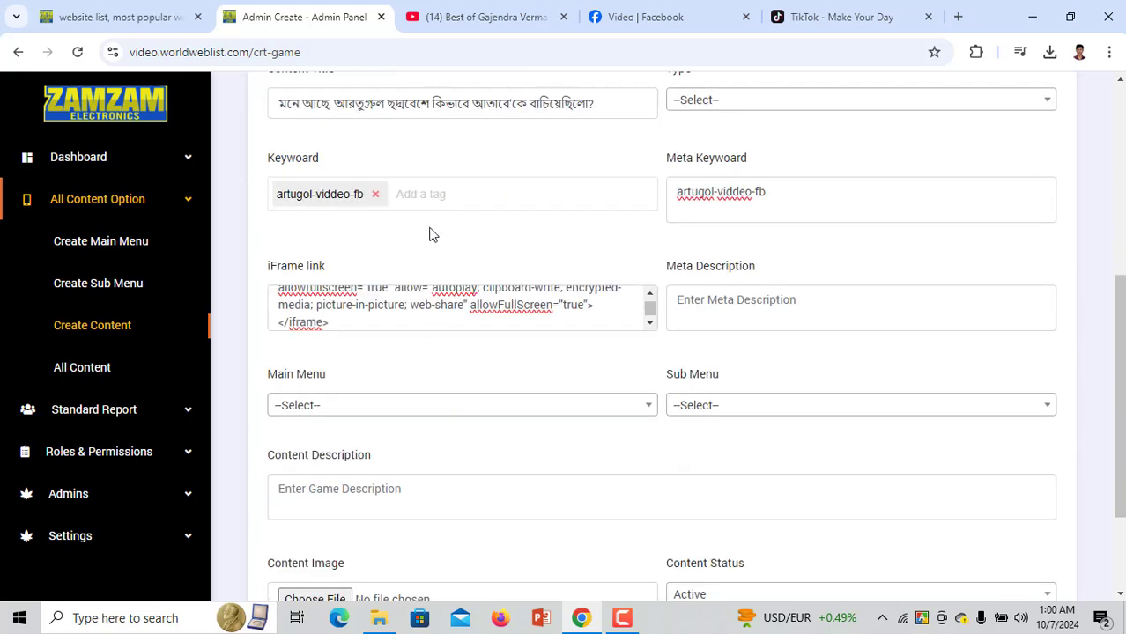
Add keyword tags 'verial video' and 'fb video', and paste the slug into Meta Description
{"action": "left_click", "coordinate": [427, 190]}
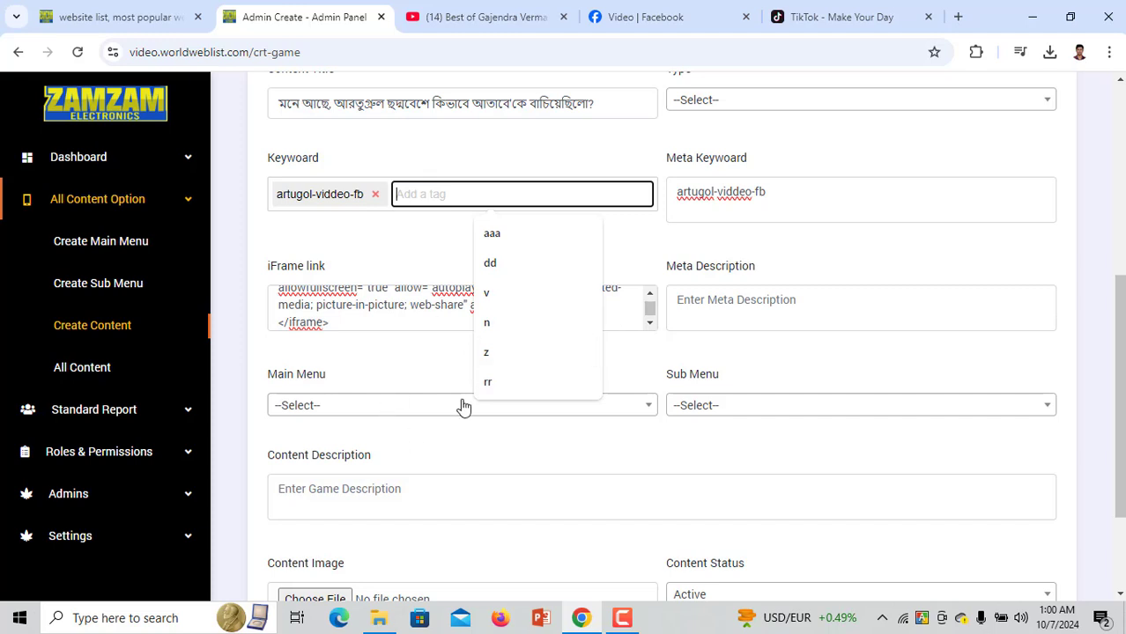
{"action": "left_click", "coordinate": [431, 348]}
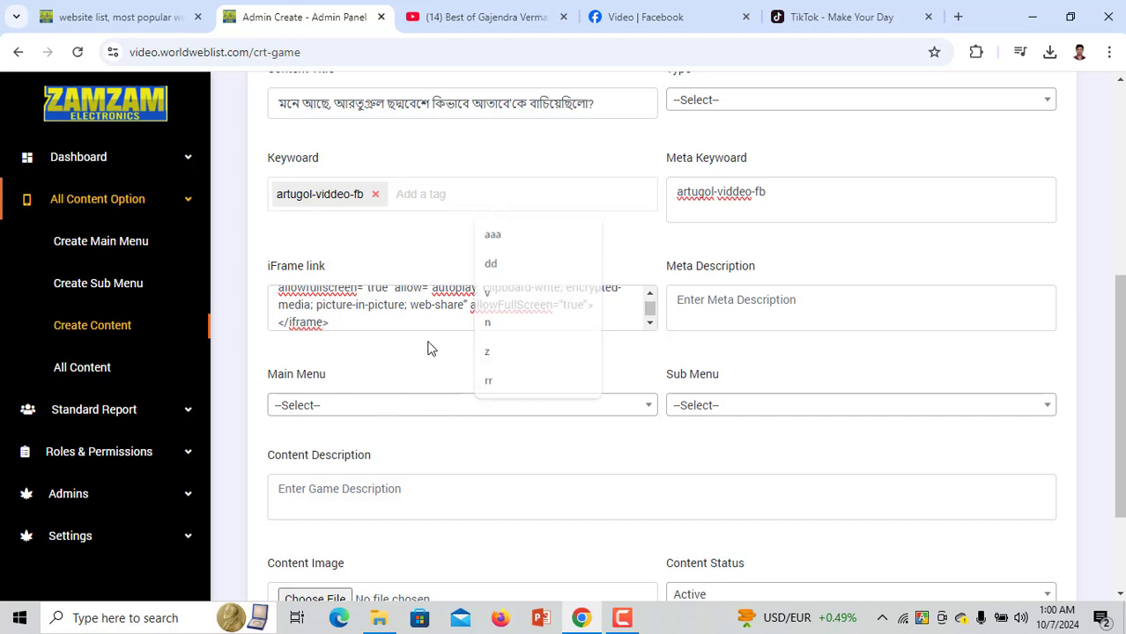
{"action": "left_click", "coordinate": [414, 196]}
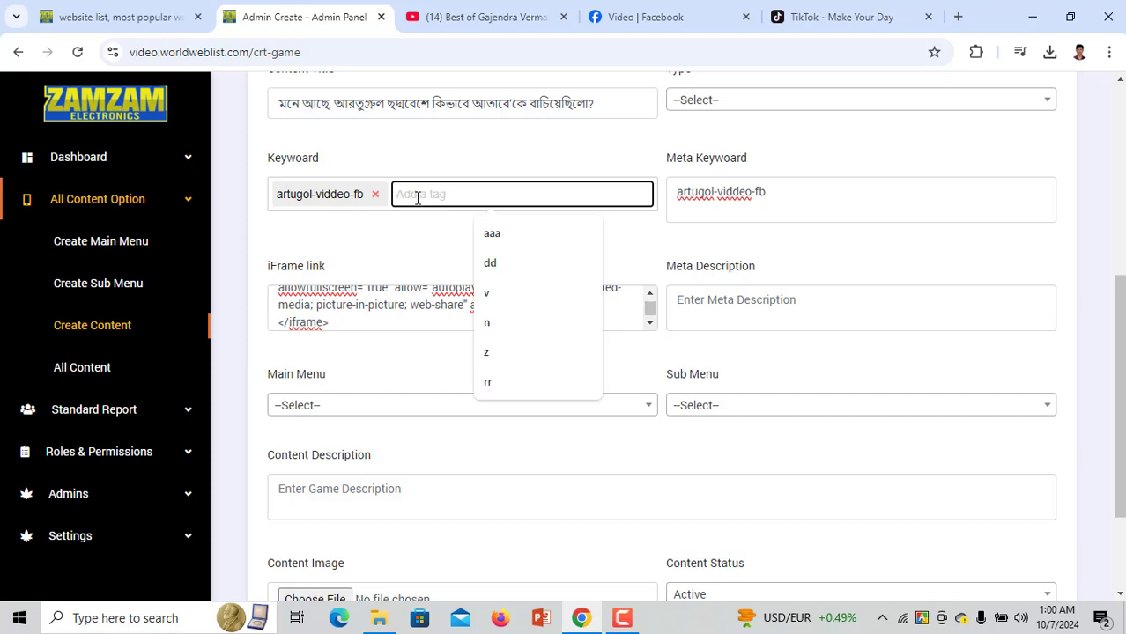
{"action": "type", "text": "verial vid"}
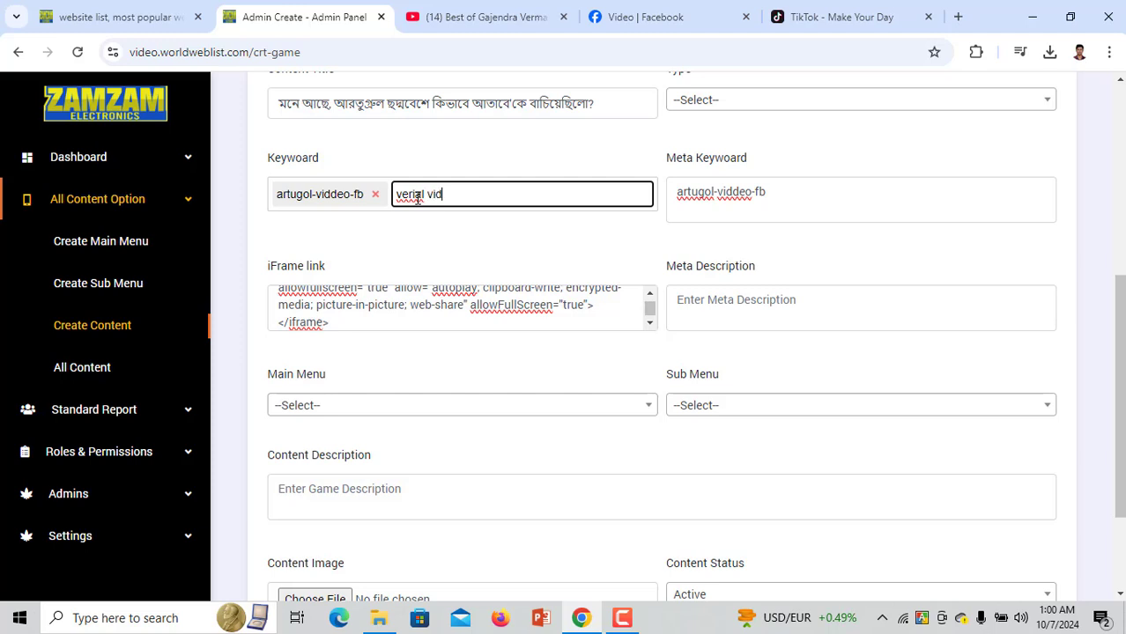
{"action": "type", "text": "eo"}
{"action": "key", "text": "Return"}
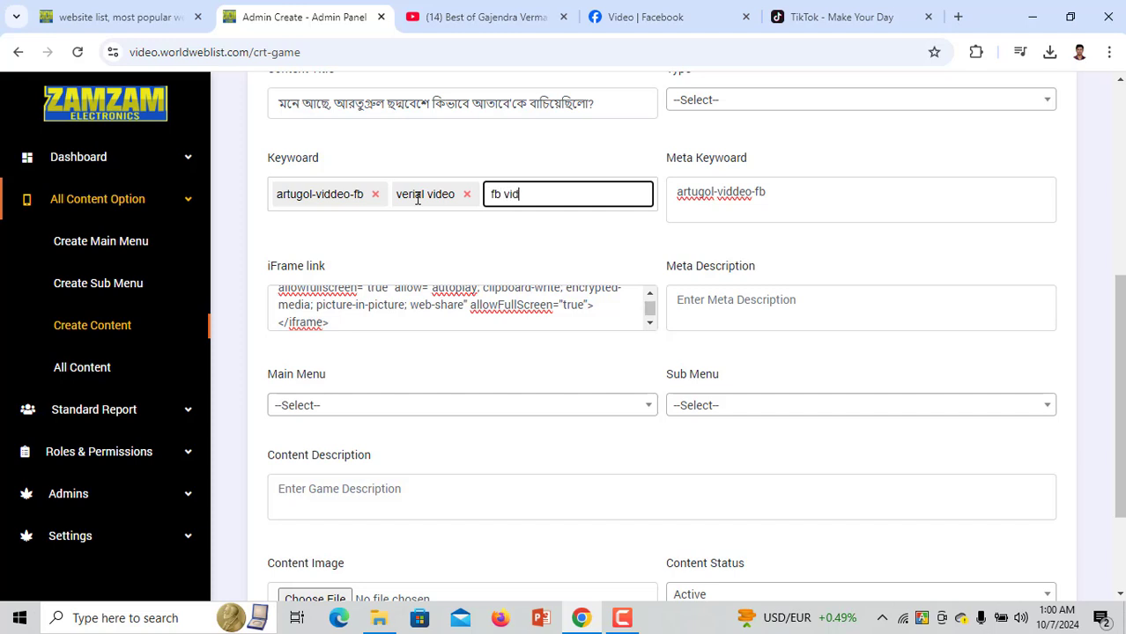
{"action": "key", "text": "Return"}
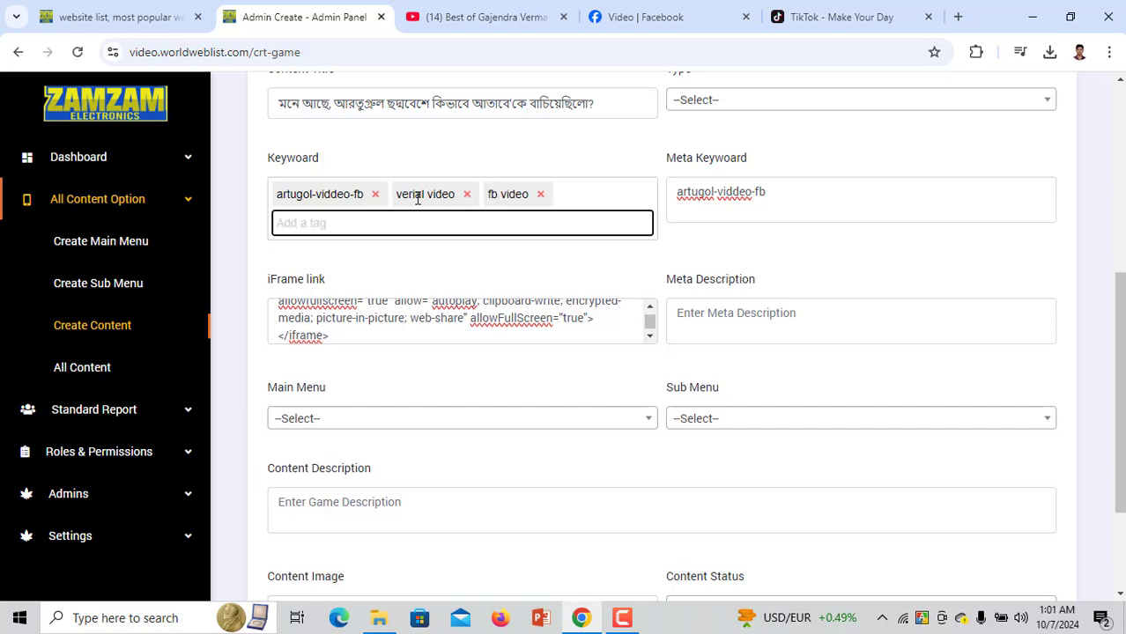
{"action": "left_click", "coordinate": [766, 319]}
{"action": "key", "text": "ctrl+v"}
{"action": "scroll", "coordinate": [445, 291], "scroll_direction": "up", "scroll_amount": 4}
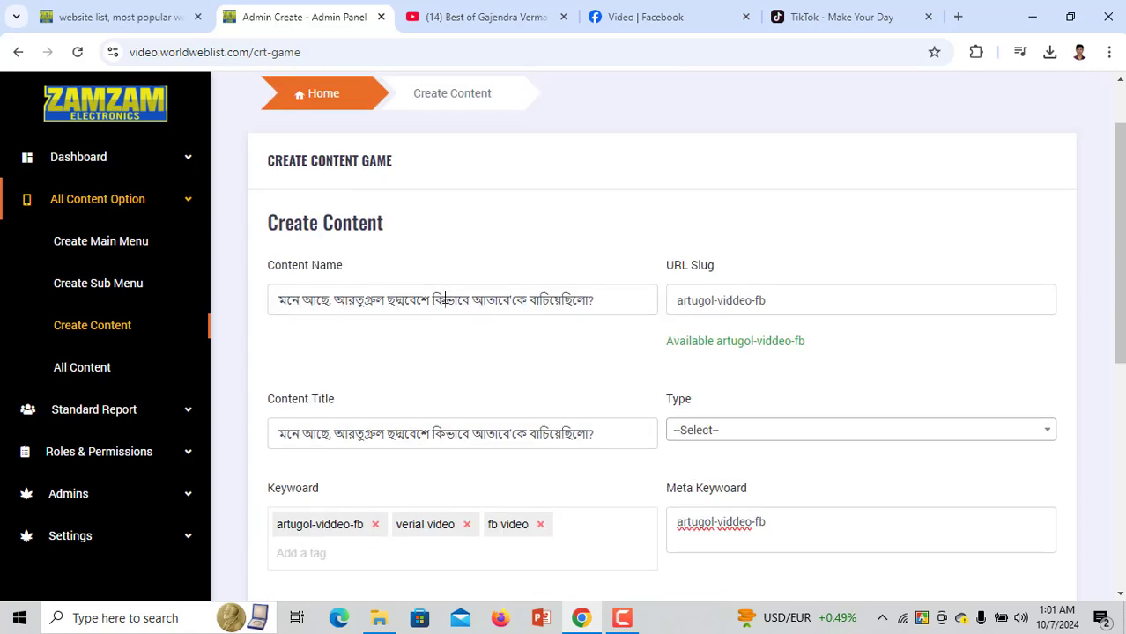
Copy the Bengali content name into the Content Description field
{"action": "triple_click", "coordinate": [445, 298]}
{"action": "scroll", "coordinate": [445, 300], "scroll_direction": "down", "scroll_amount": 5}
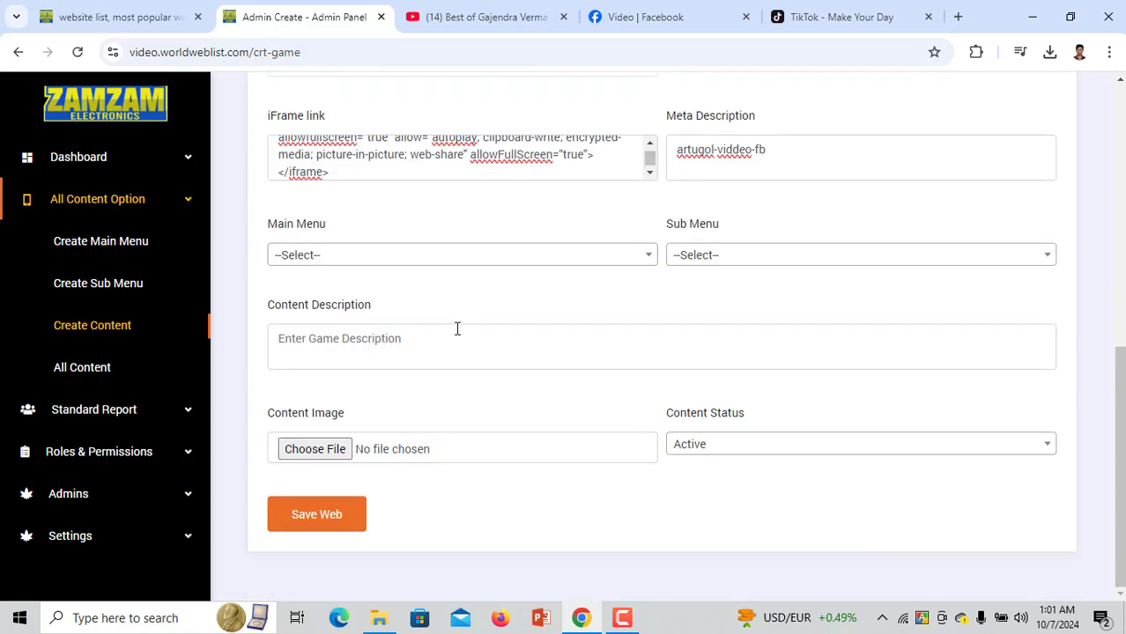
{"action": "key", "text": "ctrl+v"}
Set Main Menu and Type to Facebook and Sub Menu to Bangladesh
{"action": "left_click", "coordinate": [403, 257]}
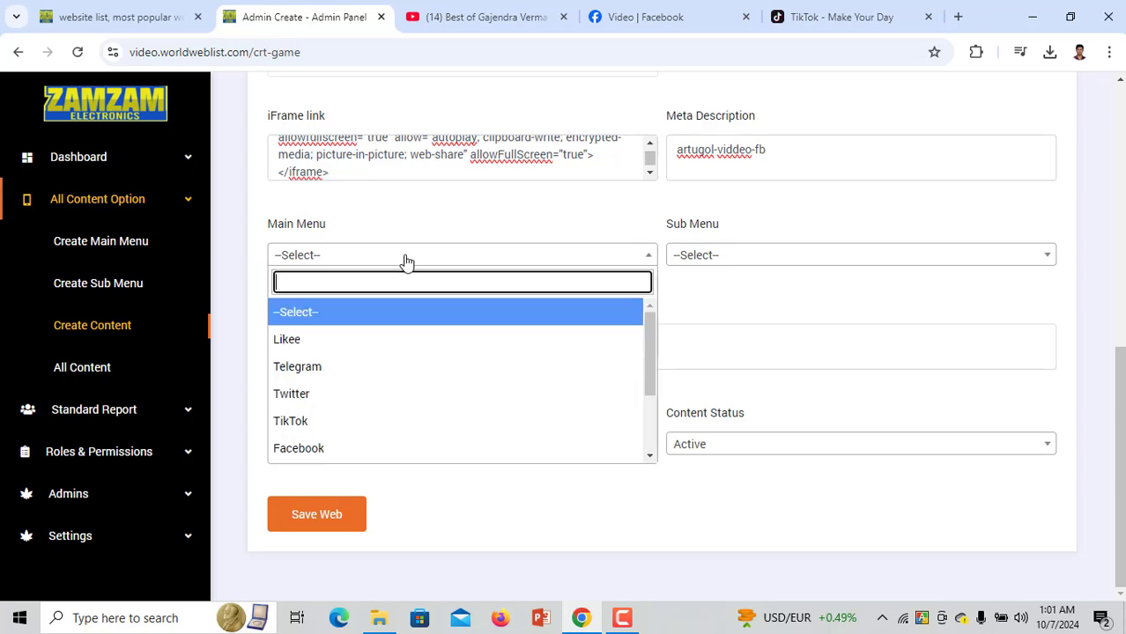
{"action": "left_click", "coordinate": [372, 447]}
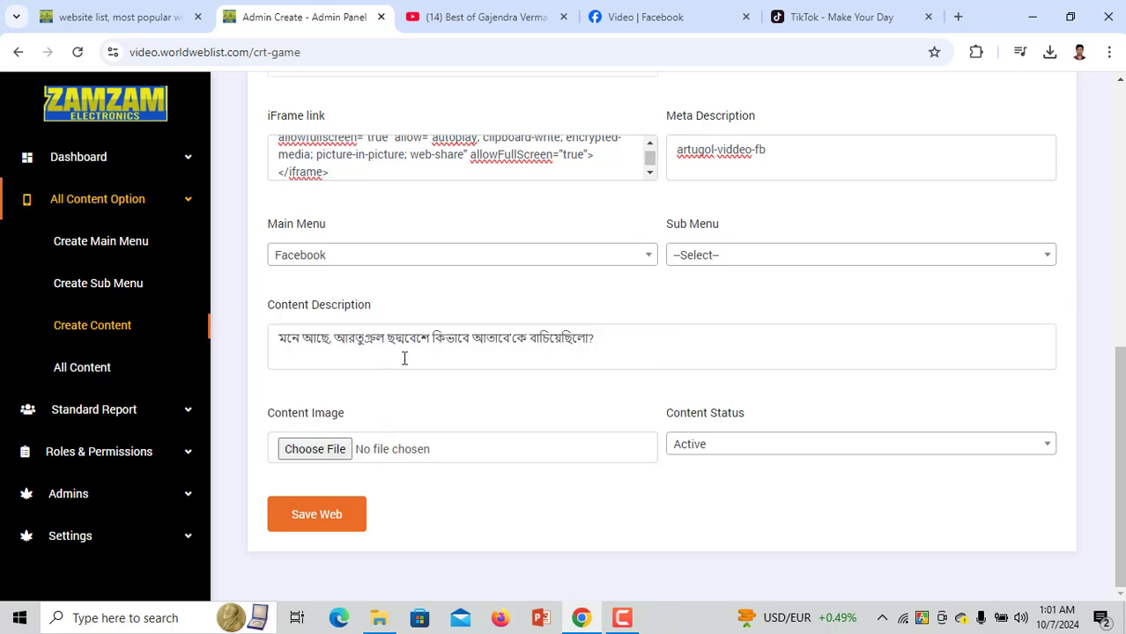
{"action": "scroll", "coordinate": [545, 362], "scroll_direction": "up", "scroll_amount": 5}
{"action": "left_click", "coordinate": [744, 267]}
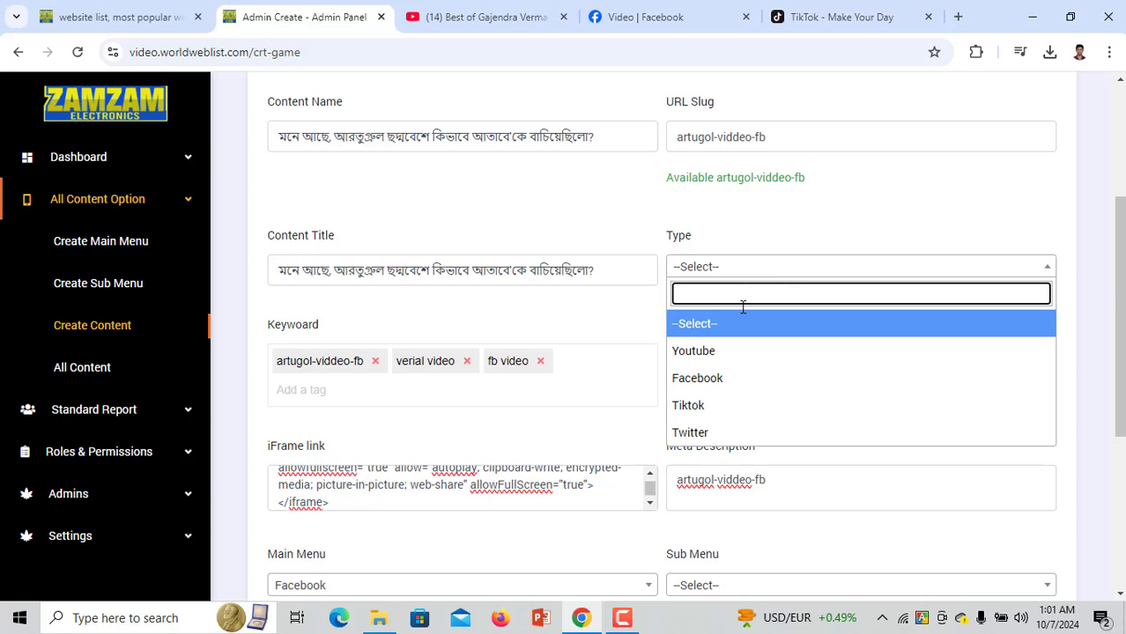
{"action": "left_click", "coordinate": [742, 381]}
{"action": "scroll", "coordinate": [604, 329], "scroll_direction": "down", "scroll_amount": 4}
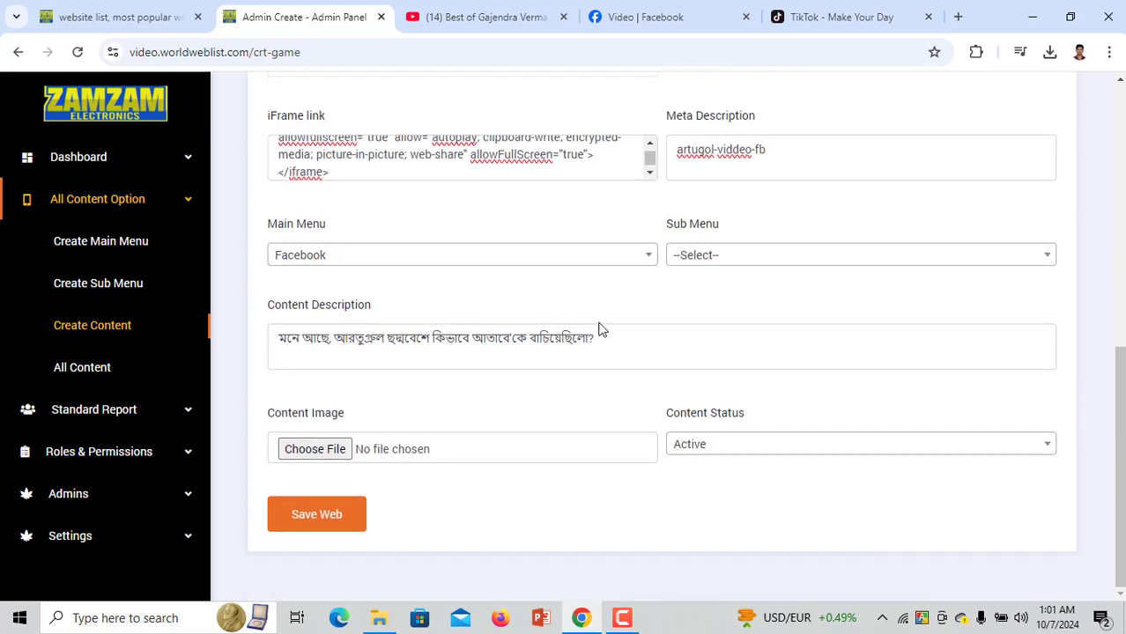
{"action": "left_click", "coordinate": [763, 258]}
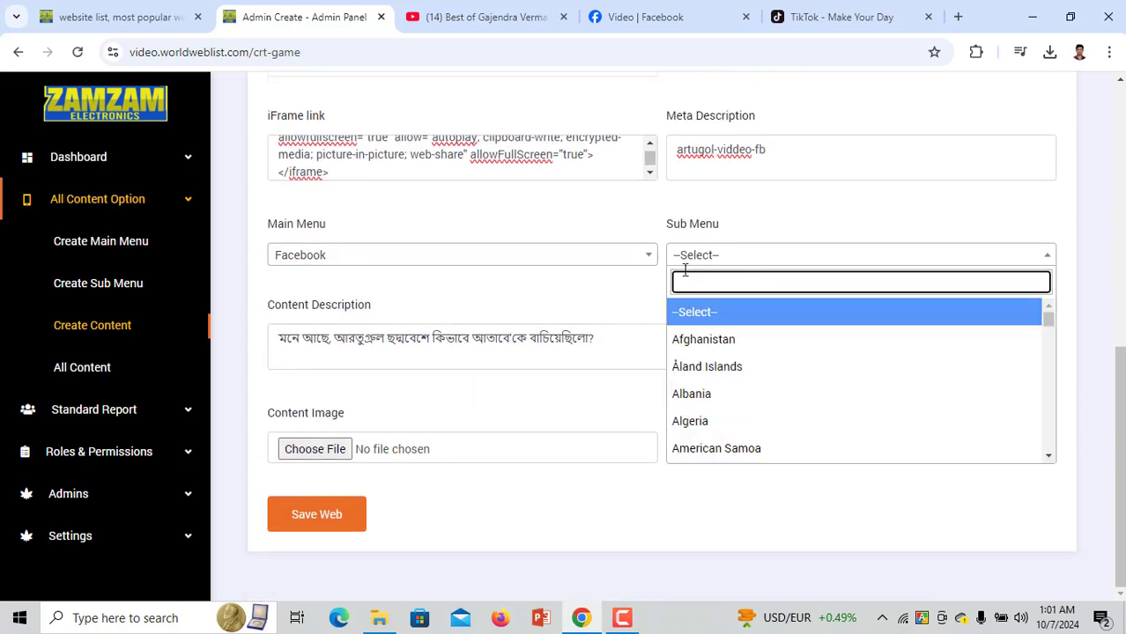
{"action": "scroll", "coordinate": [731, 369], "scroll_direction": "down", "scroll_amount": 5}
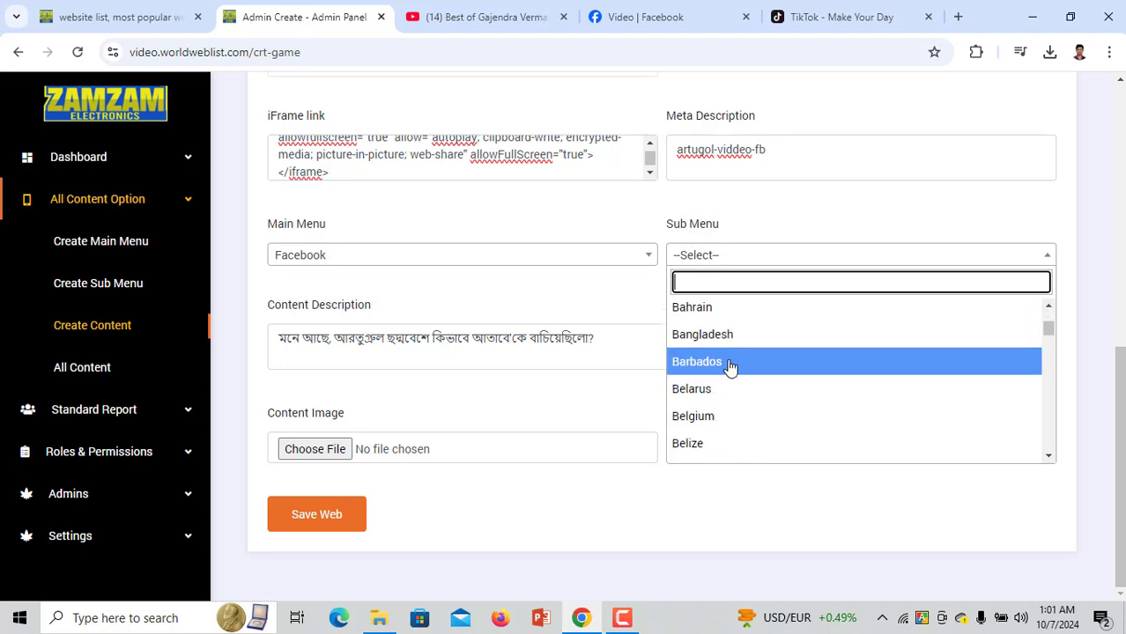
{"action": "left_click", "coordinate": [729, 340]}
Attach 1809087801352469.jpeg as the thumbnail, keep the status Active, and save the content
{"action": "left_click", "coordinate": [315, 449]}
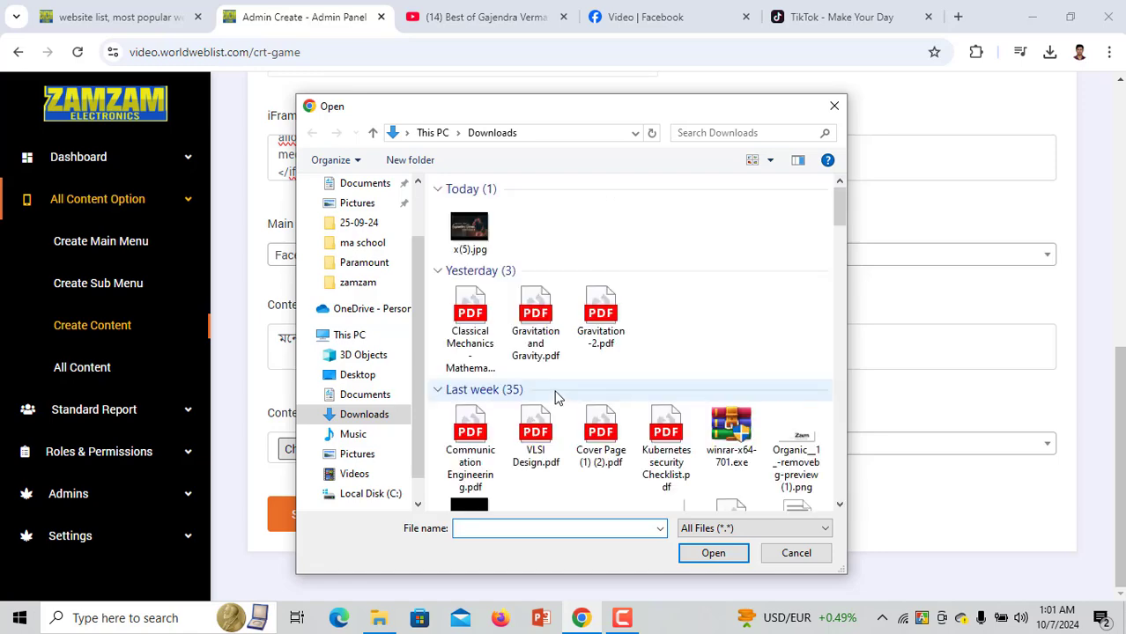
{"action": "scroll", "coordinate": [467, 370], "scroll_direction": "down", "scroll_amount": 3}
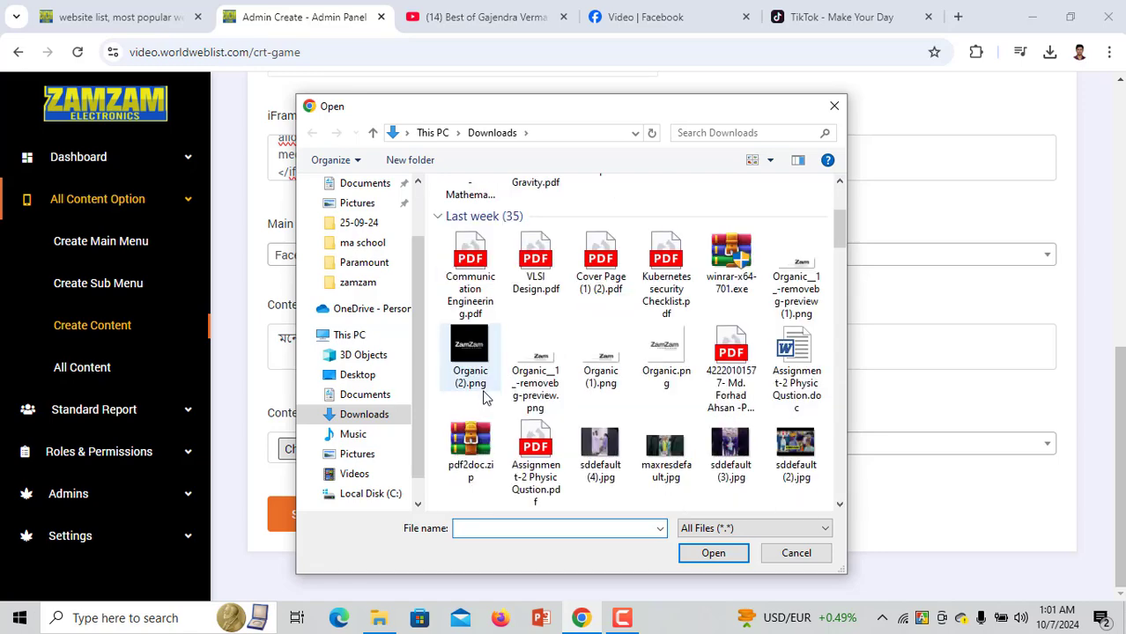
{"action": "double_click", "coordinate": [467, 361]}
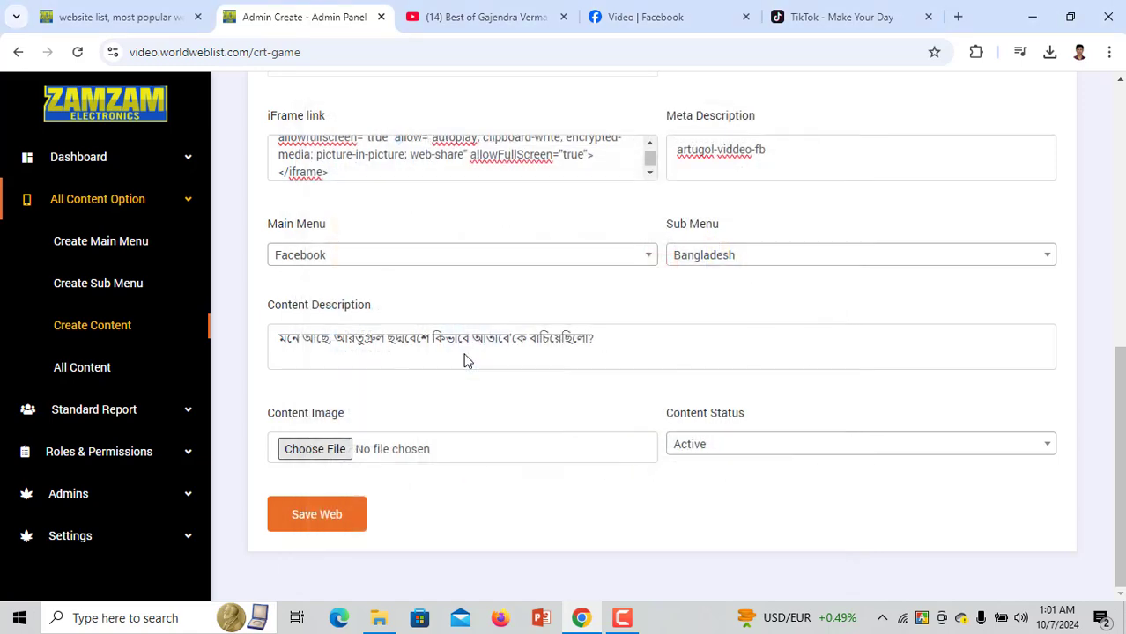
{"action": "left_click", "coordinate": [346, 454]}
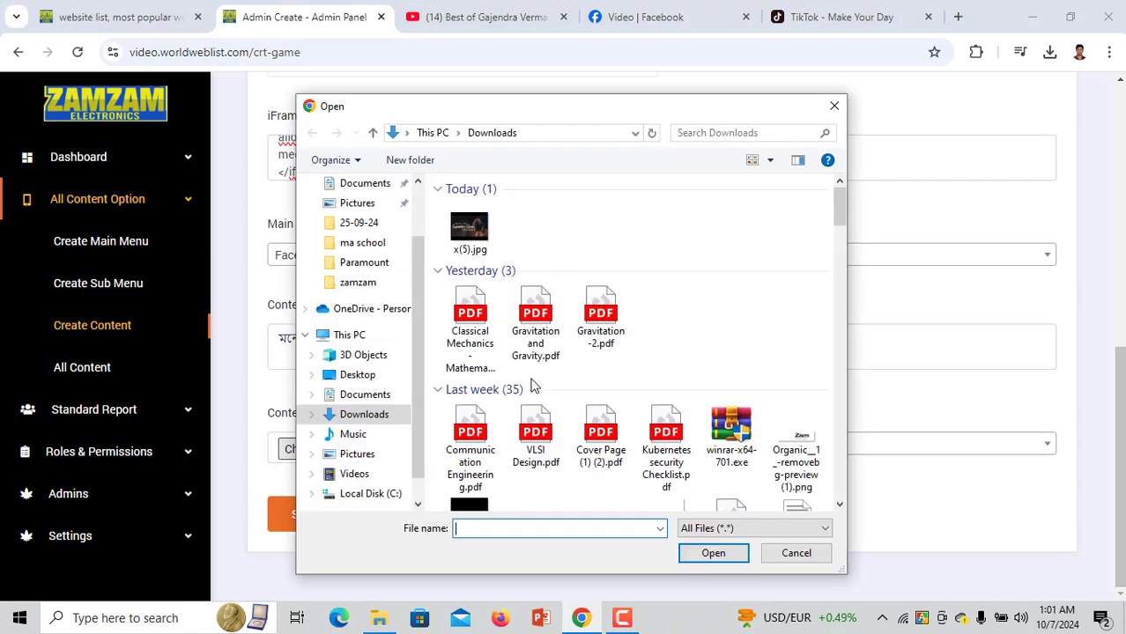
{"action": "scroll", "coordinate": [533, 385], "scroll_direction": "down", "scroll_amount": 3}
{"action": "scroll", "coordinate": [525, 401], "scroll_direction": "down", "scroll_amount": 3}
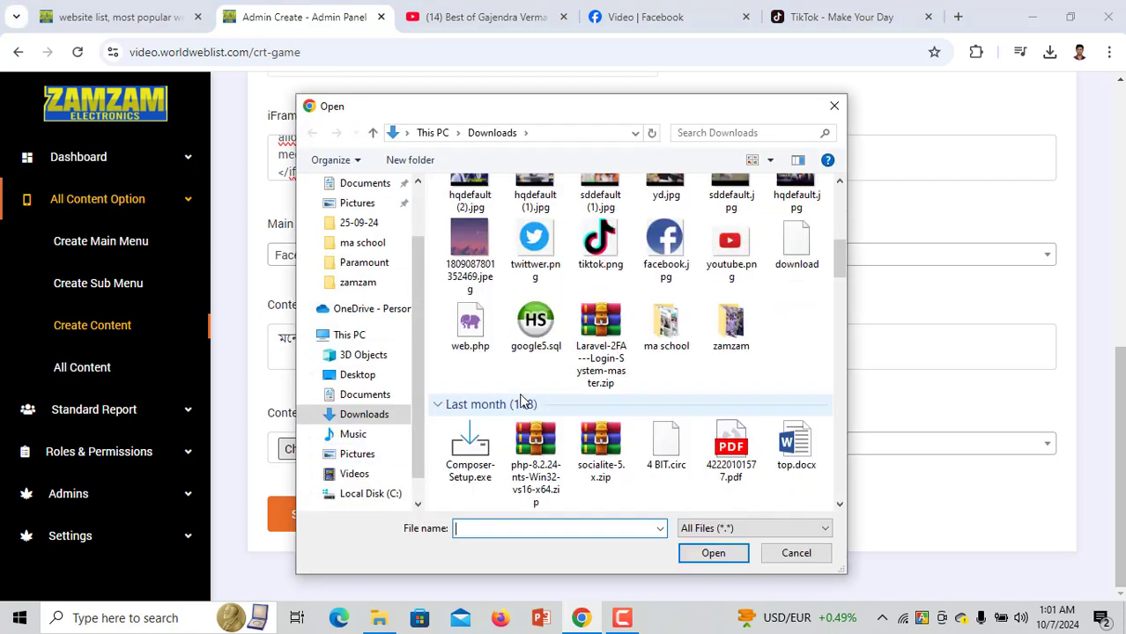
{"action": "double_click", "coordinate": [485, 201]}
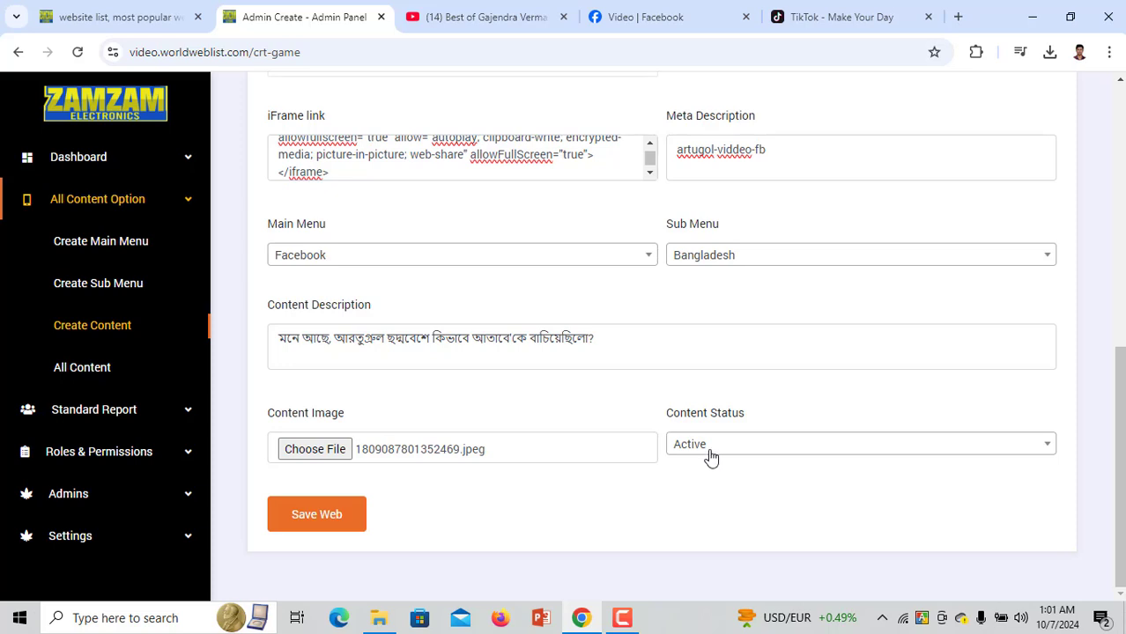
{"action": "left_click", "coordinate": [710, 451]}
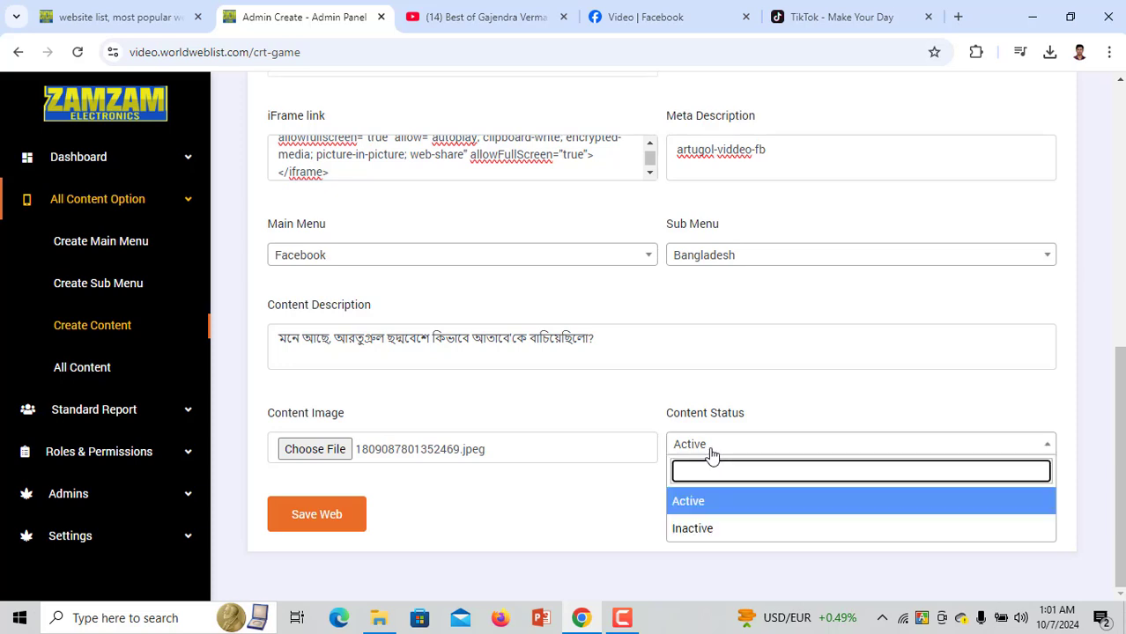
{"action": "left_click", "coordinate": [322, 515]}
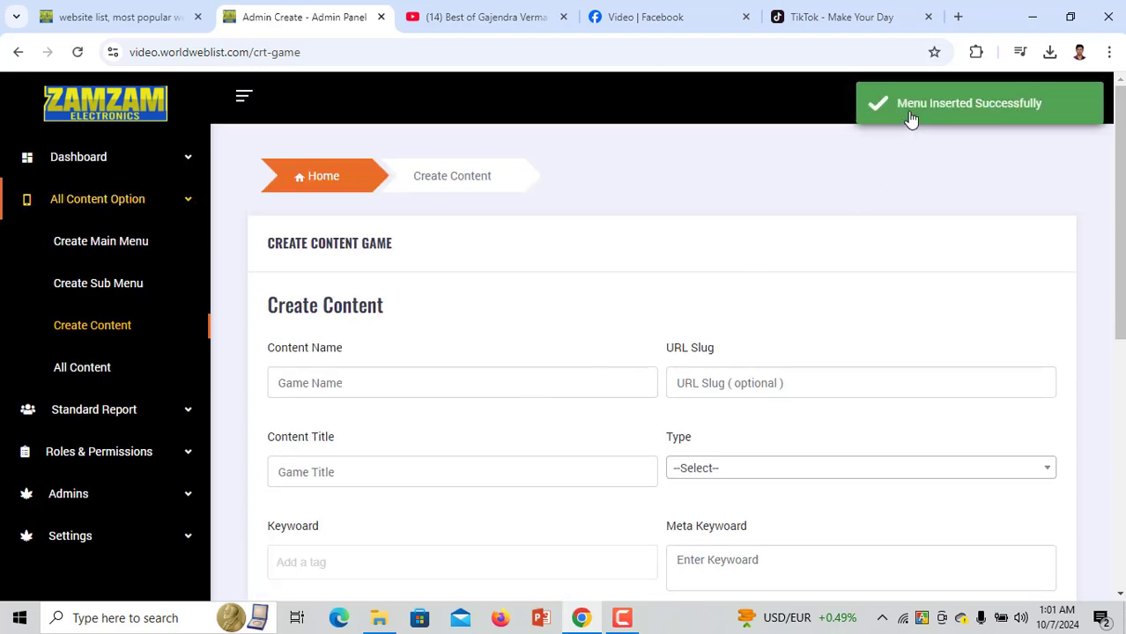
On the public site, open the Facebook videos page and the newly added Ertugrul video
{"action": "left_click", "coordinate": [153, 12]}
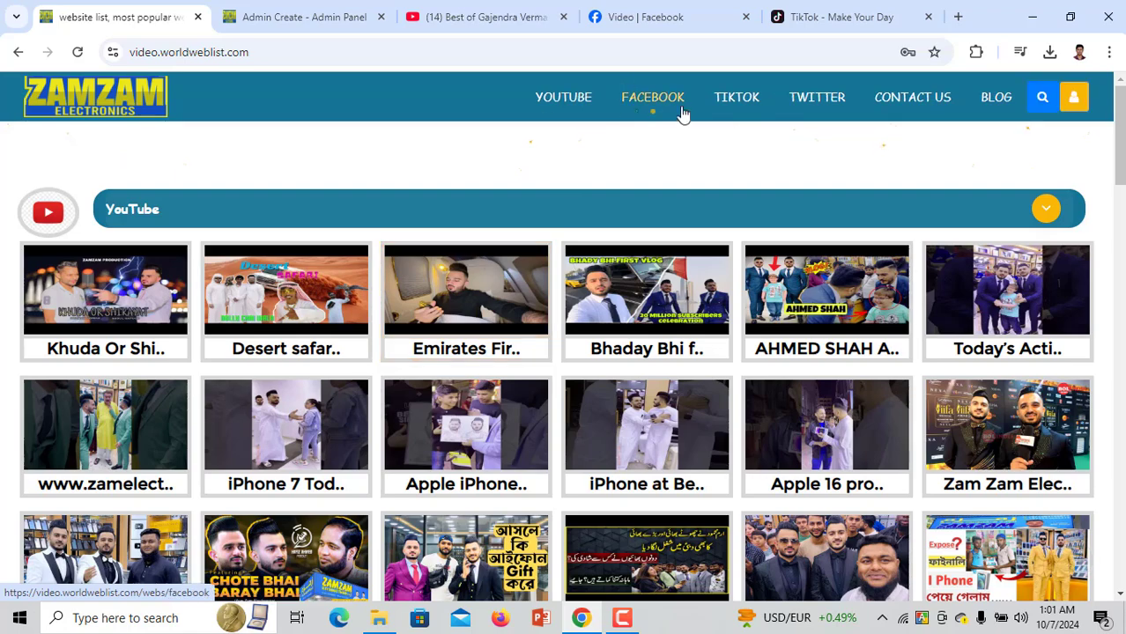
{"action": "left_click", "coordinate": [680, 106]}
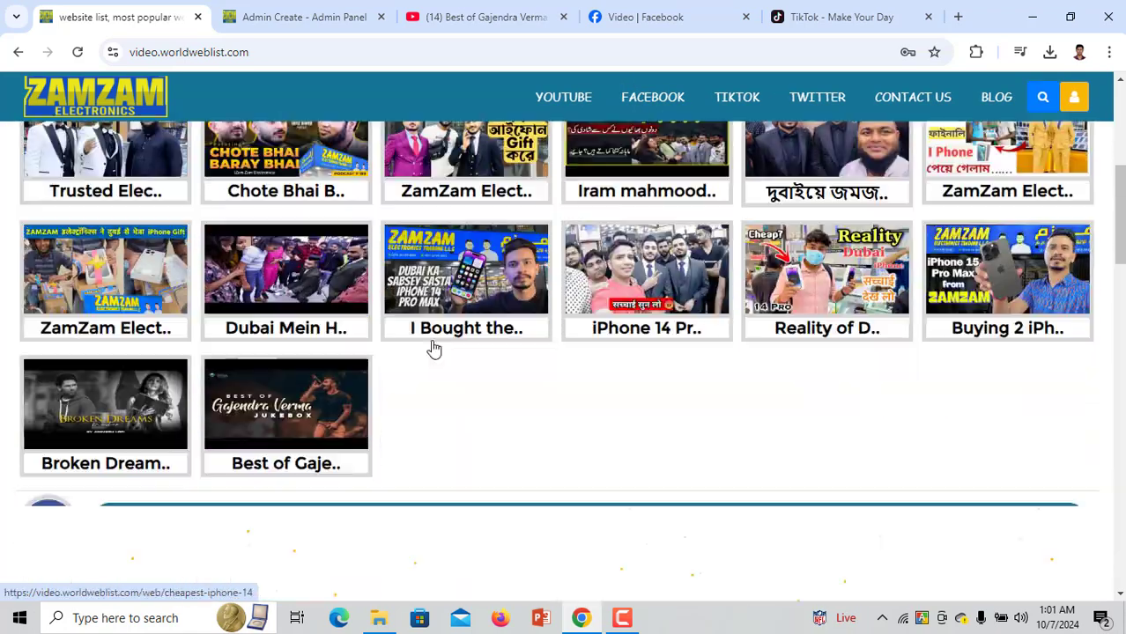
{"action": "scroll", "coordinate": [271, 409], "scroll_direction": "down", "scroll_amount": 3}
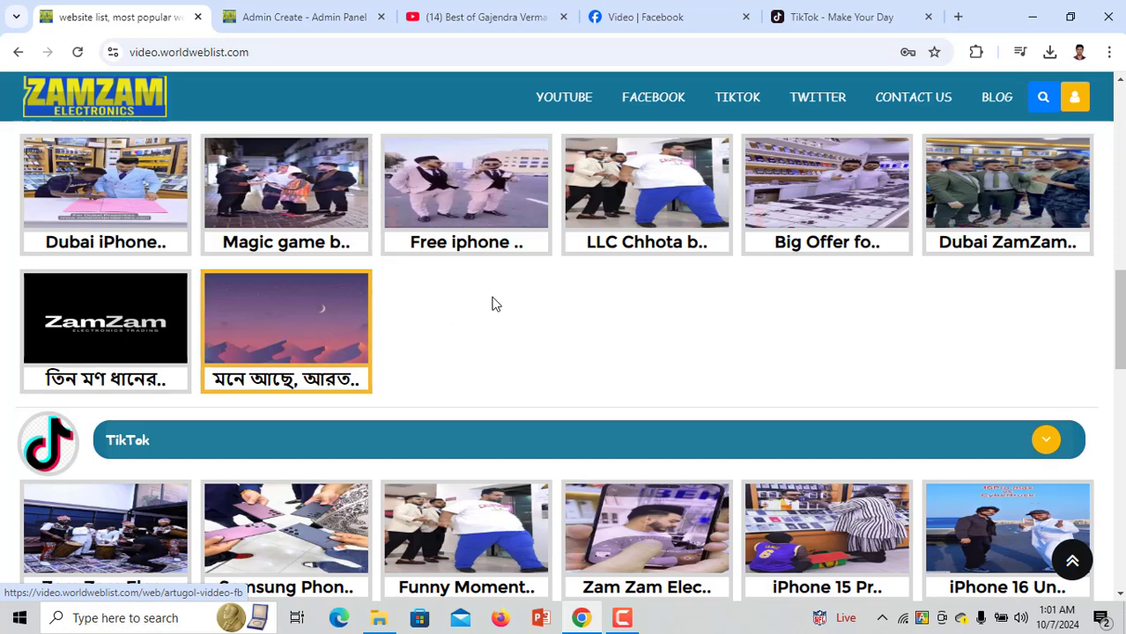
{"action": "left_click", "coordinate": [650, 104]}
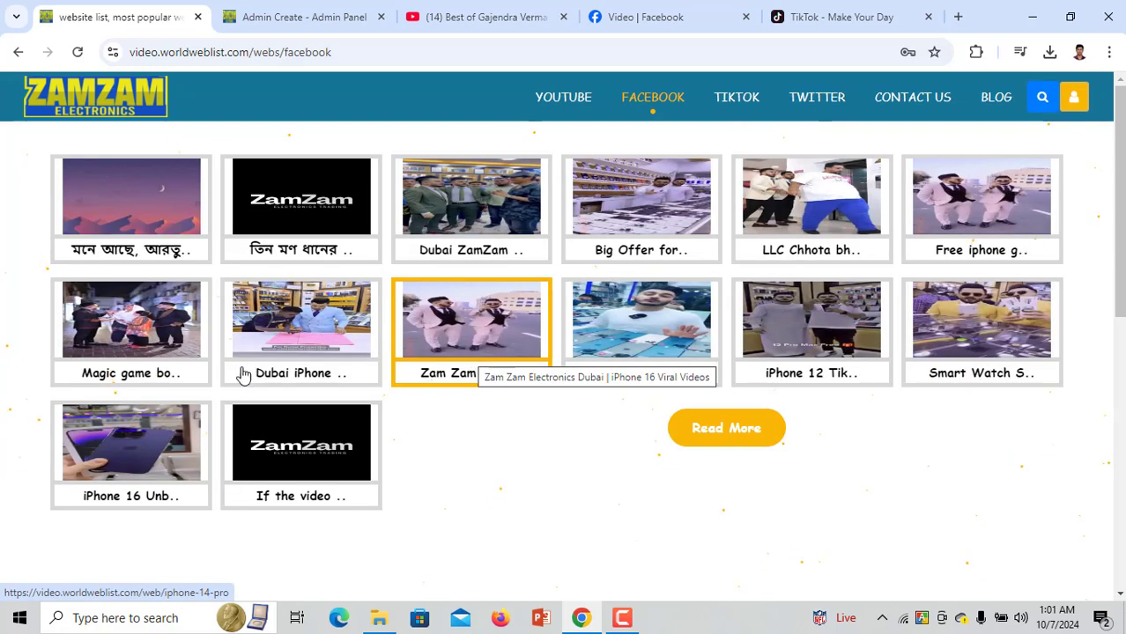
{"action": "left_click", "coordinate": [128, 227]}
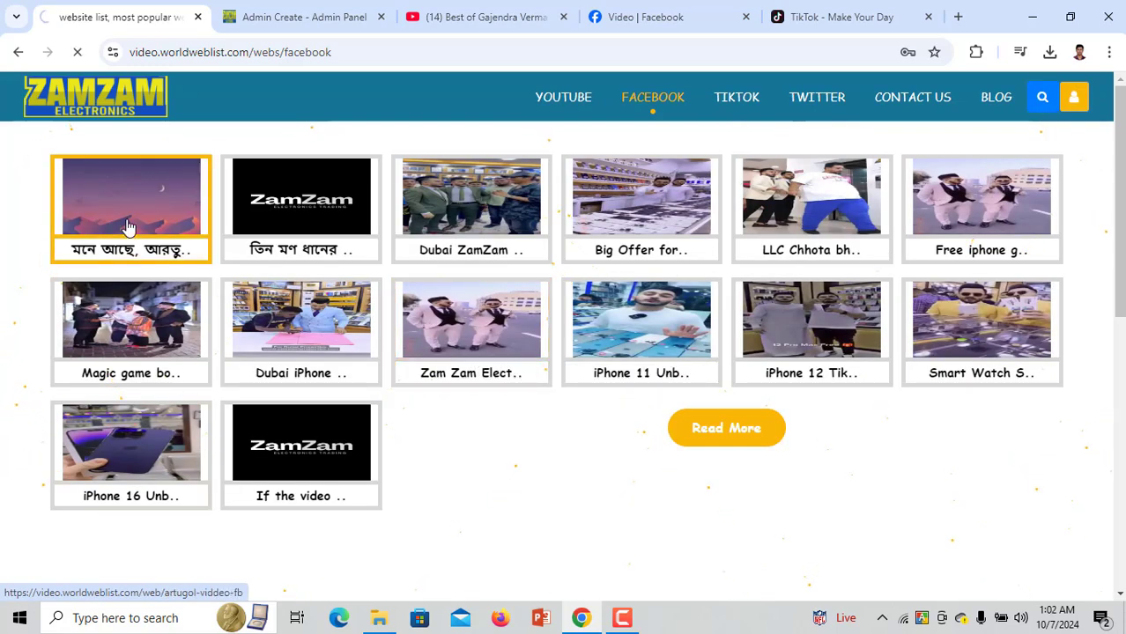
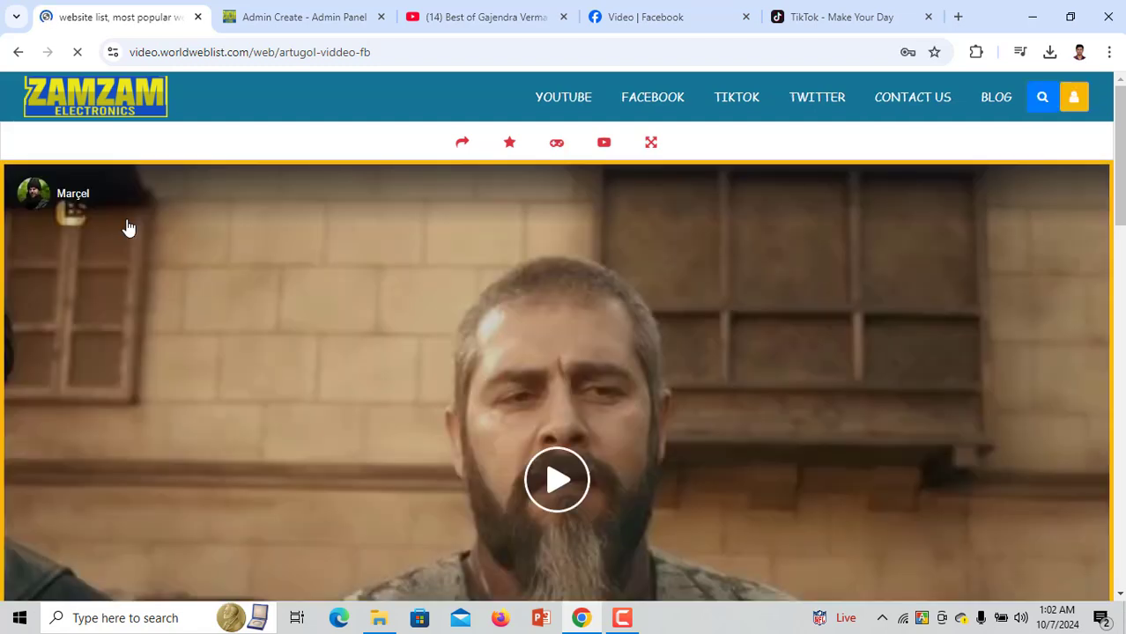
Play the artugol-viddeo-fb Facebook video, then return home via the ZAMZAM logo
{"action": "scroll", "coordinate": [532, 459], "scroll_direction": "down", "scroll_amount": 1}
{"action": "left_click", "coordinate": [558, 403]}
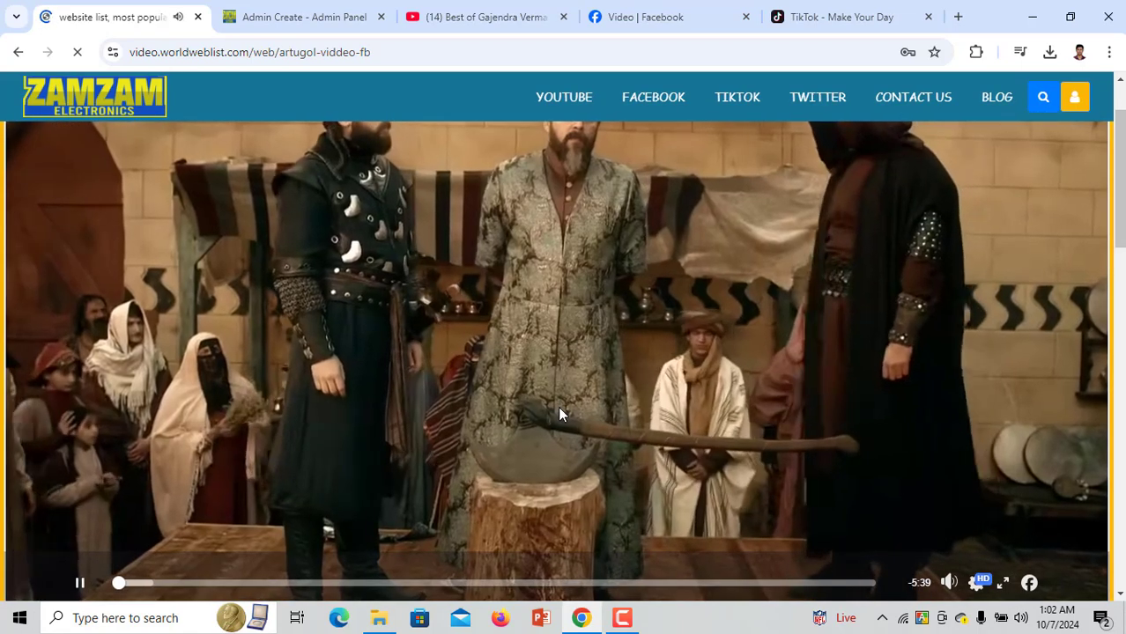
{"action": "scroll", "coordinate": [350, 430], "scroll_direction": "up", "scroll_amount": 1}
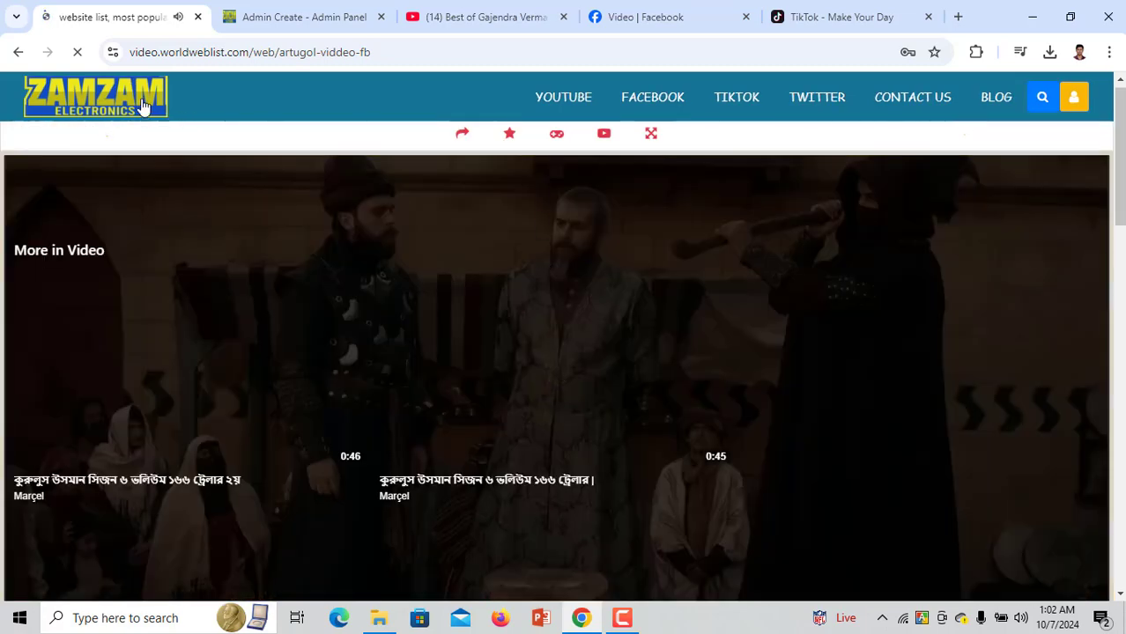
{"action": "left_click", "coordinate": [126, 104]}
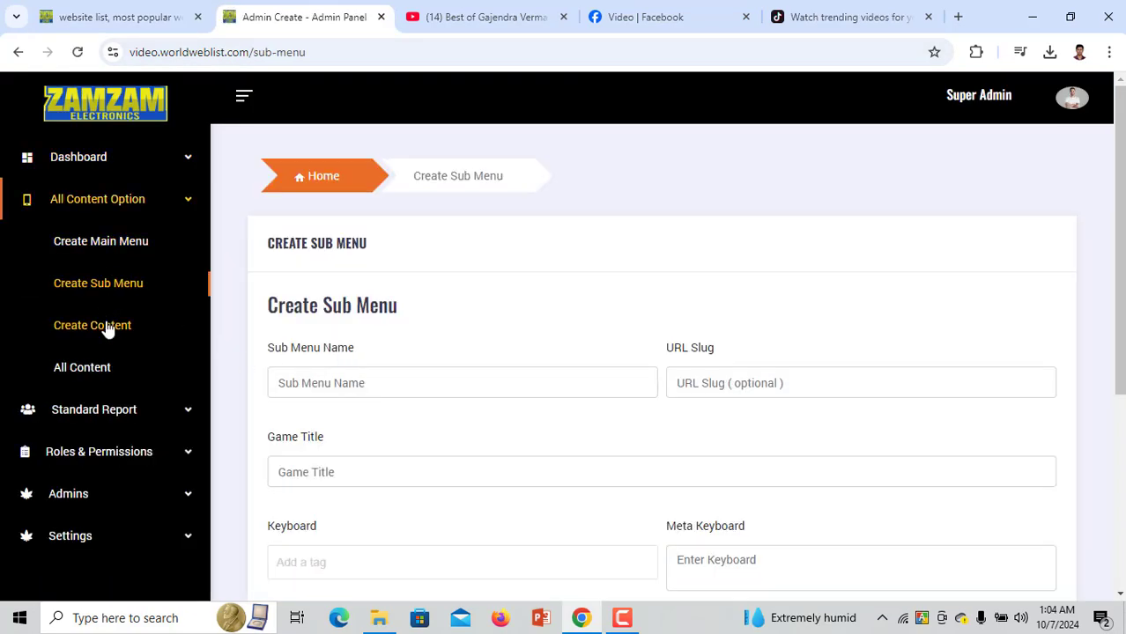
Browse the Create Content form and the All Content list, highlighting the first two entries
{"action": "left_click", "coordinate": [102, 324]}
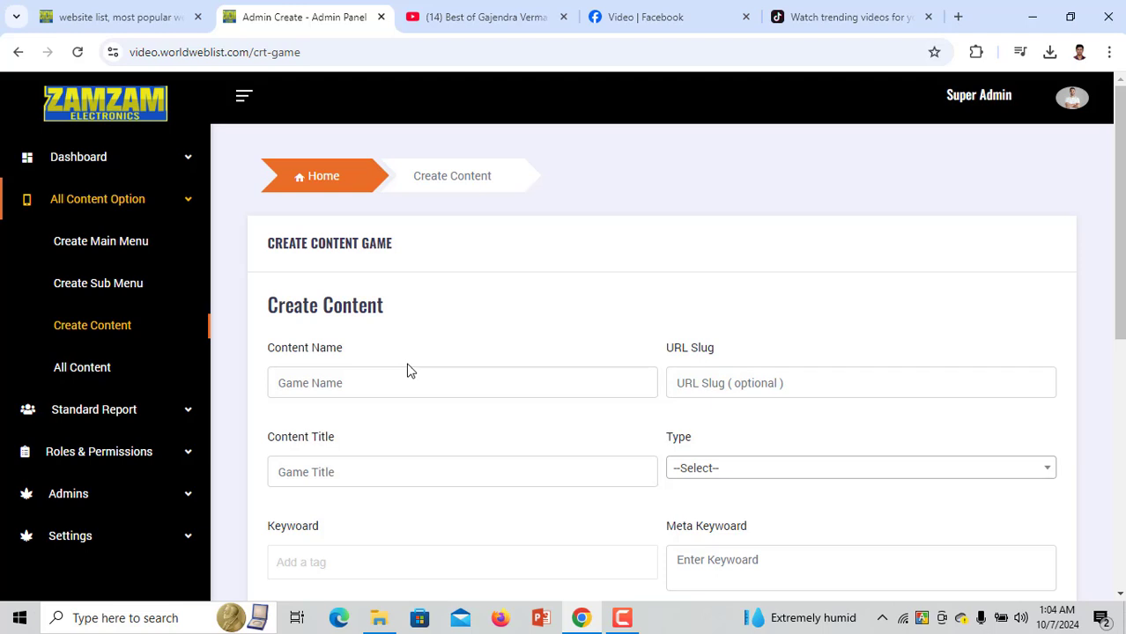
{"action": "left_click", "coordinate": [114, 374]}
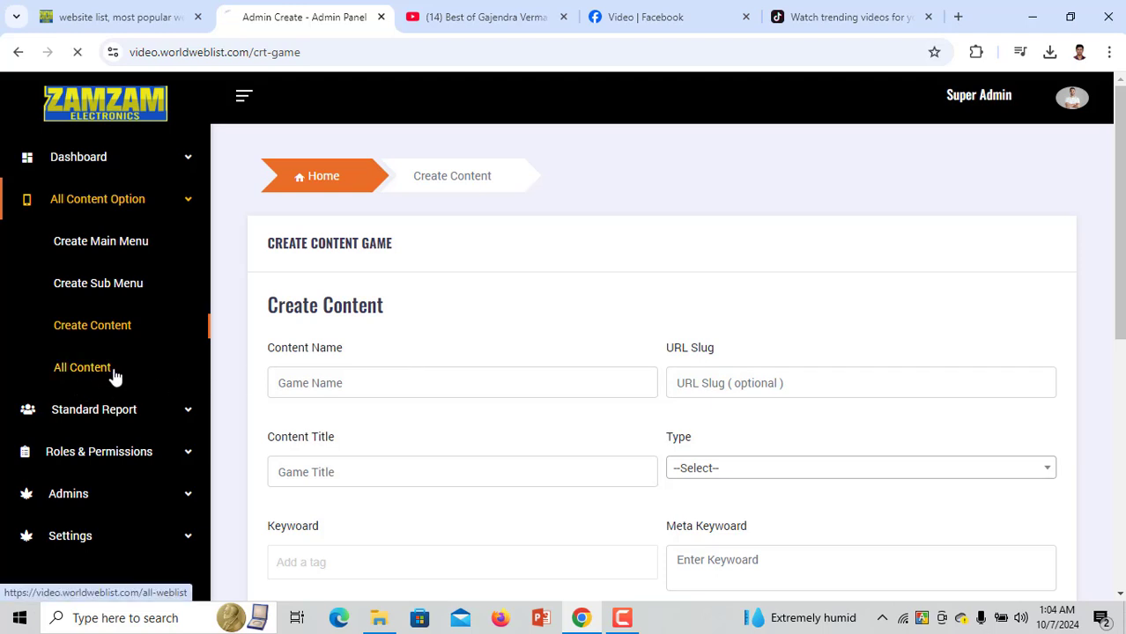
{"action": "scroll", "coordinate": [413, 458], "scroll_direction": "down", "scroll_amount": 2}
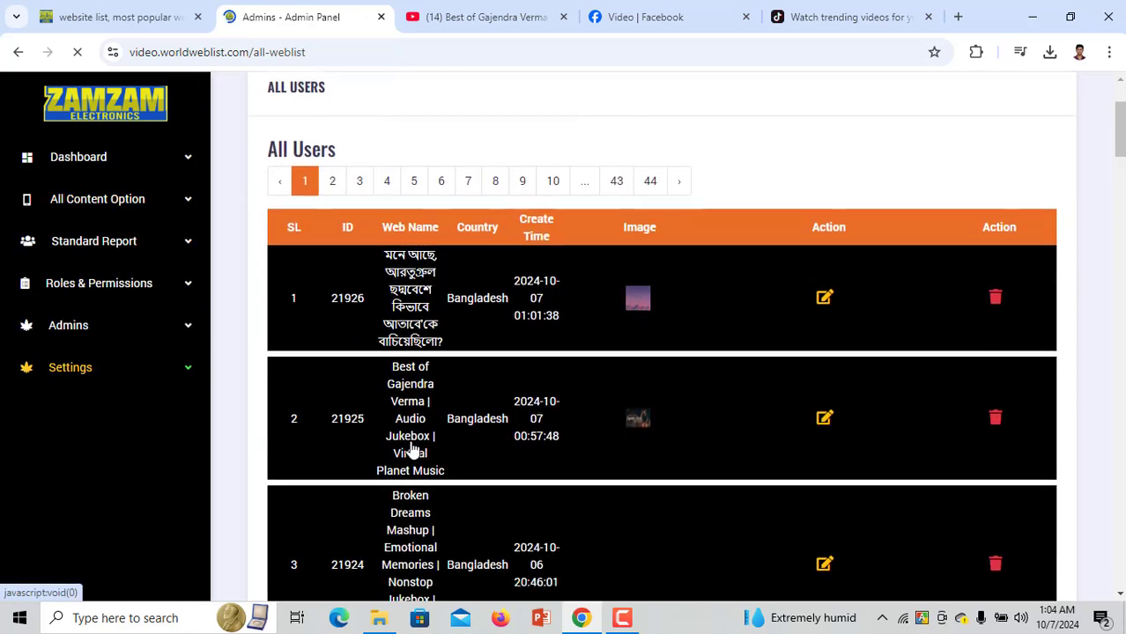
{"action": "left_click_drag", "start_coordinate": [370, 264], "coordinate": [499, 280]}
{"action": "left_click_drag", "start_coordinate": [365, 316], "coordinate": [520, 325]}
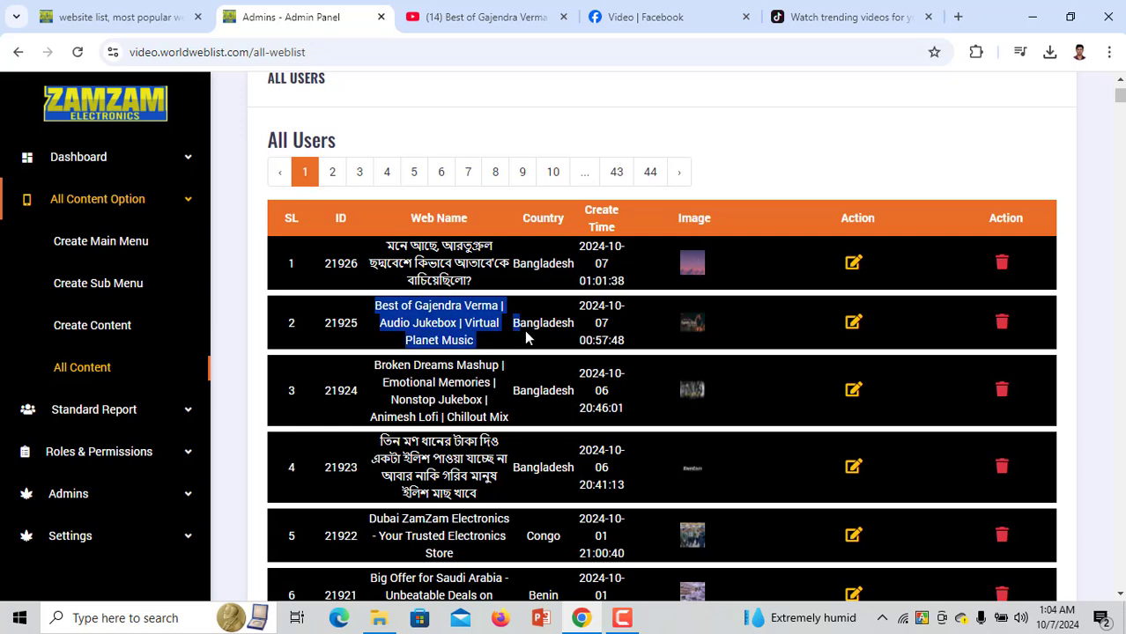
Open the Standard Report Users list of 27 active users and expand Roles & Permissions
{"action": "left_click", "coordinate": [101, 416]}
{"action": "left_click", "coordinate": [93, 291]}
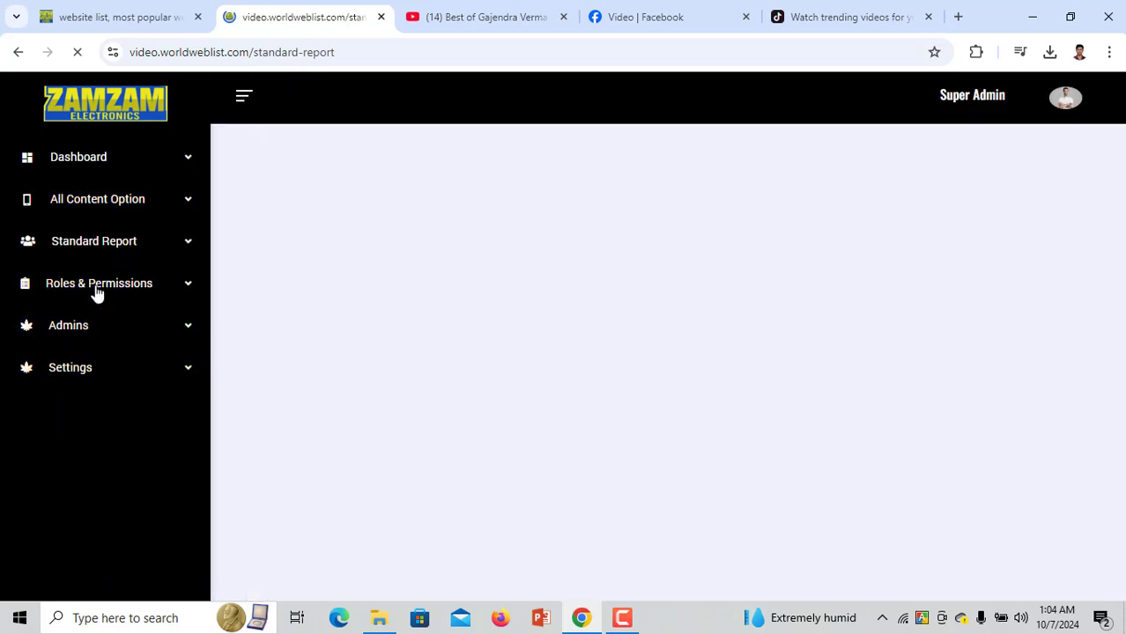
{"action": "scroll", "coordinate": [409, 430], "scroll_direction": "down", "scroll_amount": 10}
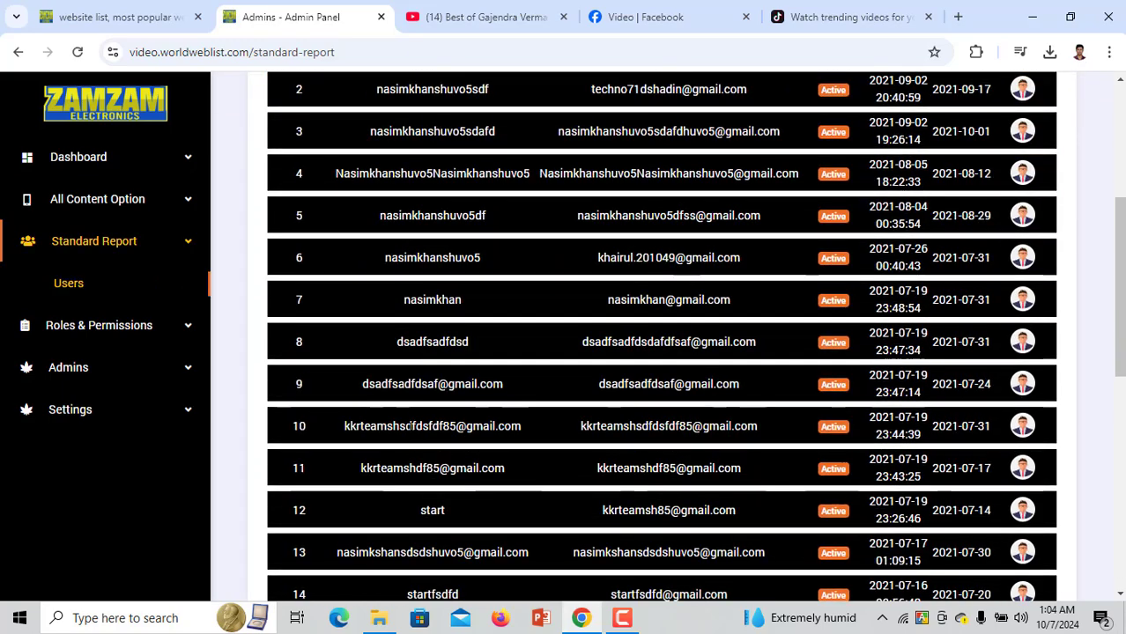
{"action": "scroll", "coordinate": [850, 498], "scroll_direction": "down", "scroll_amount": 1}
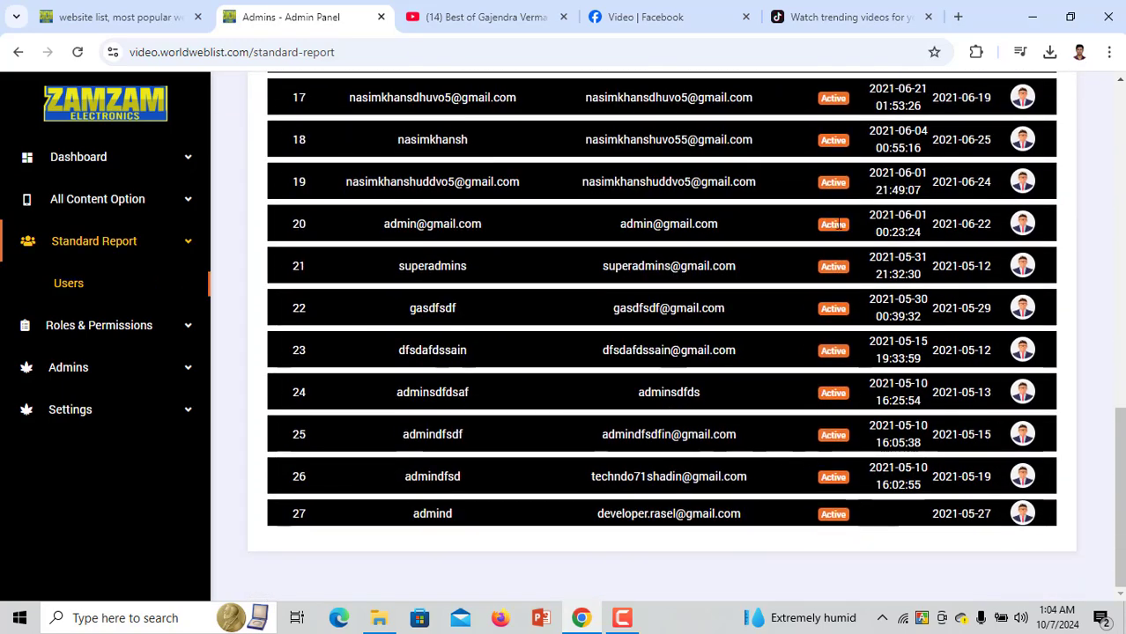
{"action": "scroll", "coordinate": [841, 224], "scroll_direction": "up", "scroll_amount": 12}
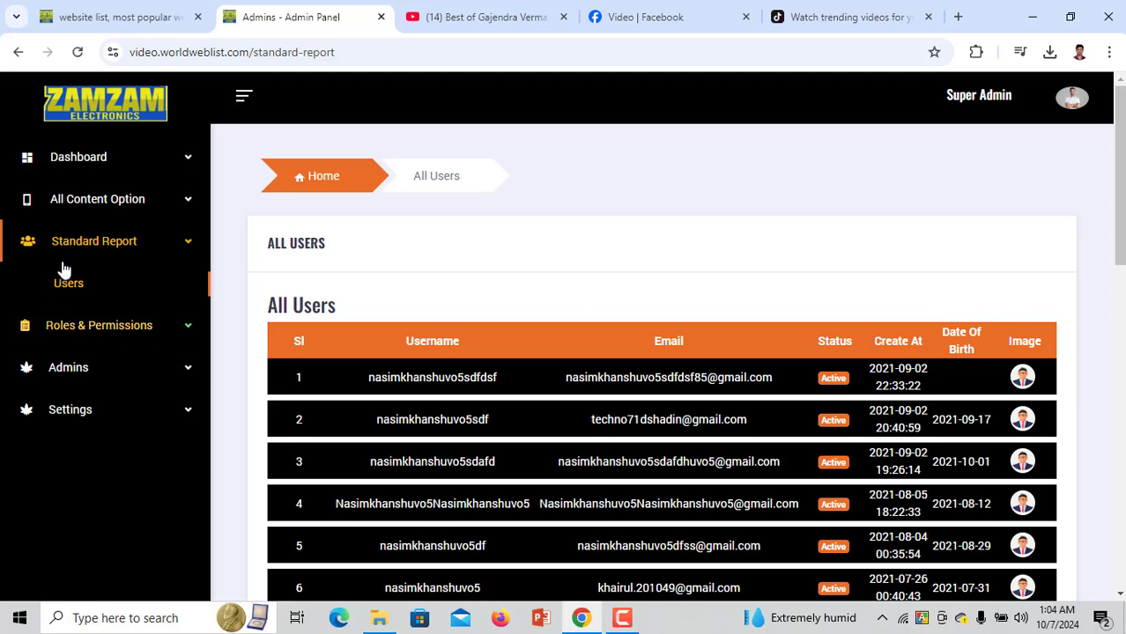
{"action": "left_click", "coordinate": [83, 326]}
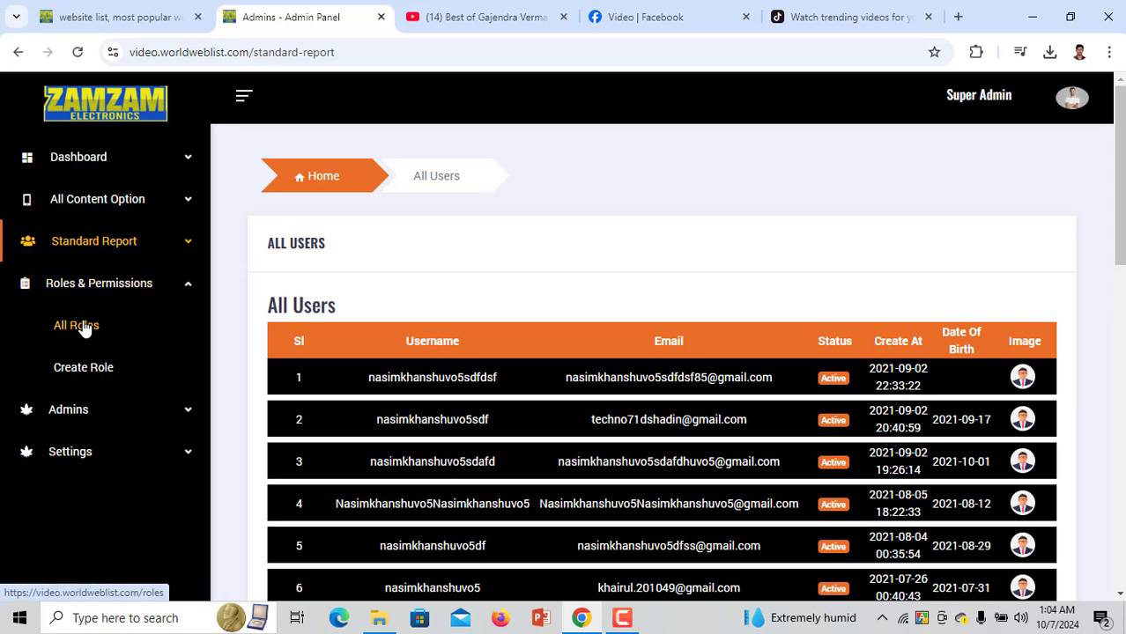
Open the Create Role form and name the new role 'viewer'
{"action": "left_click", "coordinate": [84, 328]}
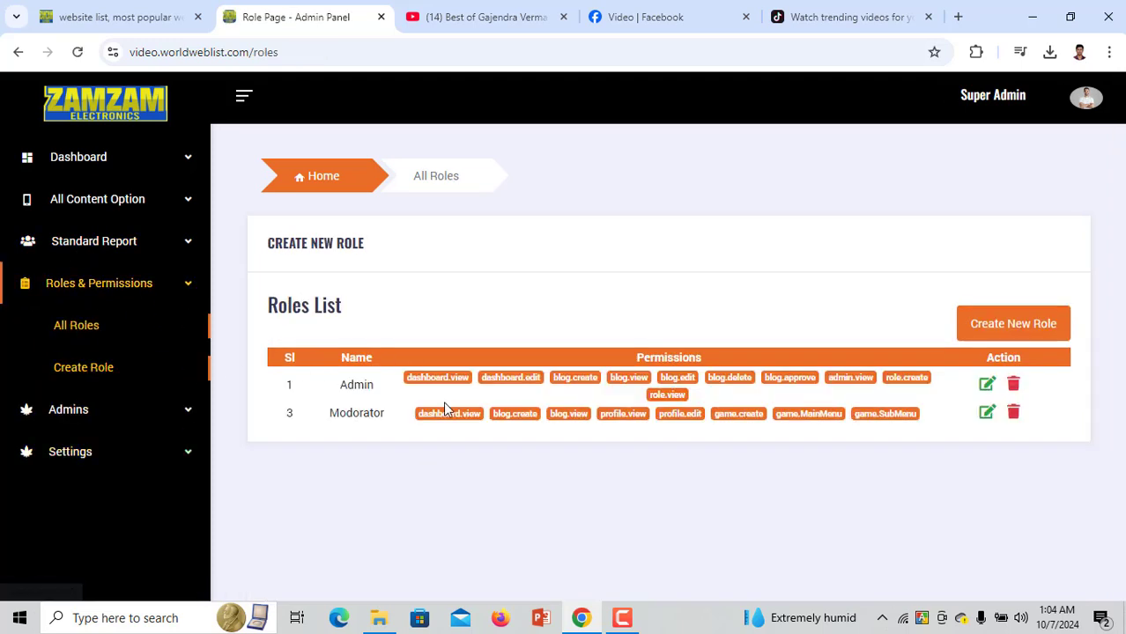
{"action": "left_click_drag", "start_coordinate": [342, 390], "coordinate": [397, 427]}
{"action": "left_click", "coordinate": [342, 454]}
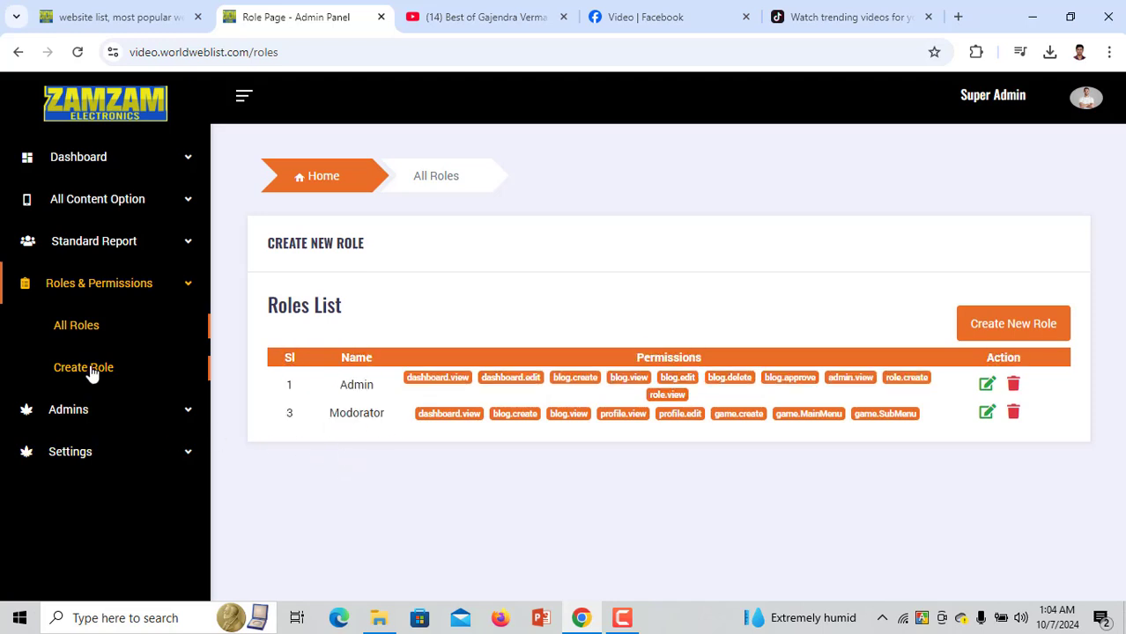
{"action": "left_click", "coordinate": [124, 372]}
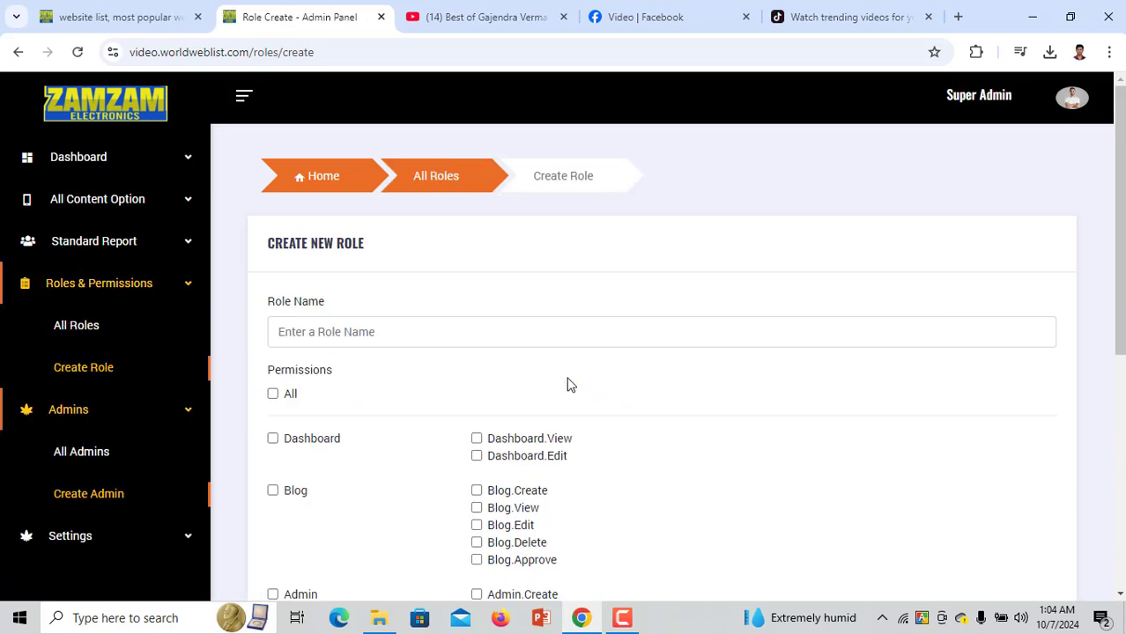
{"action": "left_click", "coordinate": [364, 330]}
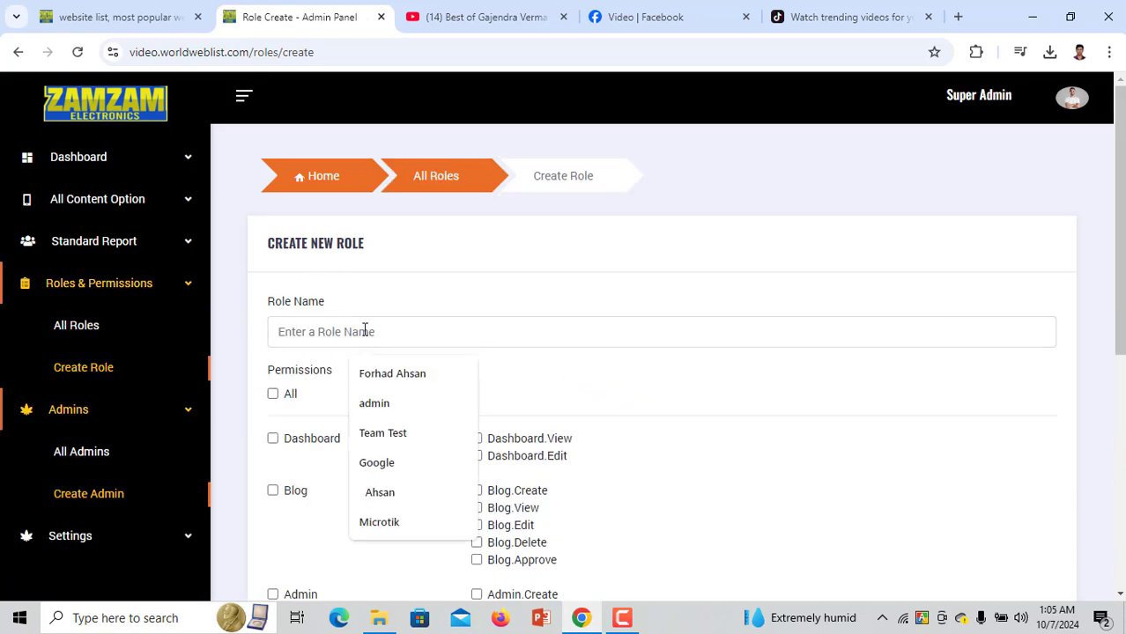
{"action": "type", "text": "v"}
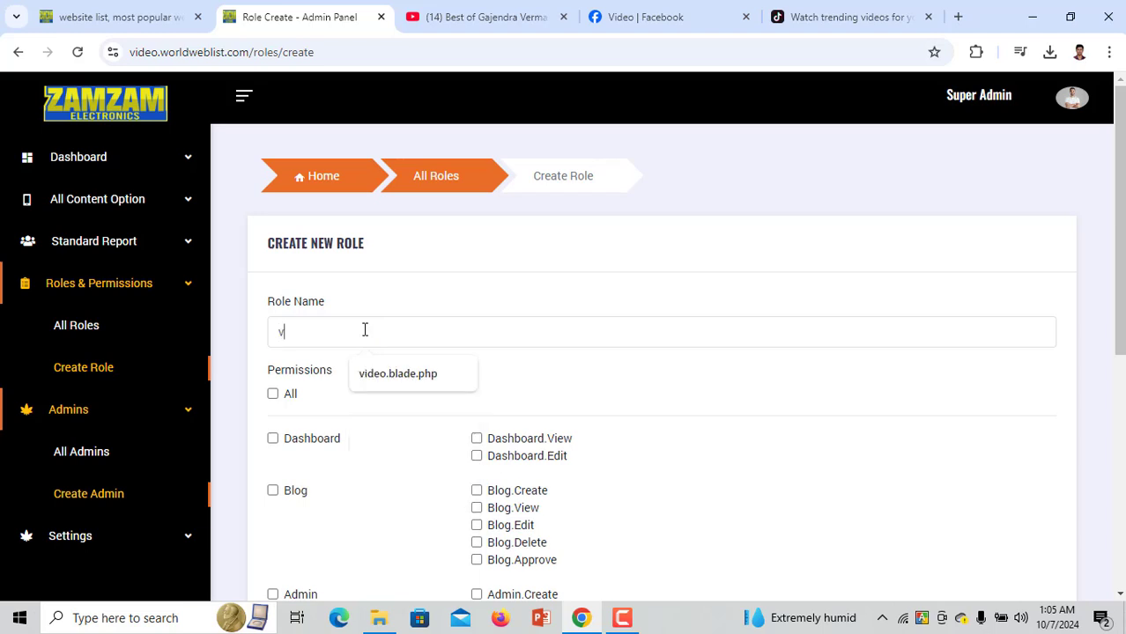
{"action": "type", "text": "iwer"}
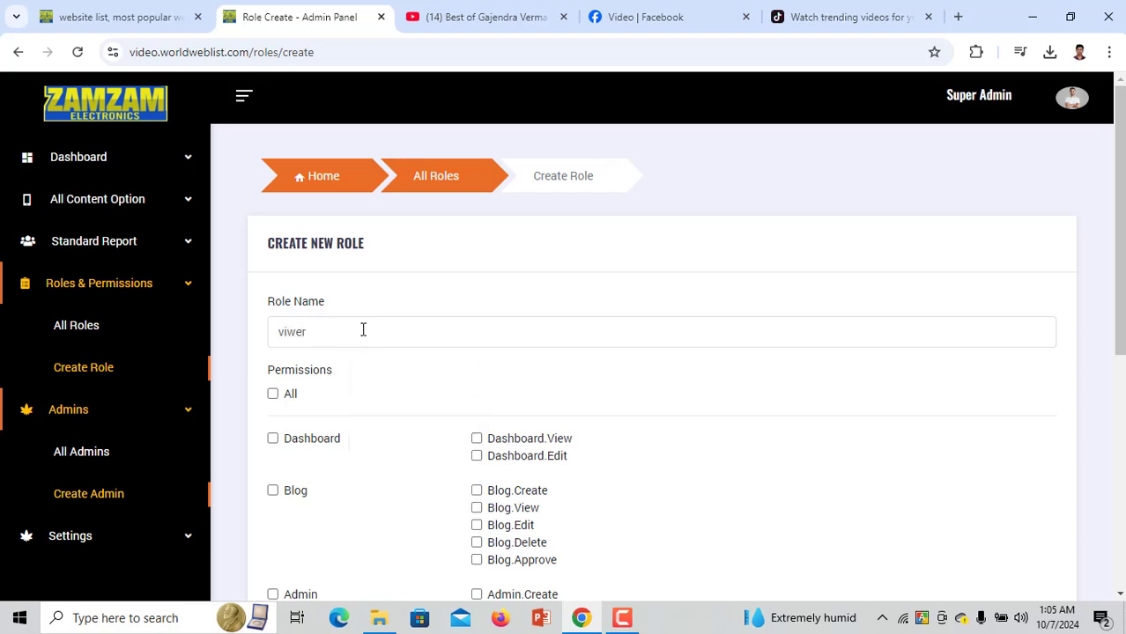
{"action": "left_click_drag", "start_coordinate": [293, 336], "coordinate": [309, 335]}
{"action": "type", "text": "ewer"}
Grant the role Blog.View, Profile.View and Profile.Edit permissions
{"action": "scroll", "coordinate": [318, 398], "scroll_direction": "down", "scroll_amount": 2}
{"action": "scroll", "coordinate": [320, 333], "scroll_direction": "down", "scroll_amount": 1}
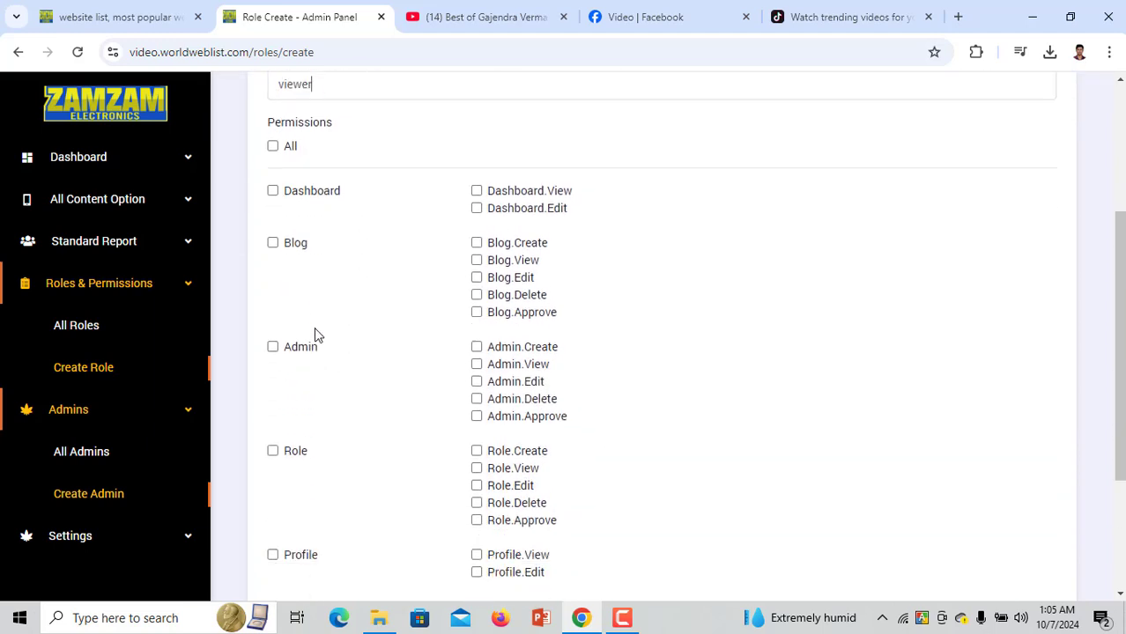
{"action": "left_click", "coordinate": [273, 243]}
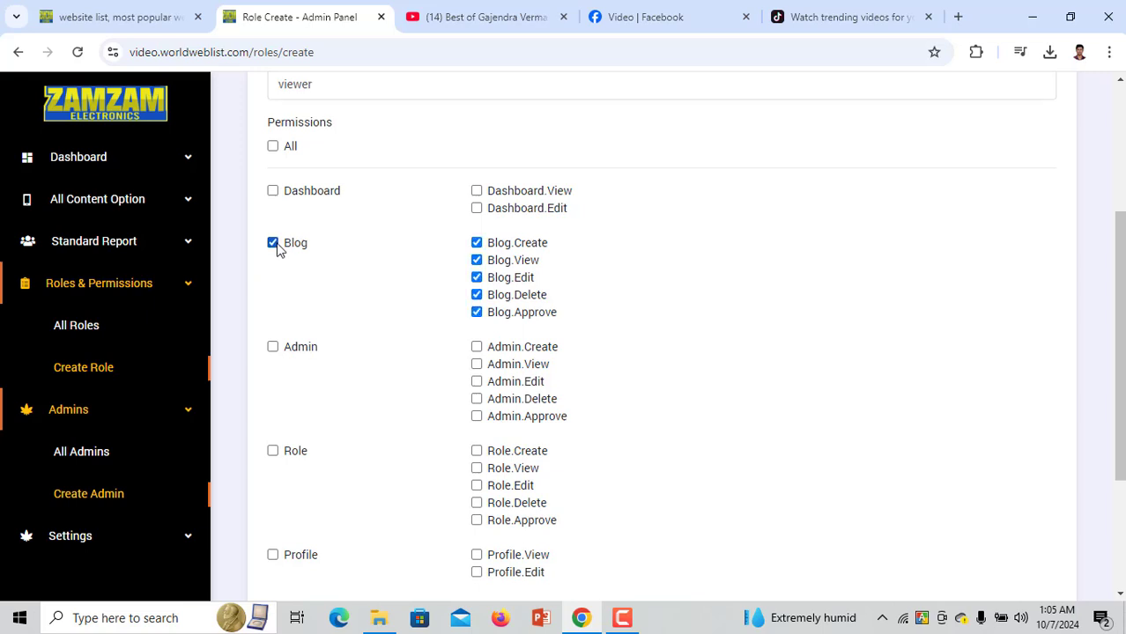
{"action": "left_click", "coordinate": [273, 244]}
{"action": "left_click", "coordinate": [475, 243]}
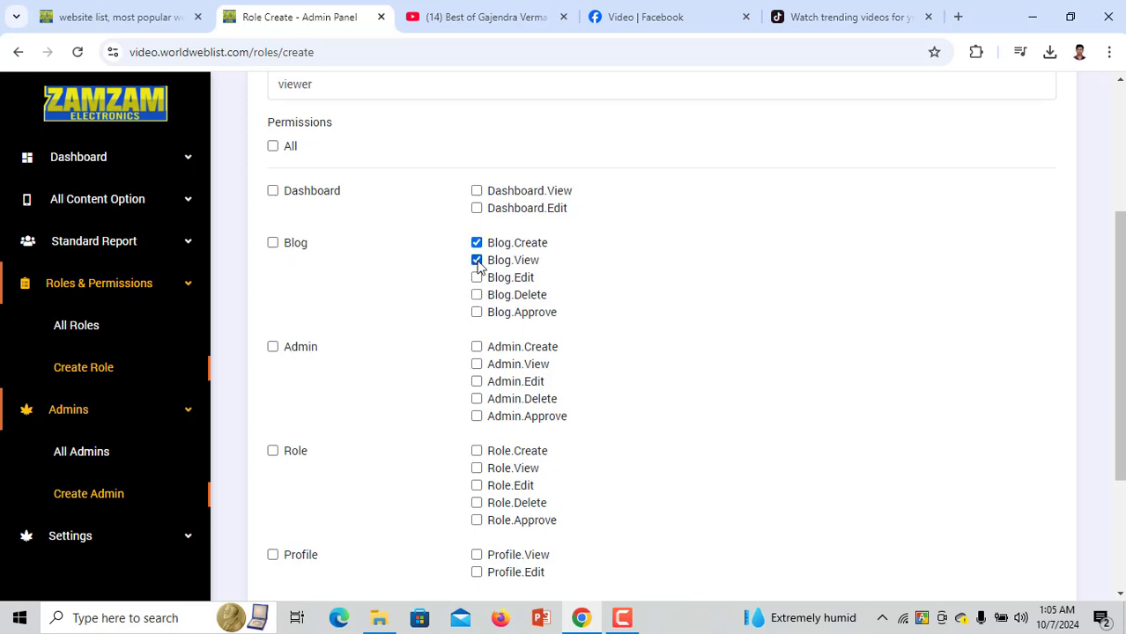
{"action": "left_click", "coordinate": [476, 243]}
{"action": "scroll", "coordinate": [469, 308], "scroll_direction": "down", "scroll_amount": 2}
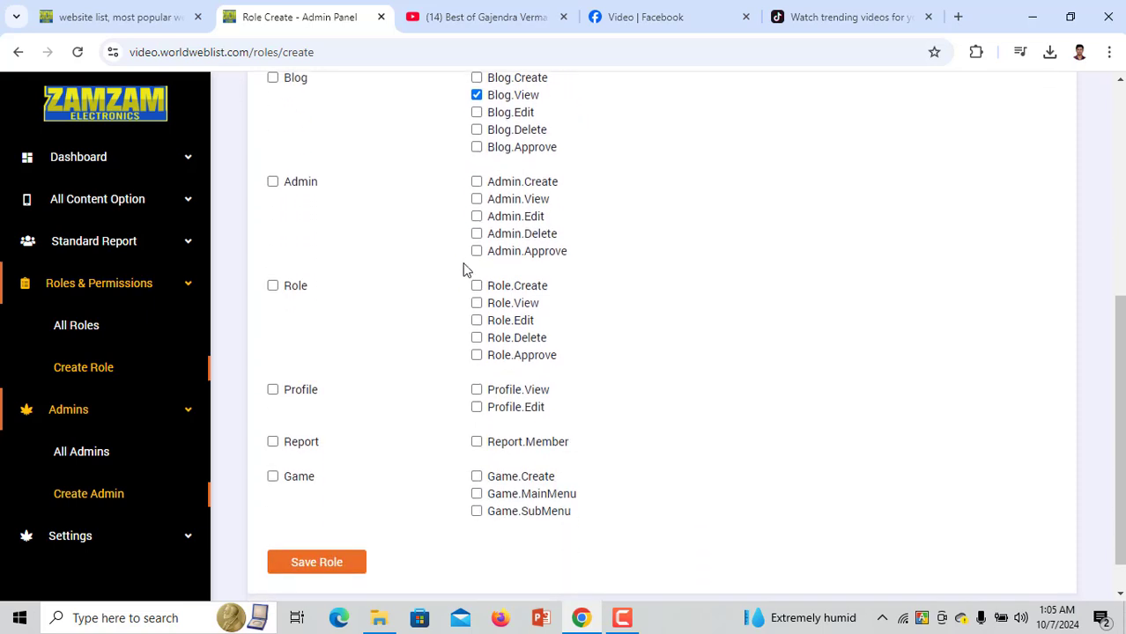
{"action": "scroll", "coordinate": [449, 339], "scroll_direction": "down", "scroll_amount": 1}
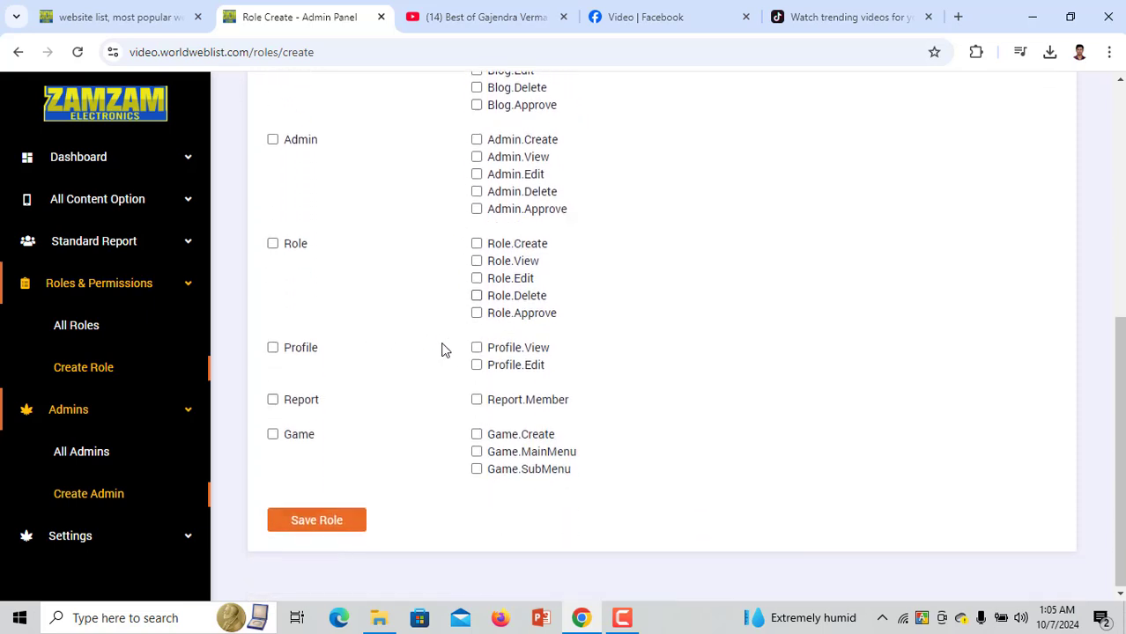
{"action": "left_click", "coordinate": [476, 347]}
{"action": "left_click", "coordinate": [476, 365]}
Save the viewer role and confirm it appears in the All Roles list
{"action": "scroll", "coordinate": [482, 262], "scroll_direction": "up", "scroll_amount": 3}
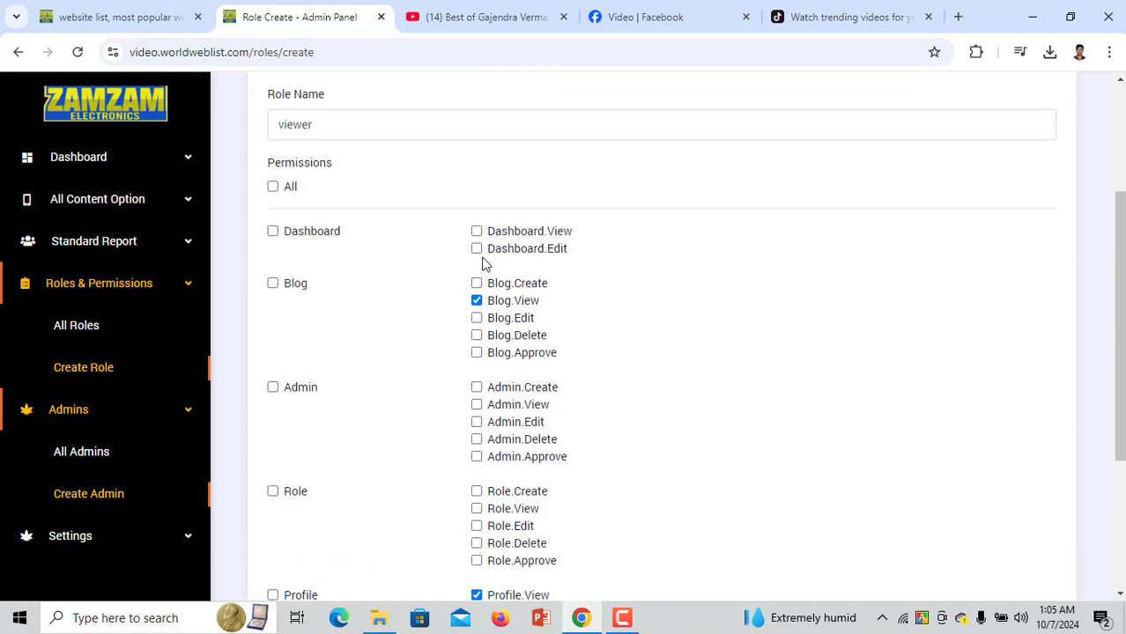
{"action": "scroll", "coordinate": [432, 300], "scroll_direction": "down", "scroll_amount": 3}
{"action": "left_click", "coordinate": [339, 519]}
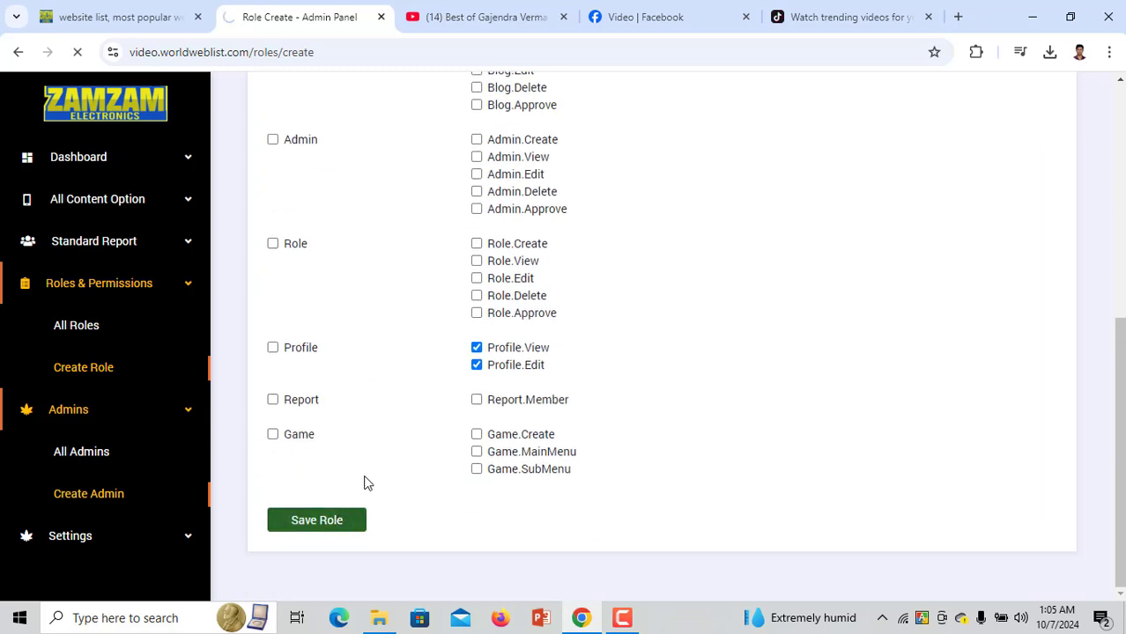
{"action": "scroll", "coordinate": [366, 483], "scroll_direction": "down", "scroll_amount": 3}
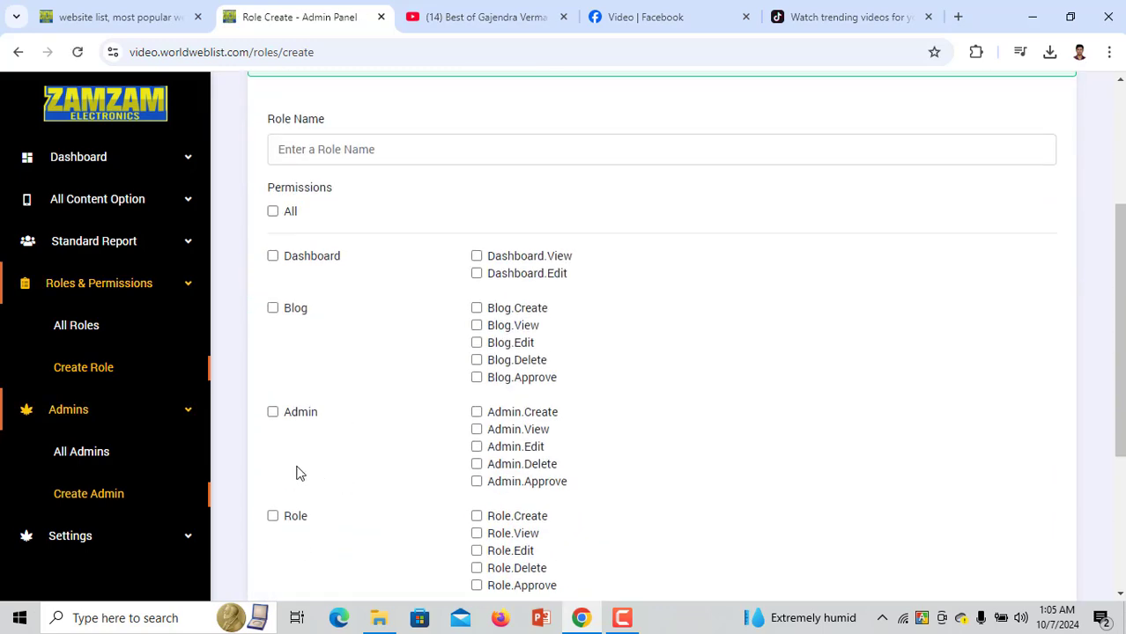
{"action": "left_click", "coordinate": [106, 330]}
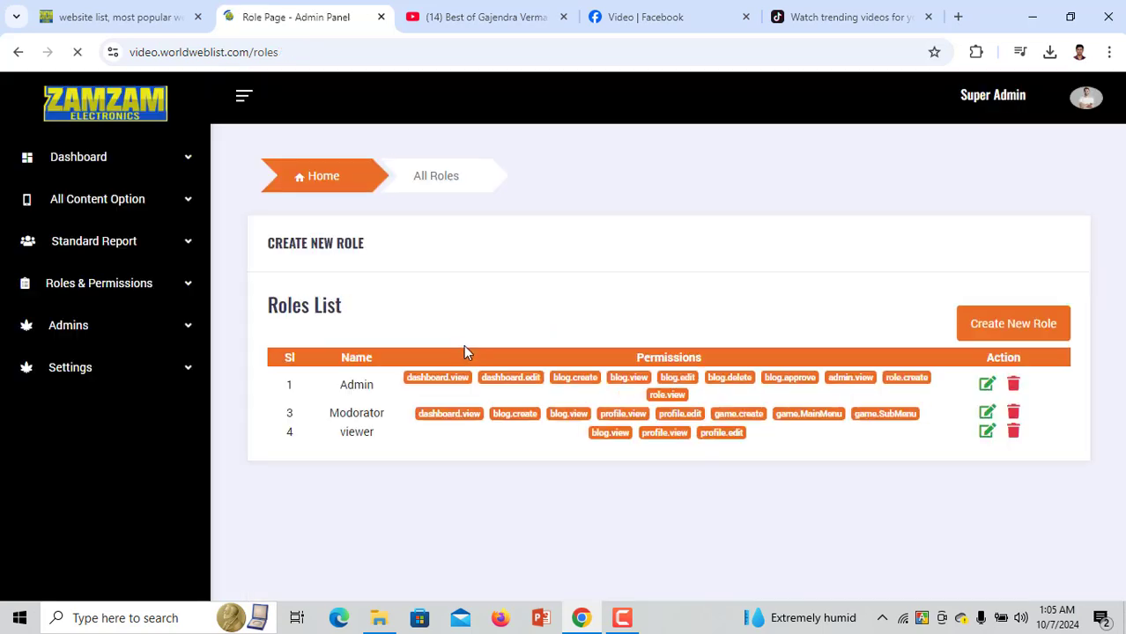
{"action": "left_click_drag", "start_coordinate": [335, 436], "coordinate": [403, 438]}
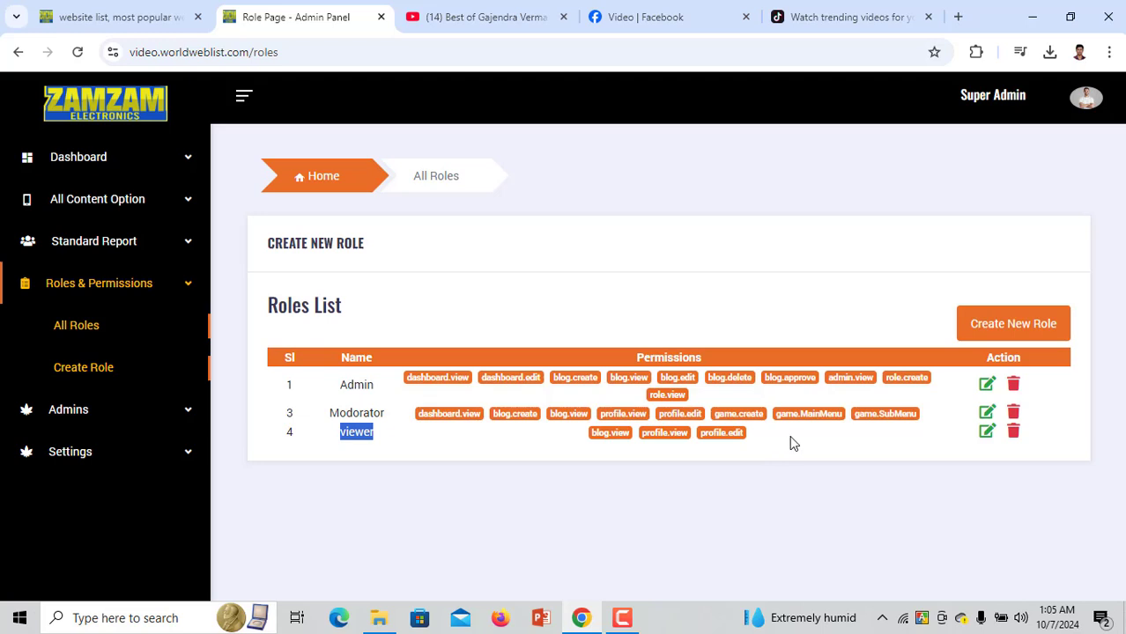
Open the Create Admin form and enter the new admin's name and e-mail address
{"action": "left_click", "coordinate": [121, 416]}
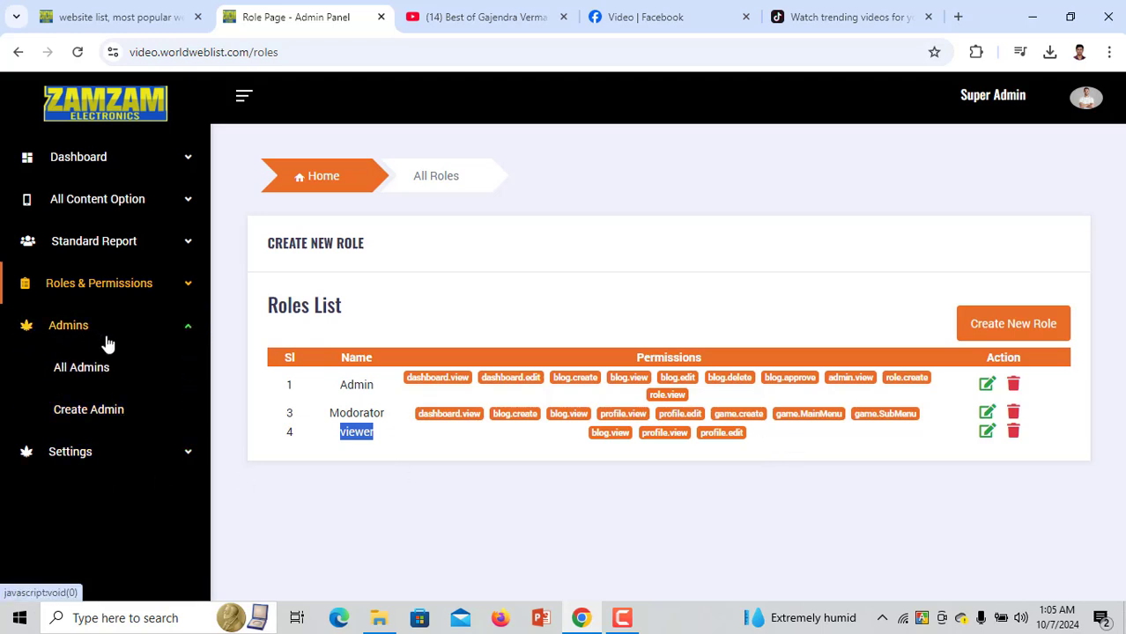
{"action": "left_click", "coordinate": [99, 370]}
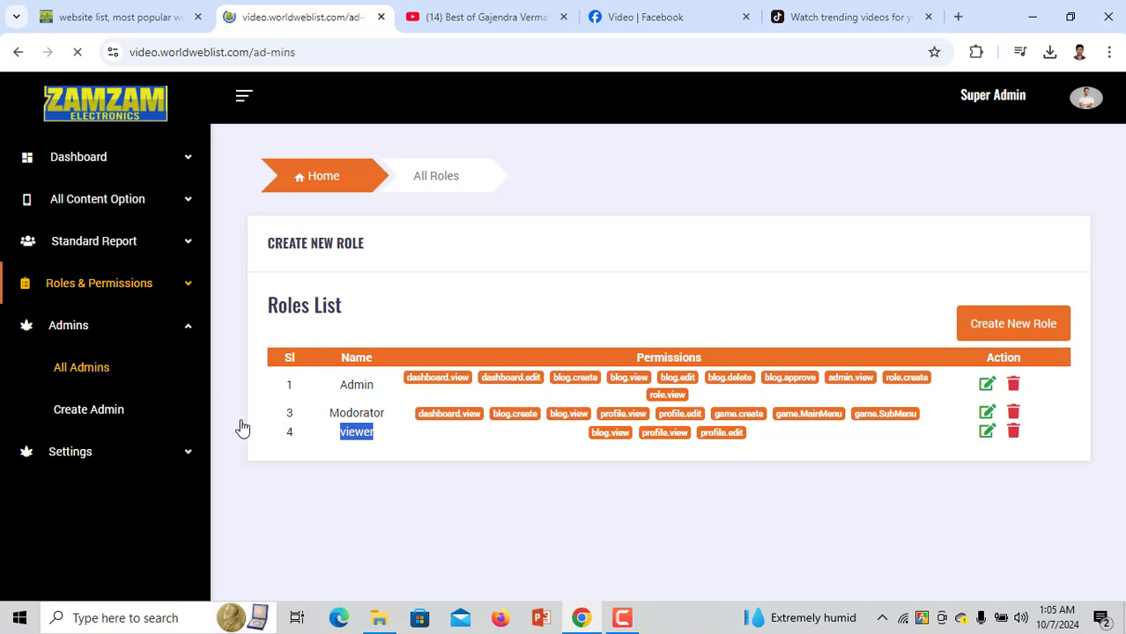
{"action": "scroll", "coordinate": [499, 464], "scroll_direction": "down", "scroll_amount": 2}
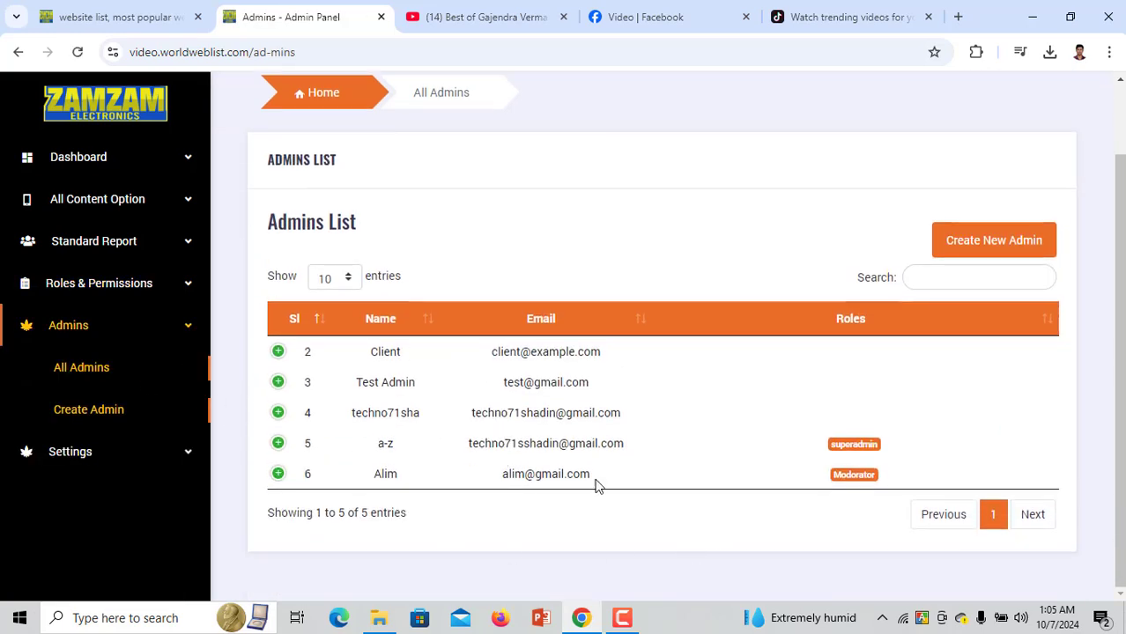
{"action": "left_click", "coordinate": [97, 421]}
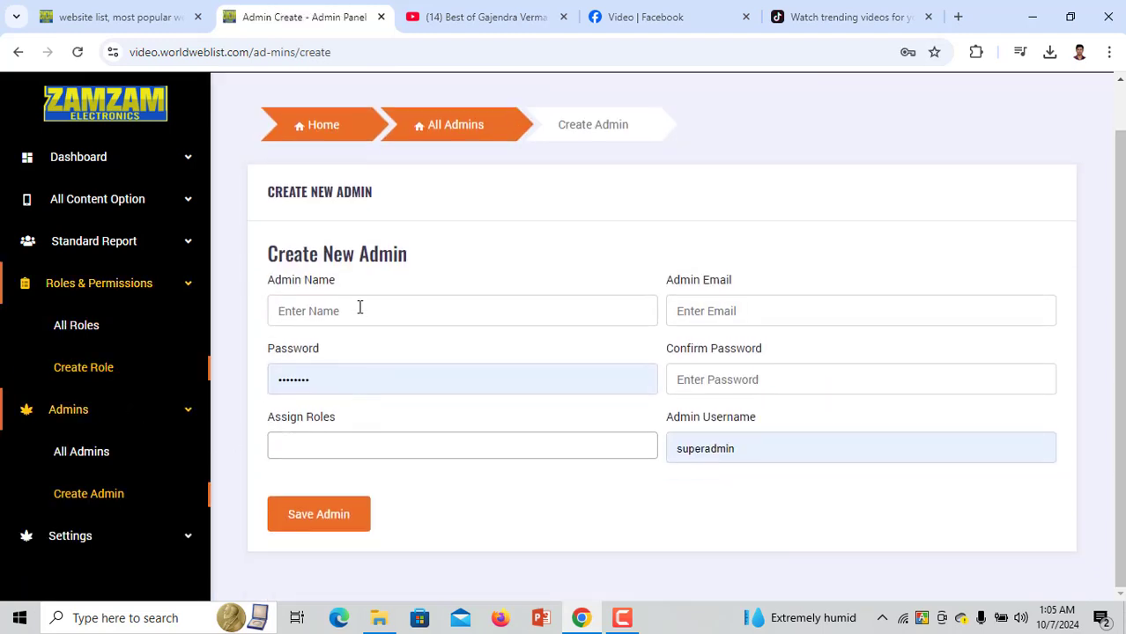
{"action": "left_click", "coordinate": [360, 308]}
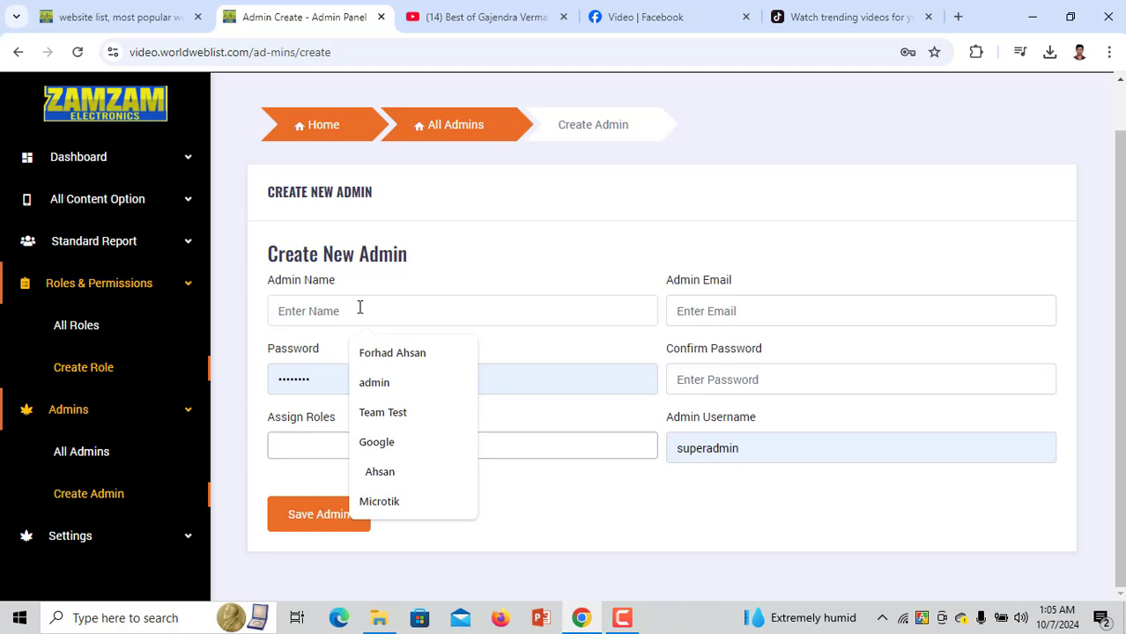
{"action": "type", "text": "Rakib"}
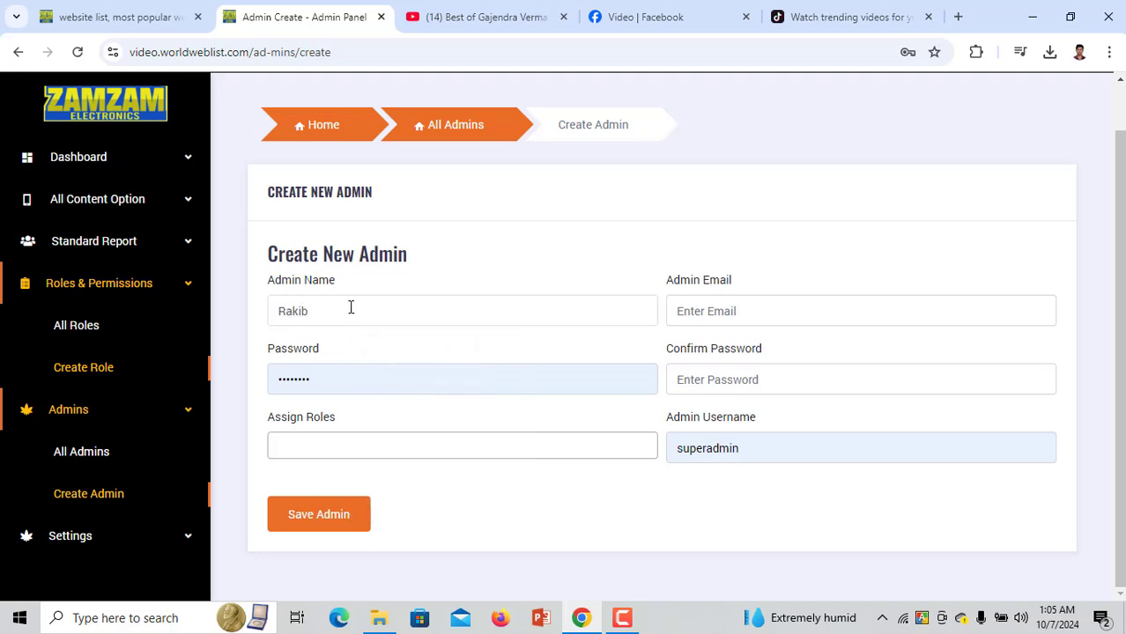
{"action": "left_click", "coordinate": [751, 313]}
{"action": "left_click", "coordinate": [826, 356]}
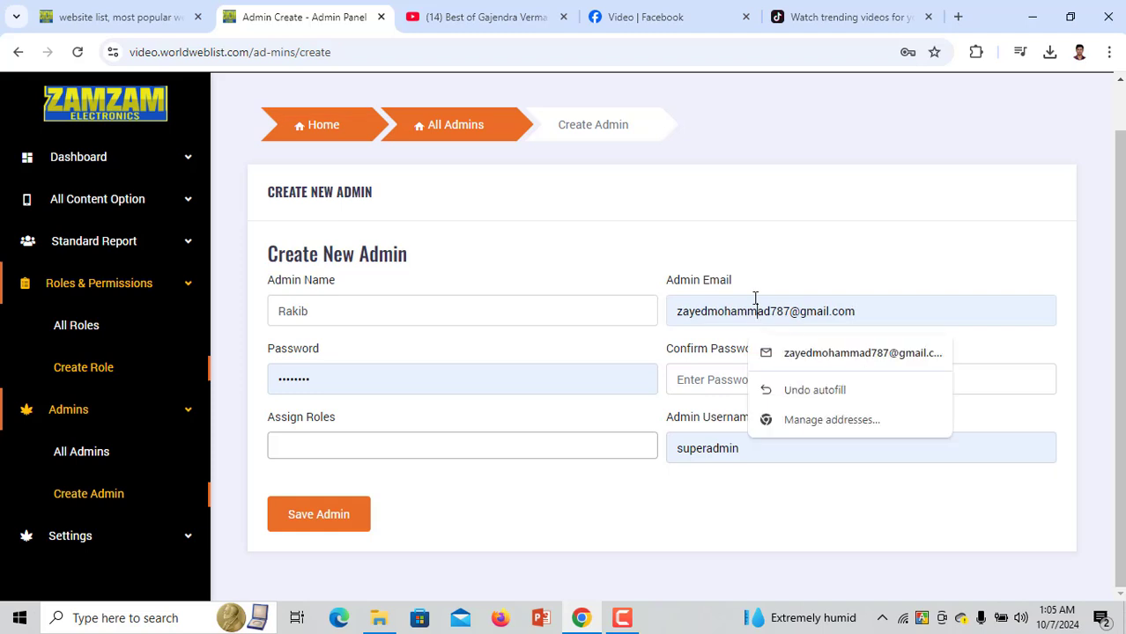
{"action": "double_click", "coordinate": [755, 301]}
{"action": "type", "text": "rak"}
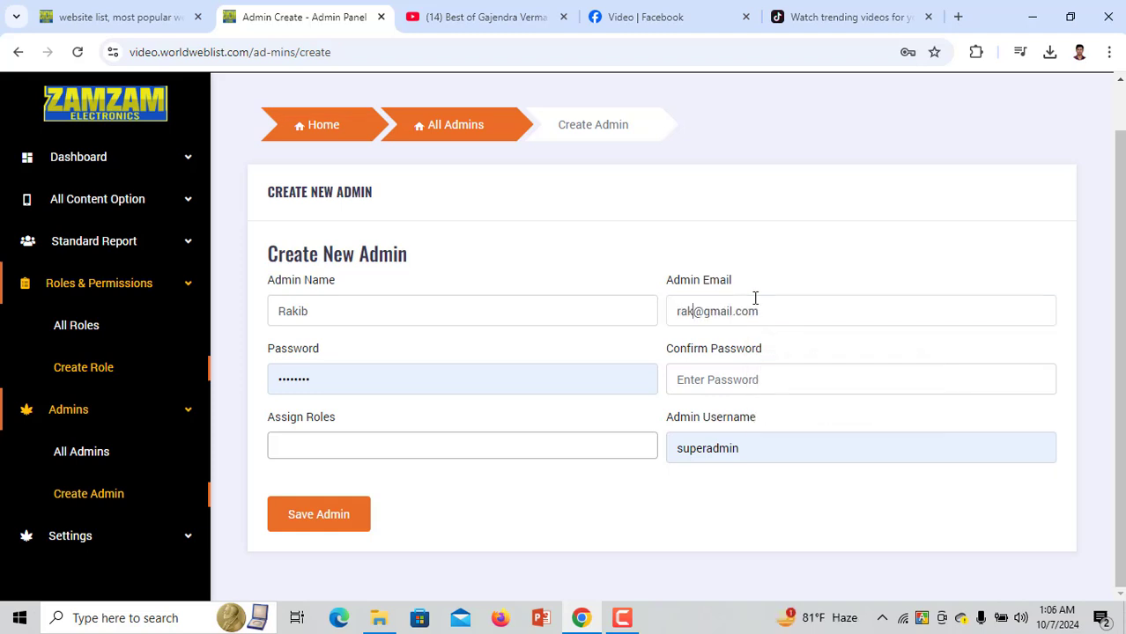
{"action": "type", "text": "b"}
{"action": "key", "text": "BackSpace"}
{"action": "type", "text": "ib"}
Fill in the password fields and assign the viewer role
{"action": "left_click", "coordinate": [753, 377]}
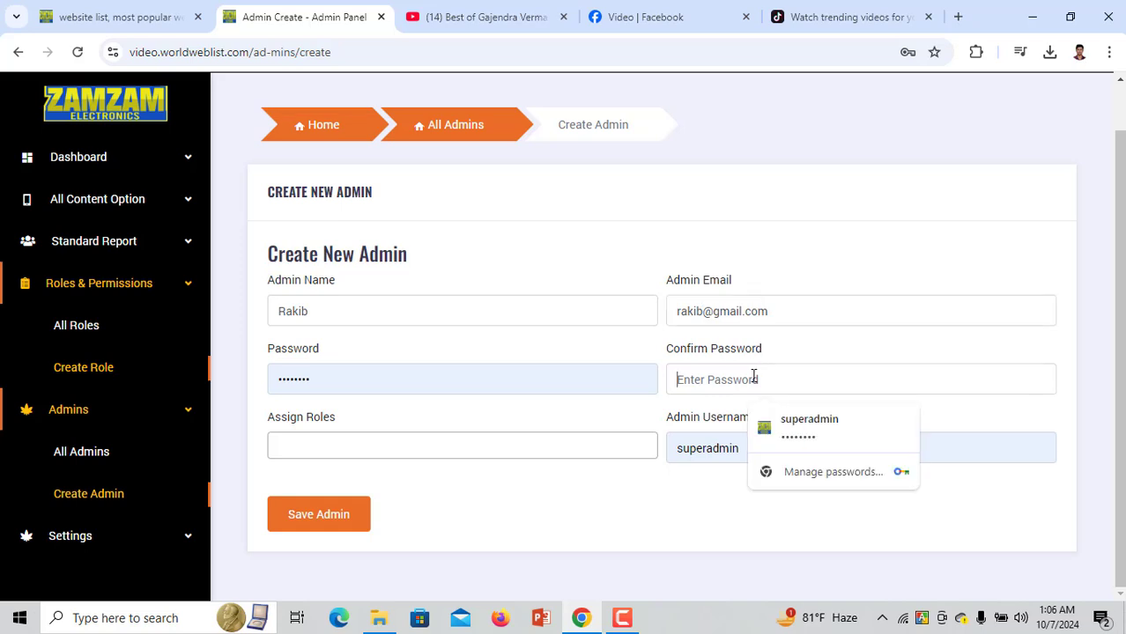
{"action": "type", "text": "123"}
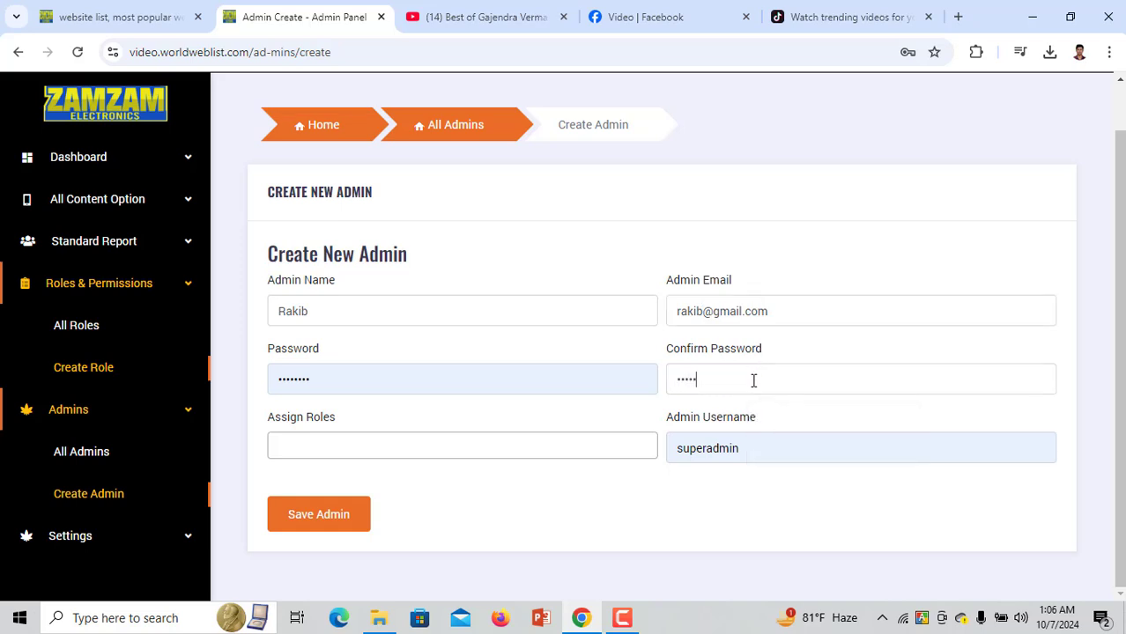
{"action": "left_click", "coordinate": [540, 450]}
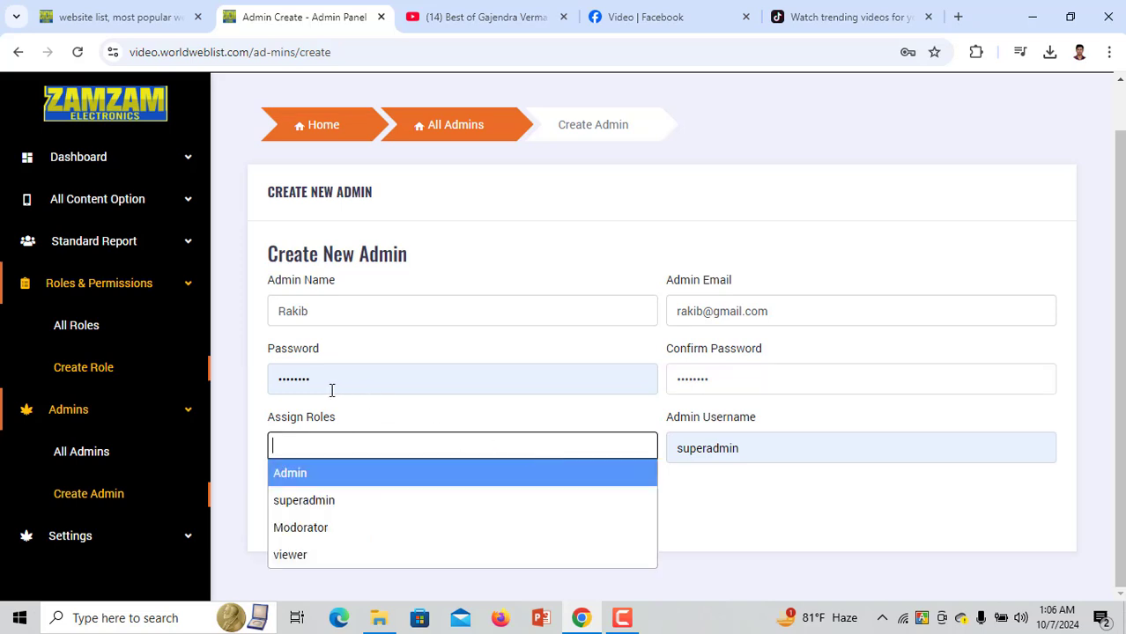
{"action": "left_click_drag", "start_coordinate": [331, 390], "coordinate": [250, 385]}
{"action": "type", "text": "12345678"}
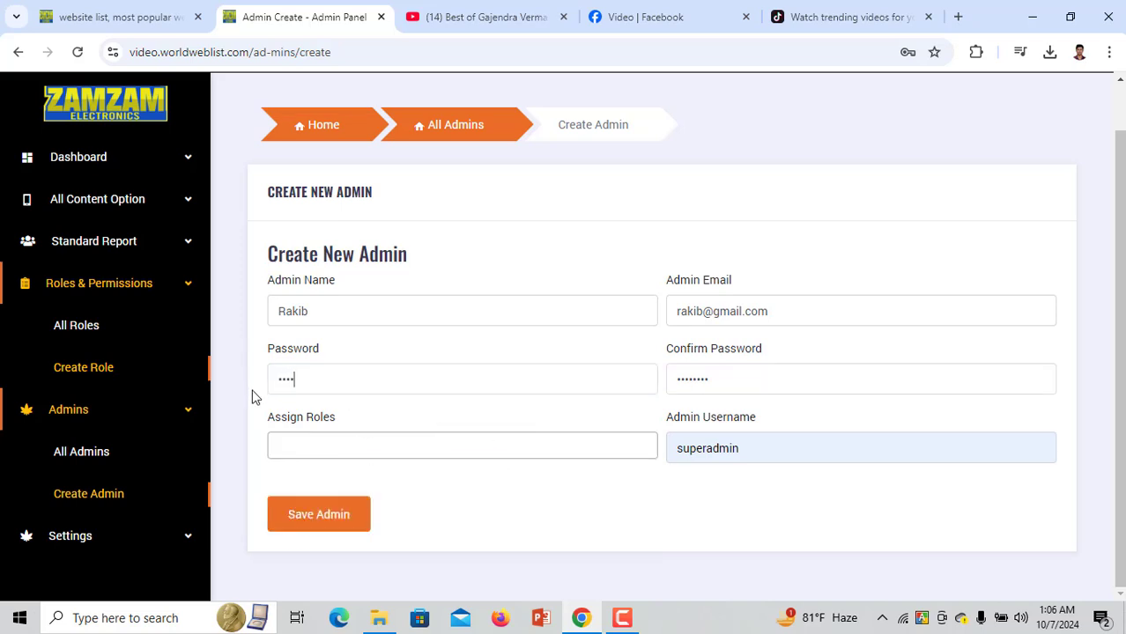
{"action": "left_click", "coordinate": [327, 450]}
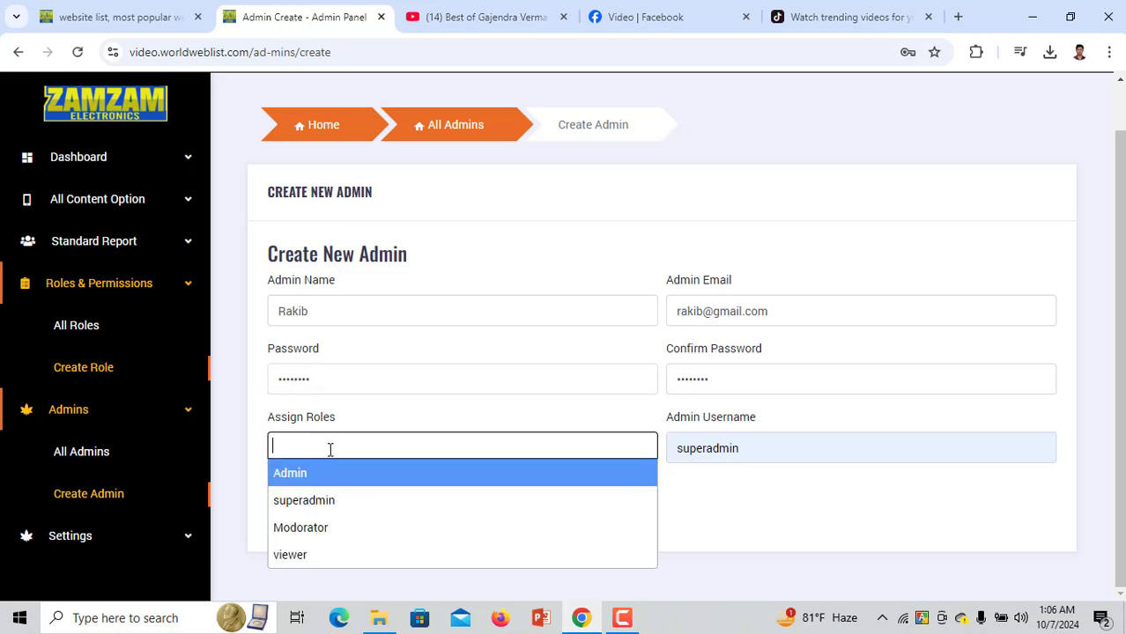
{"action": "left_click", "coordinate": [334, 555]}
Set the admin username and save the new admin account
{"action": "left_click", "coordinate": [749, 449]}
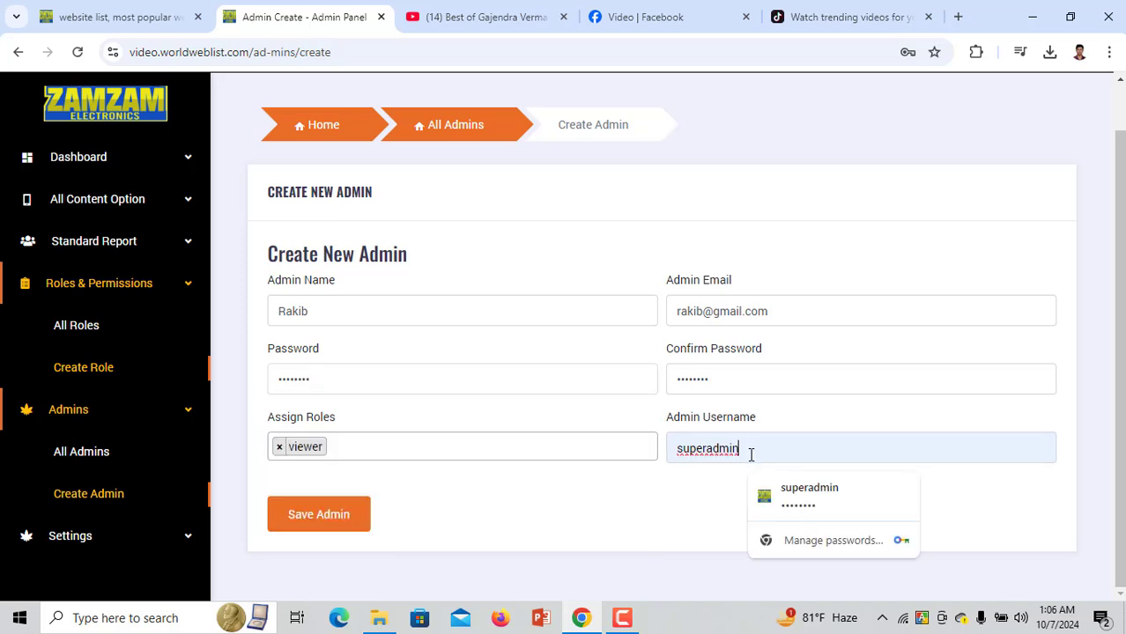
{"action": "key", "text": "ctrl+a"}
{"action": "type", "text": "vi"}
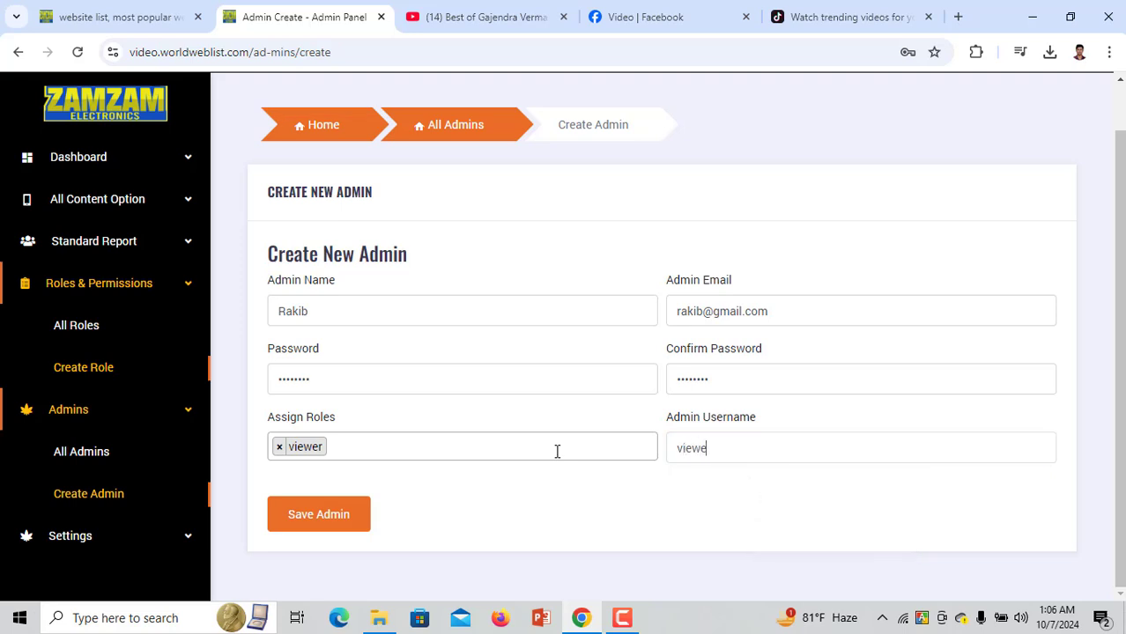
{"action": "left_click", "coordinate": [337, 515]}
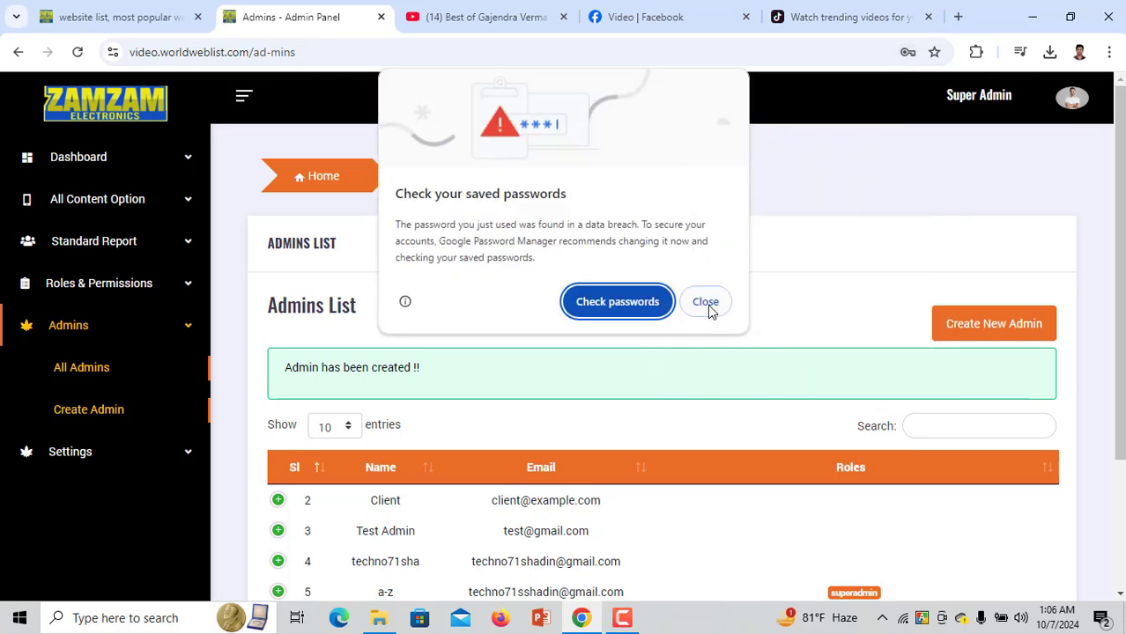
Dismiss the browser password prompts and go to Settings > General Setting
{"action": "left_click", "coordinate": [708, 303]}
{"action": "left_click", "coordinate": [912, 302]}
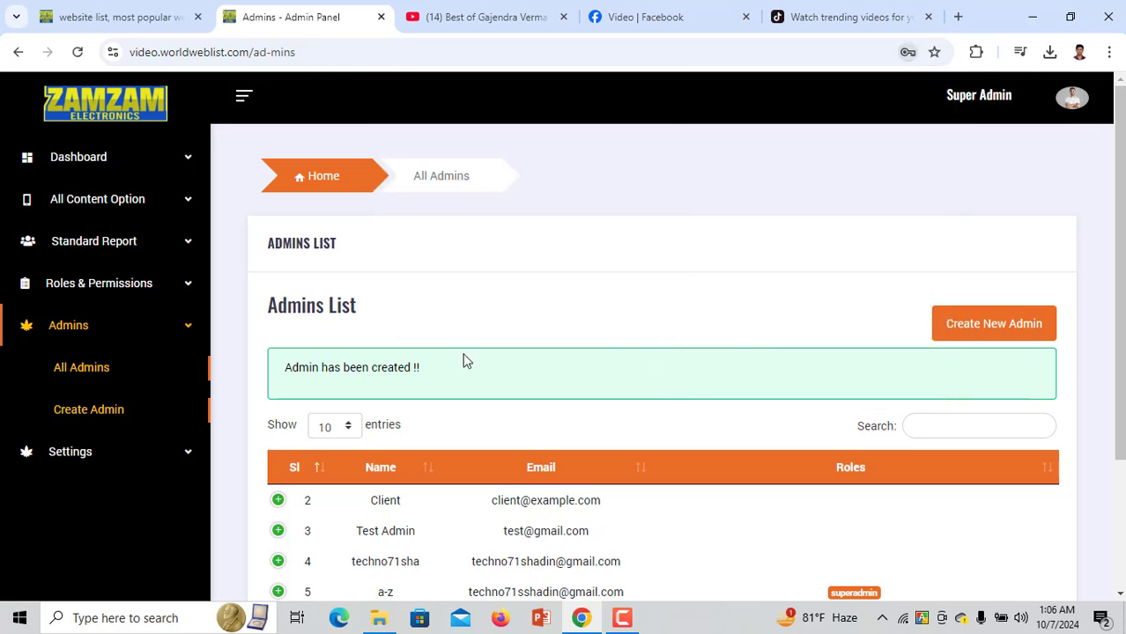
{"action": "left_click", "coordinate": [93, 452]}
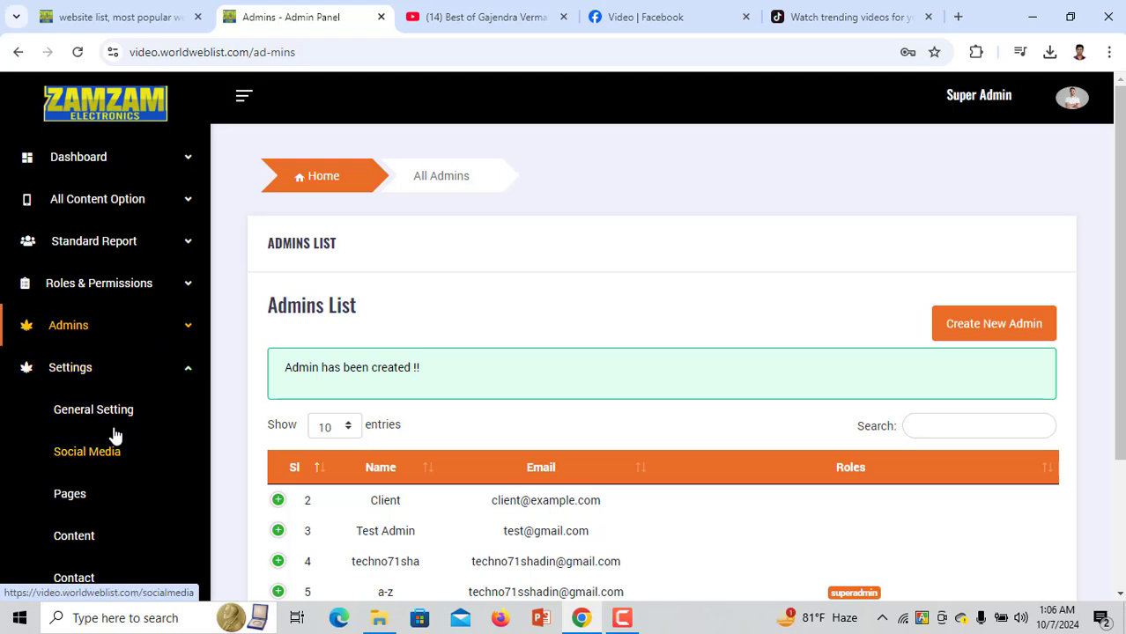
{"action": "left_click", "coordinate": [111, 411]}
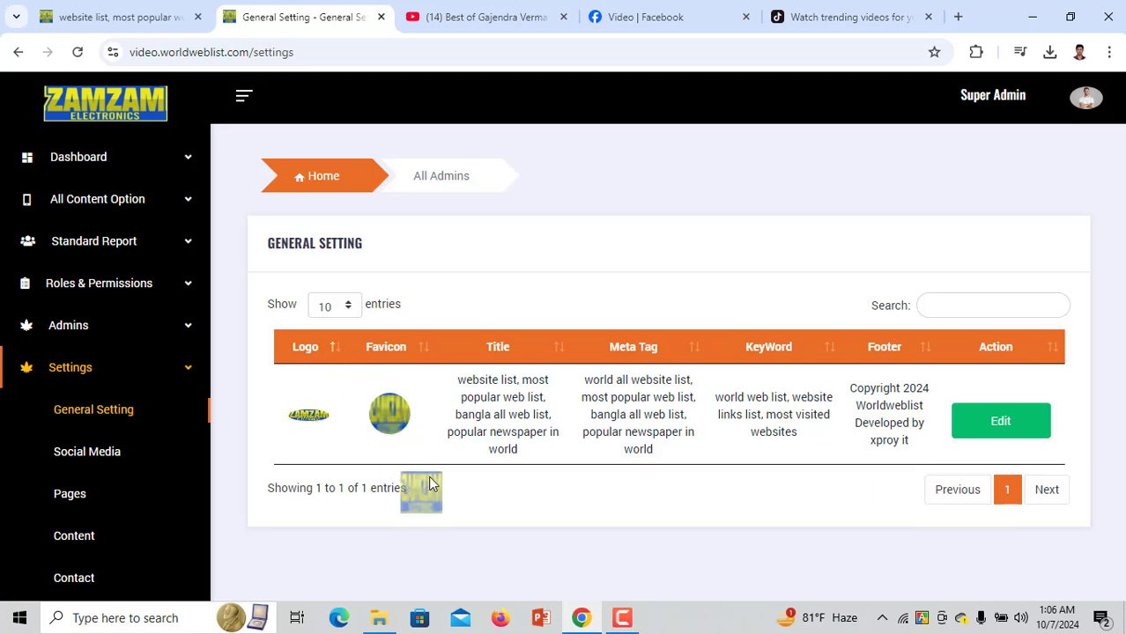
Prefix the site title with 'Edit', save the settings, and open the Social Media list
{"action": "left_click_drag", "start_coordinate": [504, 397], "coordinate": [582, 473]}
{"action": "left_click", "coordinate": [745, 487]}
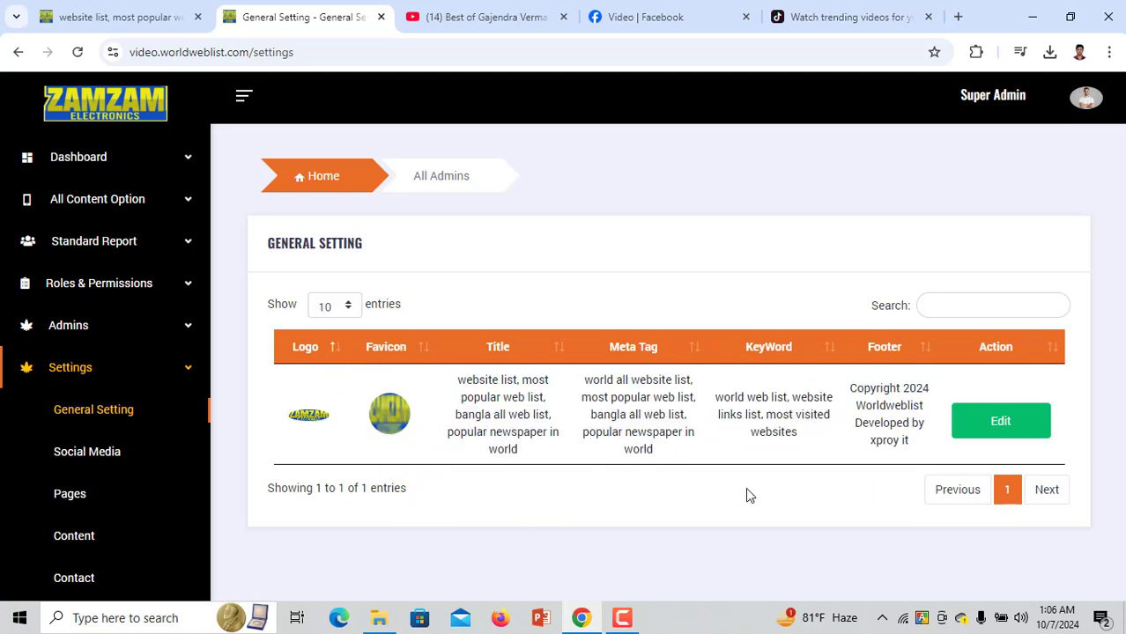
{"action": "left_click", "coordinate": [1003, 430]}
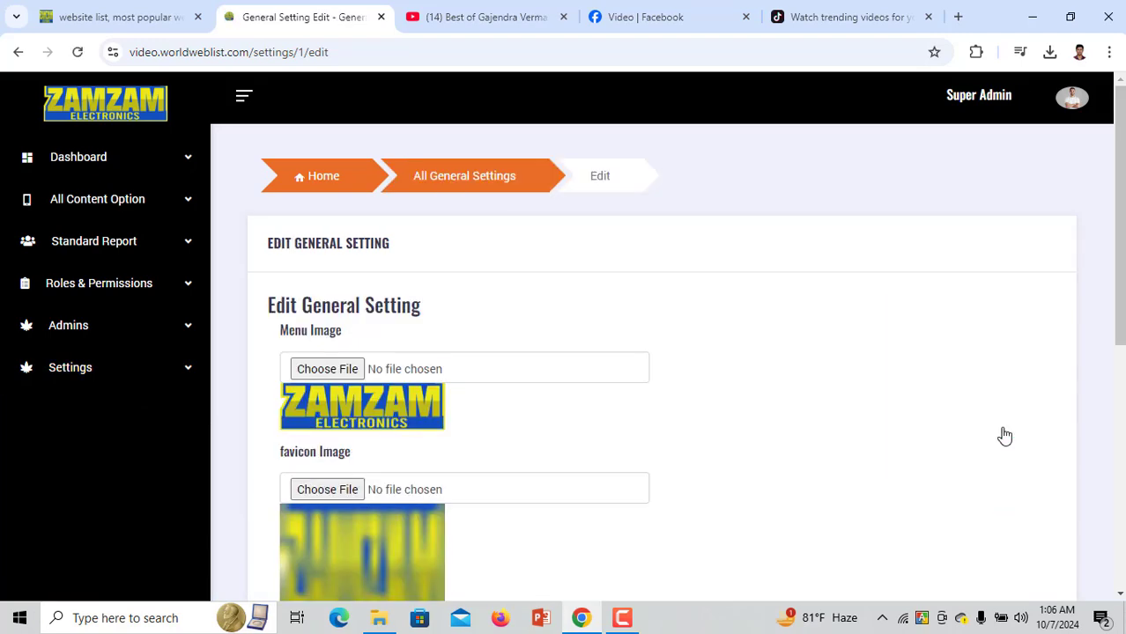
{"action": "scroll", "coordinate": [362, 394], "scroll_direction": "down", "scroll_amount": 5}
{"action": "scroll", "coordinate": [362, 398], "scroll_direction": "down", "scroll_amount": 1}
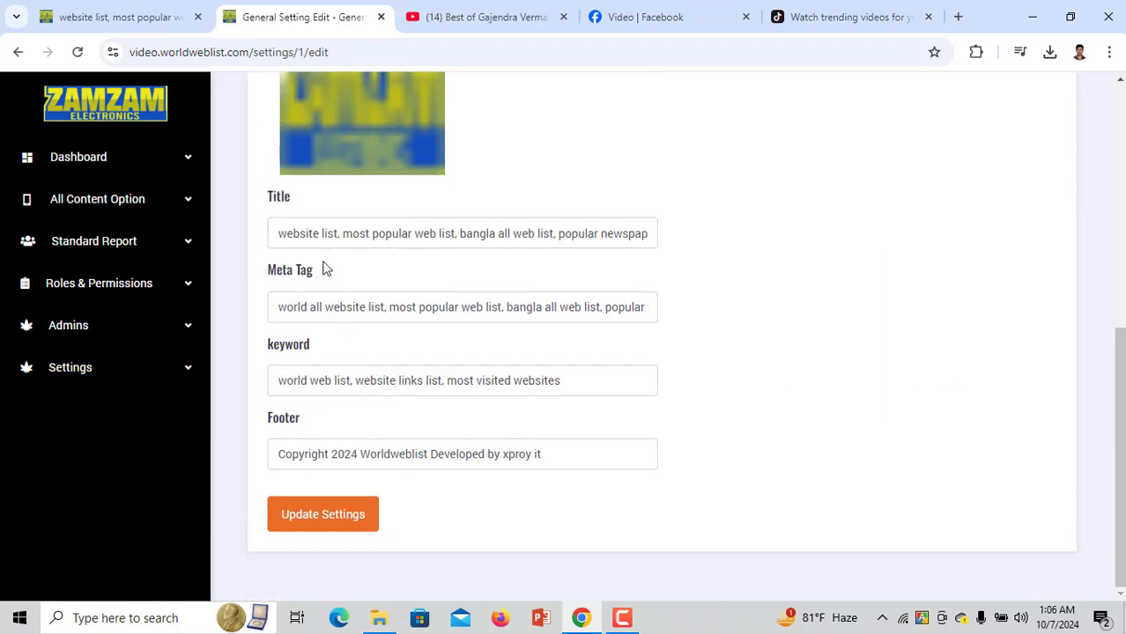
{"action": "left_click", "coordinate": [278, 233]}
{"action": "type", "text": "Edit"}
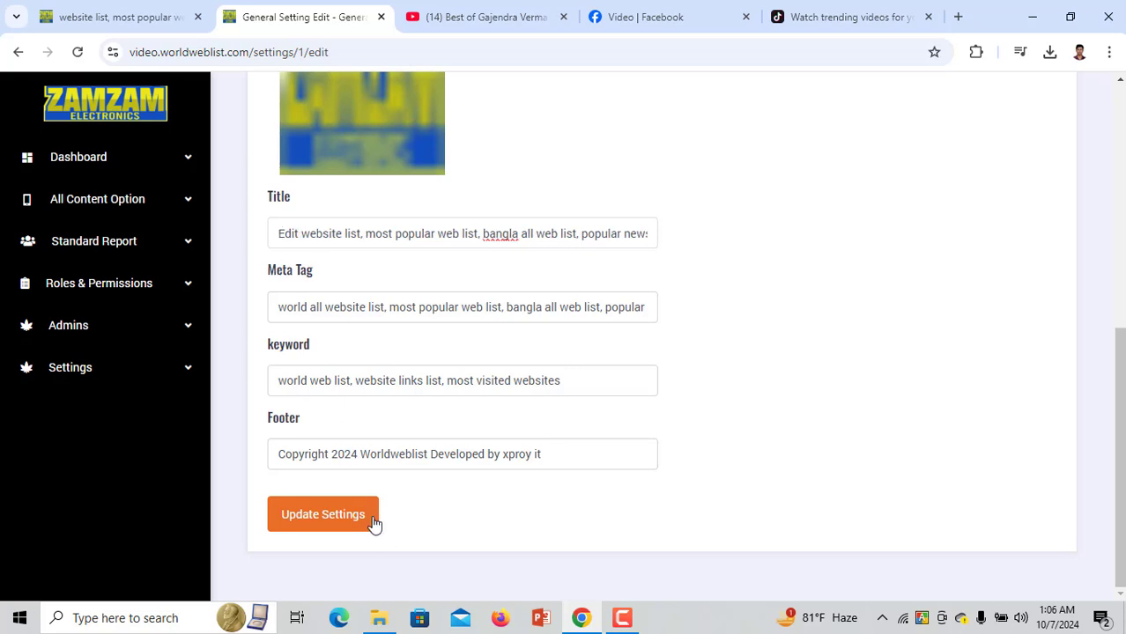
{"action": "left_click", "coordinate": [368, 518]}
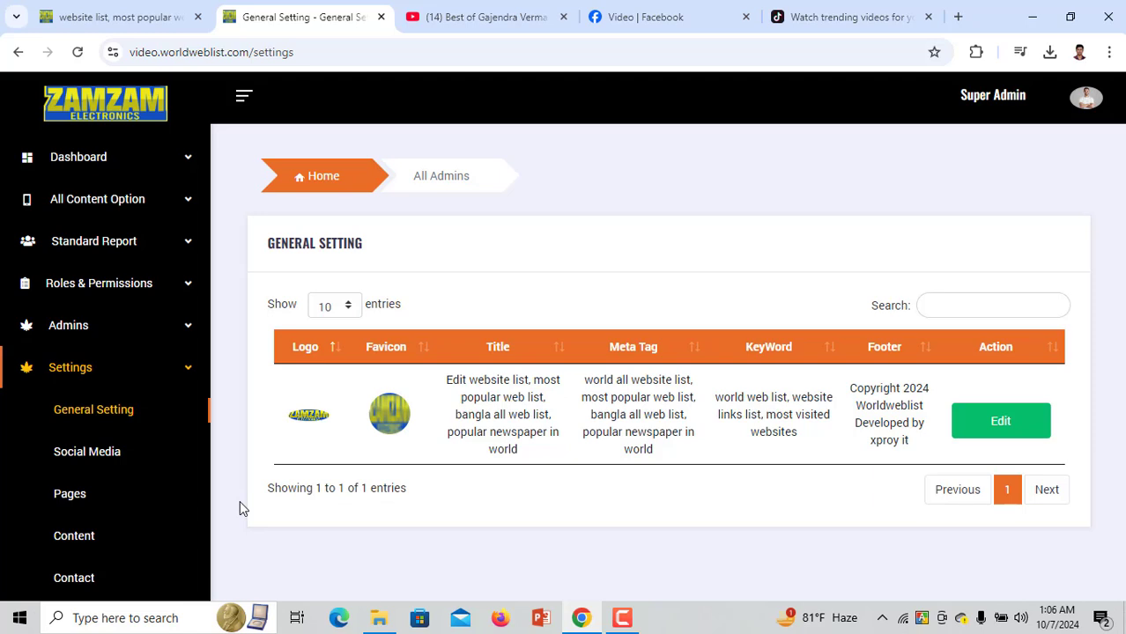
{"action": "left_click_drag", "start_coordinate": [467, 384], "coordinate": [446, 385]}
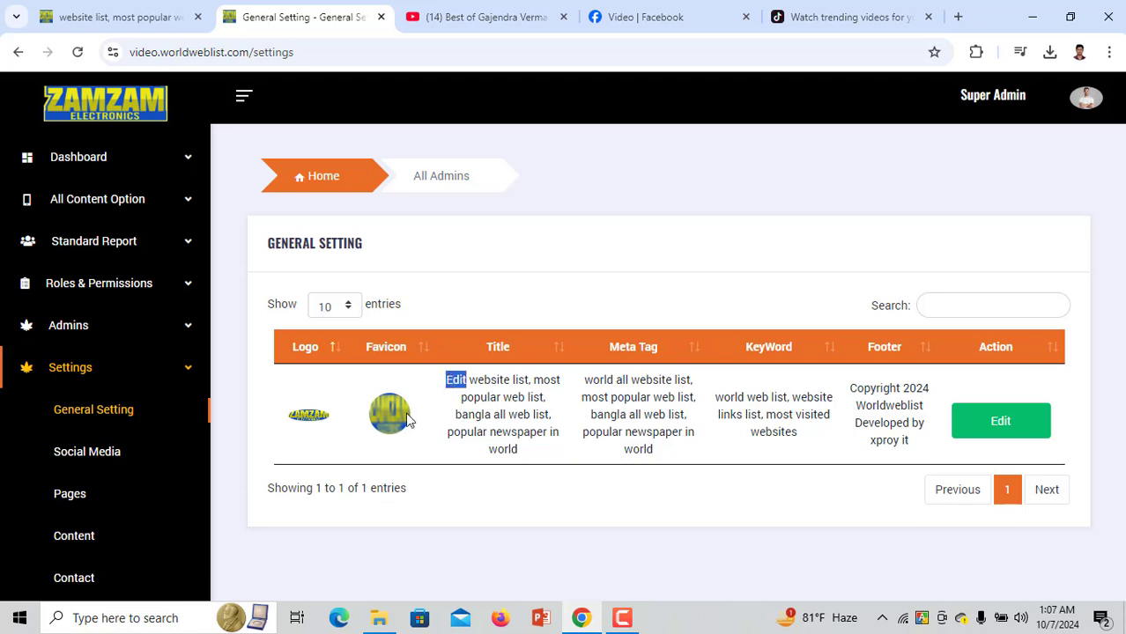
{"action": "left_click", "coordinate": [113, 459]}
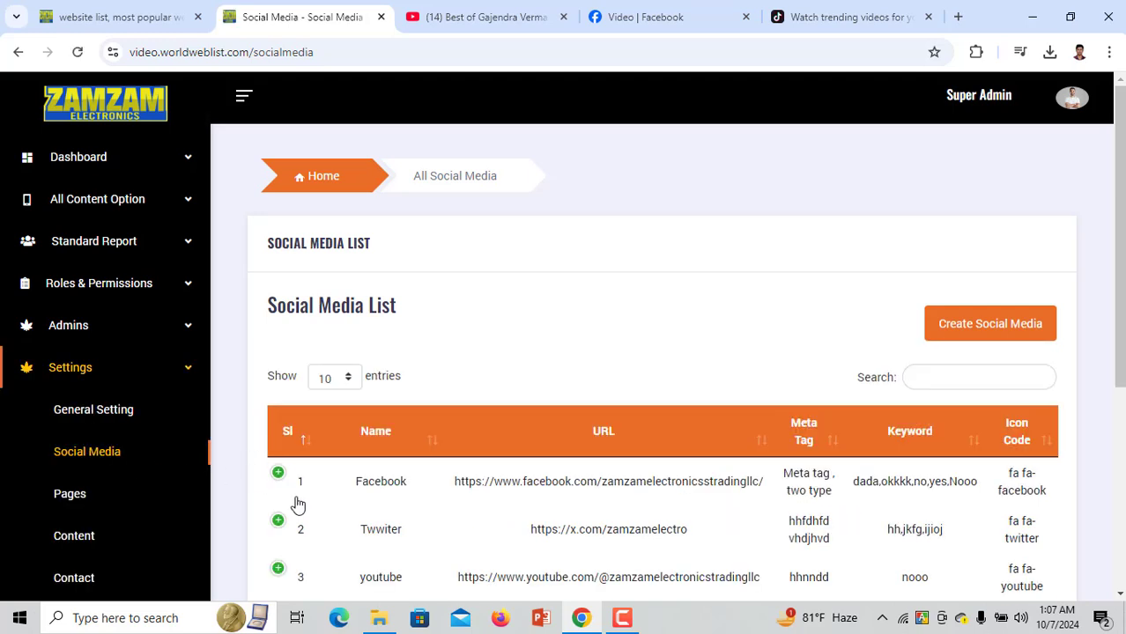
Check the live site's footer social icons, then open the Create Social Media form
{"action": "left_click", "coordinate": [145, 7]}
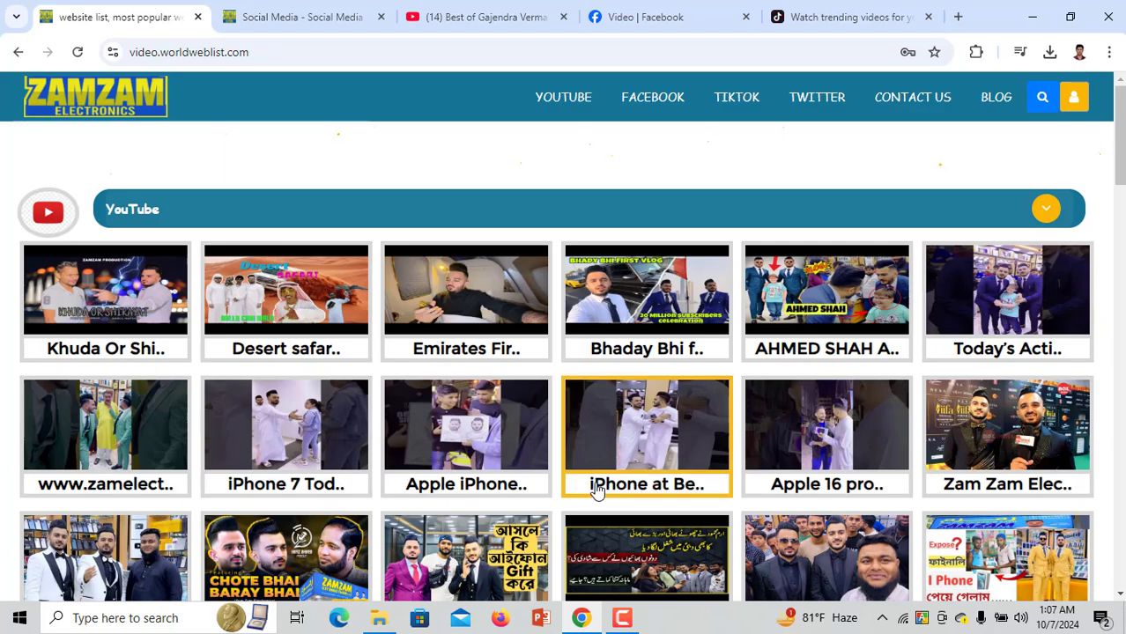
{"action": "scroll", "coordinate": [596, 487], "scroll_direction": "down", "scroll_amount": 10}
{"action": "scroll", "coordinate": [600, 486], "scroll_direction": "down", "scroll_amount": 5}
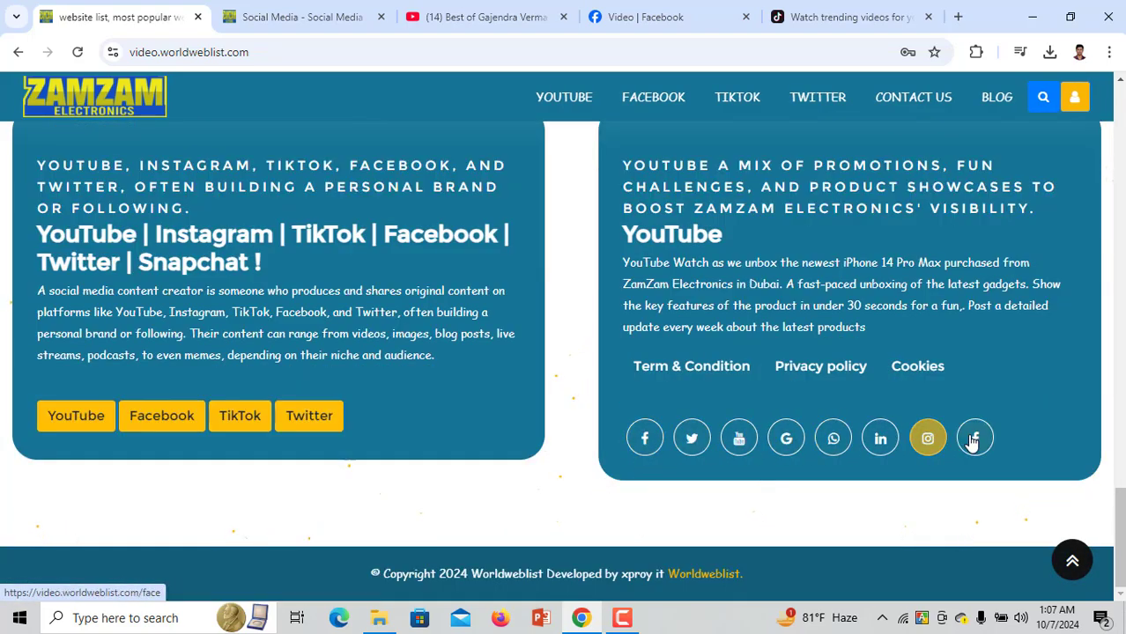
{"action": "left_click", "coordinate": [350, 7]}
{"action": "scroll", "coordinate": [426, 420], "scroll_direction": "down", "scroll_amount": 3}
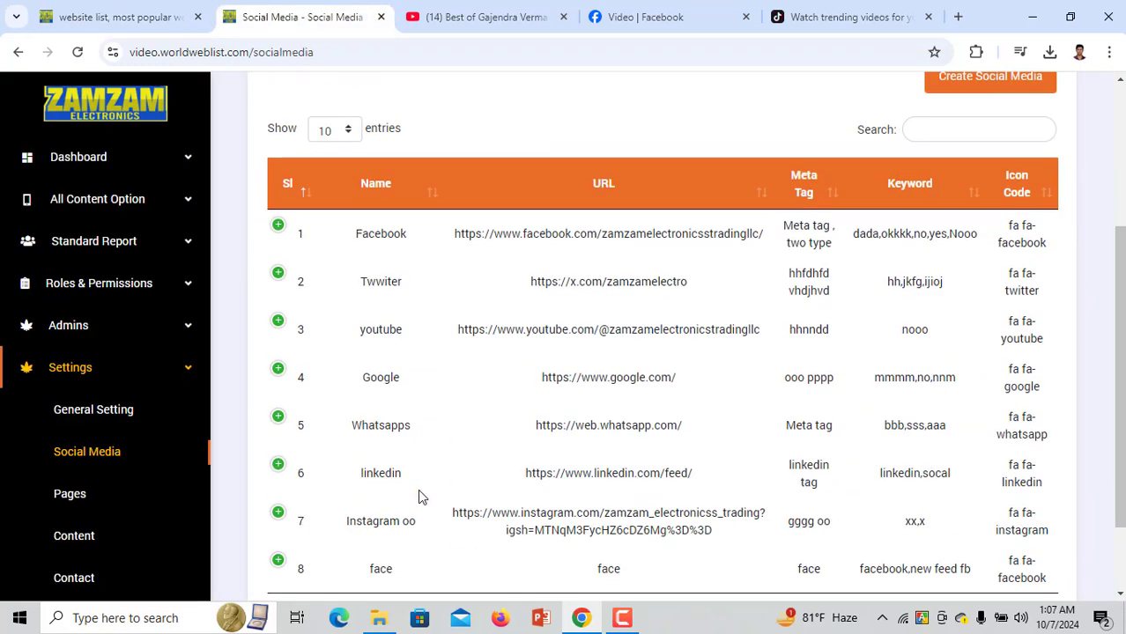
{"action": "left_click_drag", "start_coordinate": [360, 231], "coordinate": [410, 241]}
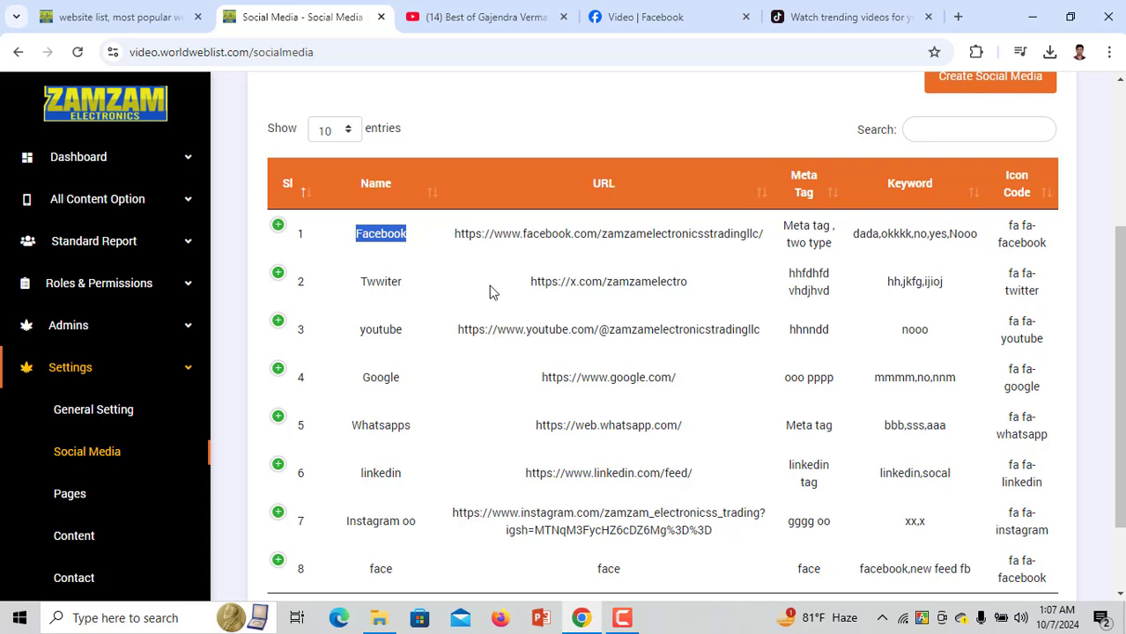
{"action": "left_click_drag", "start_coordinate": [761, 234], "coordinate": [456, 230]}
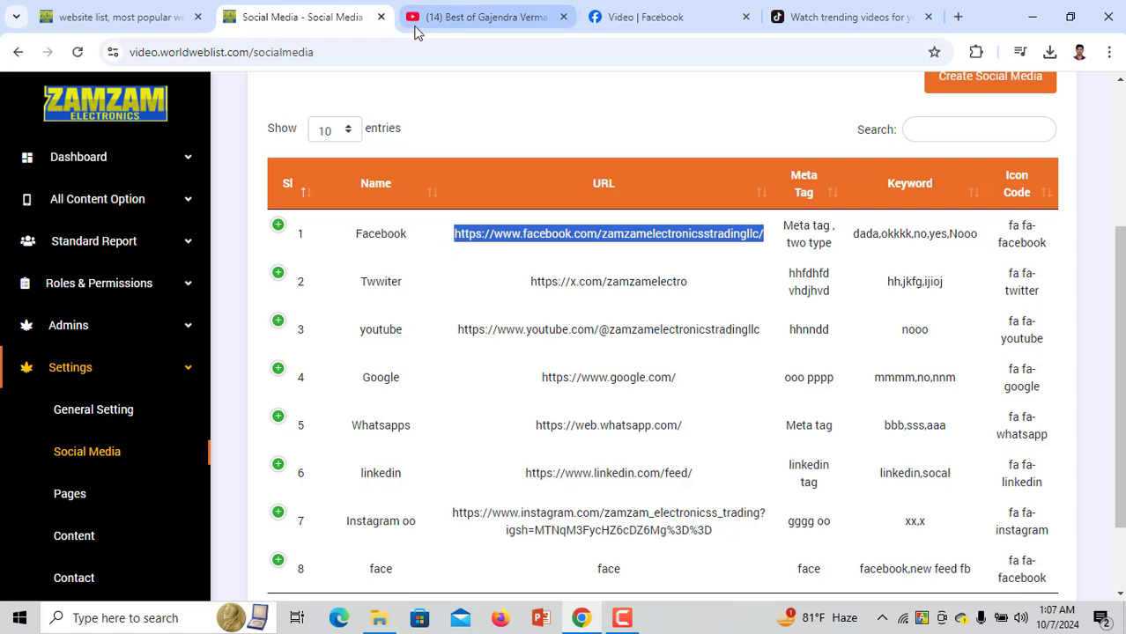
{"action": "left_click", "coordinate": [997, 95]}
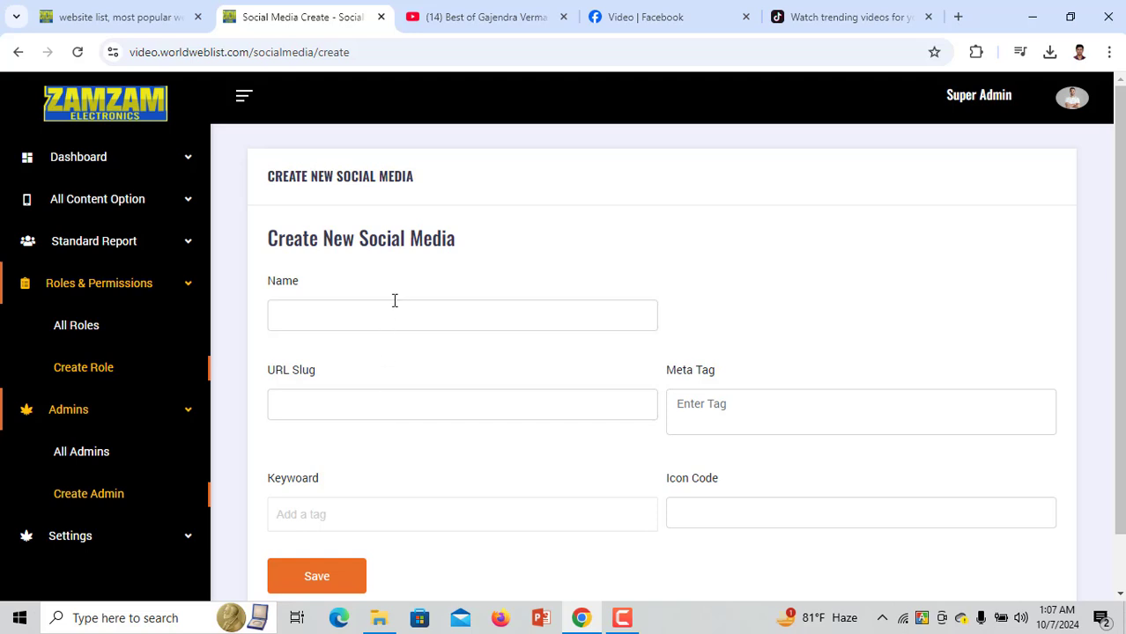
Enter Google as the social media name and 'google r' as the URL slug
{"action": "left_click", "coordinate": [395, 316]}
{"action": "type", "text": "gle"}
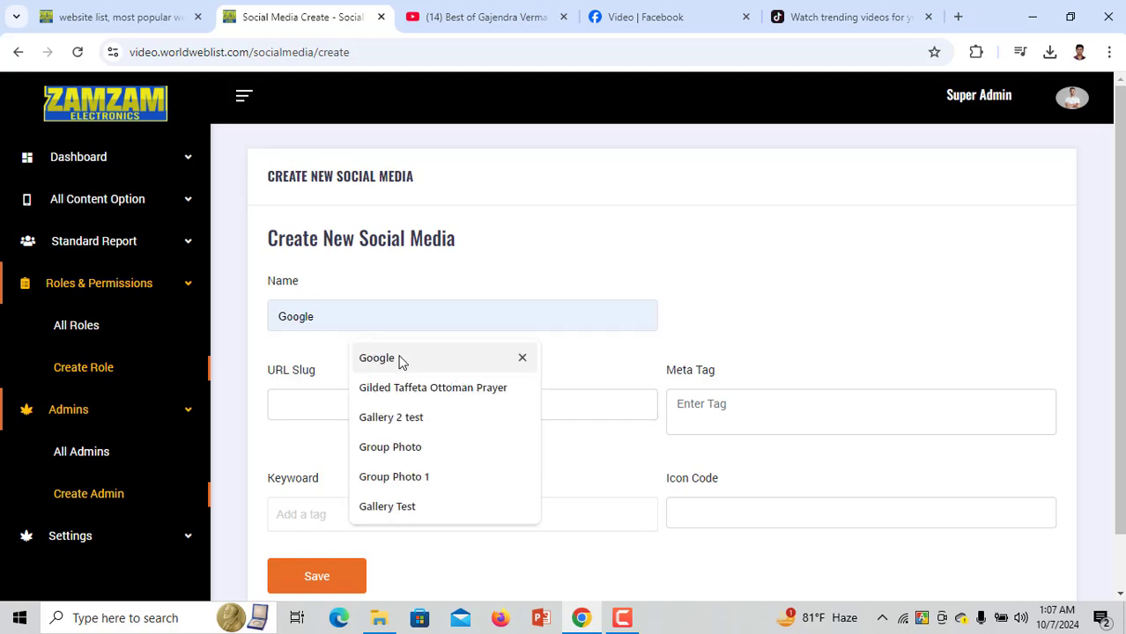
{"action": "left_click", "coordinate": [396, 357]}
{"action": "left_click", "coordinate": [363, 396]}
{"action": "type", "text": "goog"}
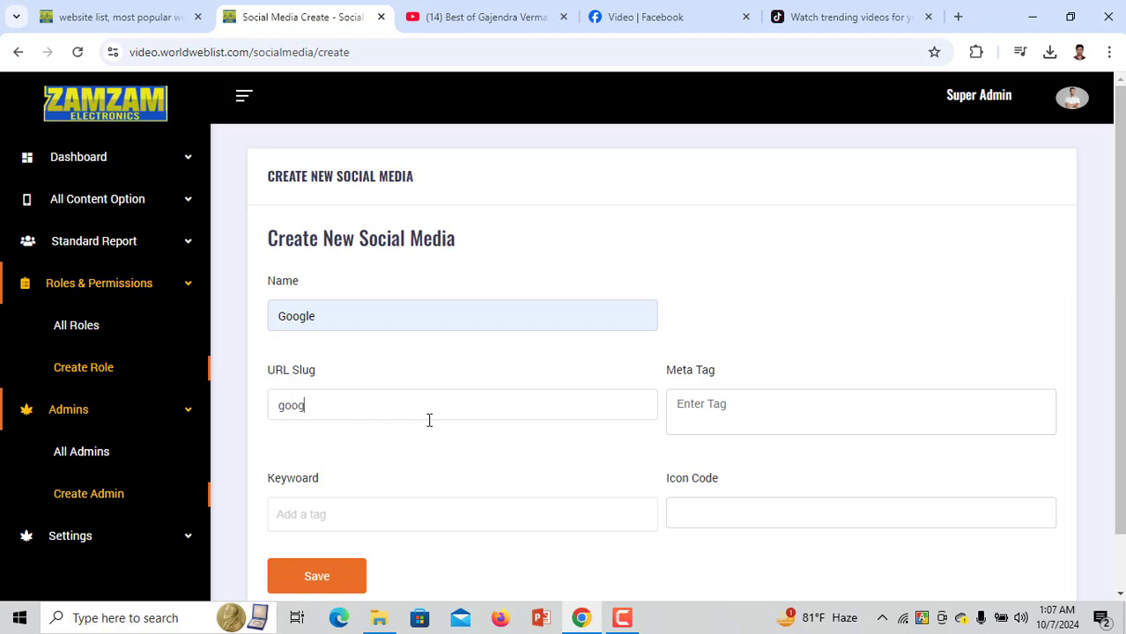
{"action": "type", "text": "le r"}
Set meta tag Google, icon code fa fa-google and keyword Google, then save
{"action": "double_click", "coordinate": [315, 321]}
{"action": "key", "text": "ctrl+c"}
{"action": "left_click", "coordinate": [728, 407]}
{"action": "key", "text": "ctrl+v"}
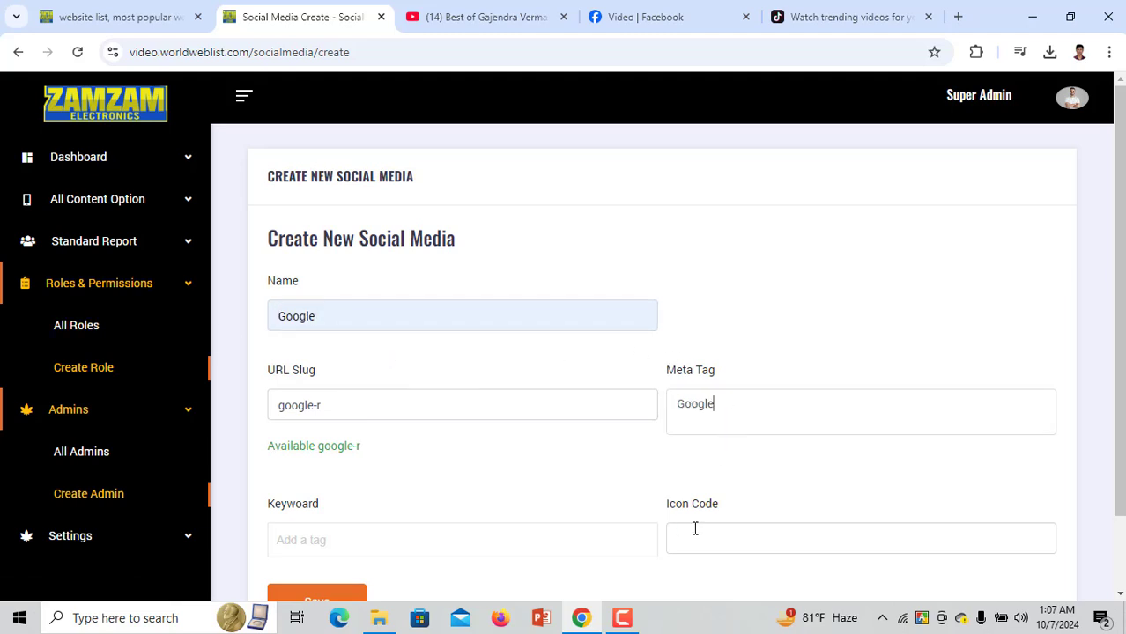
{"action": "left_click", "coordinate": [695, 529]}
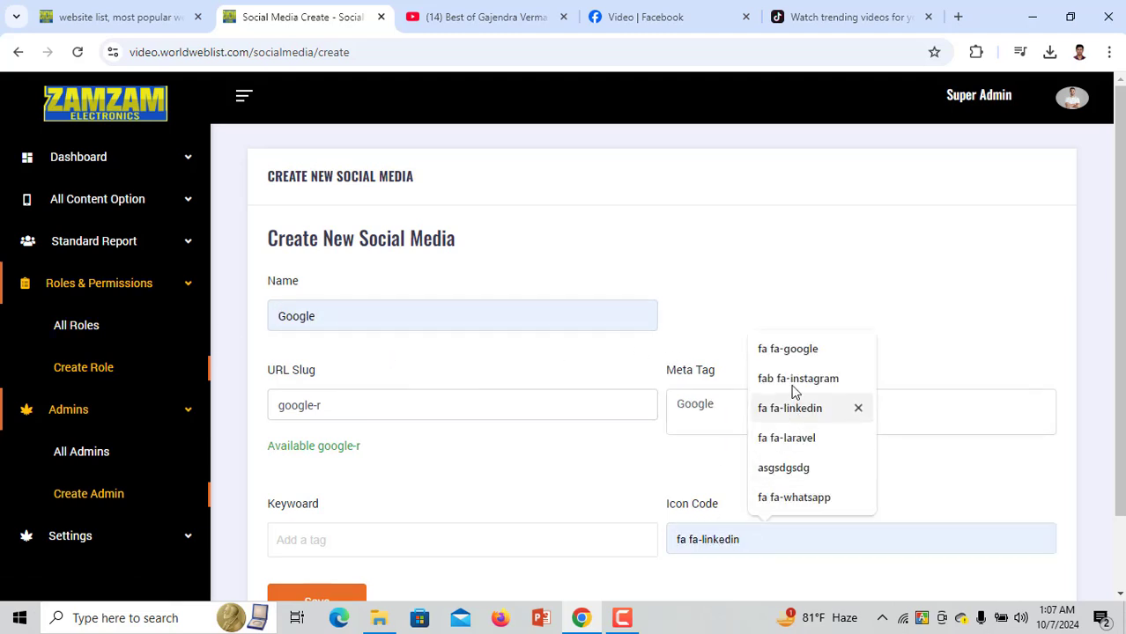
{"action": "left_click", "coordinate": [789, 351]}
{"action": "left_click", "coordinate": [419, 535]}
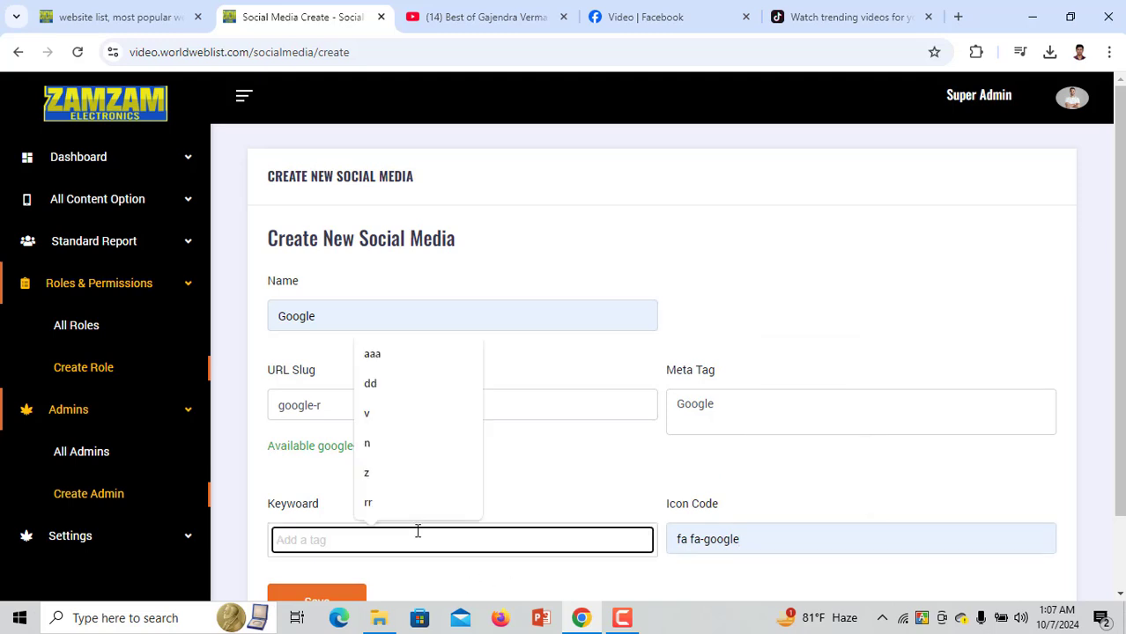
{"action": "type", "text": "Google"}
{"action": "scroll", "coordinate": [371, 573], "scroll_direction": "down", "scroll_amount": 1}
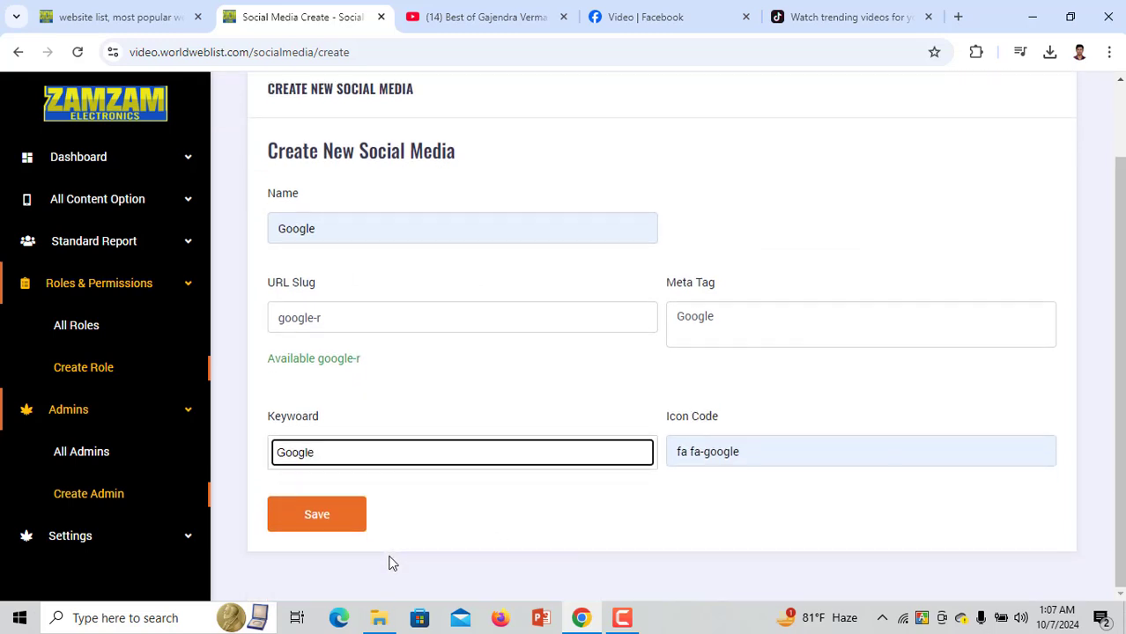
{"action": "left_click", "coordinate": [317, 515]}
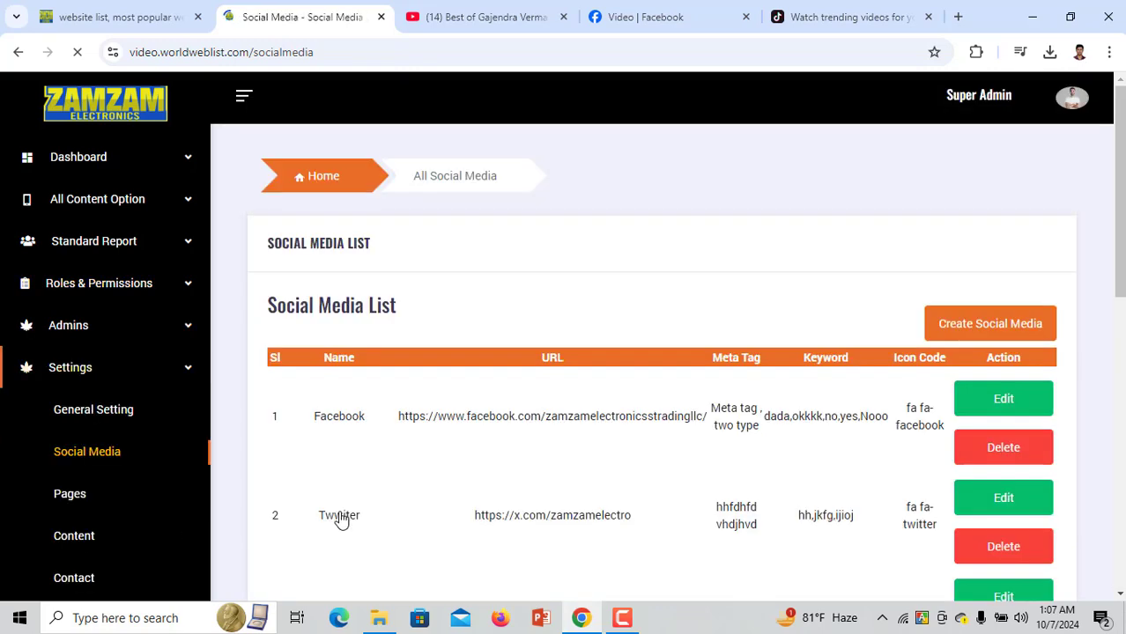
{"action": "left_click", "coordinate": [106, 17]}
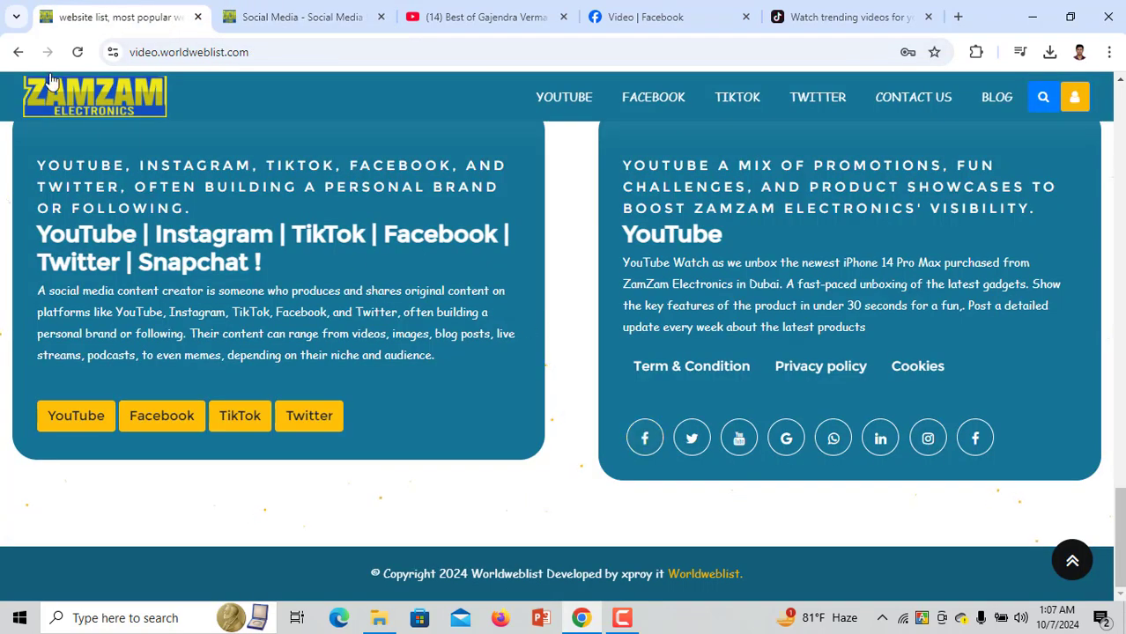
Confirm the Google icon in the site footer, try the YouTube link, then return to admin
{"action": "left_click", "coordinate": [108, 105]}
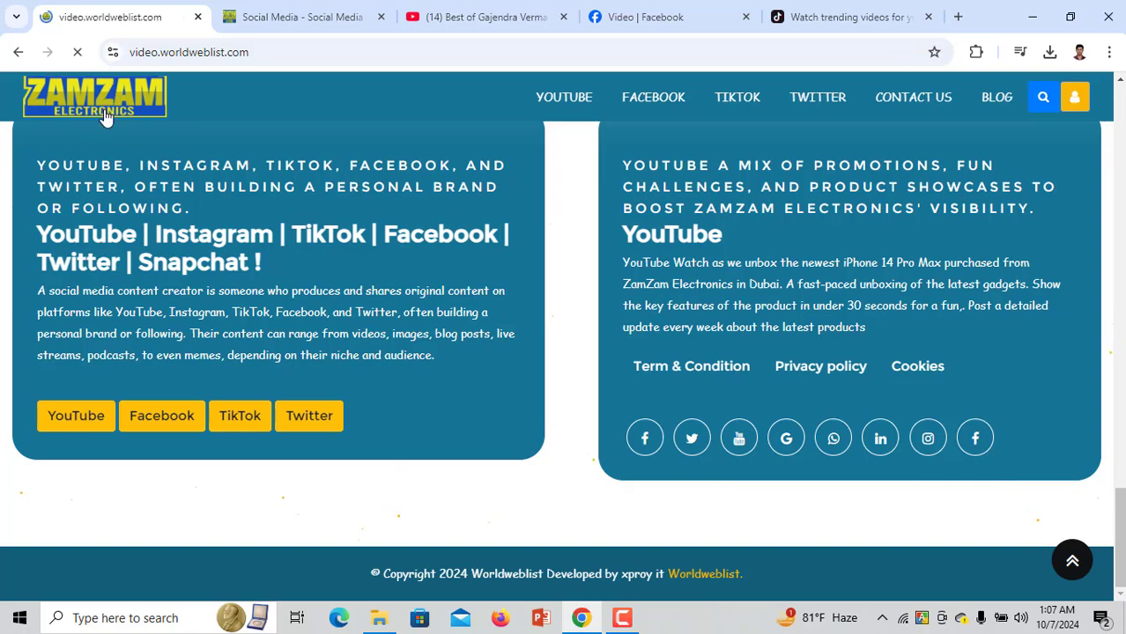
{"action": "scroll", "coordinate": [819, 414], "scroll_direction": "down", "scroll_amount": 15}
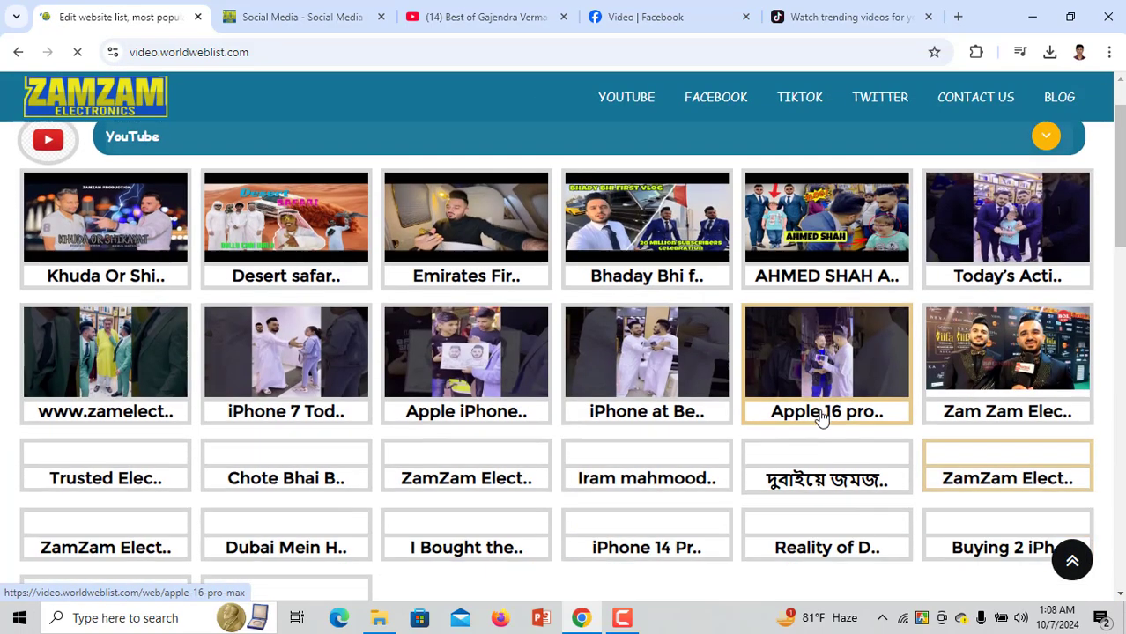
{"action": "scroll", "coordinate": [819, 416], "scroll_direction": "down", "scroll_amount": 4}
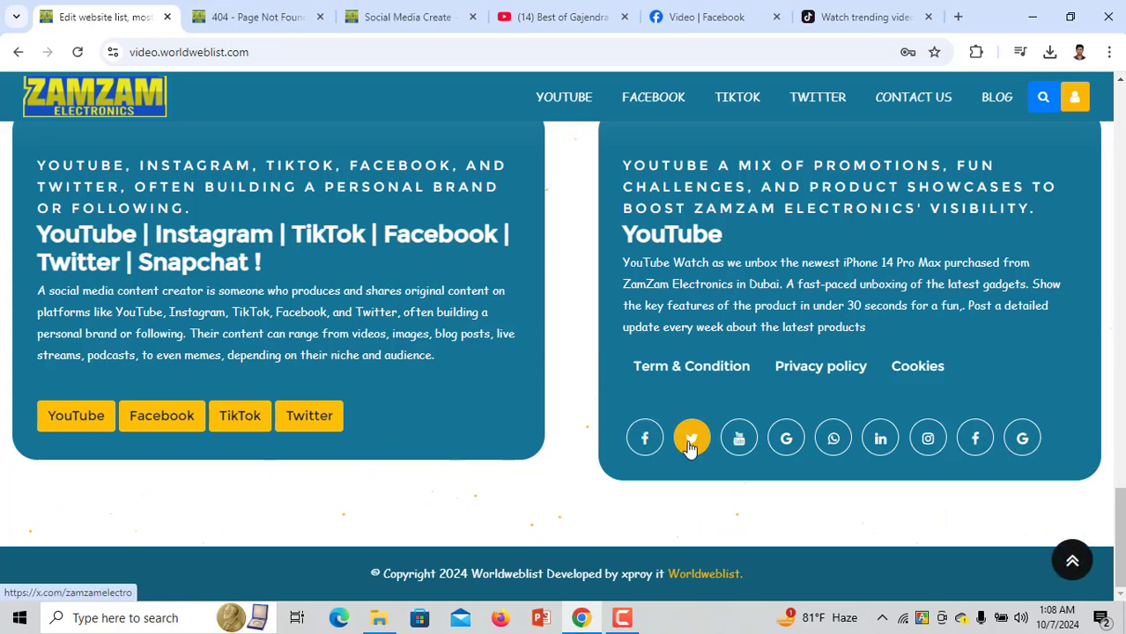
{"action": "left_click", "coordinate": [739, 443]}
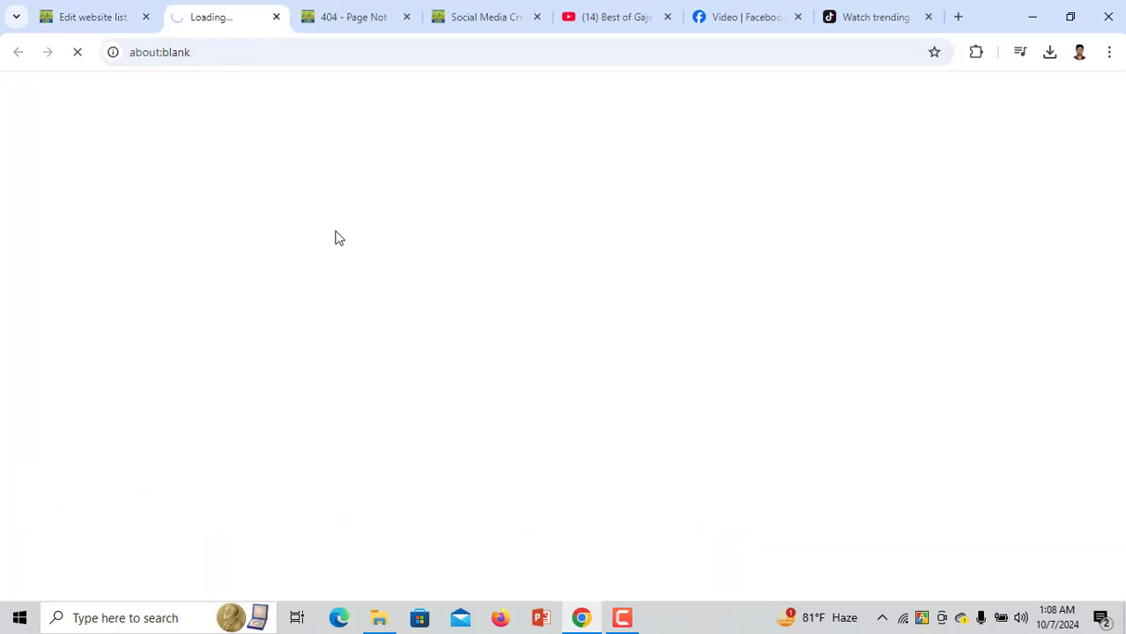
{"action": "left_click", "coordinate": [406, 17]}
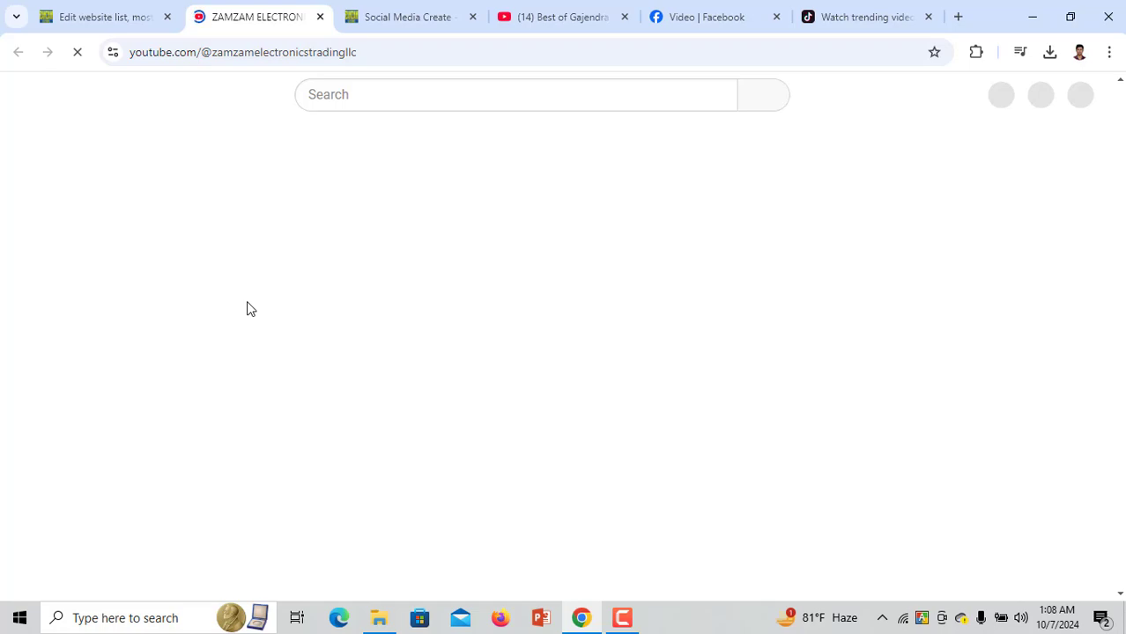
{"action": "left_click", "coordinate": [121, 10]}
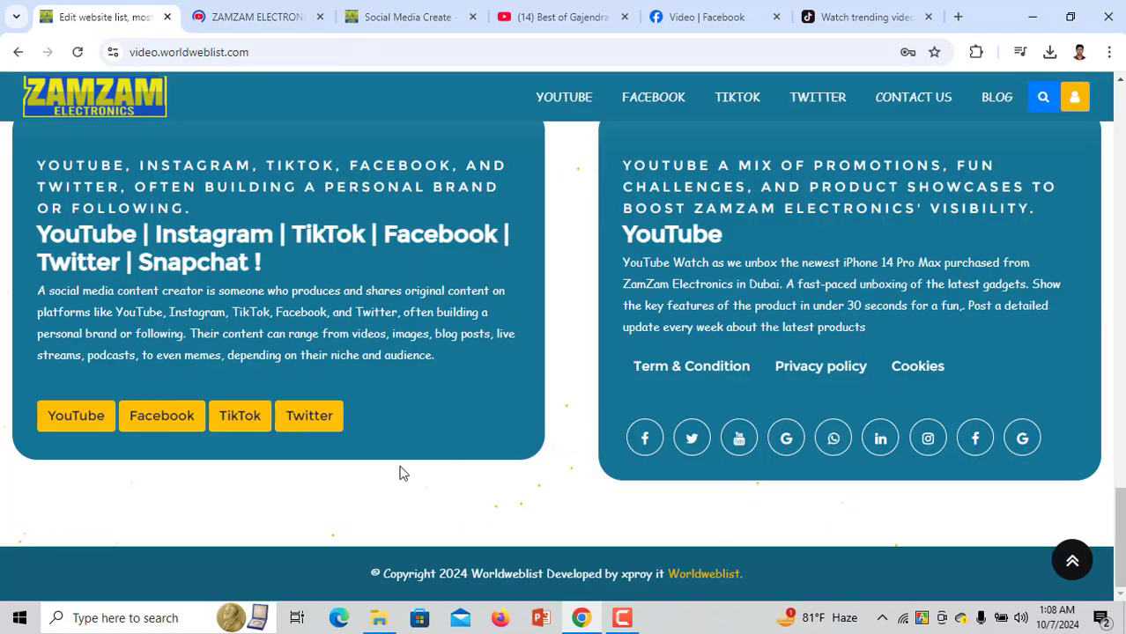
{"action": "left_click", "coordinate": [438, 9]}
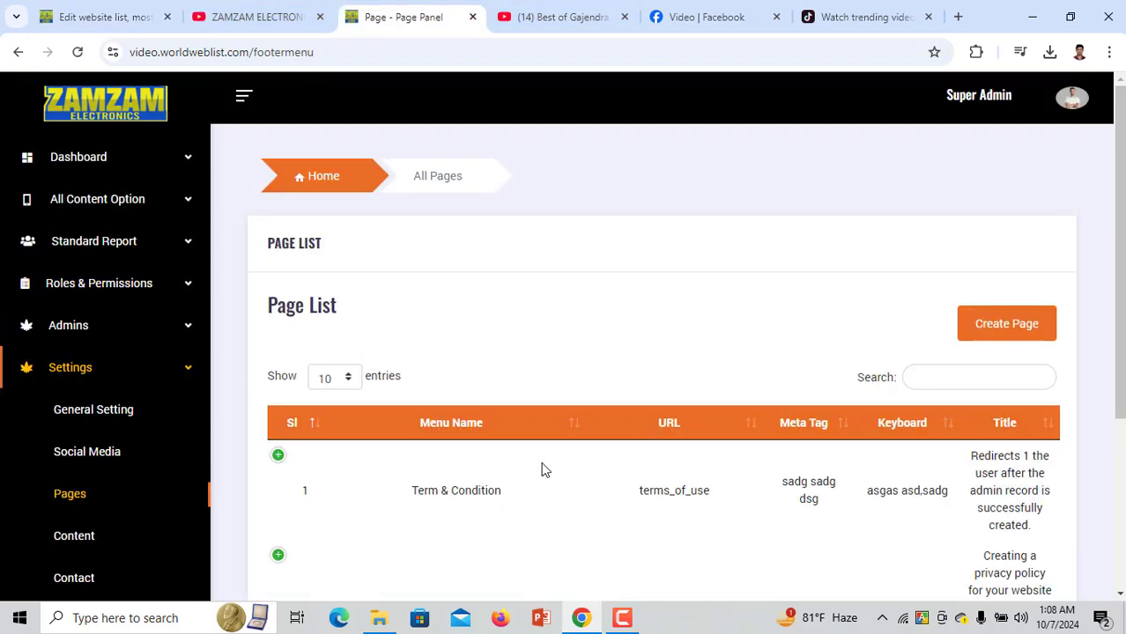
Start a new page with menu name 'information' and URL slug 'information_for'
{"action": "scroll", "coordinate": [544, 470], "scroll_direction": "down", "scroll_amount": 2}
{"action": "scroll", "coordinate": [432, 388], "scroll_direction": "down", "scroll_amount": 2}
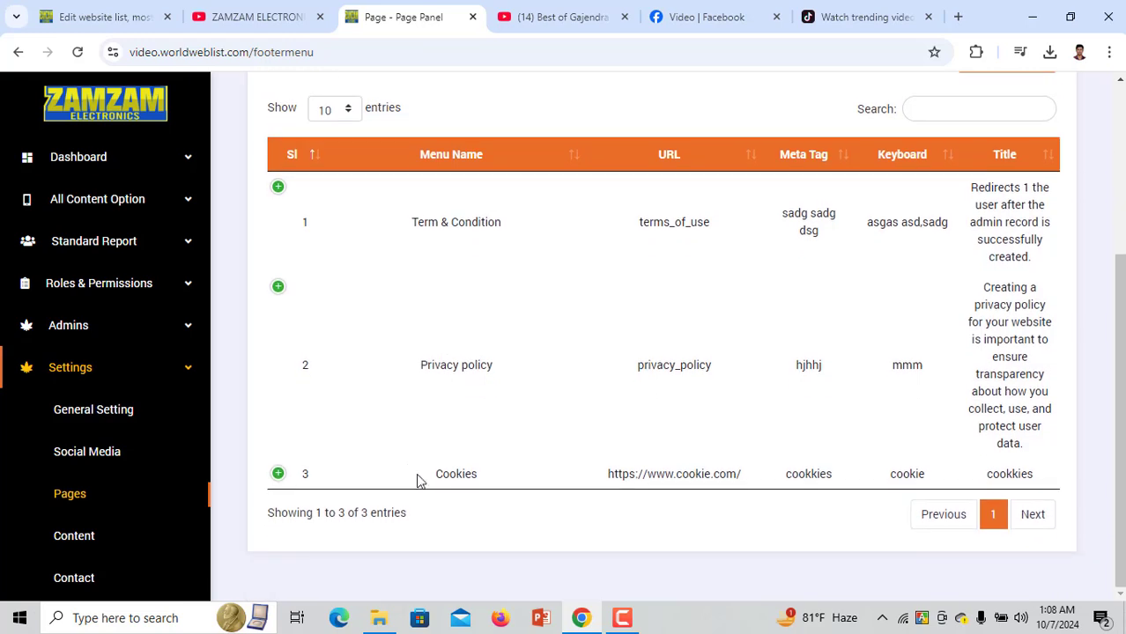
{"action": "scroll", "coordinate": [846, 286], "scroll_direction": "up", "scroll_amount": 2}
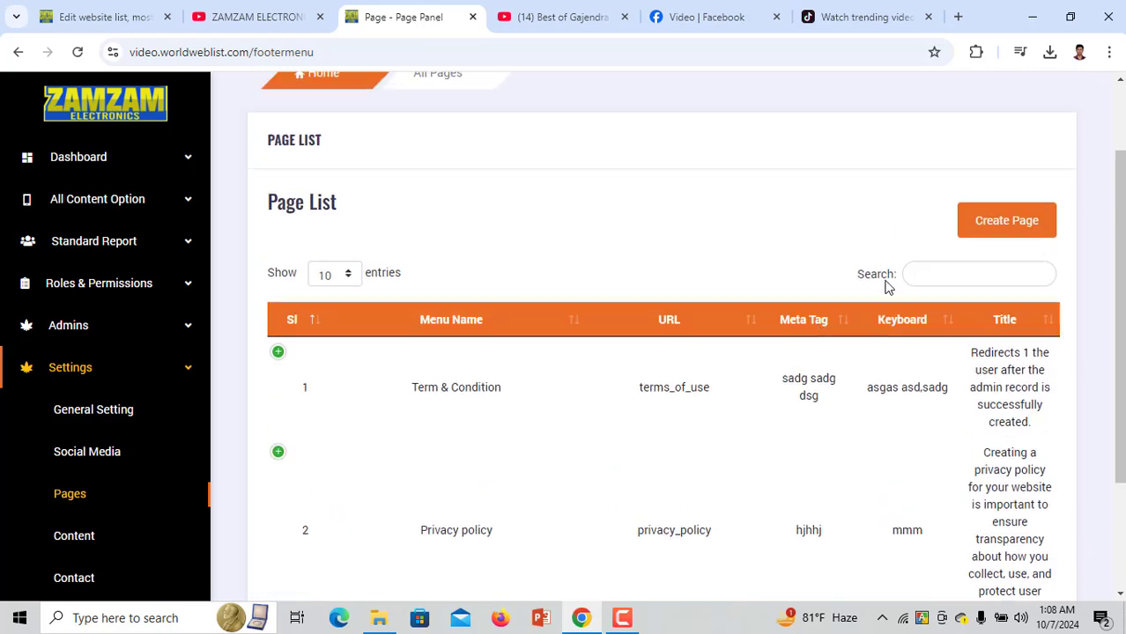
{"action": "left_click", "coordinate": [1007, 238]}
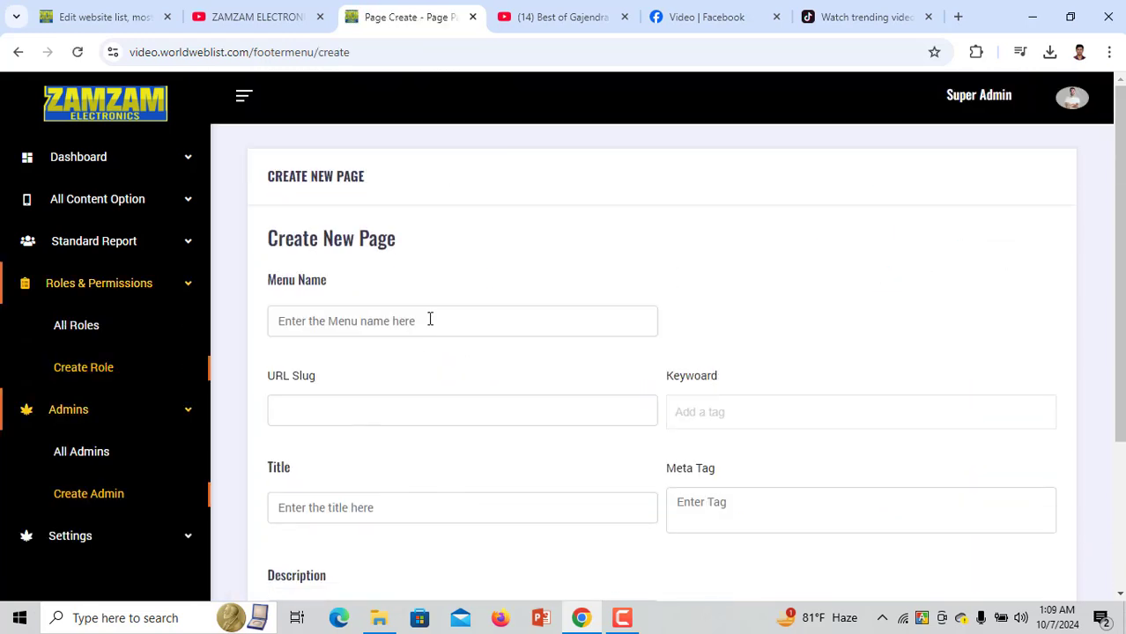
{"action": "left_click", "coordinate": [430, 319]}
{"action": "scroll", "coordinate": [342, 327], "scroll_direction": "down", "scroll_amount": 1}
{"action": "type", "text": "information"}
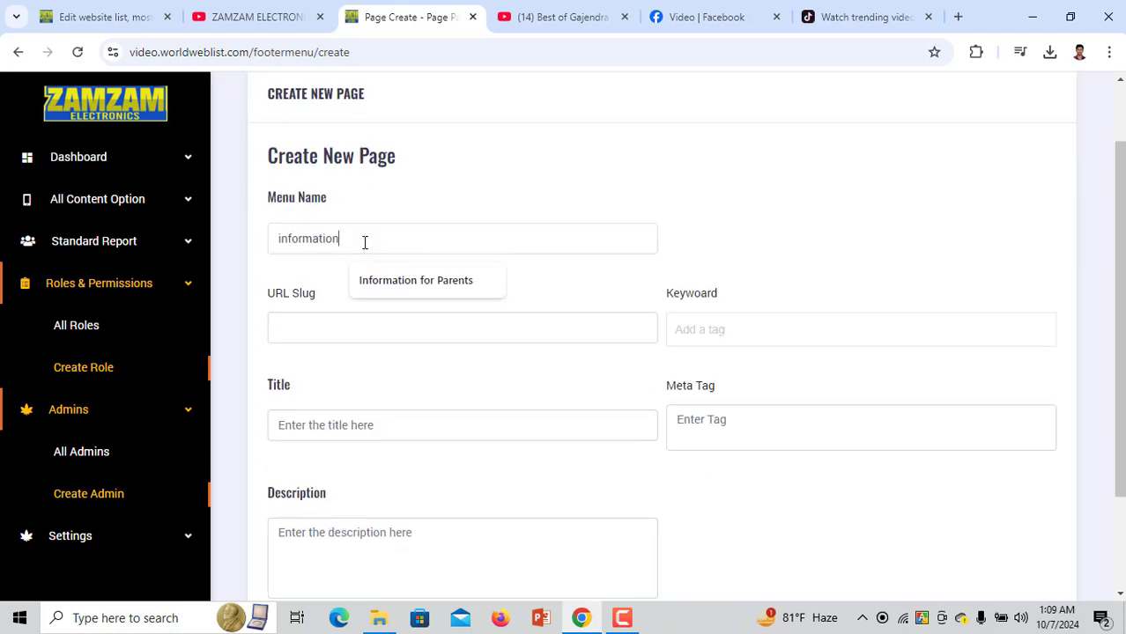
{"action": "left_click", "coordinate": [390, 327]}
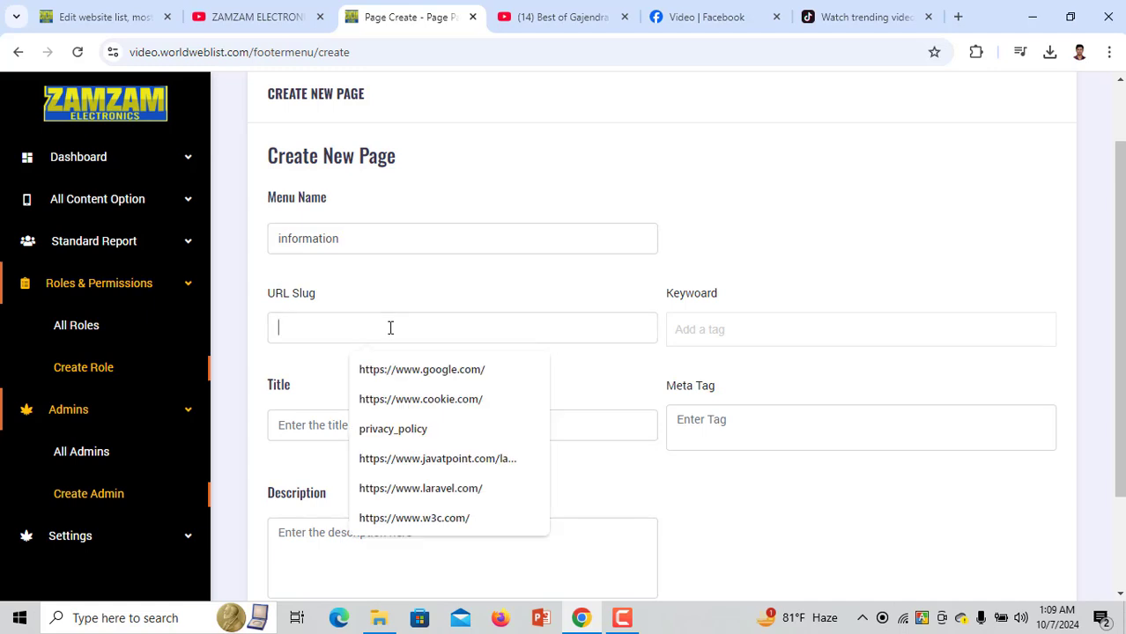
{"action": "type", "text": "i"}
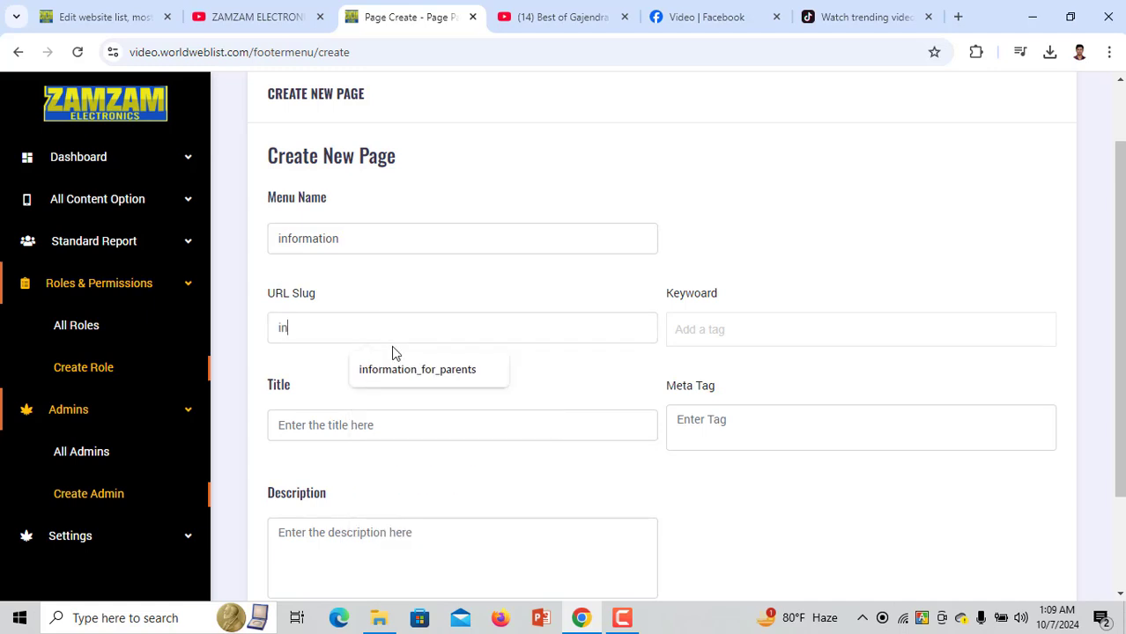
{"action": "type", "text": "n_for_parents"}
{"action": "left_click", "coordinate": [395, 370]}
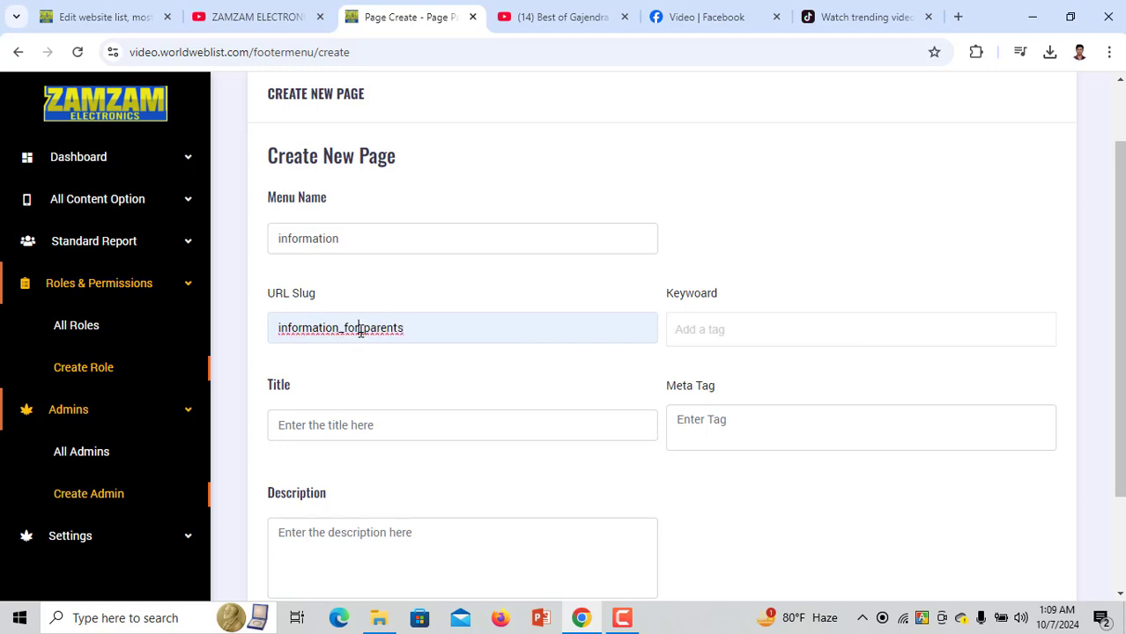
{"action": "double_click", "coordinate": [361, 331]}
{"action": "left_click_drag", "start_coordinate": [424, 330], "coordinate": [360, 327]}
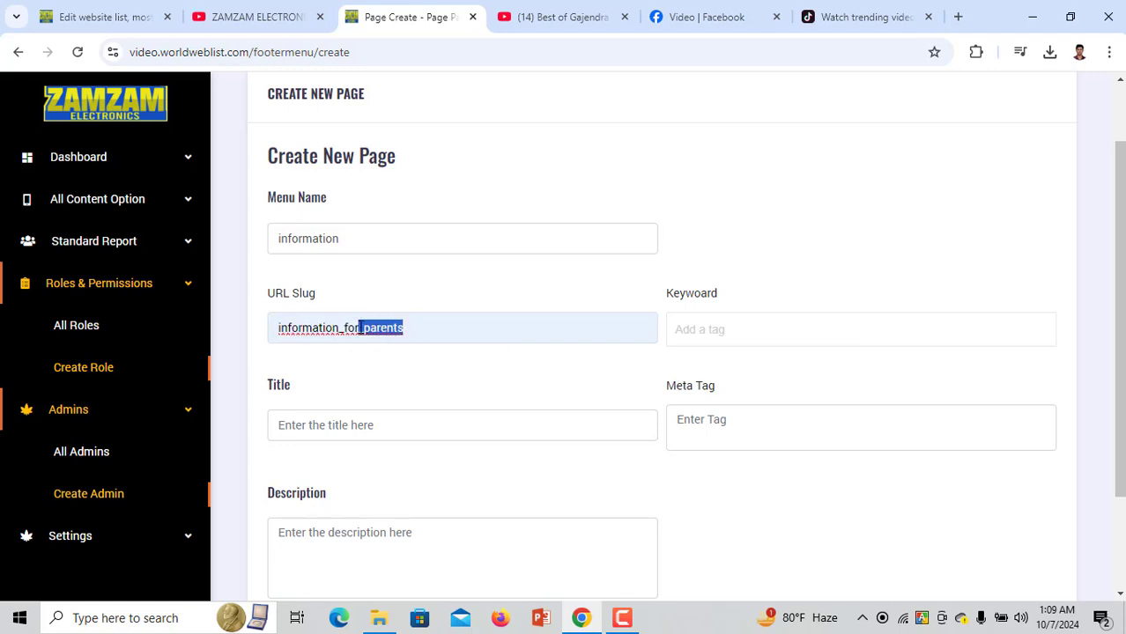
{"action": "key", "text": "BackSpace"}
Fill the keyword, title and description fields with 'information'
{"action": "left_click", "coordinate": [694, 328]}
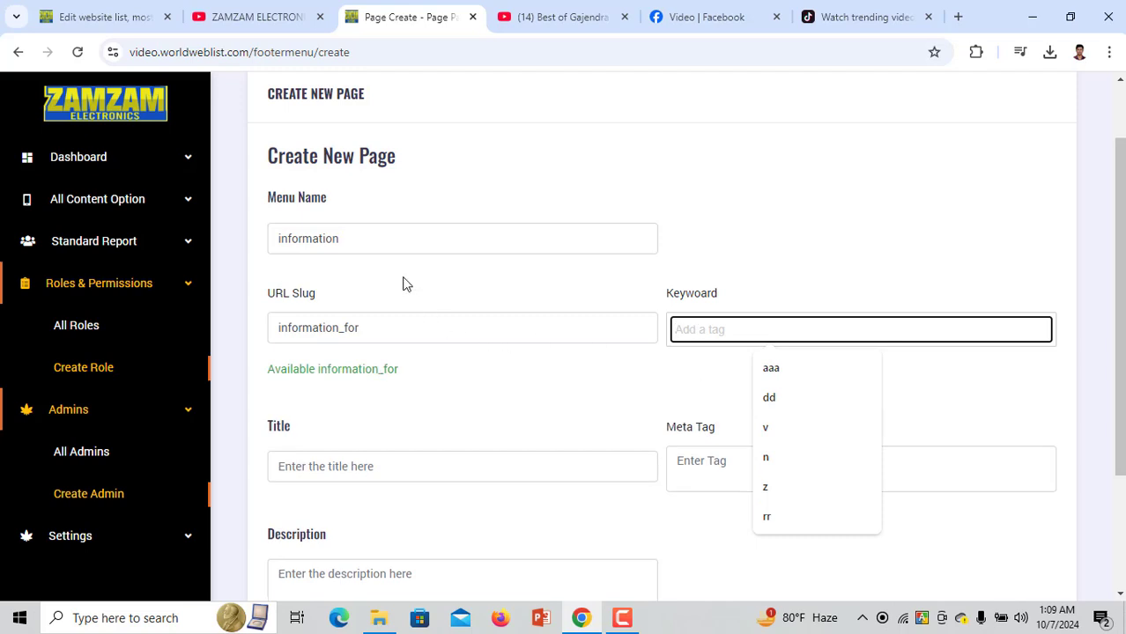
{"action": "double_click", "coordinate": [377, 239]}
{"action": "key", "text": "ctrl+c"}
{"action": "left_click", "coordinate": [746, 330]}
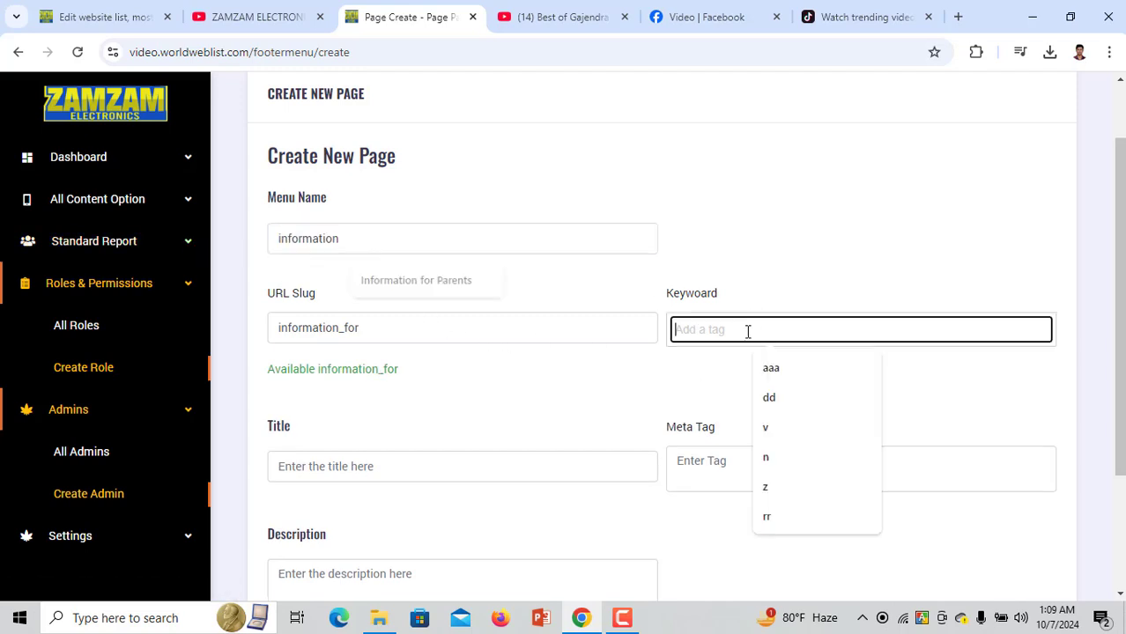
{"action": "key", "text": "ctrl+v"}
{"action": "key", "text": "Return"}
{"action": "key", "text": "ctrl+v"}
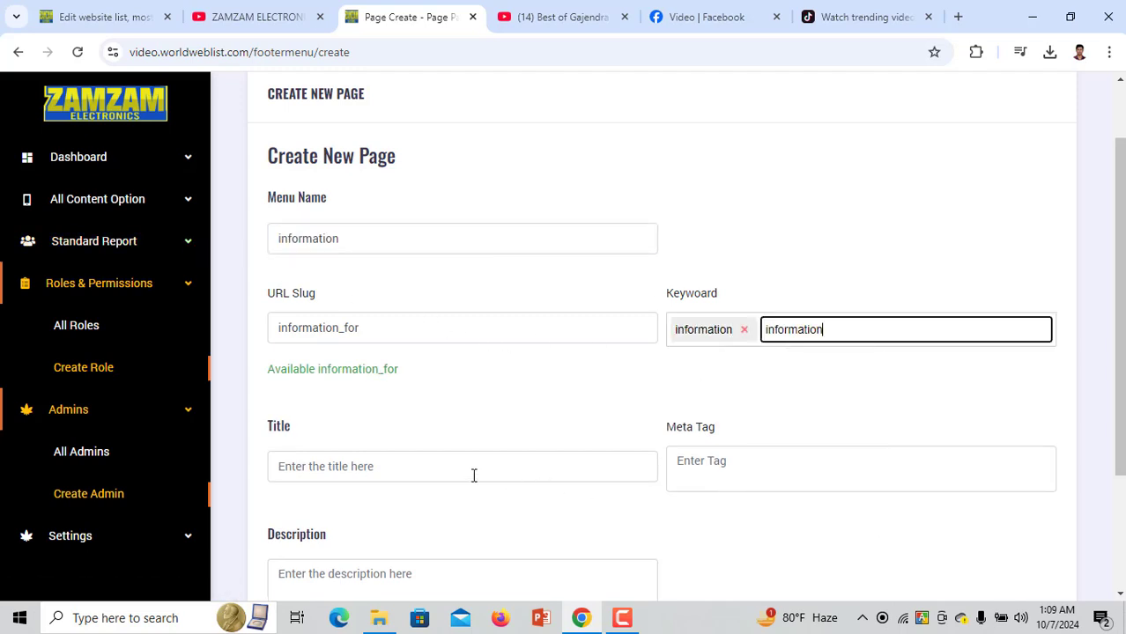
{"action": "left_click", "coordinate": [473, 473]}
{"action": "key", "text": "ctrl+v"}
{"action": "scroll", "coordinate": [452, 519], "scroll_direction": "down", "scroll_amount": 2}
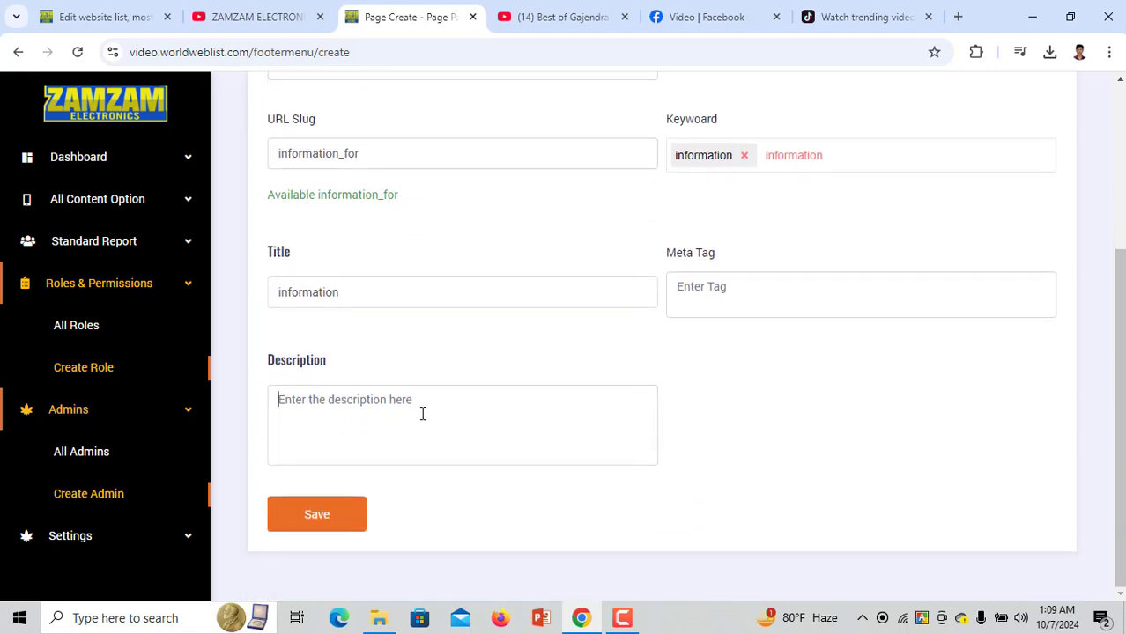
{"action": "key", "text": "ctrl+v"}
{"action": "scroll", "coordinate": [423, 414], "scroll_direction": "up", "scroll_amount": 2}
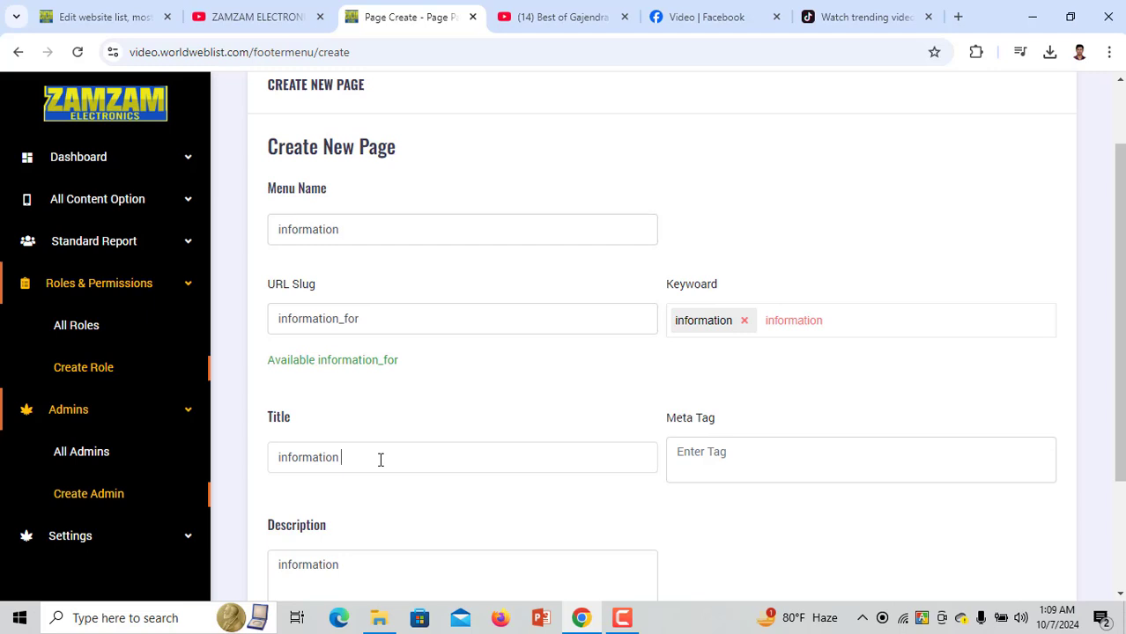
{"action": "key", "text": "ctrl+v"}
Add 'information' as the meta tag, save the page, and reload the live website
{"action": "scroll", "coordinate": [345, 404], "scroll_direction": "down", "scroll_amount": 2}
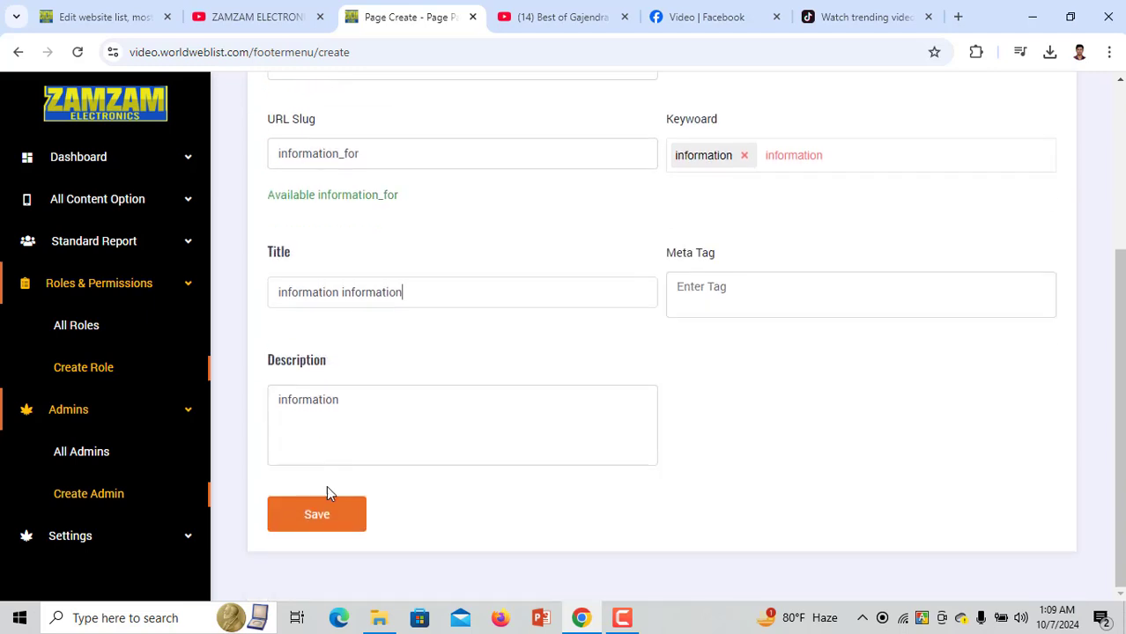
{"action": "left_click", "coordinate": [331, 500]}
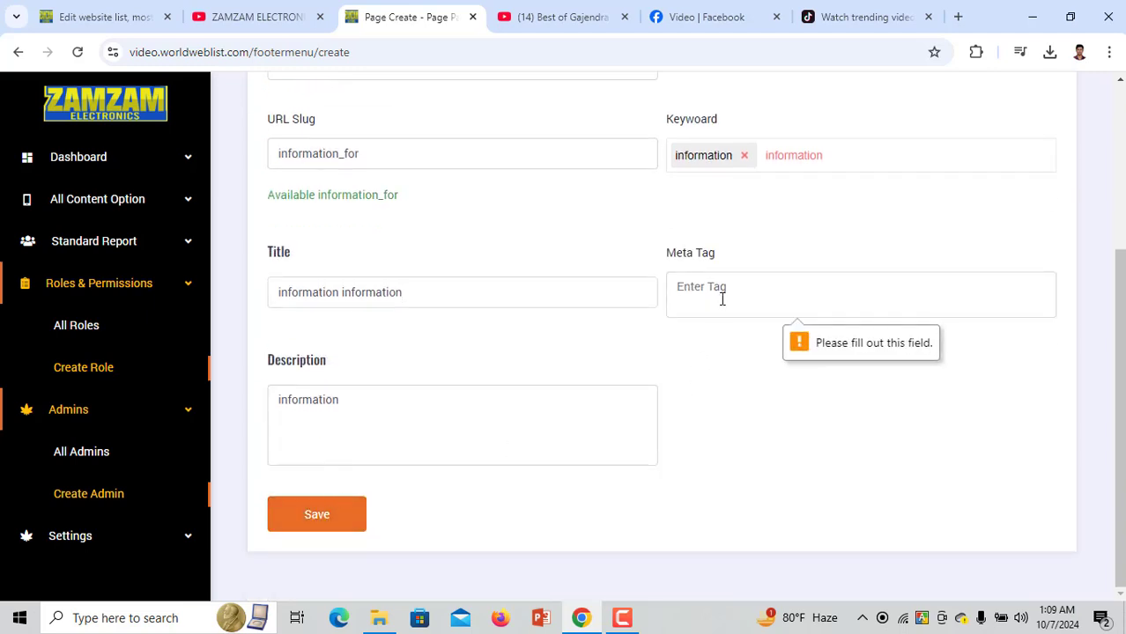
{"action": "key", "text": "ctrl+v"}
{"action": "left_click", "coordinate": [328, 513]}
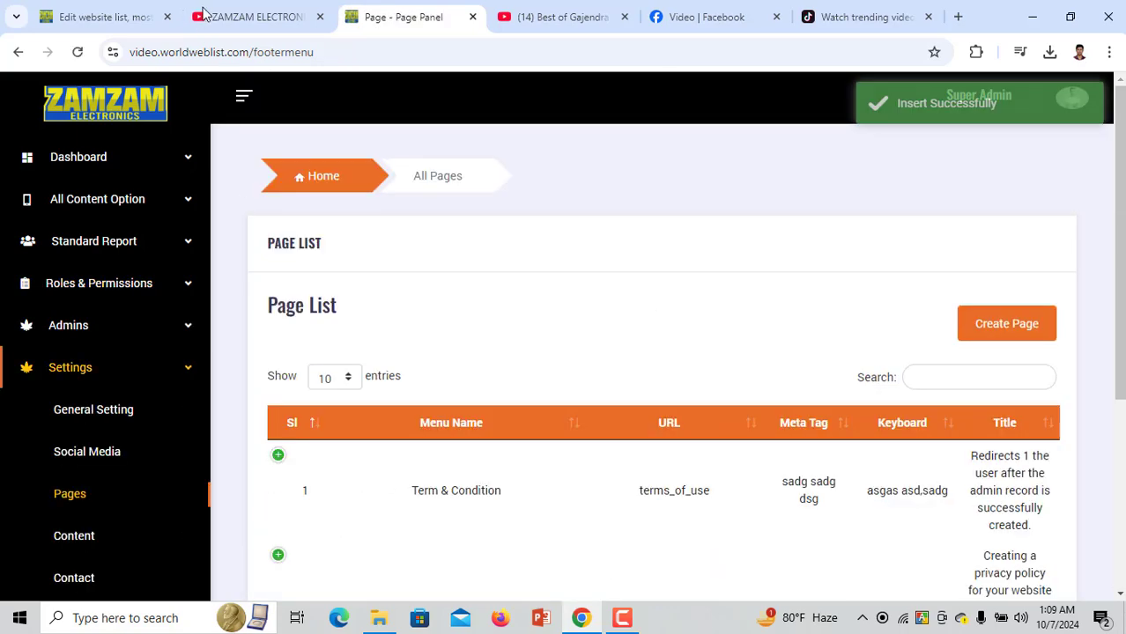
{"action": "left_click", "coordinate": [136, 21]}
{"action": "left_click", "coordinate": [92, 90]}
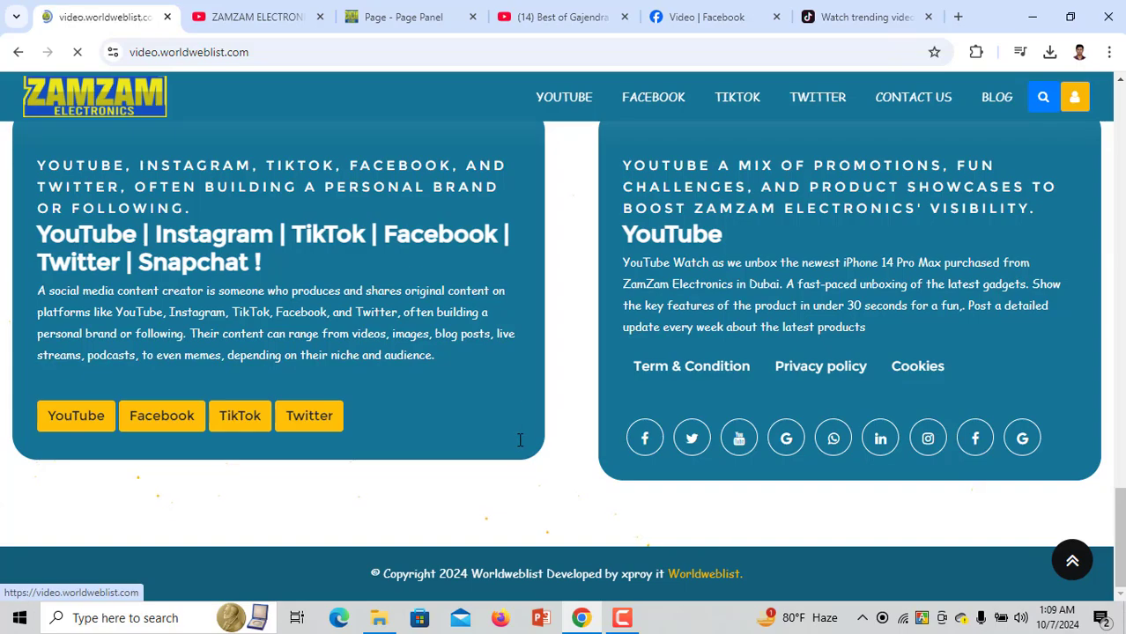
Open the footer's information page and select its heading and body text
{"action": "scroll", "coordinate": [860, 438], "scroll_direction": "down", "scroll_amount": 10}
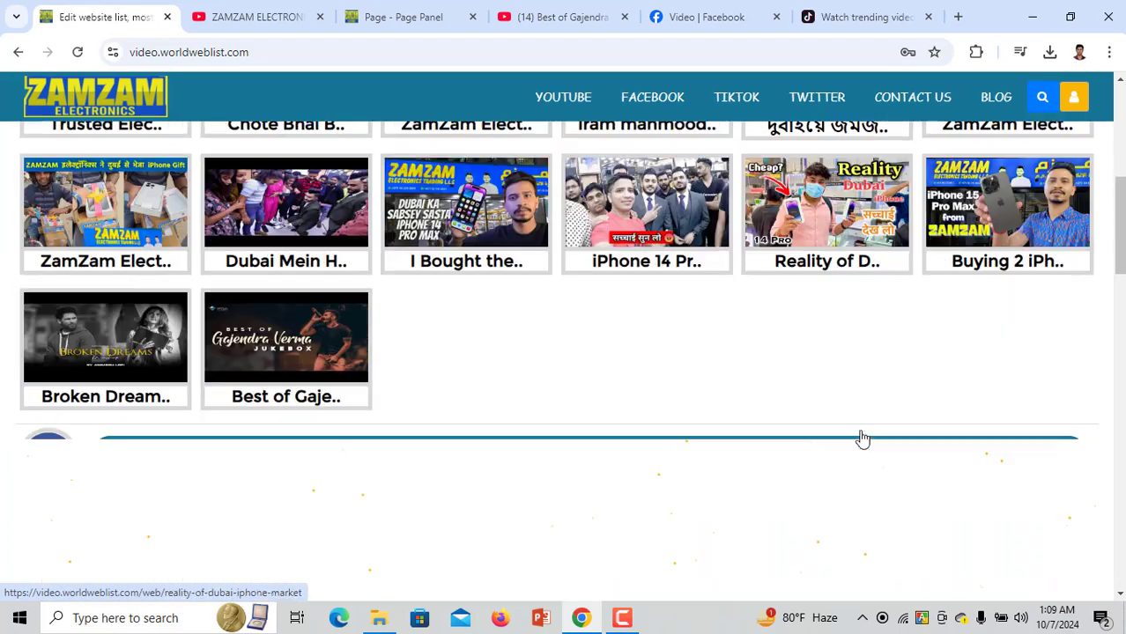
{"action": "scroll", "coordinate": [861, 439], "scroll_direction": "down", "scroll_amount": 10}
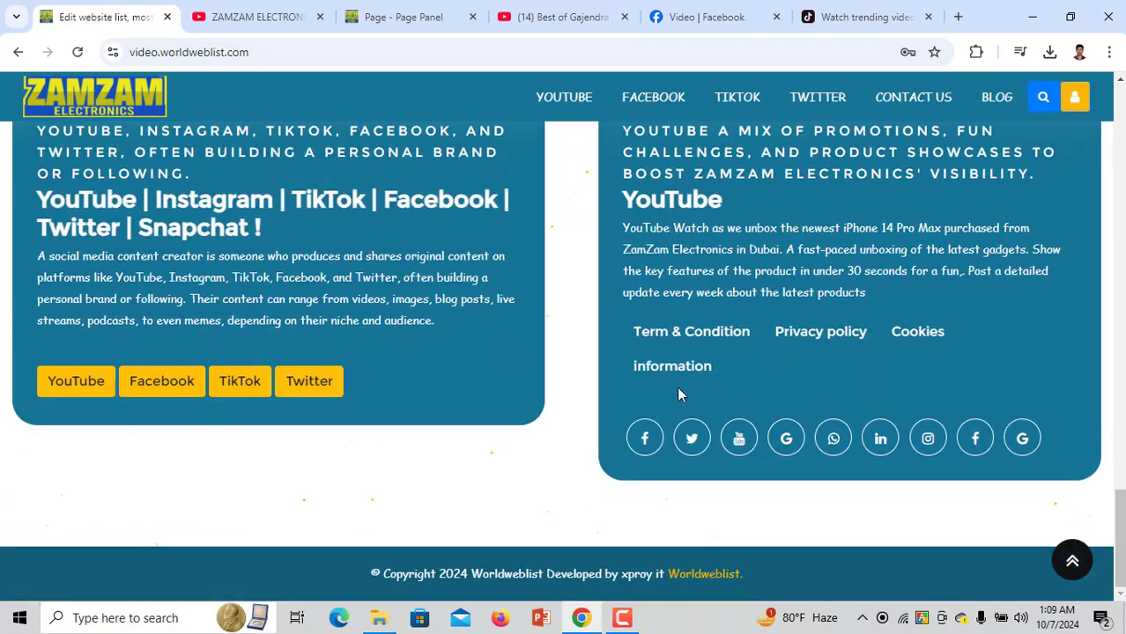
{"action": "left_click", "coordinate": [673, 368]}
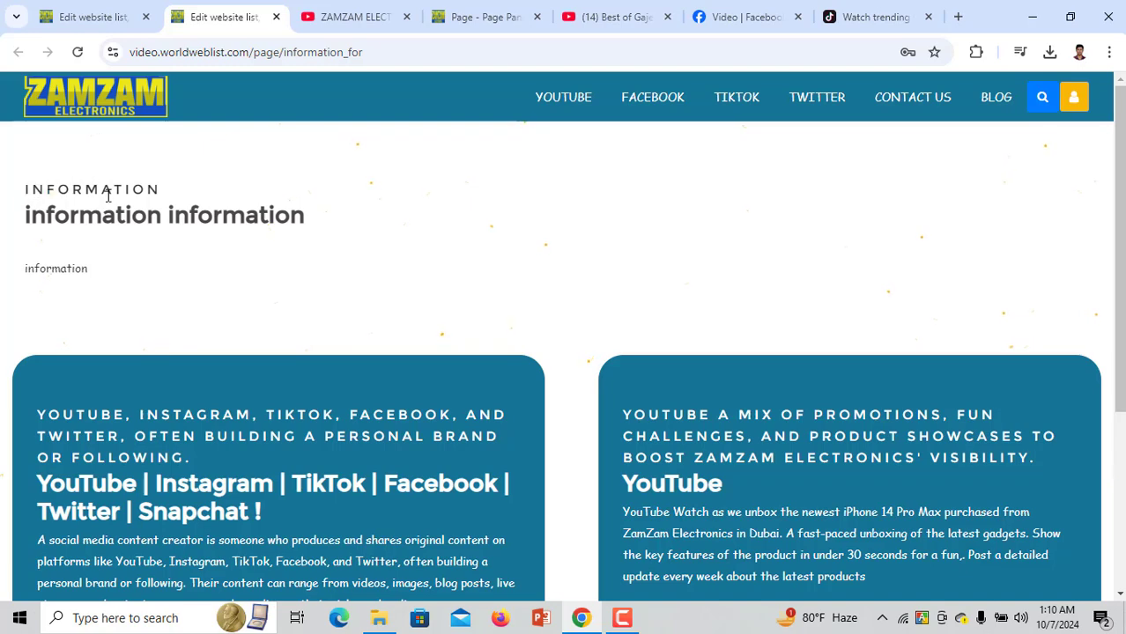
{"action": "left_click_drag", "start_coordinate": [25, 190], "coordinate": [58, 214]}
{"action": "left_click_drag", "start_coordinate": [35, 280], "coordinate": [96, 277]}
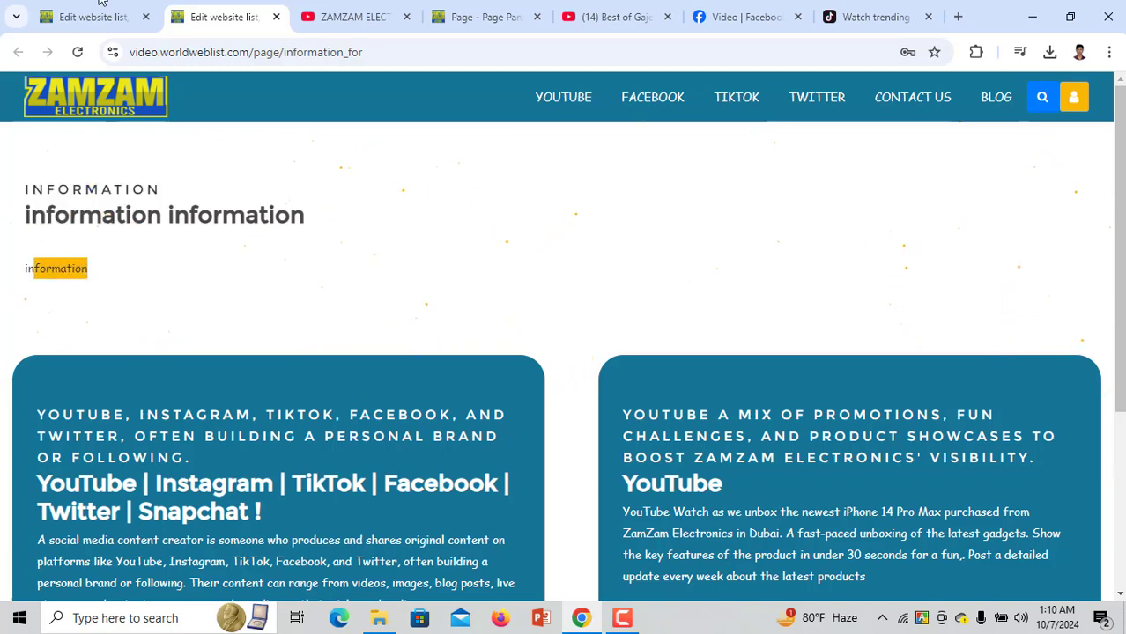
Go back to the admin Page List tab and close the ZamZam YouTube tab
{"action": "key", "text": "ctrl+shift+Tab"}
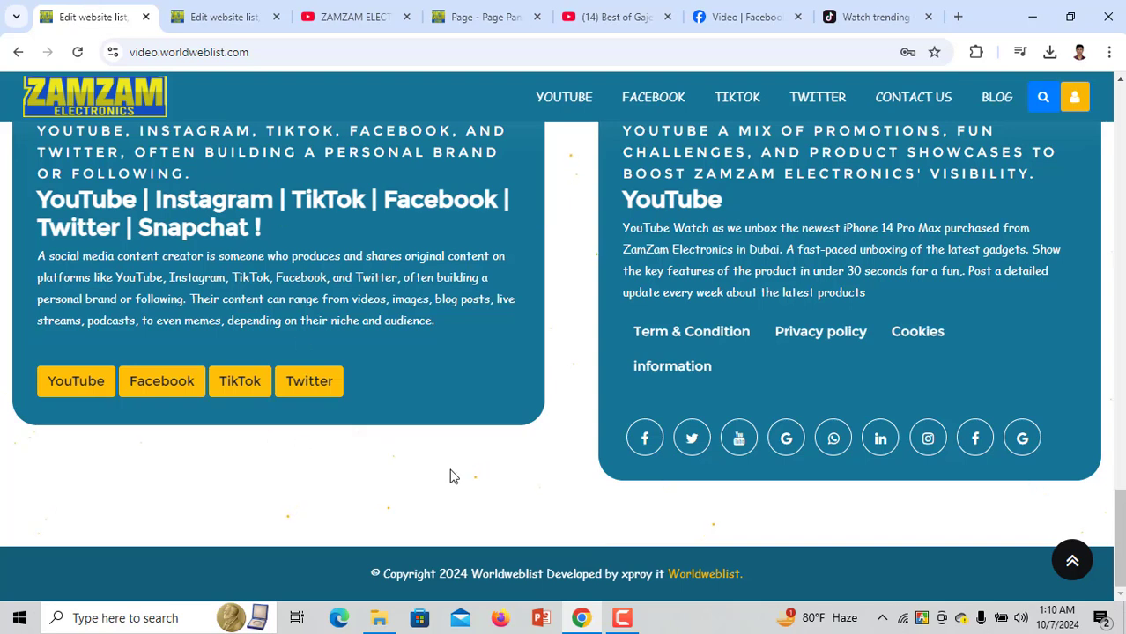
{"action": "left_click", "coordinate": [241, 19]}
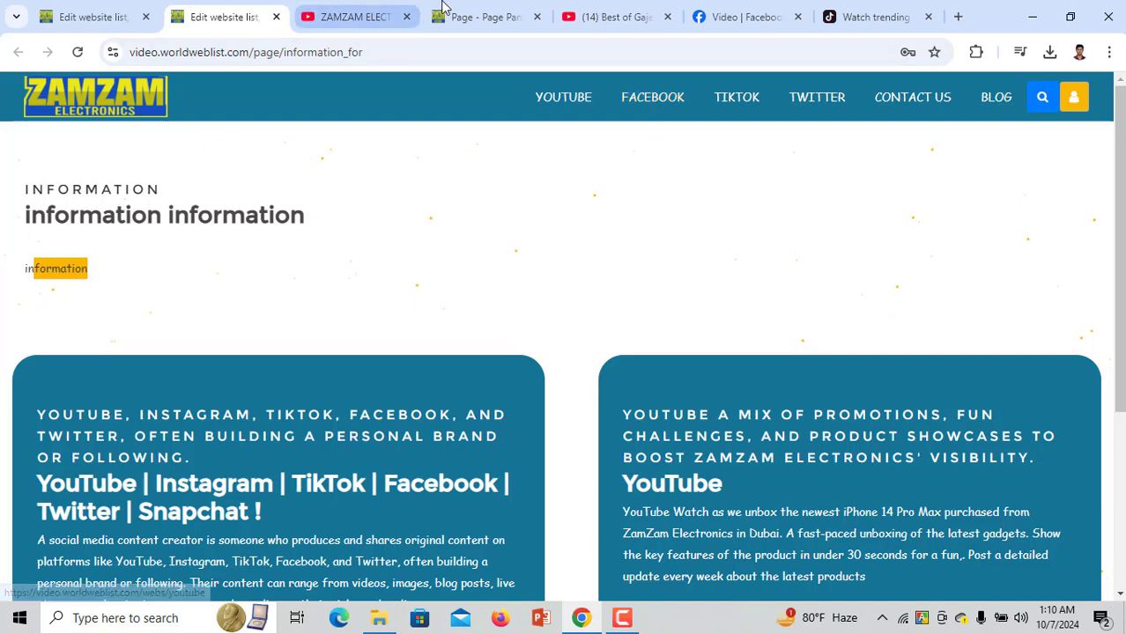
{"action": "left_click", "coordinate": [480, 16]}
{"action": "left_click", "coordinate": [406, 17]}
Open the admin Content List, then view the homepage footer
{"action": "scroll", "coordinate": [118, 520], "scroll_direction": "down", "scroll_amount": 1}
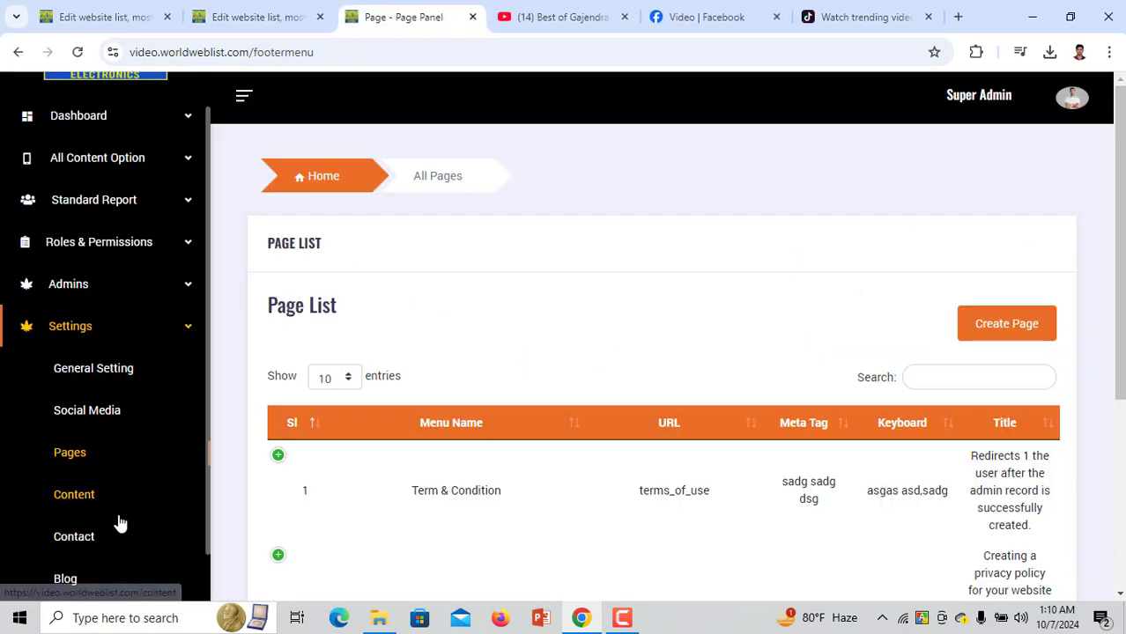
{"action": "left_click", "coordinate": [113, 456]}
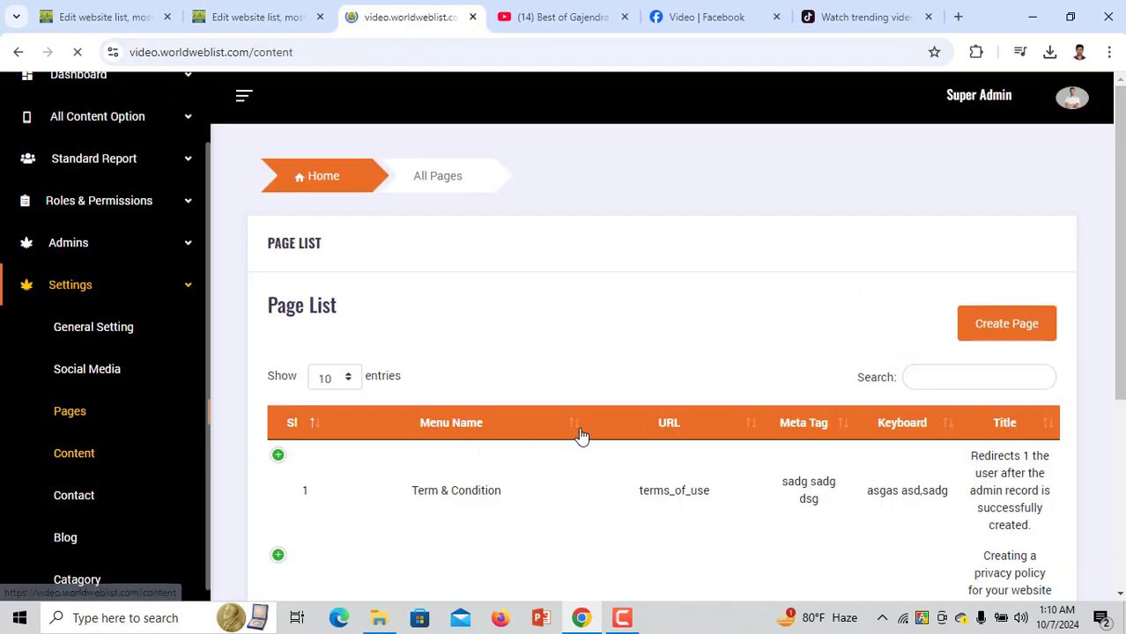
{"action": "scroll", "coordinate": [405, 491], "scroll_direction": "down", "scroll_amount": 2}
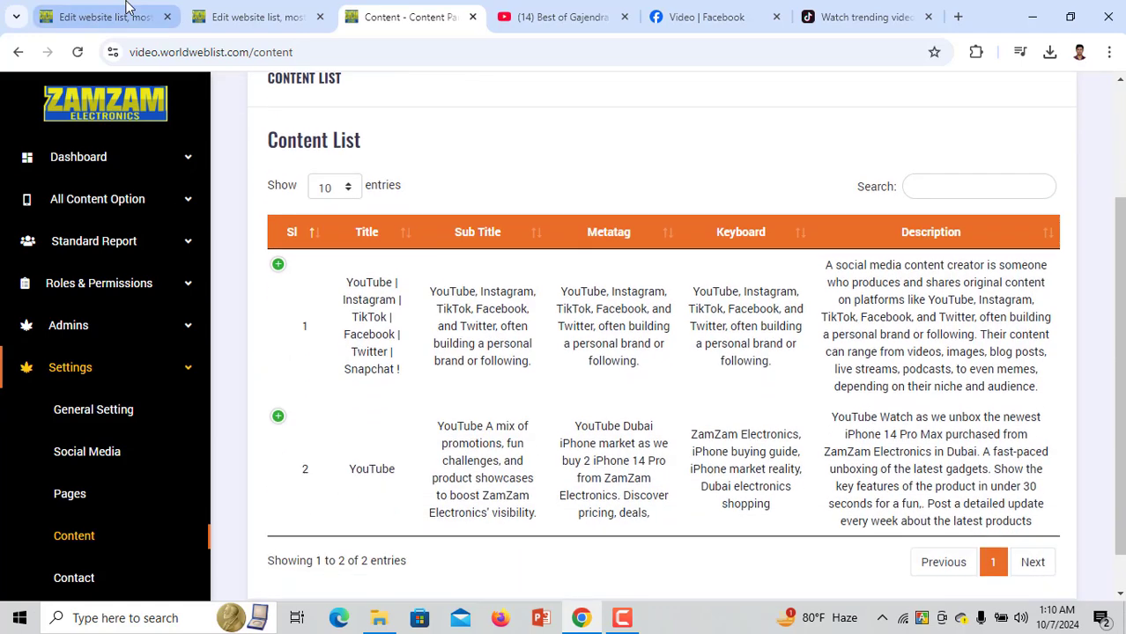
{"action": "key", "text": "ctrl+1"}
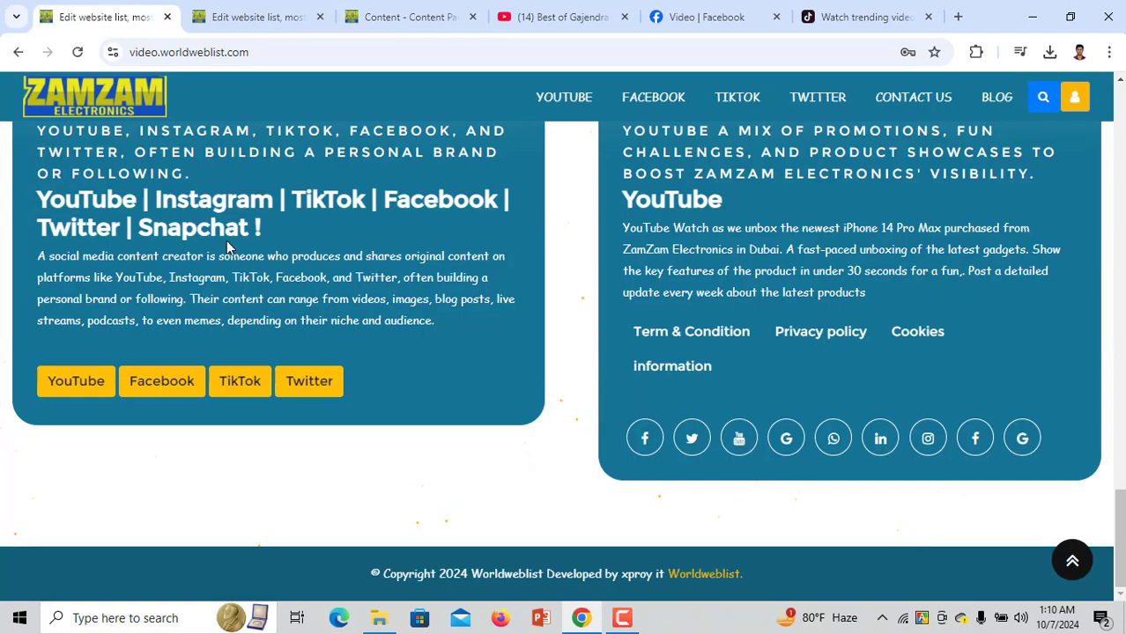
Select the first homepage block's platform heading, big heading and description paragraph
{"action": "triple_click", "coordinate": [227, 243]}
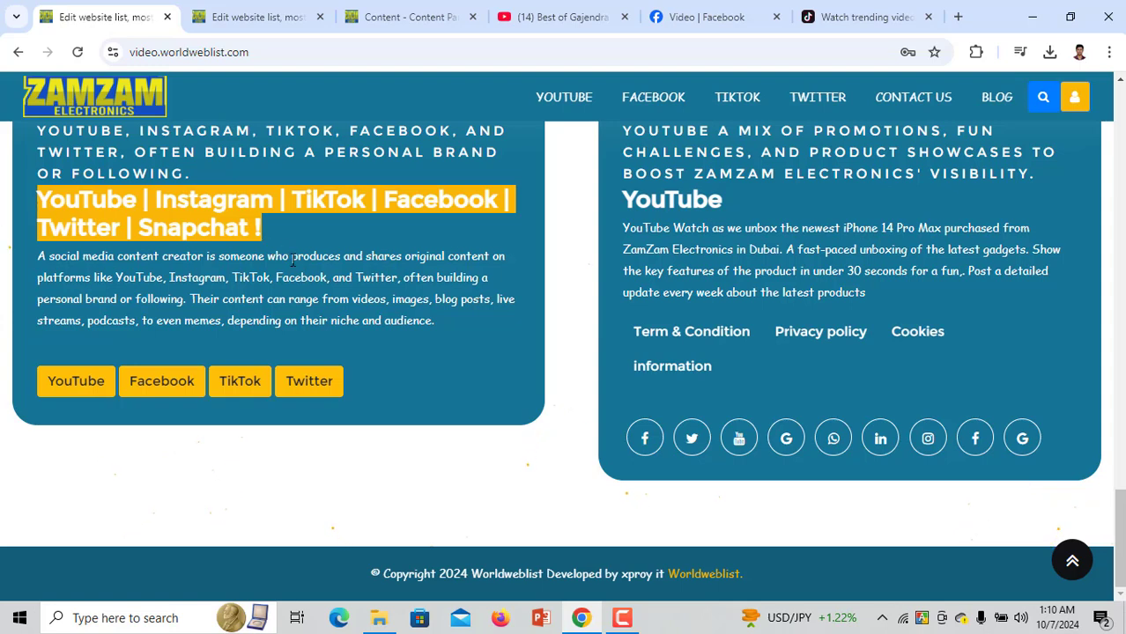
{"action": "scroll", "coordinate": [221, 251], "scroll_direction": "up", "scroll_amount": 1}
{"action": "left_click_drag", "start_coordinate": [185, 255], "coordinate": [35, 214]}
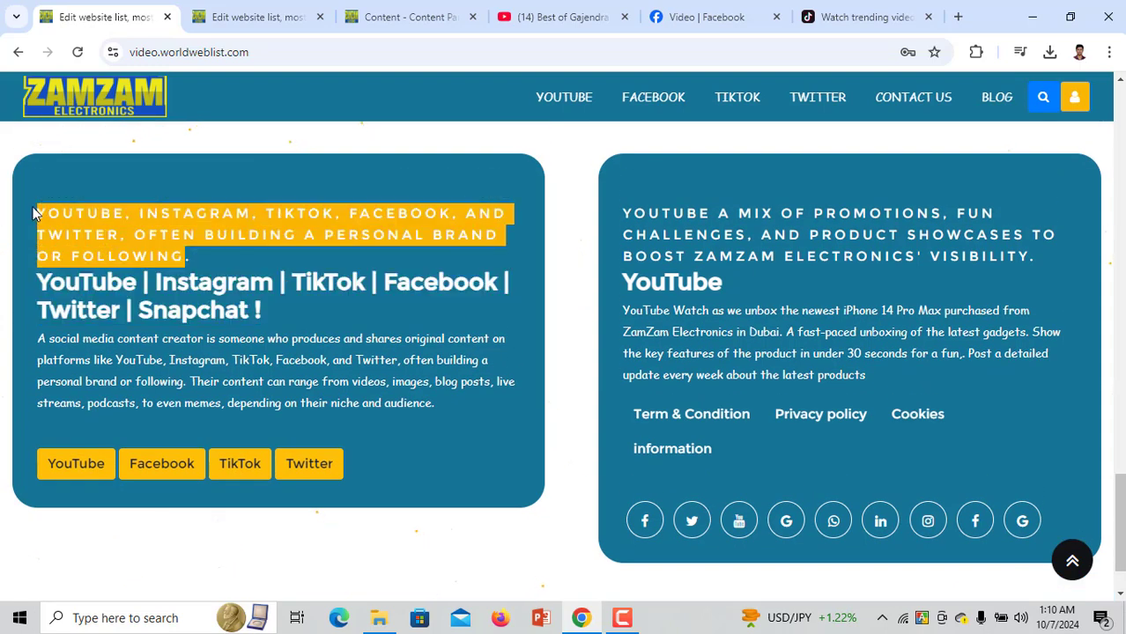
{"action": "left_click_drag", "start_coordinate": [267, 308], "coordinate": [35, 284]}
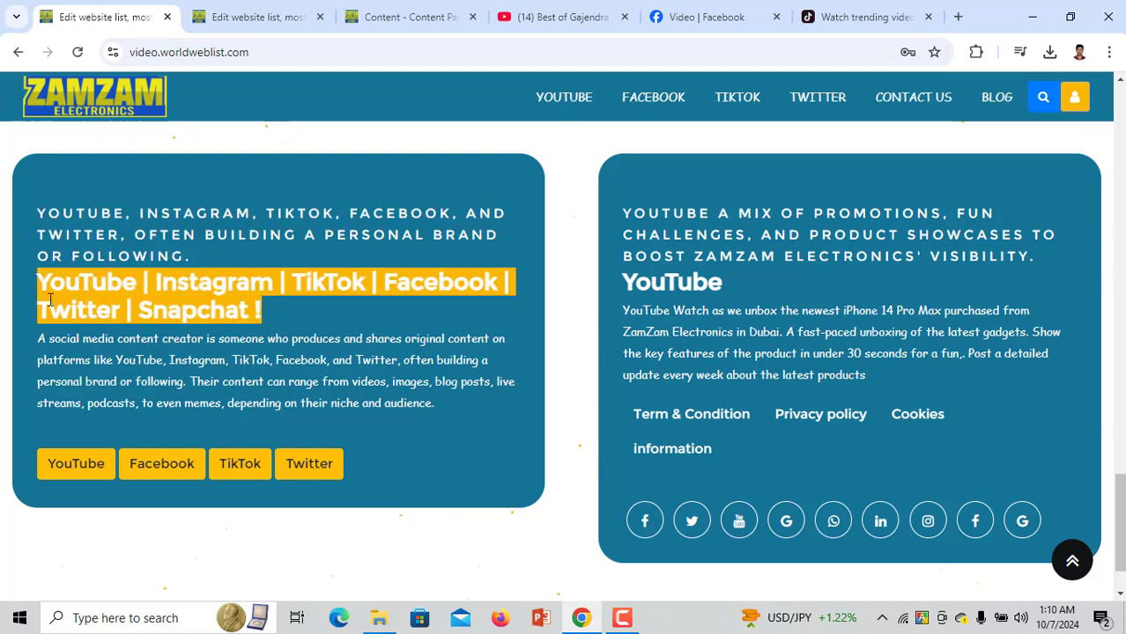
{"action": "left_click_drag", "start_coordinate": [390, 401], "coordinate": [35, 339]}
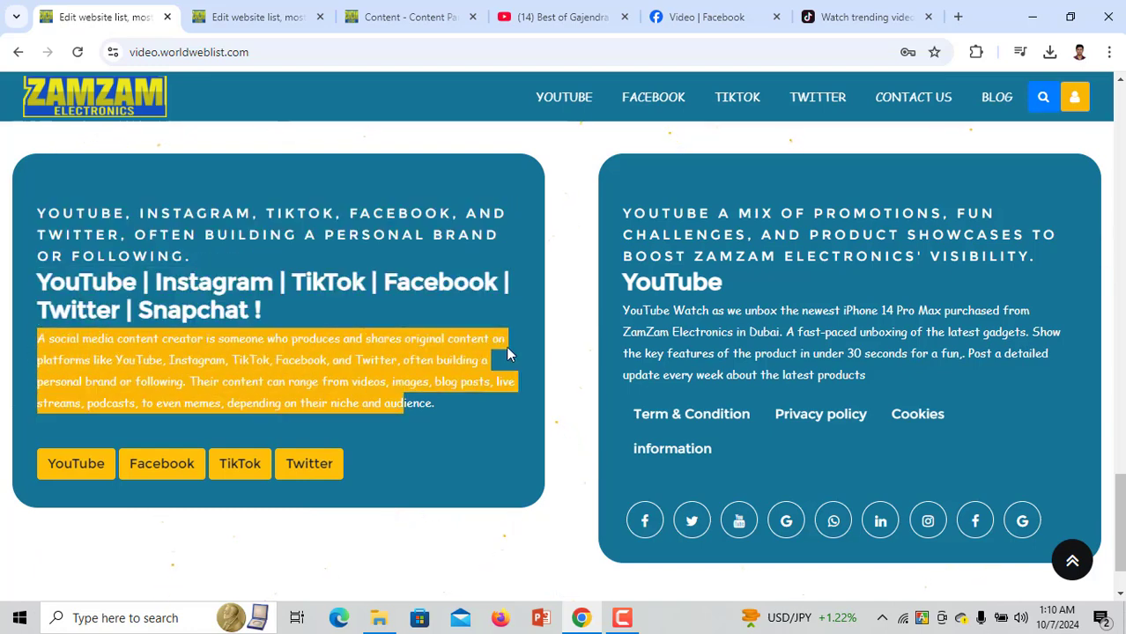
Select the second block's caps subtitle, YouTube heading and description, then return to the Content List
{"action": "left_click_drag", "start_coordinate": [1026, 256], "coordinate": [682, 214]}
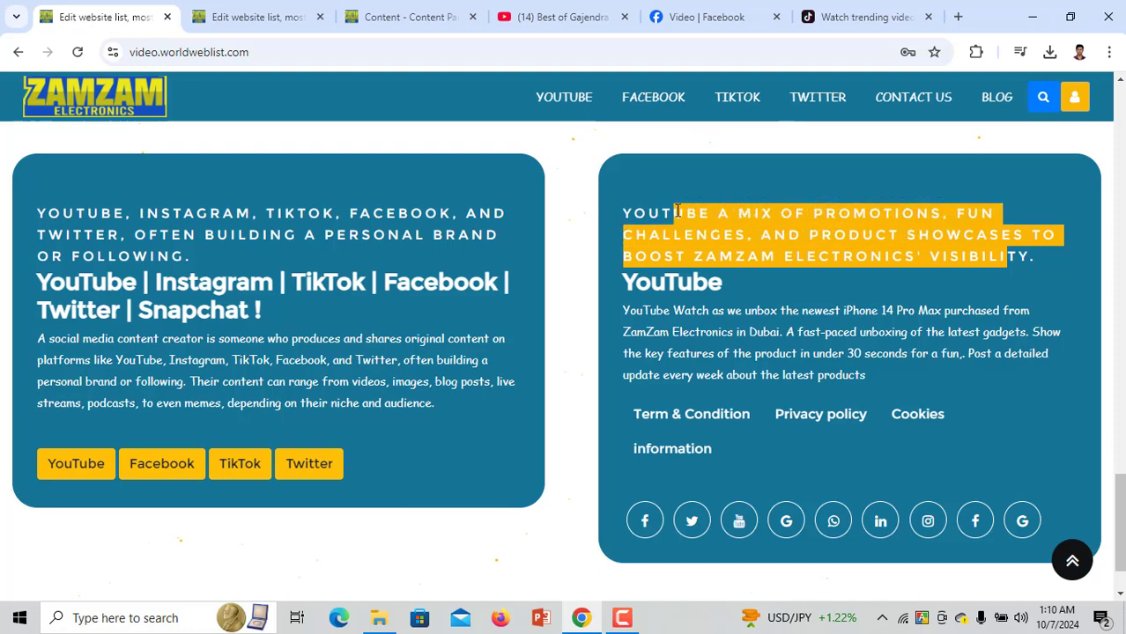
{"action": "left_click_drag", "start_coordinate": [724, 293], "coordinate": [624, 291]}
{"action": "left_click_drag", "start_coordinate": [733, 378], "coordinate": [621, 311]}
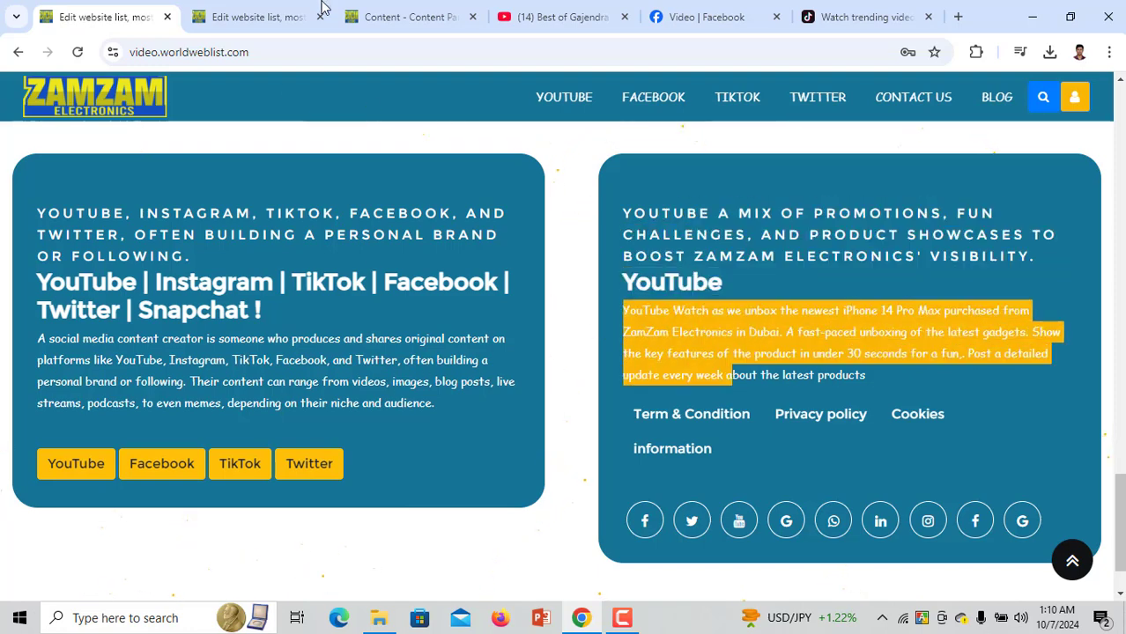
{"action": "left_click", "coordinate": [407, 17]}
Expand the content entries and open entry 1 for editing
{"action": "left_click", "coordinate": [278, 416]}
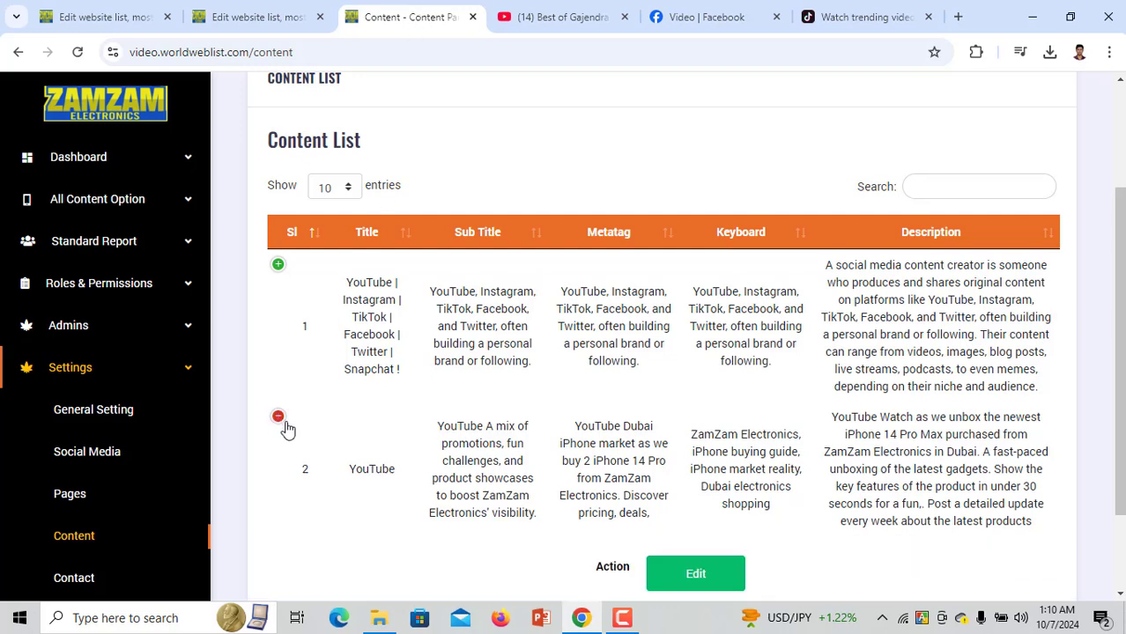
{"action": "left_click", "coordinate": [278, 264]}
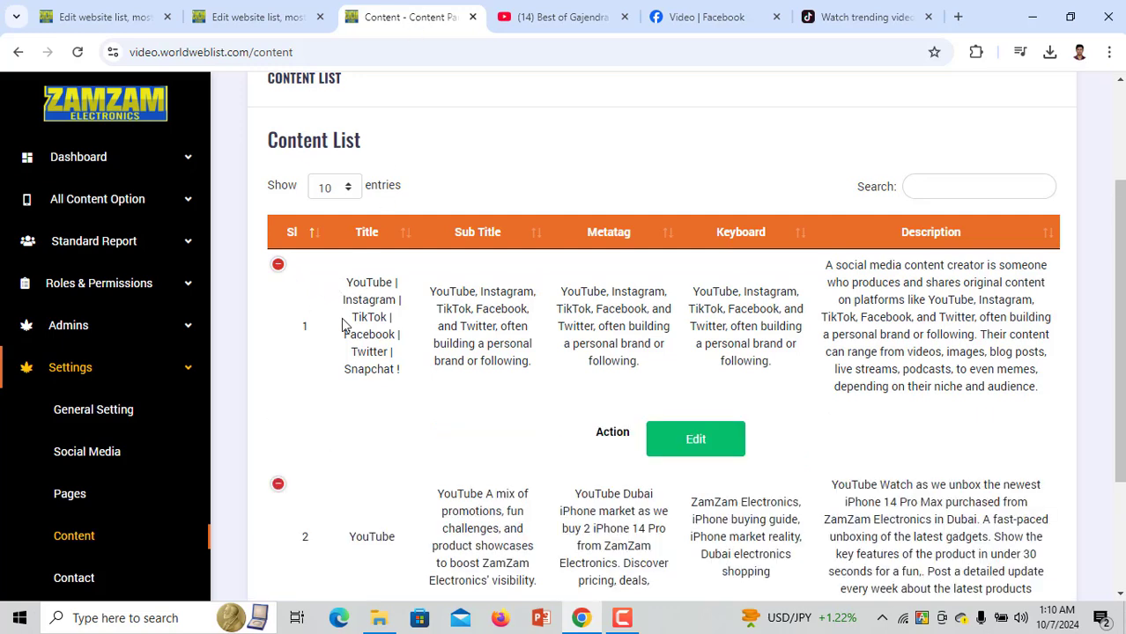
{"action": "left_click", "coordinate": [696, 440]}
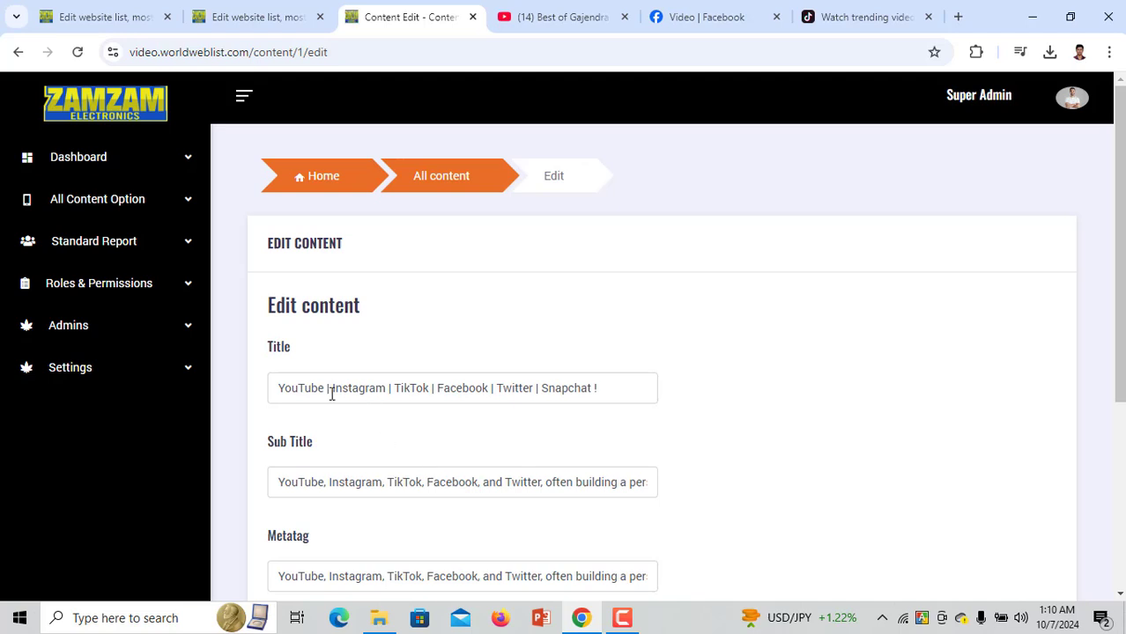
Cut the title down to 'TikTok | Facebook' by removing YouTube, Instagram, Twitter and Snapchat, then update
{"action": "left_click_drag", "start_coordinate": [333, 392], "coordinate": [234, 380]}
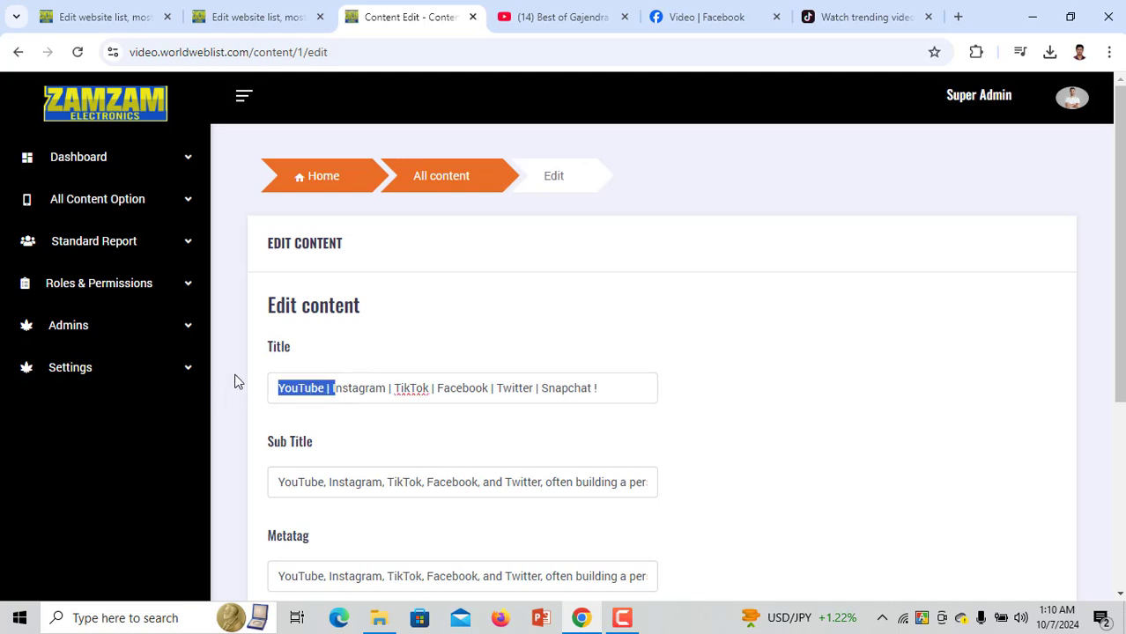
{"action": "key", "text": "BackSpace"}
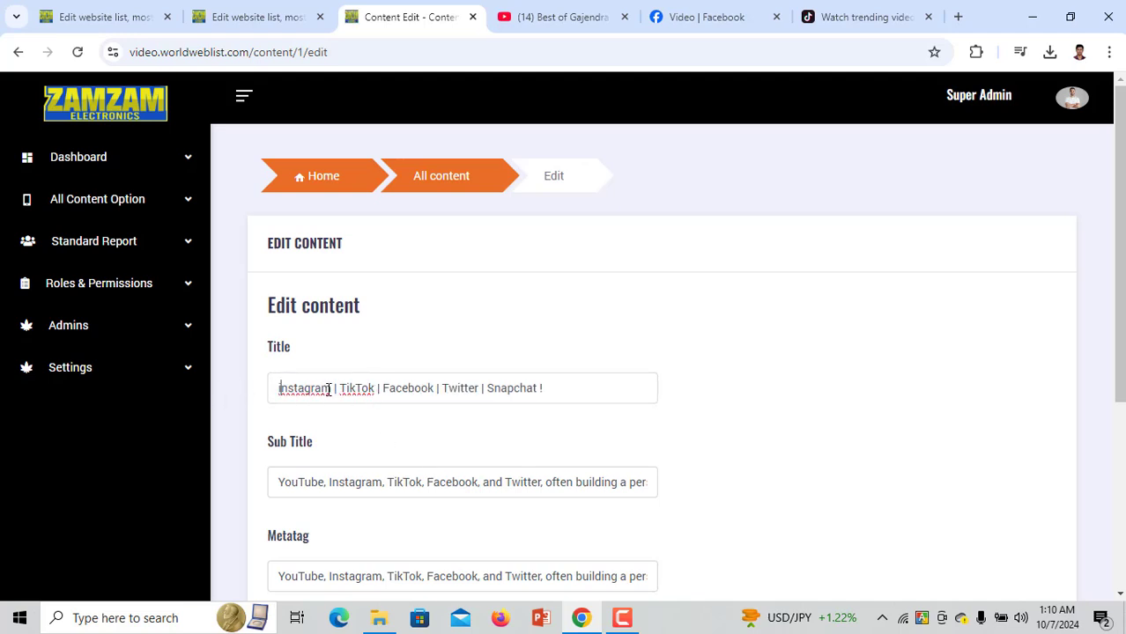
{"action": "left_click_drag", "start_coordinate": [352, 390], "coordinate": [447, 390]}
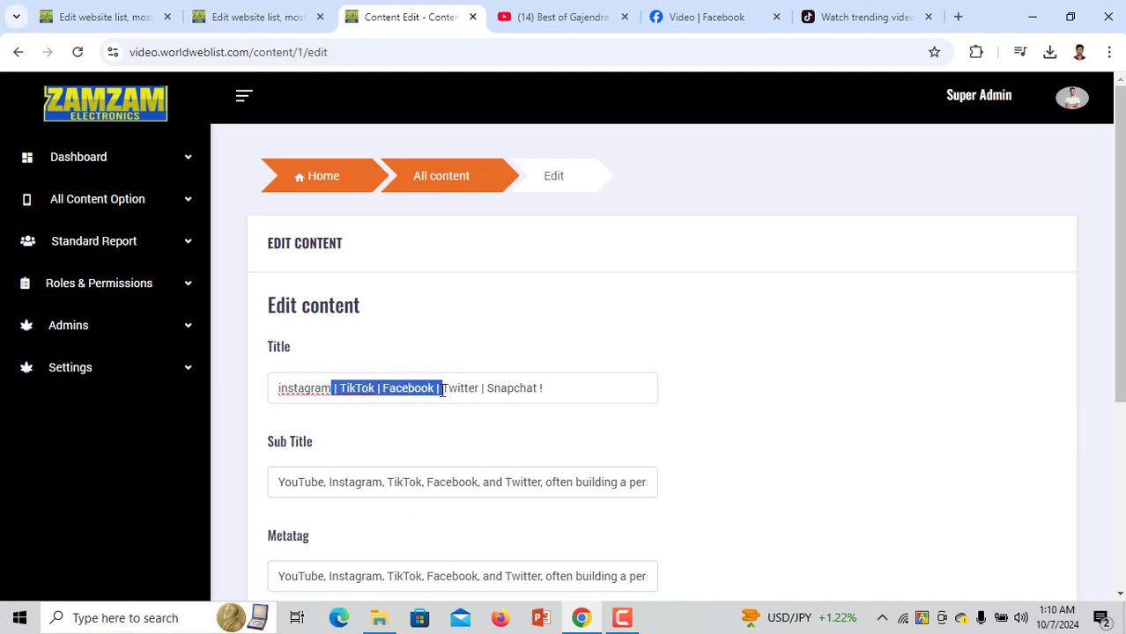
{"action": "left_click_drag", "start_coordinate": [343, 388], "coordinate": [236, 394]}
{"action": "key", "text": "BackSpace"}
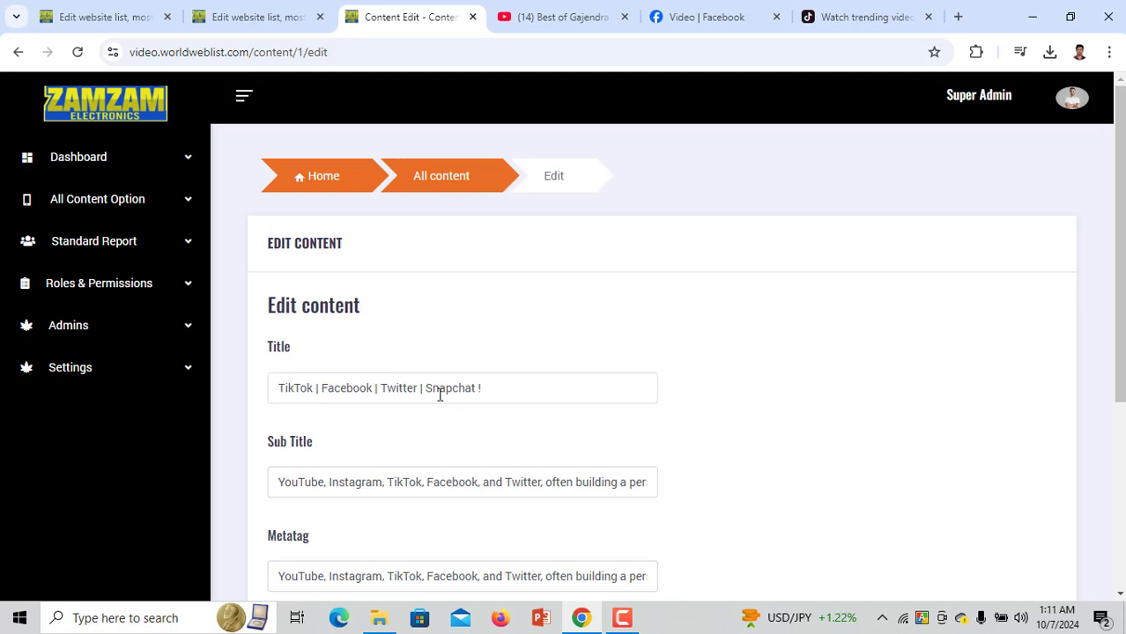
{"action": "left_click_drag", "start_coordinate": [377, 387], "coordinate": [562, 391]}
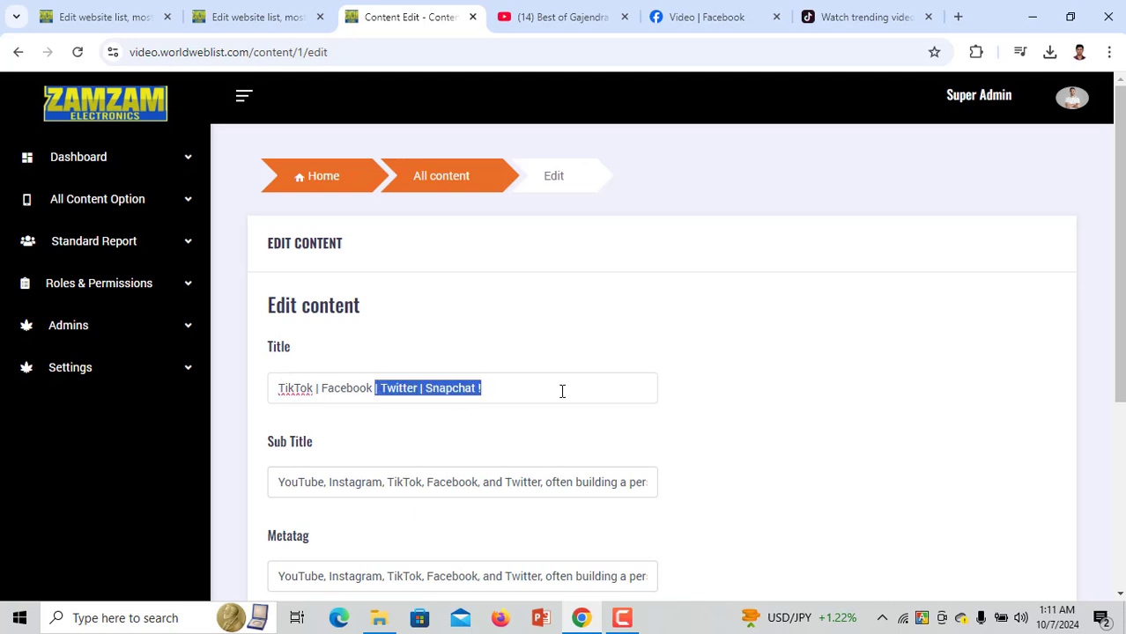
{"action": "key", "text": "BackSpace"}
{"action": "scroll", "coordinate": [472, 457], "scroll_direction": "down", "scroll_amount": 3}
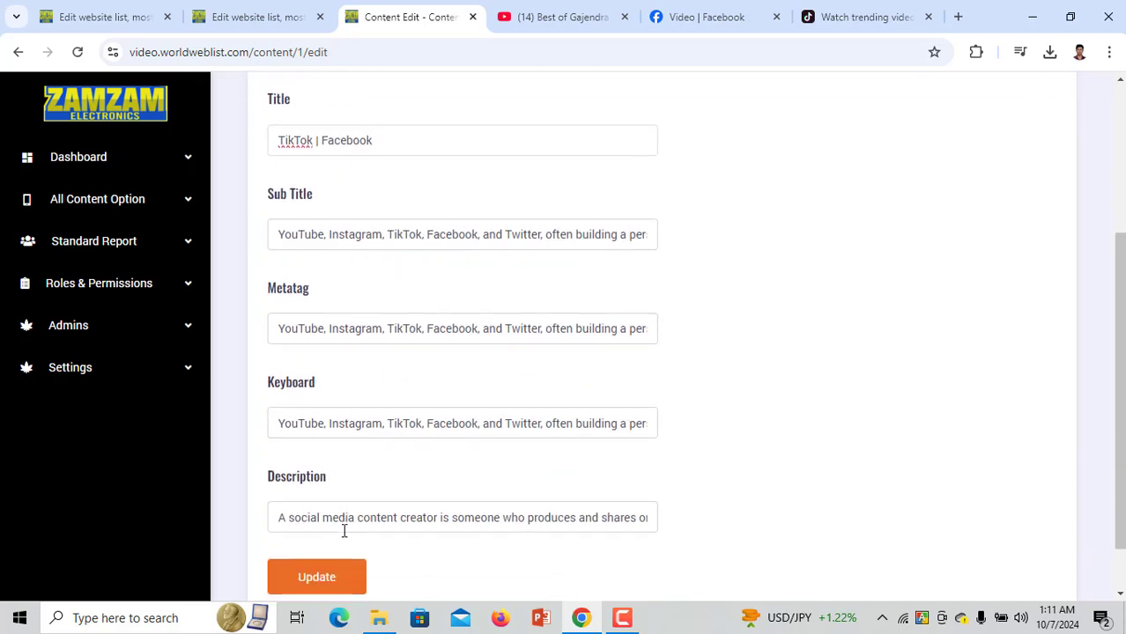
{"action": "left_click", "coordinate": [319, 577]}
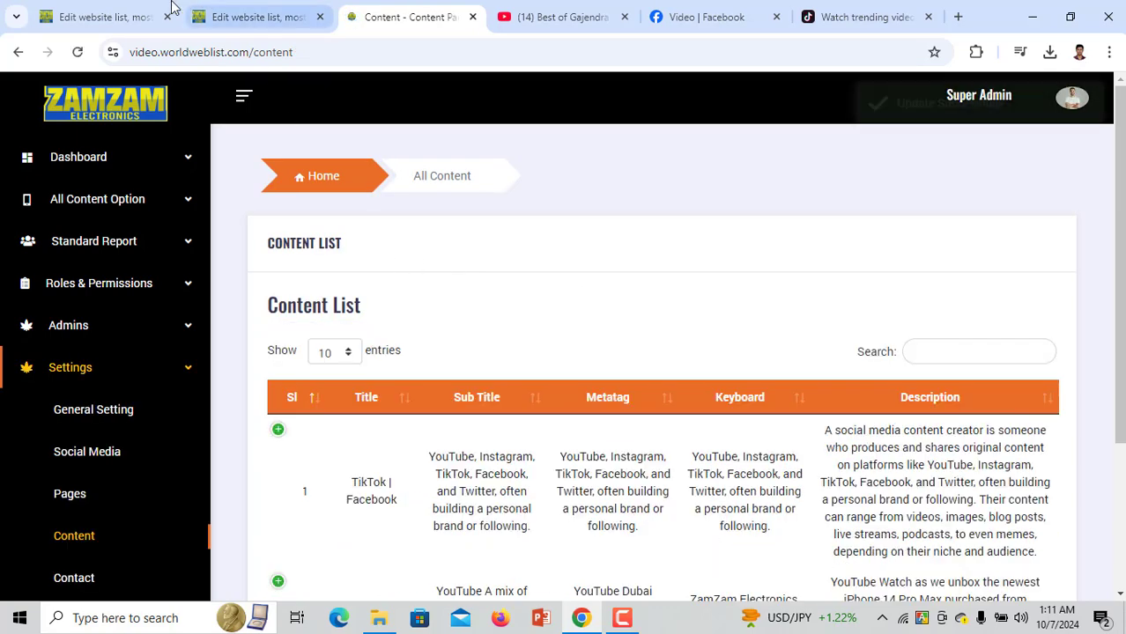
{"action": "left_click", "coordinate": [132, 16]}
Reload the homepage, confirm the 'TikTok | Facebook' heading, and go back to the Content List
{"action": "key", "text": "F5"}
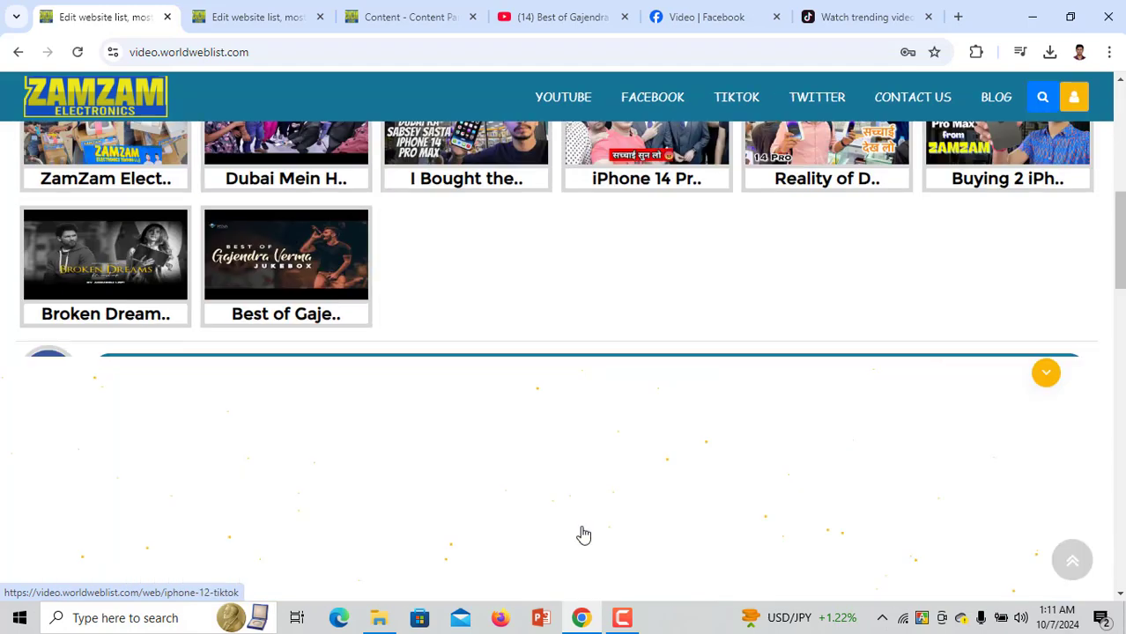
{"action": "scroll", "coordinate": [564, 528], "scroll_direction": "down", "scroll_amount": 2}
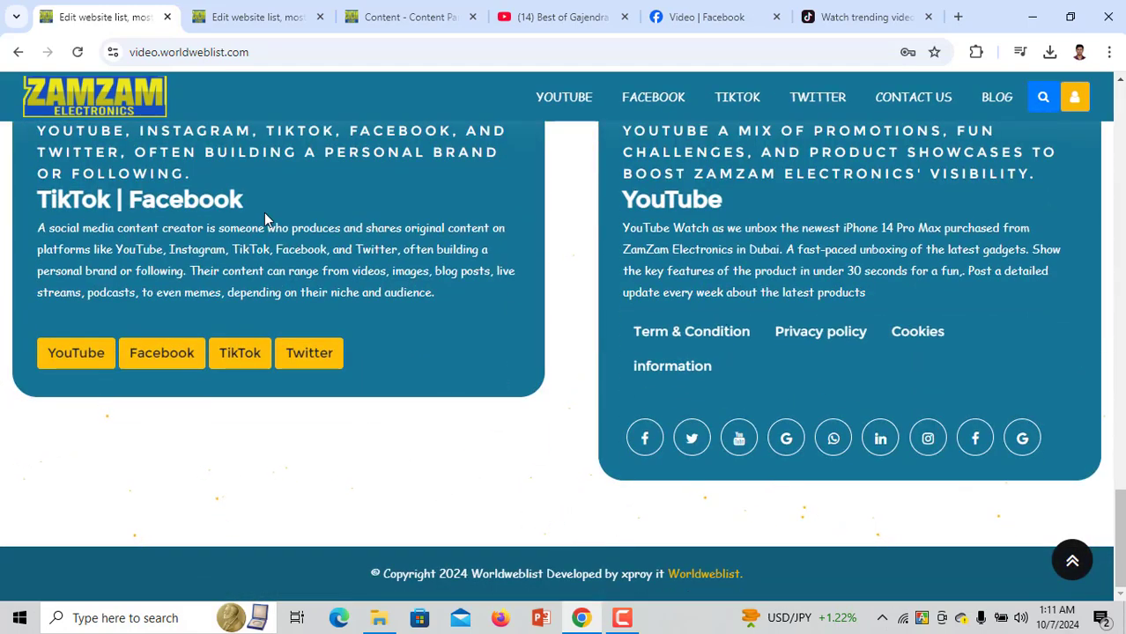
{"action": "left_click_drag", "start_coordinate": [252, 208], "coordinate": [31, 204]}
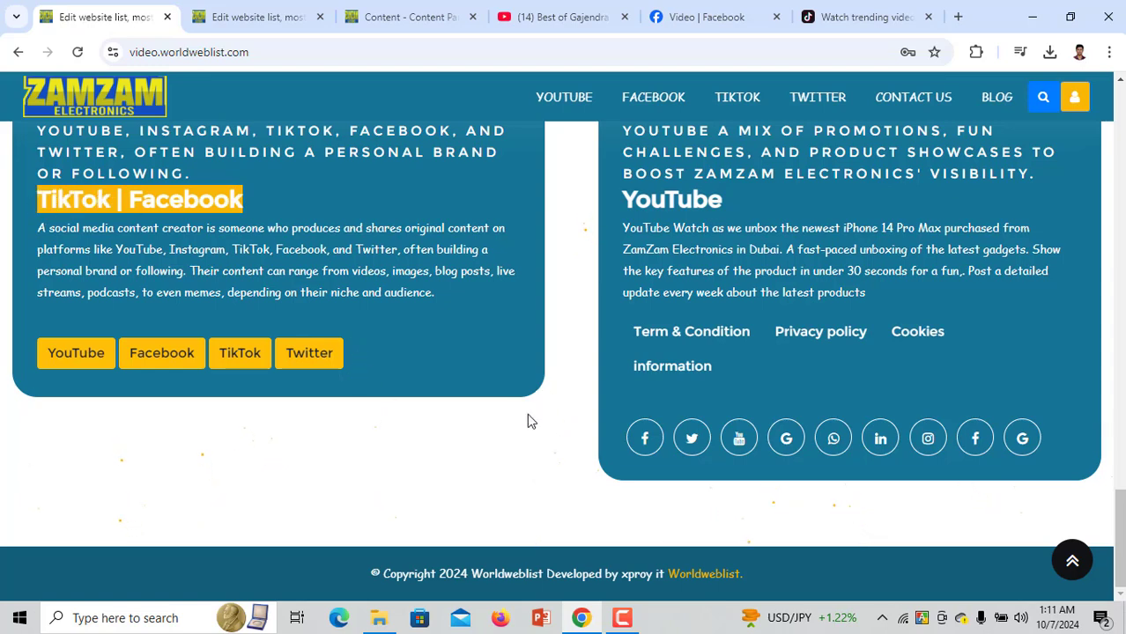
{"action": "scroll", "coordinate": [445, 371], "scroll_direction": "up", "scroll_amount": 2}
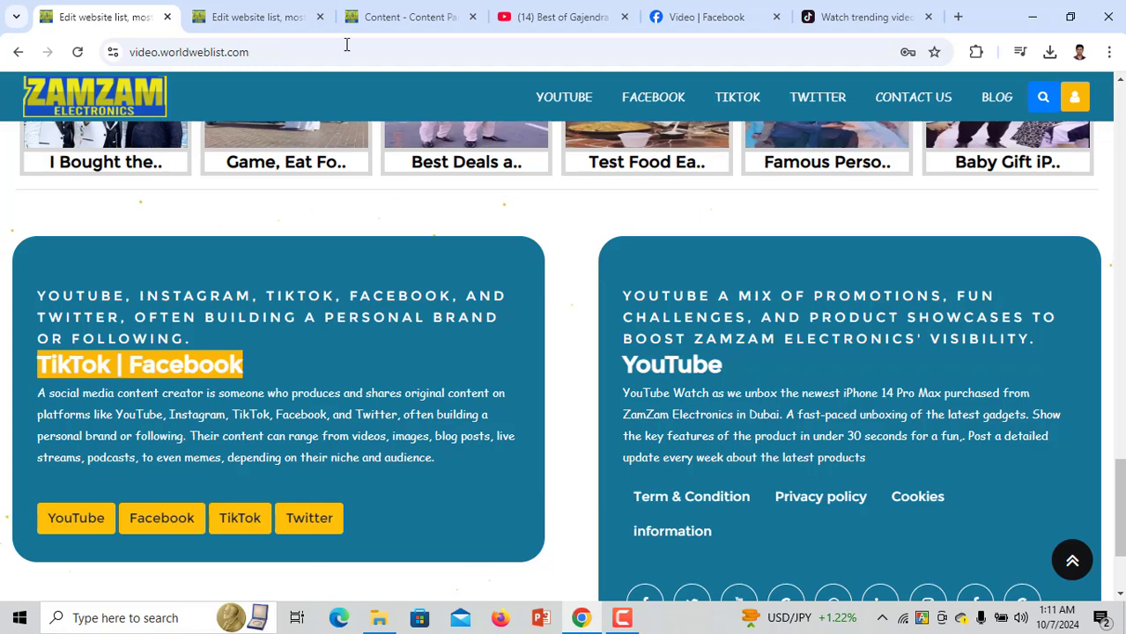
{"action": "left_click", "coordinate": [397, 13]}
{"action": "scroll", "coordinate": [220, 511], "scroll_direction": "down", "scroll_amount": 3}
{"action": "scroll", "coordinate": [110, 546], "scroll_direction": "down", "scroll_amount": 1}
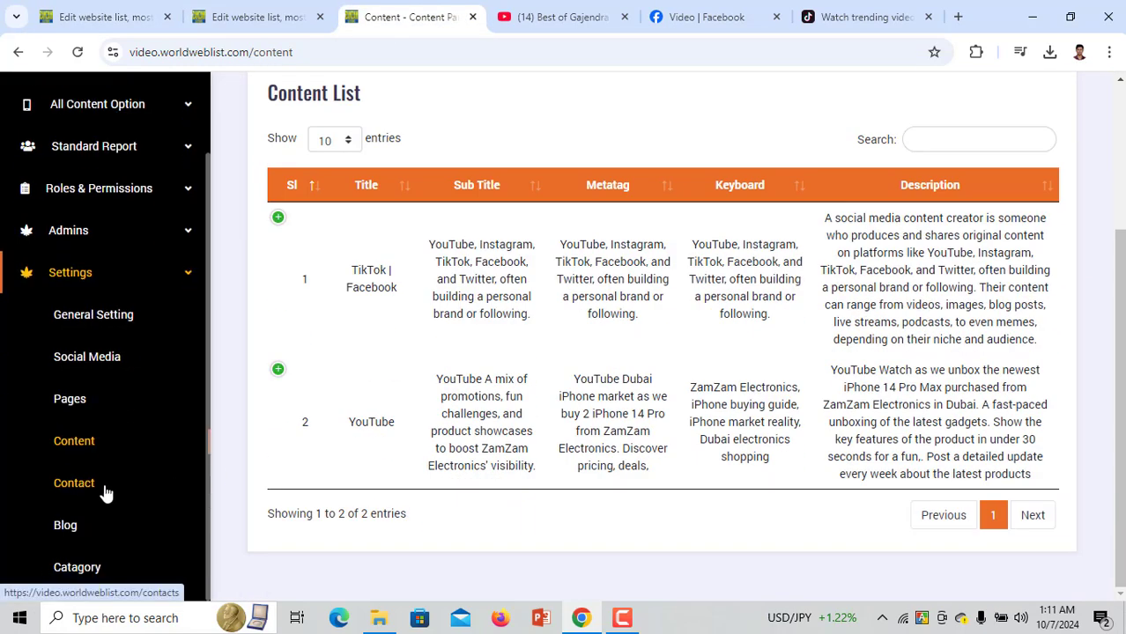
Open the admin Contact Us List and view the website's contact form page
{"action": "left_click", "coordinate": [93, 490]}
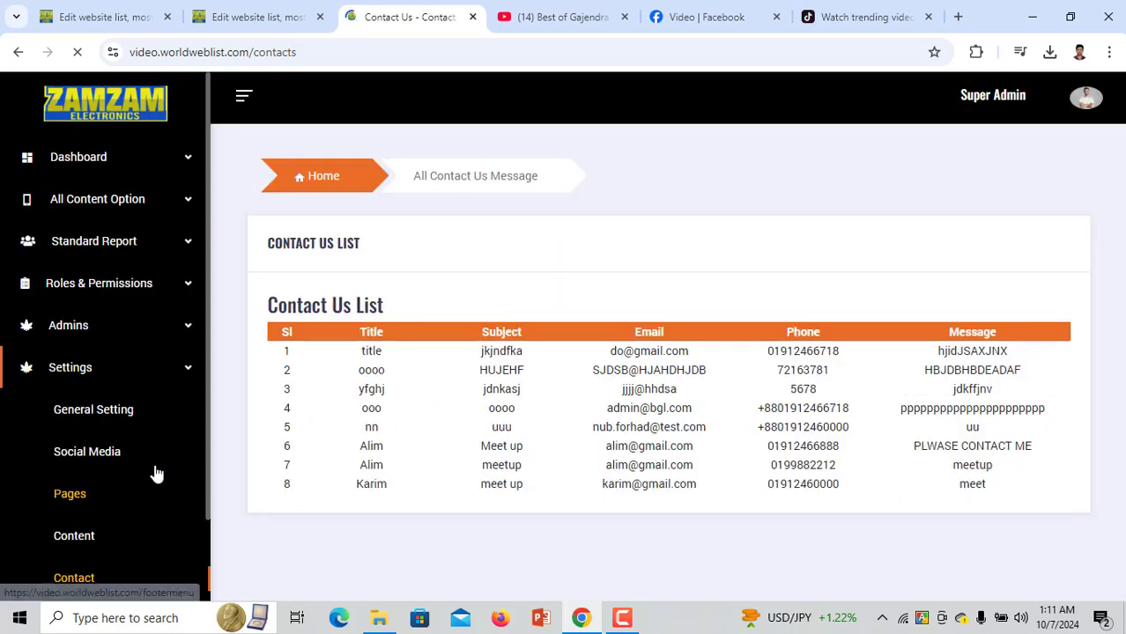
{"action": "scroll", "coordinate": [457, 454], "scroll_direction": "down", "scroll_amount": 2}
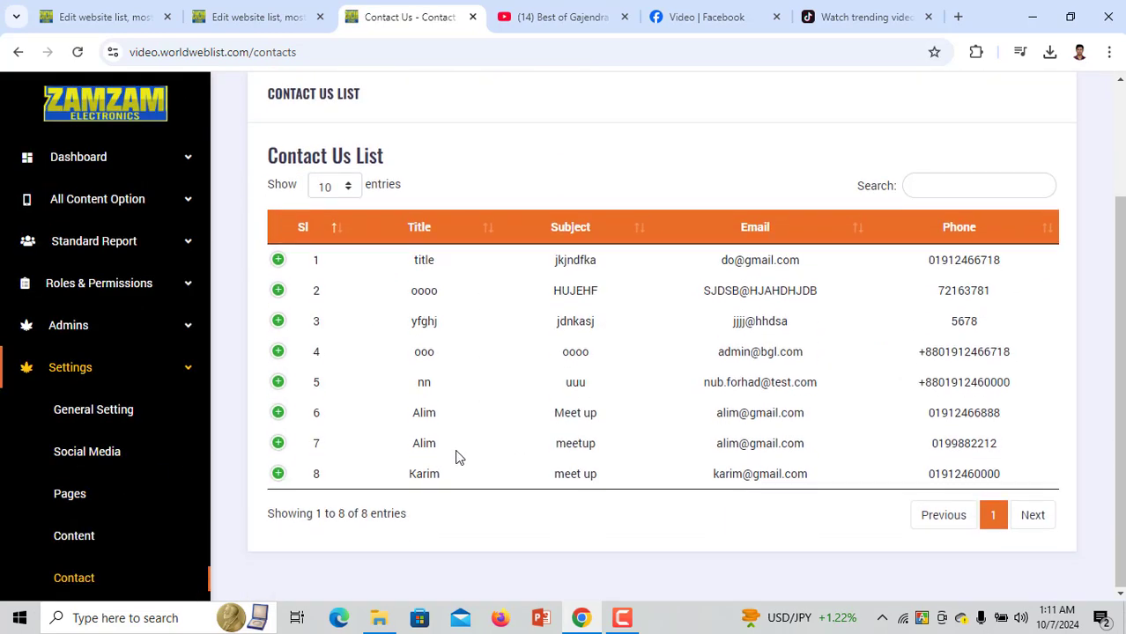
{"action": "left_click", "coordinate": [132, 11]}
{"action": "left_click", "coordinate": [913, 100]}
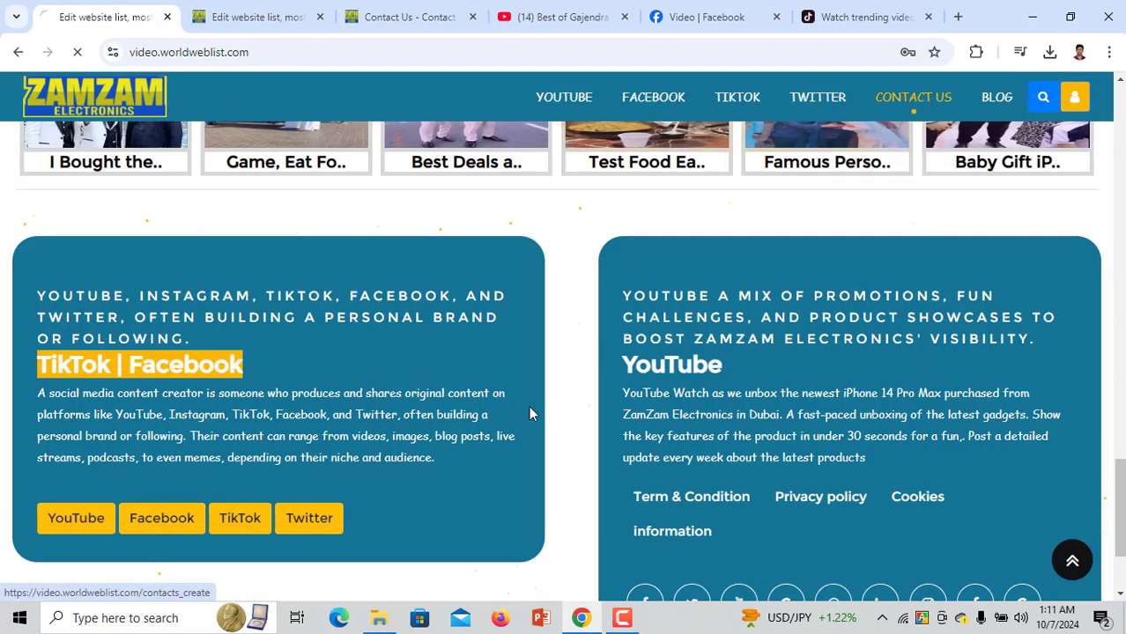
{"action": "scroll", "coordinate": [414, 513], "scroll_direction": "down", "scroll_amount": 4}
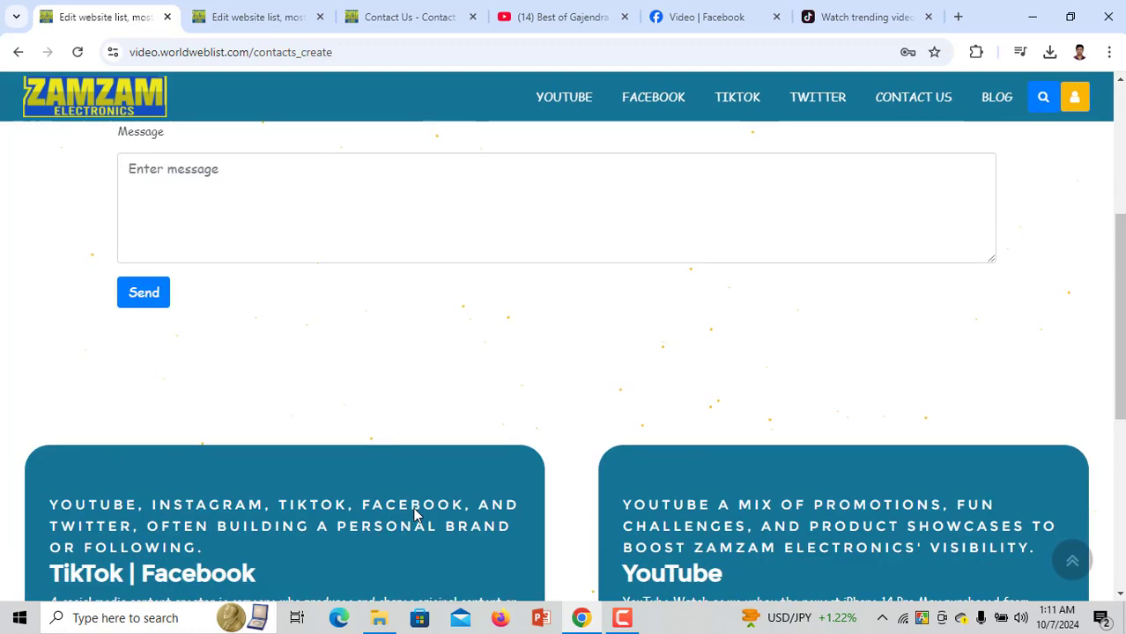
{"action": "scroll", "coordinate": [415, 511], "scroll_direction": "up", "scroll_amount": 3}
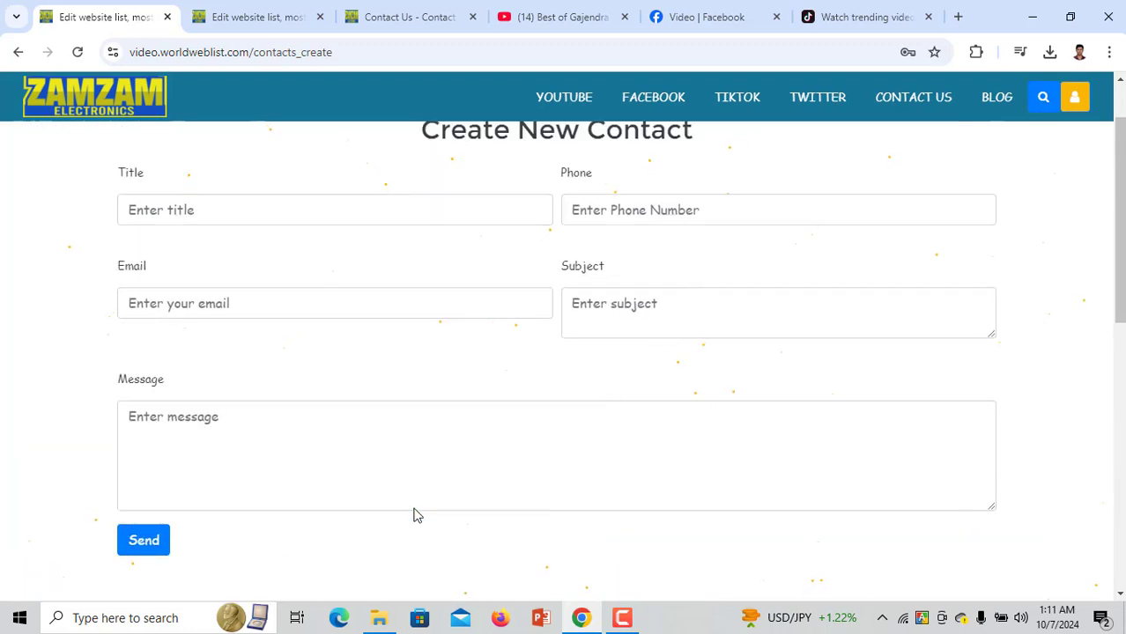
Select the newest contact entry, row 8, in the admin Contact Us List
{"action": "left_click", "coordinate": [402, 19]}
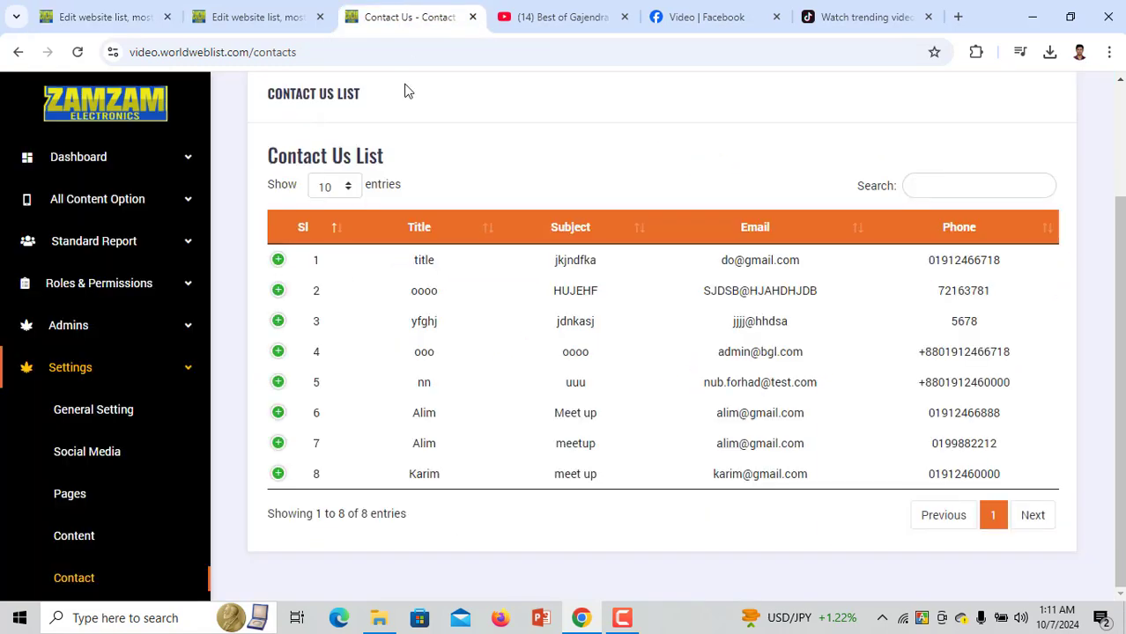
{"action": "left_click_drag", "start_coordinate": [386, 487], "coordinate": [1010, 479]}
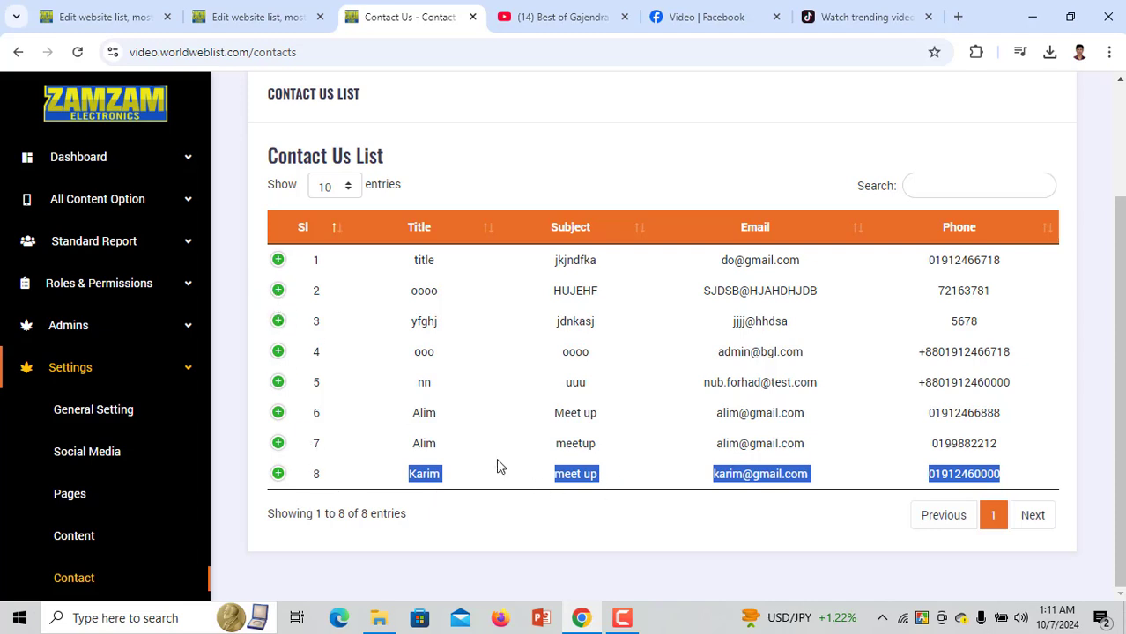
{"action": "left_click", "coordinate": [117, 11]}
{"action": "left_click", "coordinate": [402, 13]}
{"action": "scroll", "coordinate": [120, 515], "scroll_direction": "down", "scroll_amount": 1}
View the website's Blog page with all posts and category filters, then return to the admin Blog List
{"action": "left_click", "coordinate": [100, 536]}
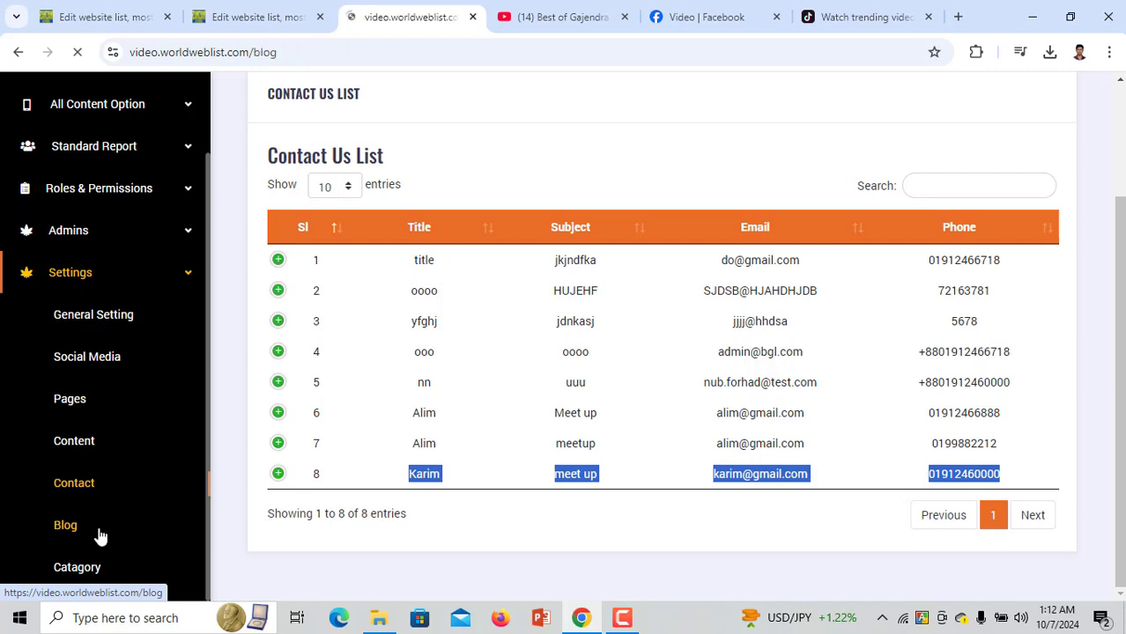
{"action": "left_click", "coordinate": [144, 11]}
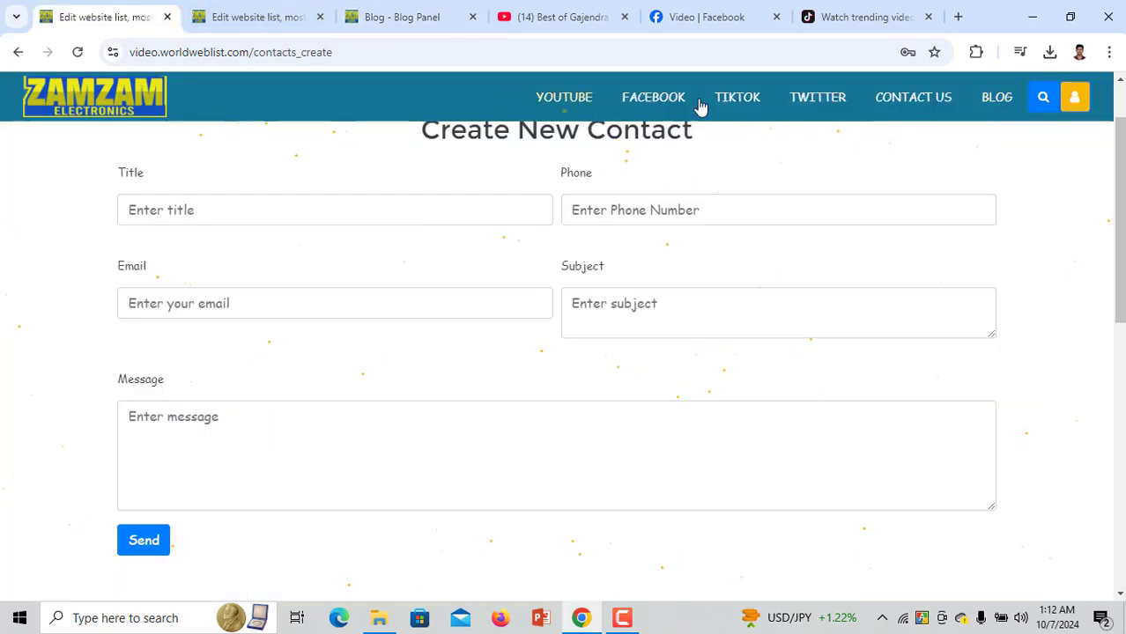
{"action": "left_click", "coordinate": [995, 102]}
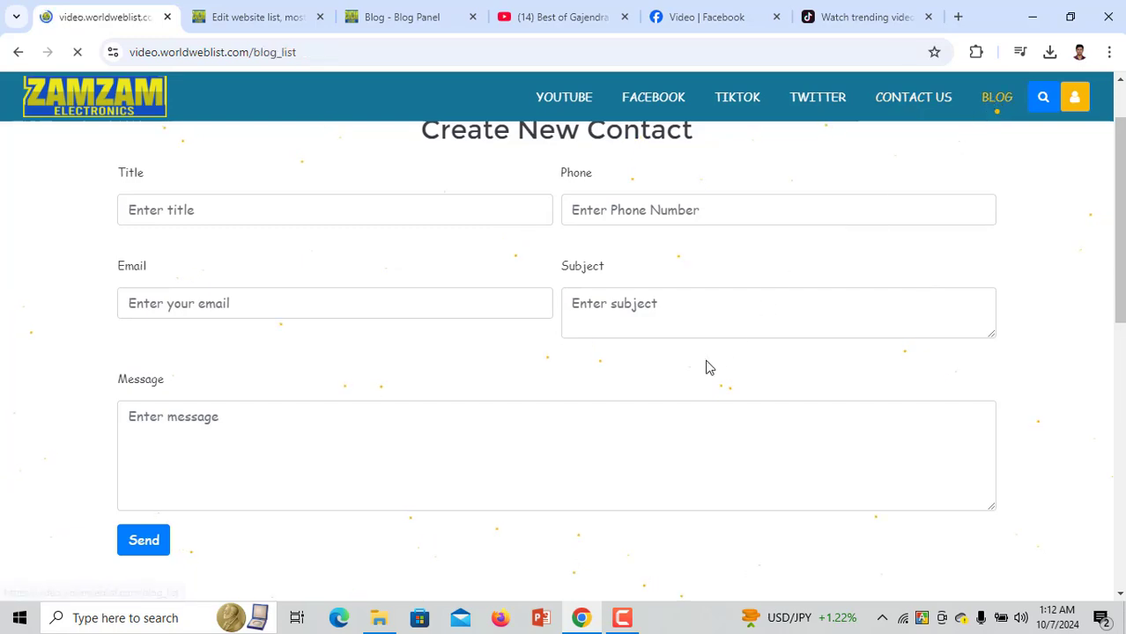
{"action": "scroll", "coordinate": [520, 480], "scroll_direction": "down", "scroll_amount": 1}
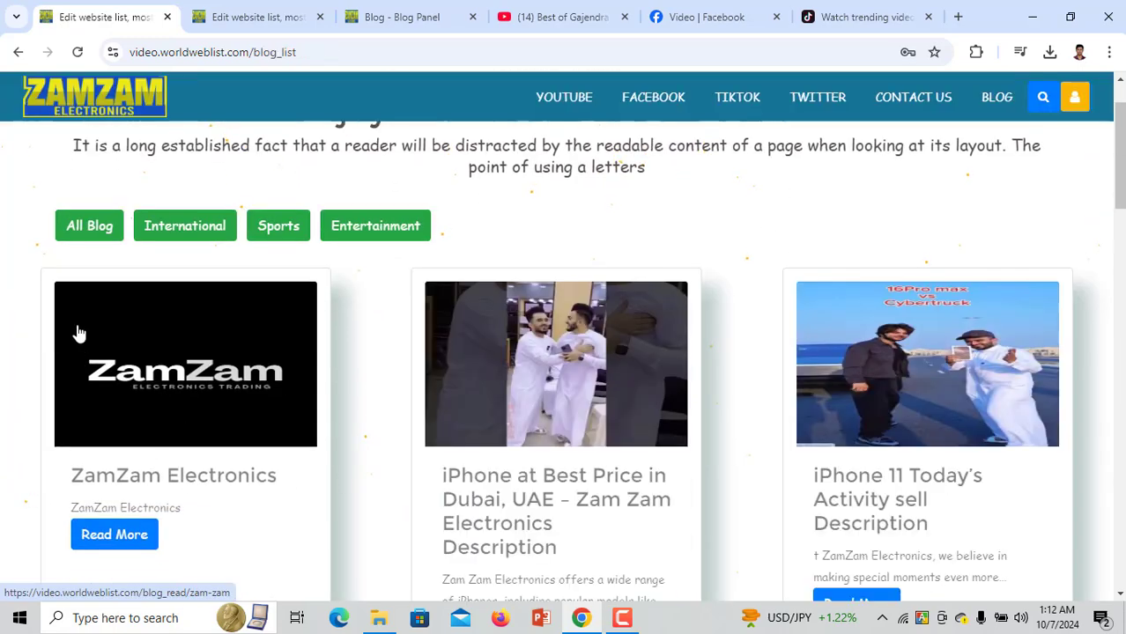
{"action": "left_click", "coordinate": [83, 234]}
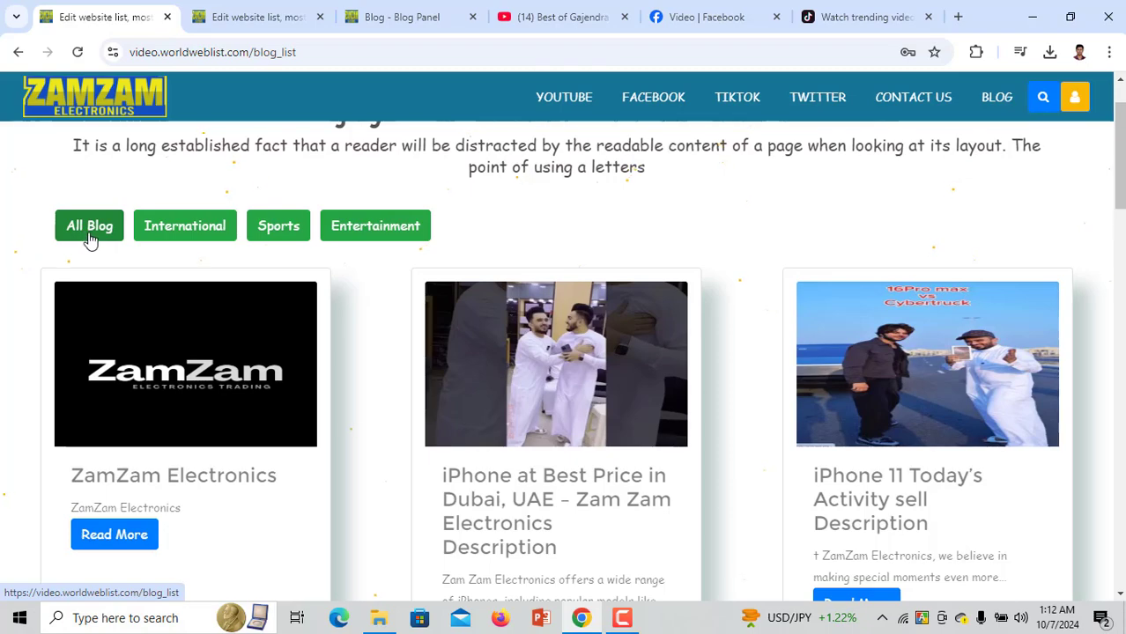
{"action": "left_click", "coordinate": [97, 245]}
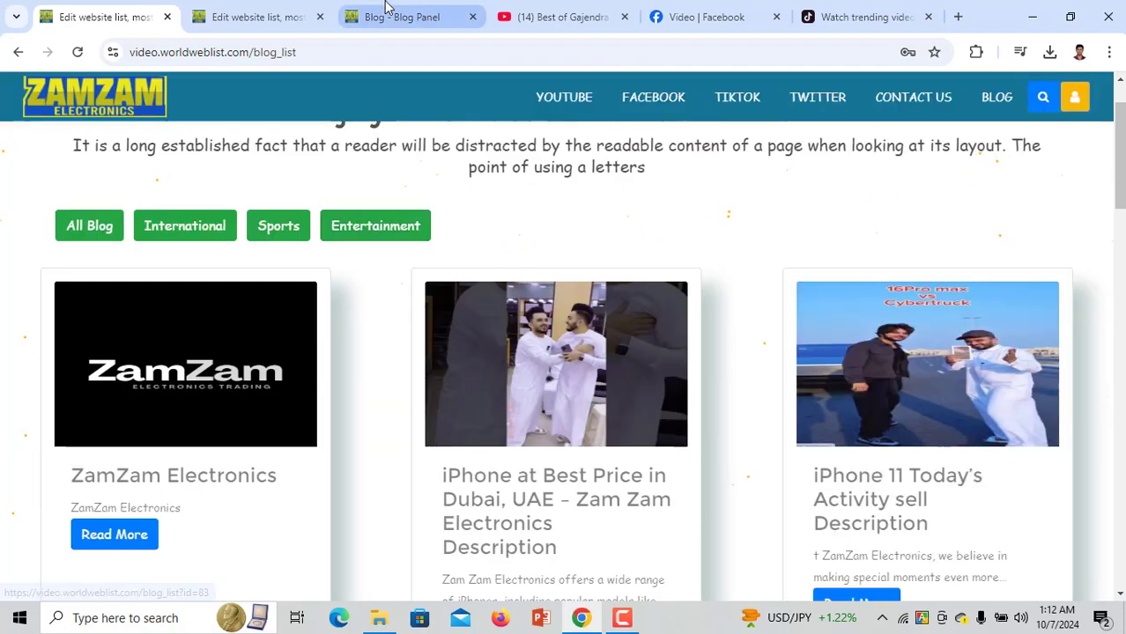
{"action": "left_click", "coordinate": [391, 10]}
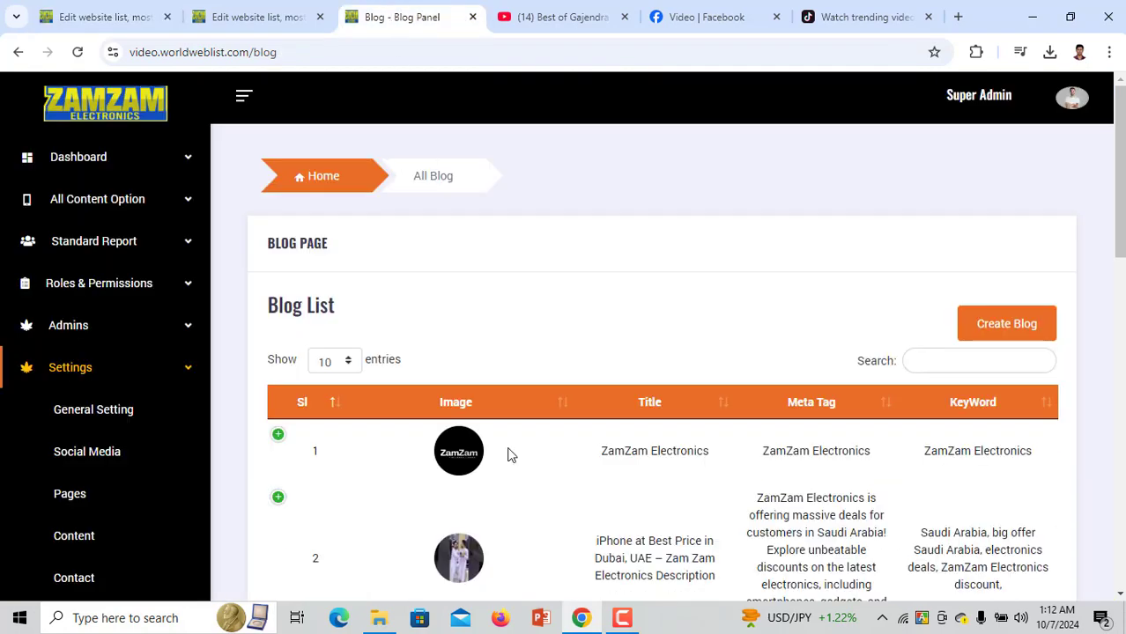
{"action": "scroll", "coordinate": [509, 455], "scroll_direction": "down", "scroll_amount": 3}
{"action": "scroll", "coordinate": [1017, 239], "scroll_direction": "up", "scroll_amount": 2}
Start a new blog post with x(5).jpg as its image
{"action": "left_click", "coordinate": [962, 255]}
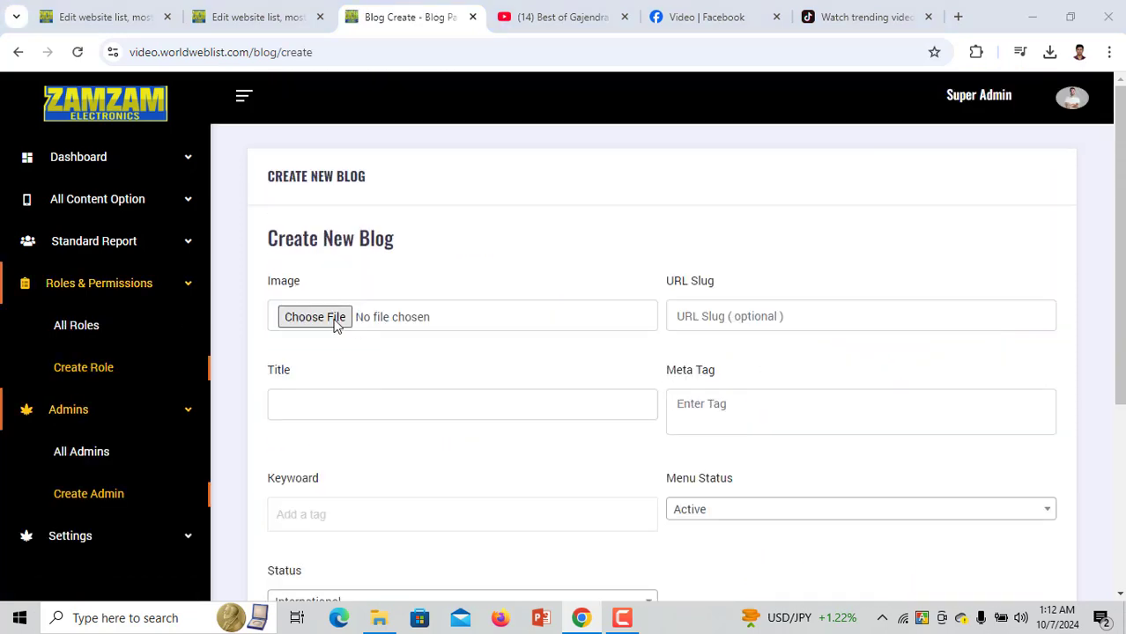
{"action": "left_click", "coordinate": [334, 325]}
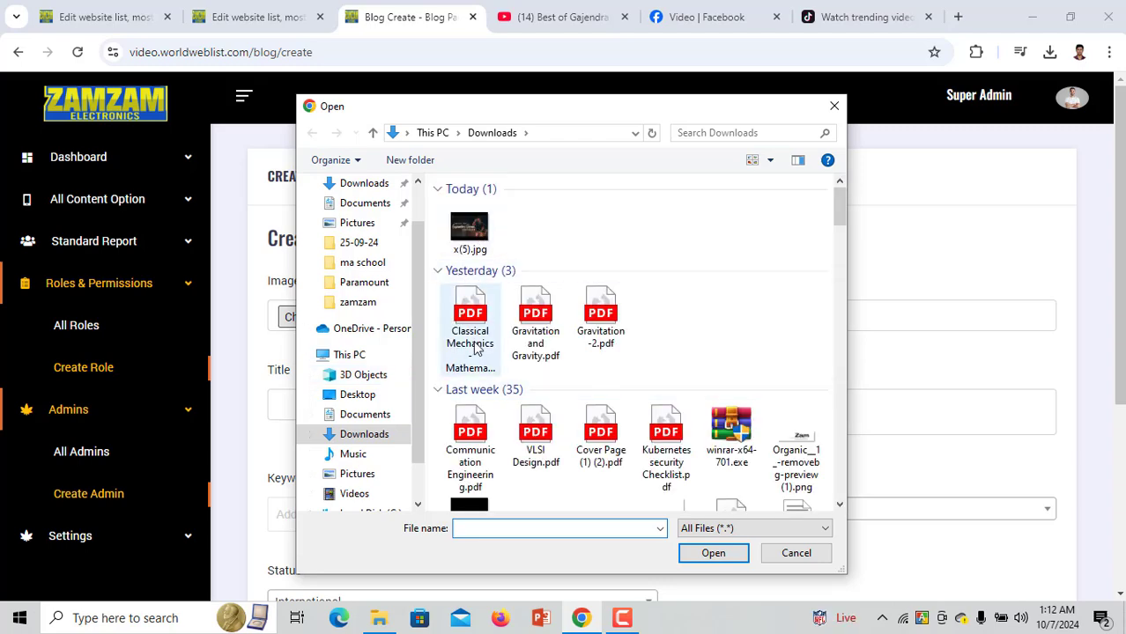
{"action": "scroll", "coordinate": [474, 348], "scroll_direction": "down", "scroll_amount": 5}
{"action": "scroll", "coordinate": [474, 348], "scroll_direction": "up", "scroll_amount": 5}
{"action": "double_click", "coordinate": [476, 229]}
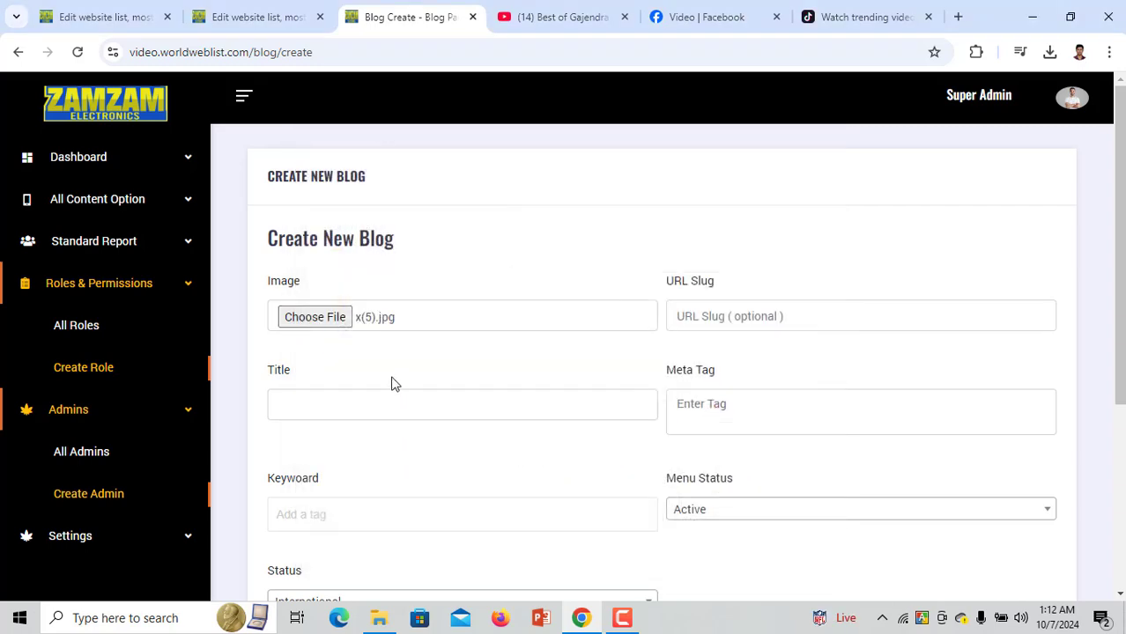
Set the URL slug to 'entertainment-bangladeshi', removing the '-moushumi' ending
{"action": "left_click", "coordinate": [745, 328]}
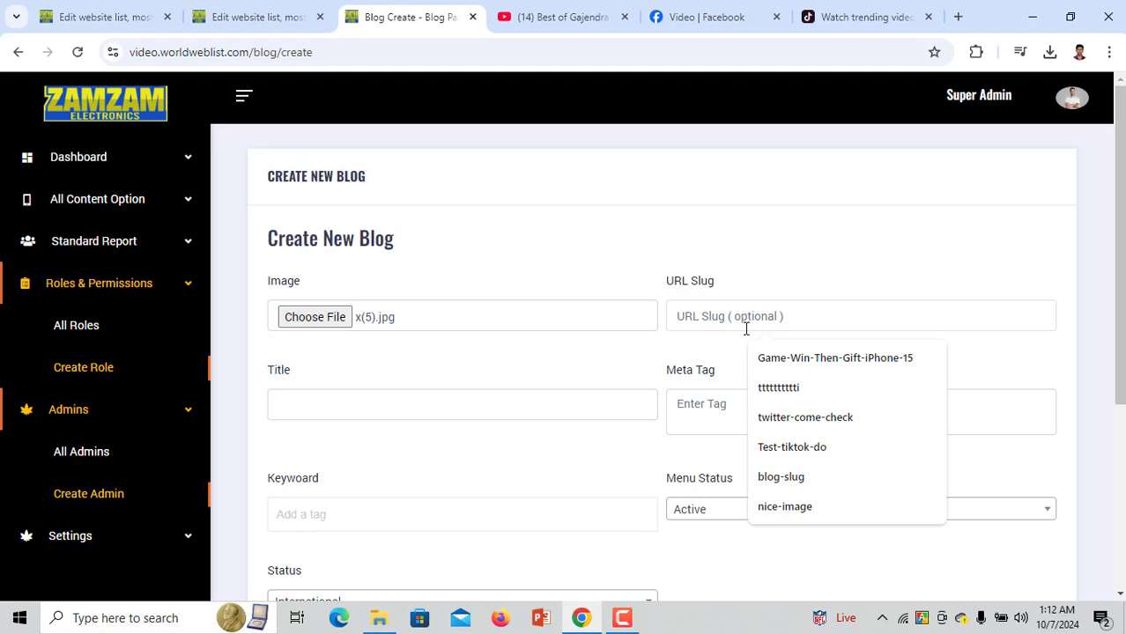
{"action": "type", "text": "e"}
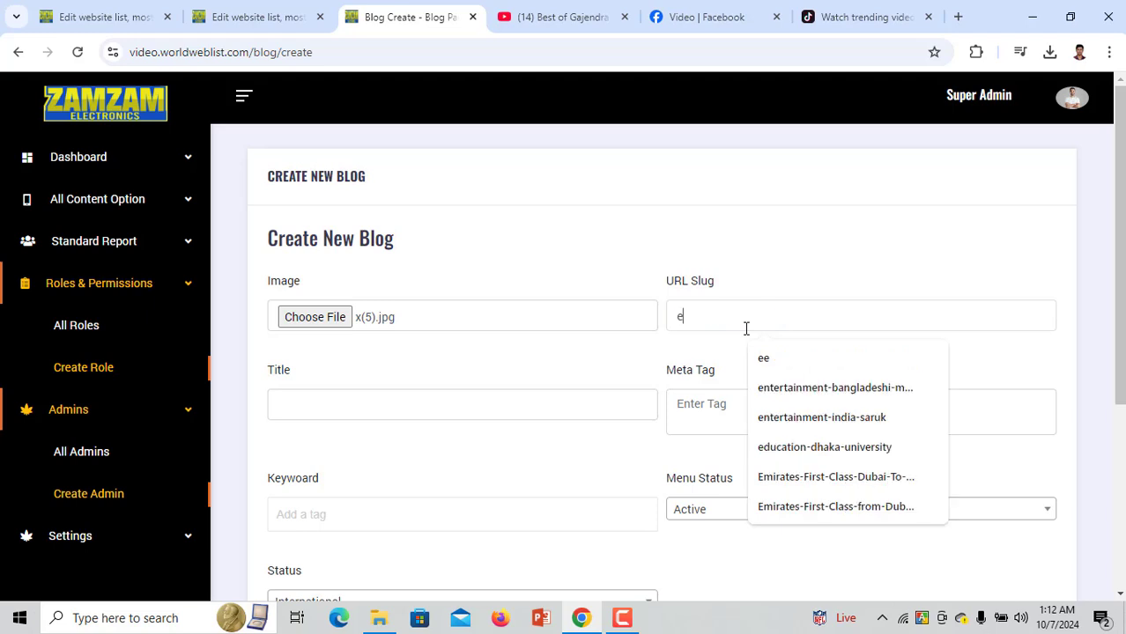
{"action": "type", "text": "ntertainment-bangladeshi-moushumi"}
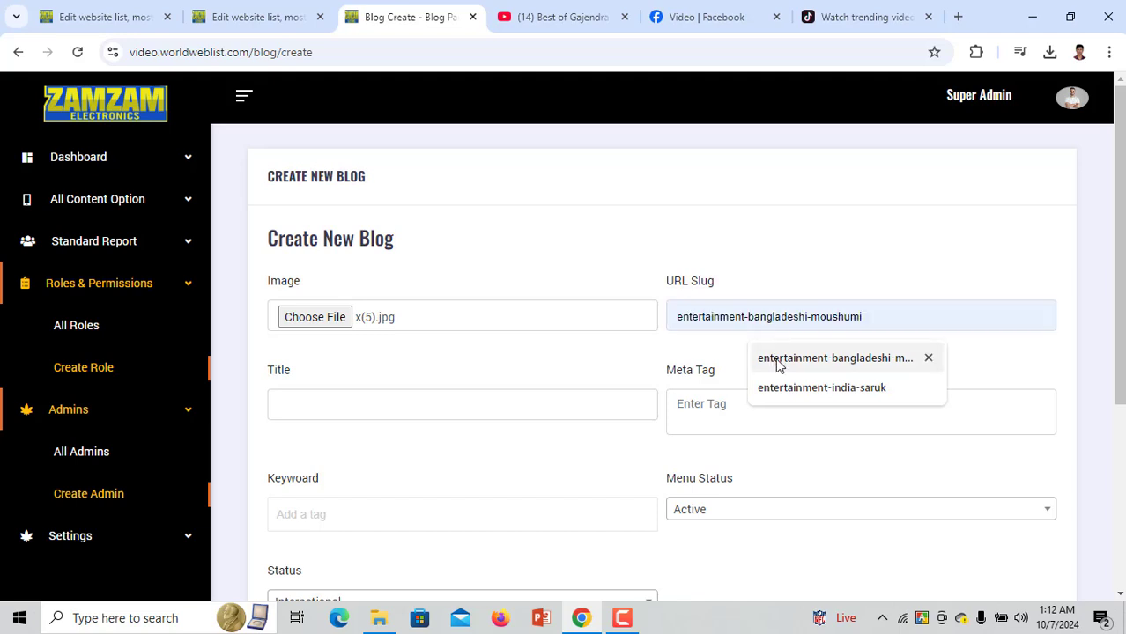
{"action": "left_click", "coordinate": [778, 358]}
{"action": "left_click_drag", "start_coordinate": [819, 316], "coordinate": [1008, 320]}
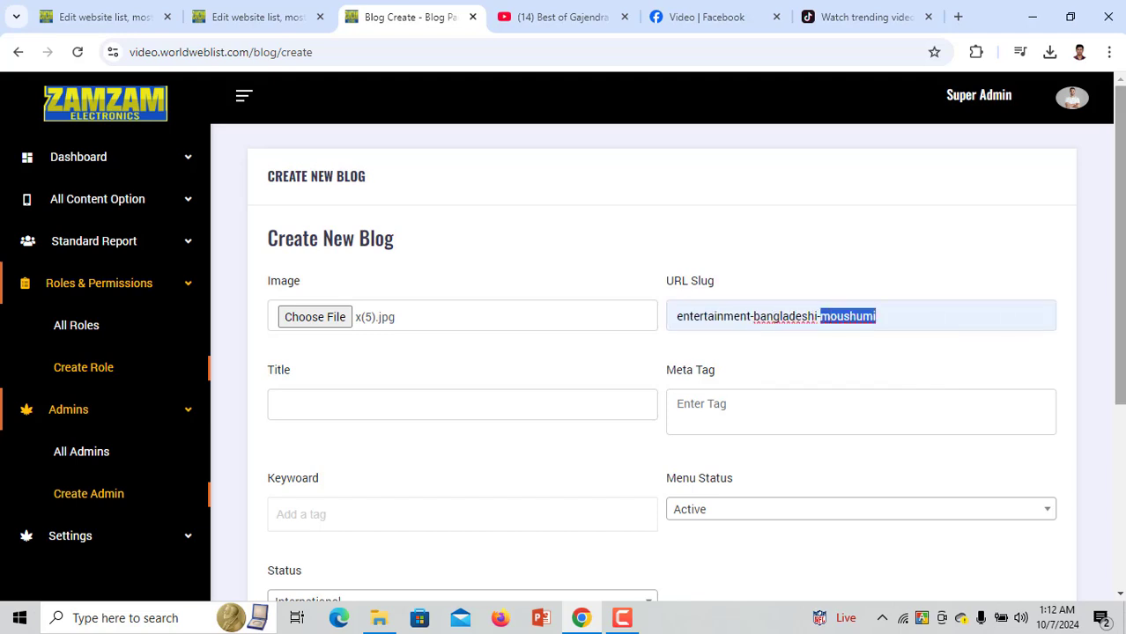
{"action": "key", "text": "BackSpace"}
{"action": "left_click", "coordinate": [469, 395]}
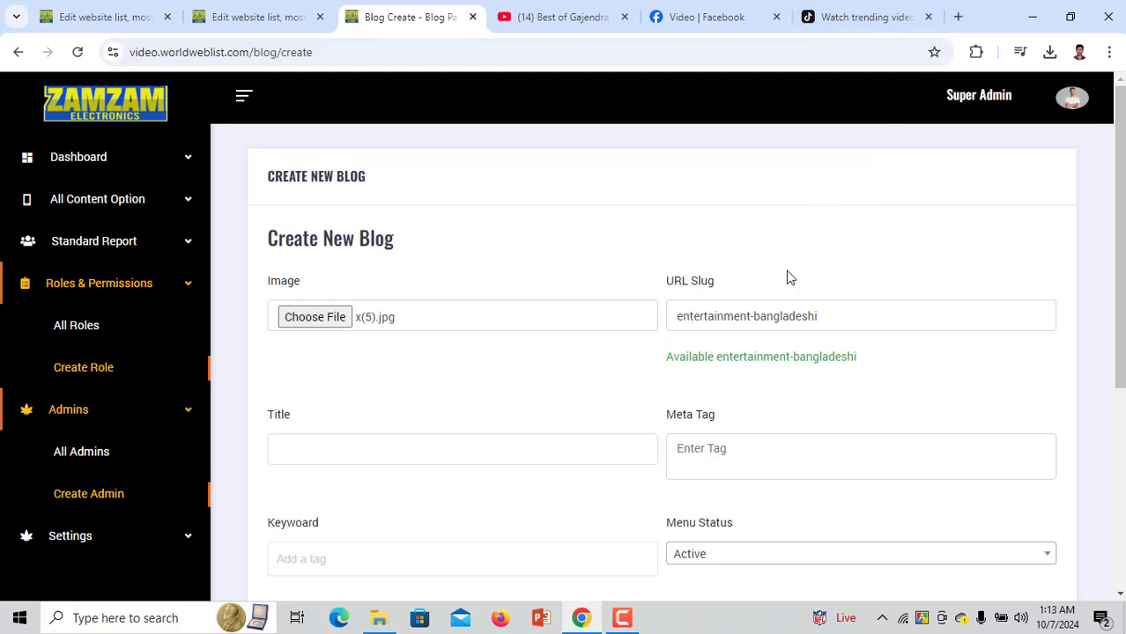
Title the blog 'Top ten entertainment-bangladeshi' using the copied slug text
{"action": "left_click_drag", "start_coordinate": [832, 318], "coordinate": [656, 322]}
{"action": "key", "text": "ctrl+c"}
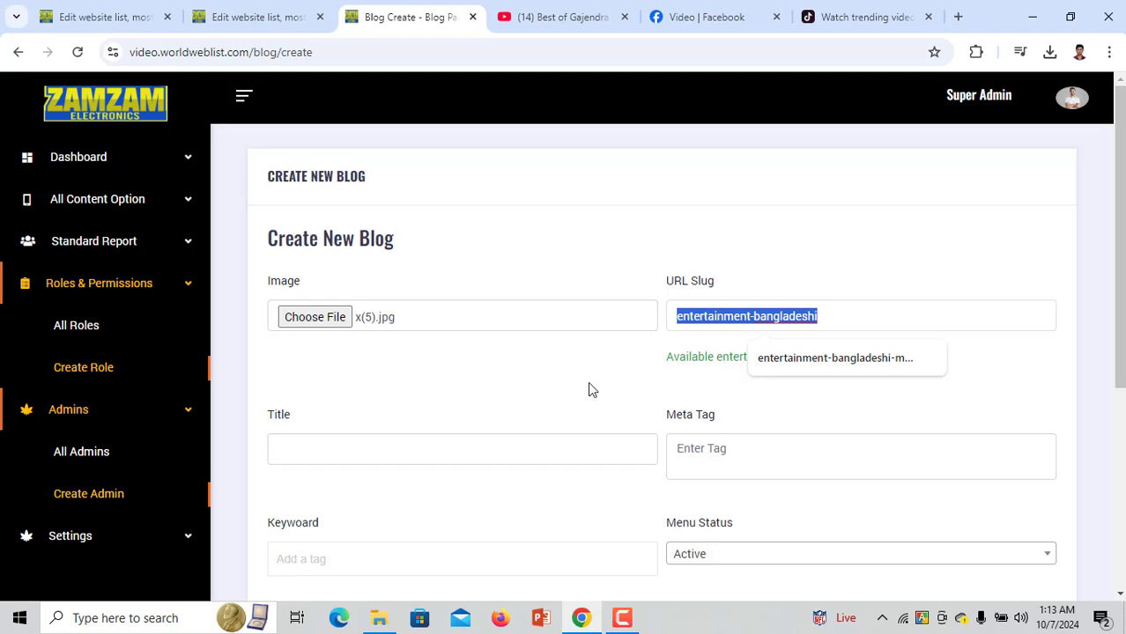
{"action": "left_click", "coordinate": [450, 459]}
{"action": "key", "text": "ctrl+v"}
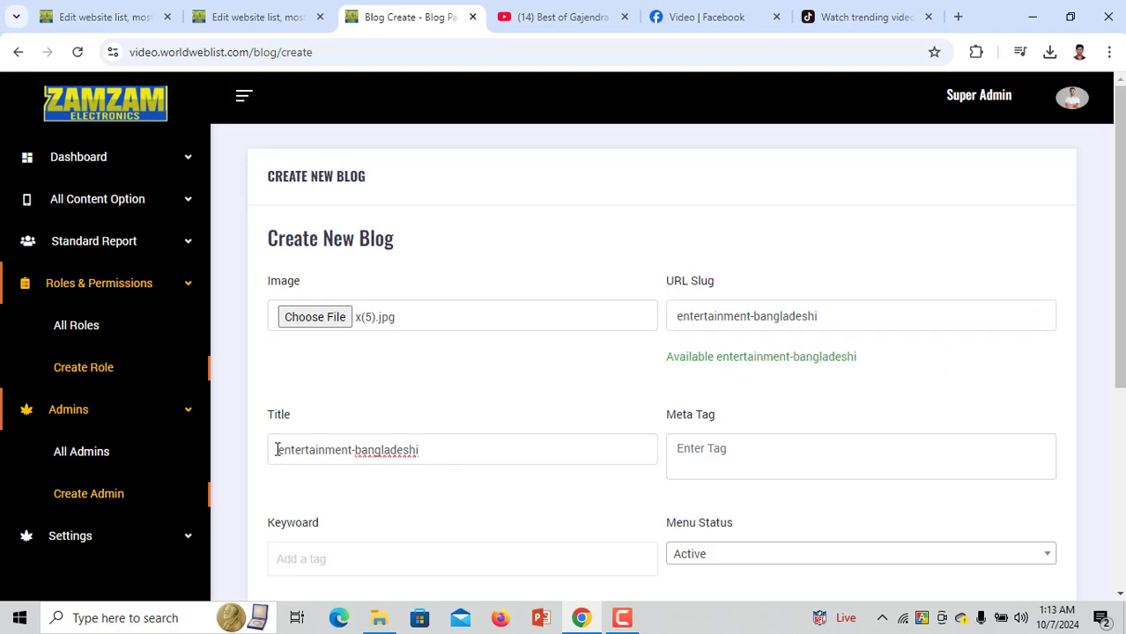
{"action": "type", "text": "Top t"}
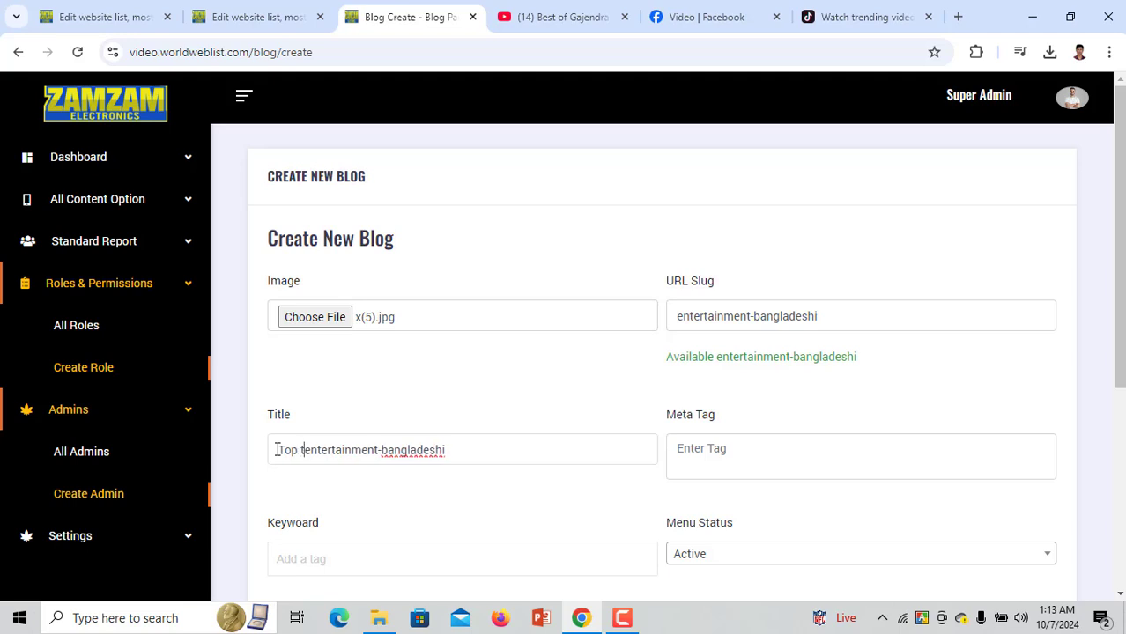
{"action": "type", "text": "en"}
Paste the slug into Meta Tag and add keyword tags: the slug, 'tenn' and 'top'
{"action": "left_click", "coordinate": [747, 471]}
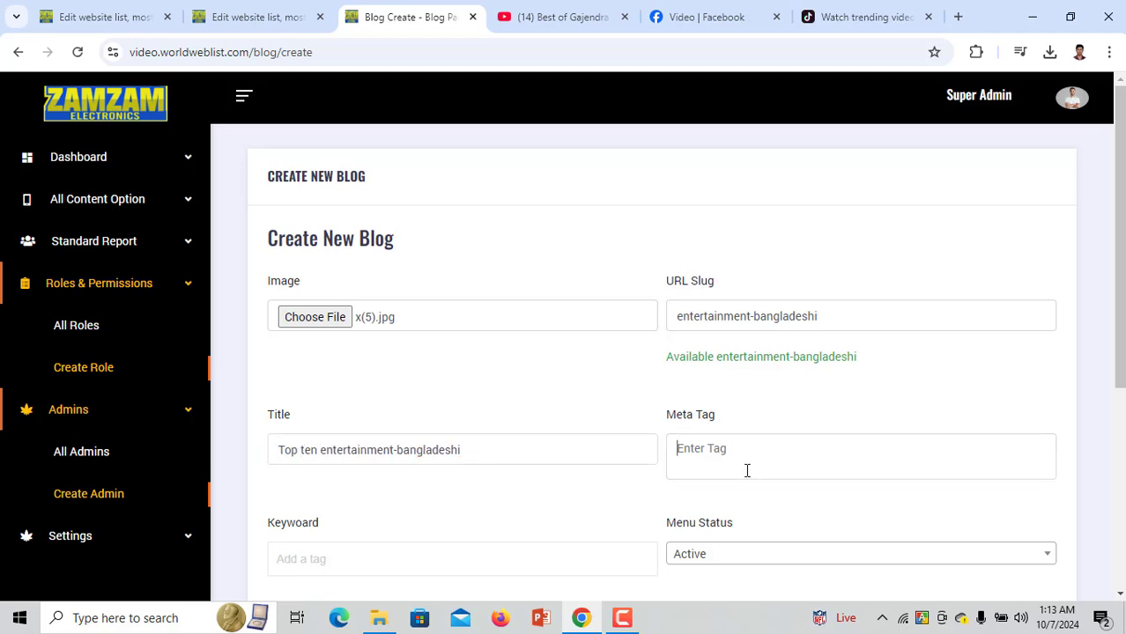
{"action": "key", "text": "ctrl+v"}
{"action": "scroll", "coordinate": [498, 465], "scroll_direction": "down", "scroll_amount": 2}
{"action": "left_click", "coordinate": [408, 403]}
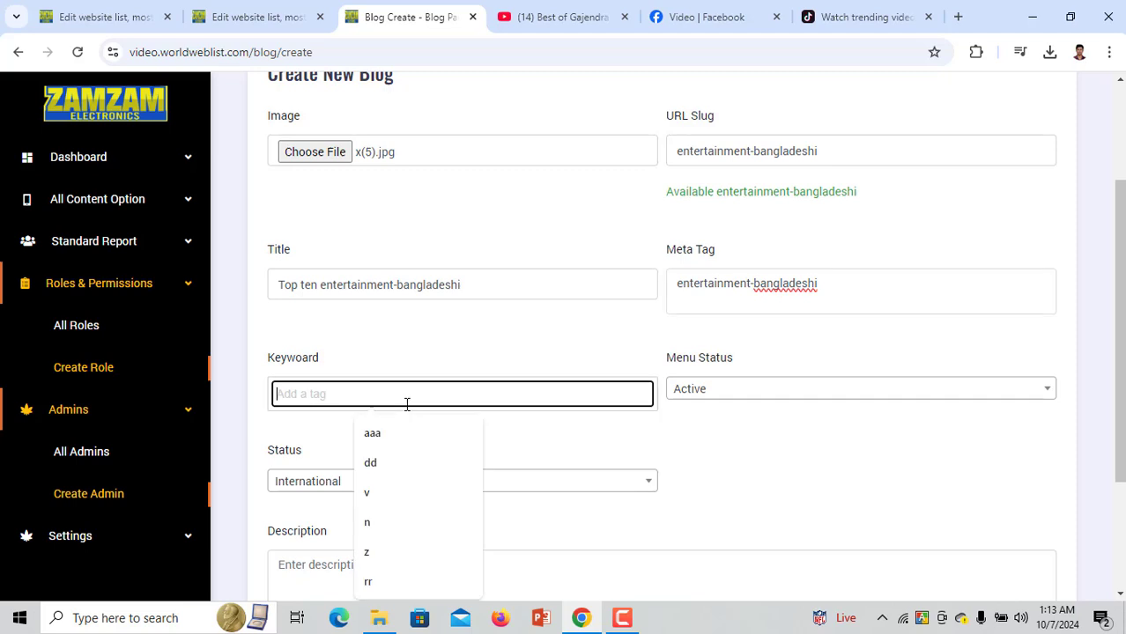
{"action": "key", "text": "ctrl+v"}
{"action": "key", "text": "Return"}
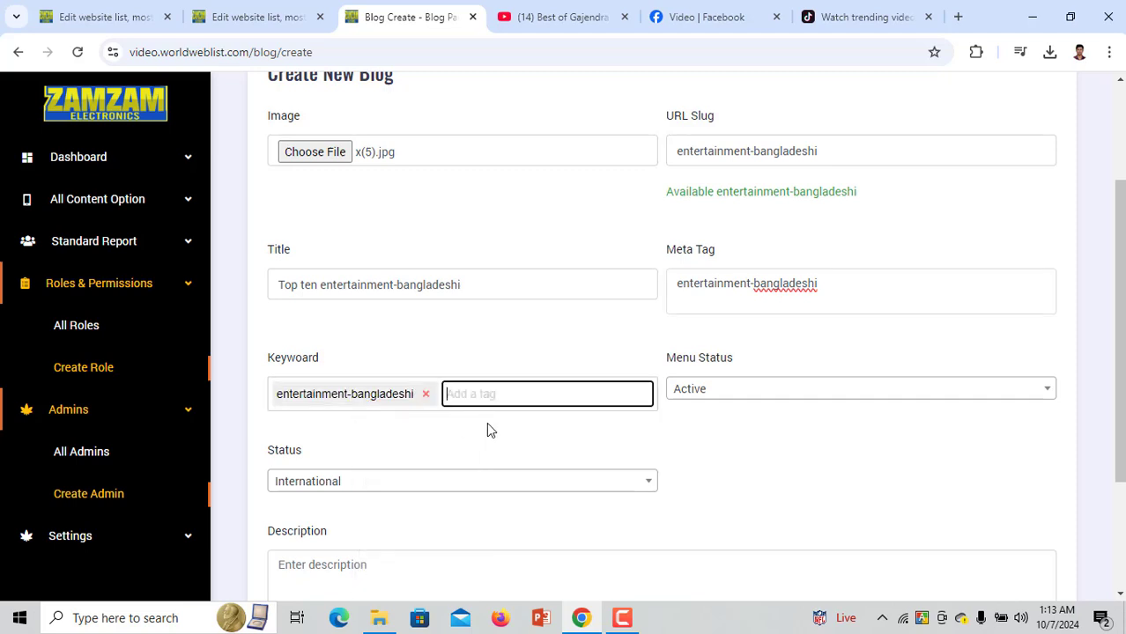
{"action": "type", "text": "tenn"}
{"action": "key", "text": "Return"}
{"action": "type", "text": "top"}
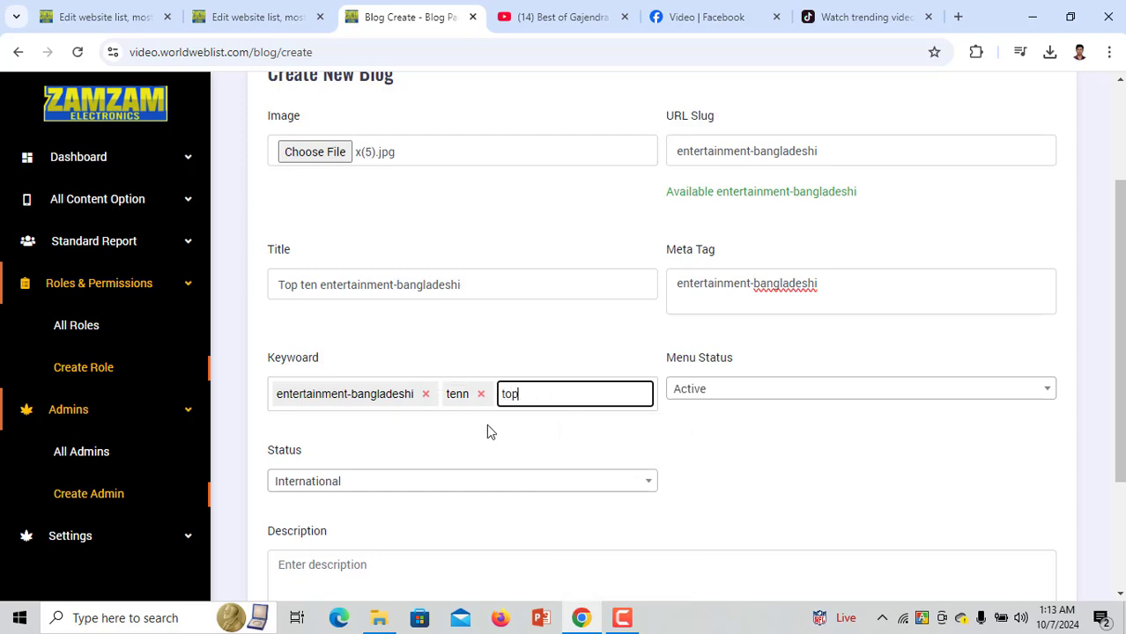
Keep Menu Status Active, set Status to Entertainment, paste the description, and save
{"action": "left_click", "coordinate": [745, 398]}
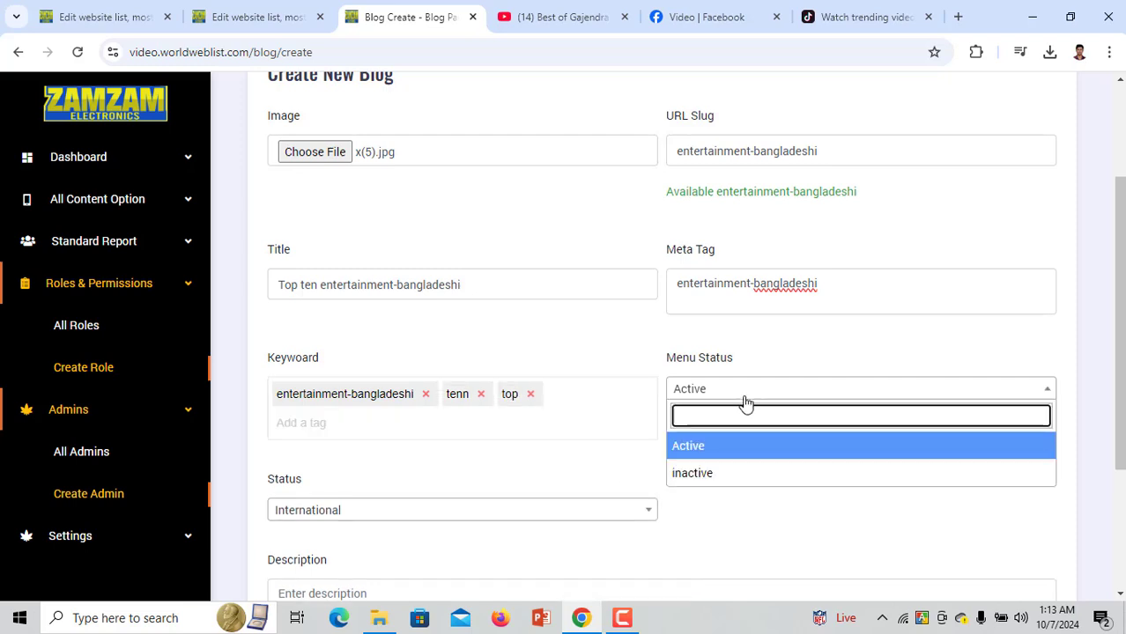
{"action": "left_click", "coordinate": [740, 447]}
{"action": "scroll", "coordinate": [501, 453], "scroll_direction": "down", "scroll_amount": 2}
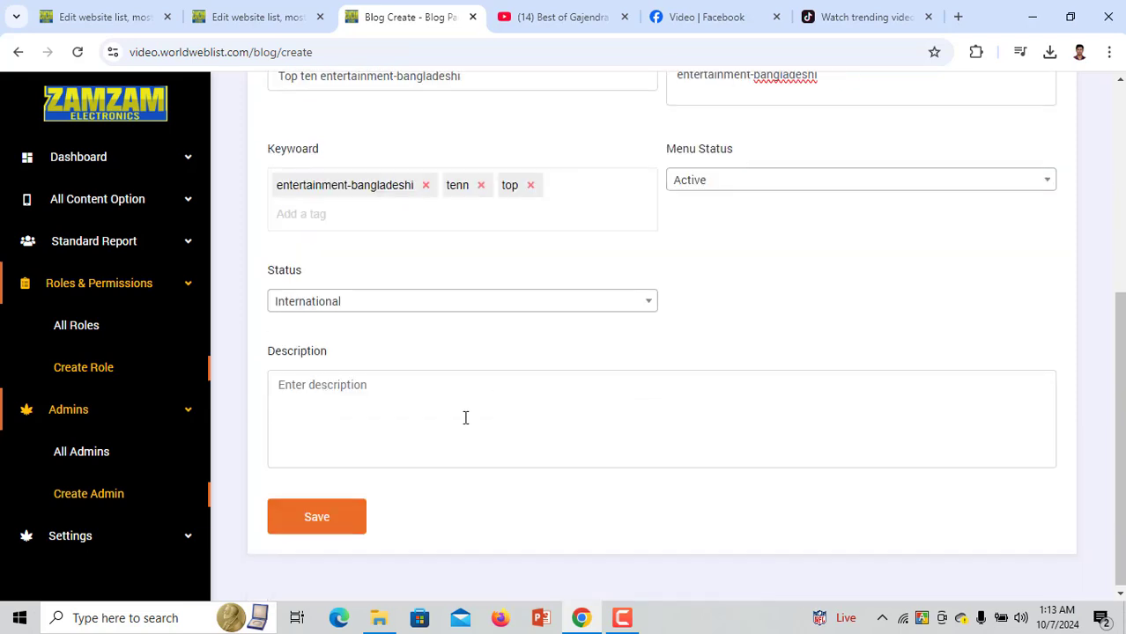
{"action": "left_click", "coordinate": [394, 305]}
{"action": "left_click", "coordinate": [381, 413]}
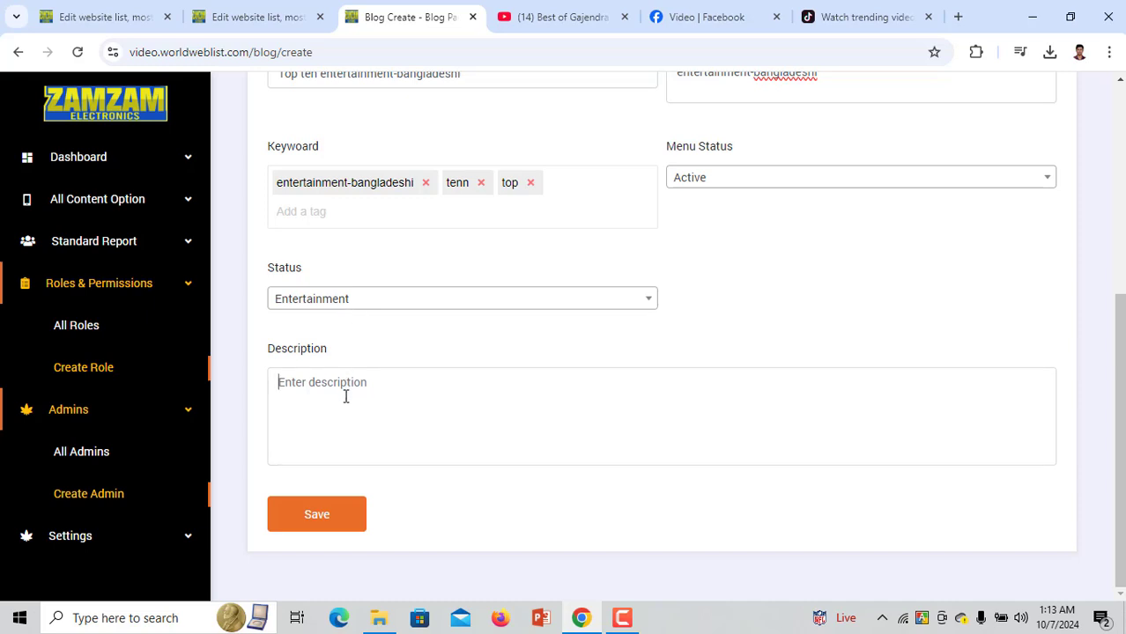
{"action": "key", "text": "ctrl+v"}
{"action": "key", "text": "ctrl+v"}
{"action": "key", "text": "ctrl+v"}
{"action": "key", "text": "ctrl+v"}
{"action": "key", "text": "ctrl+v"}
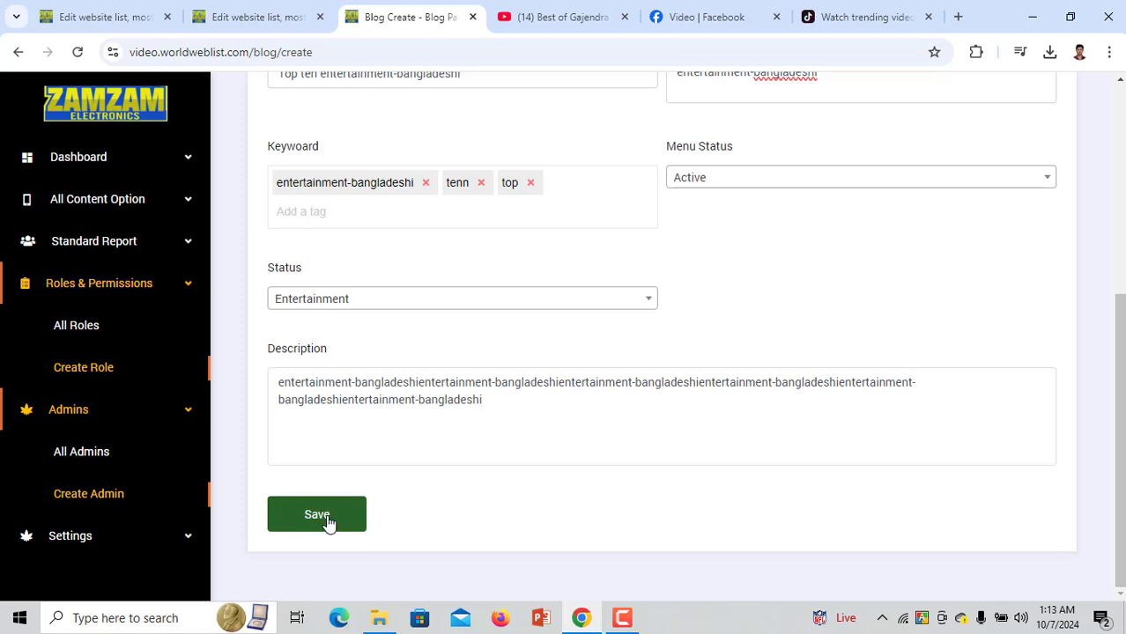
{"action": "left_click", "coordinate": [328, 520]}
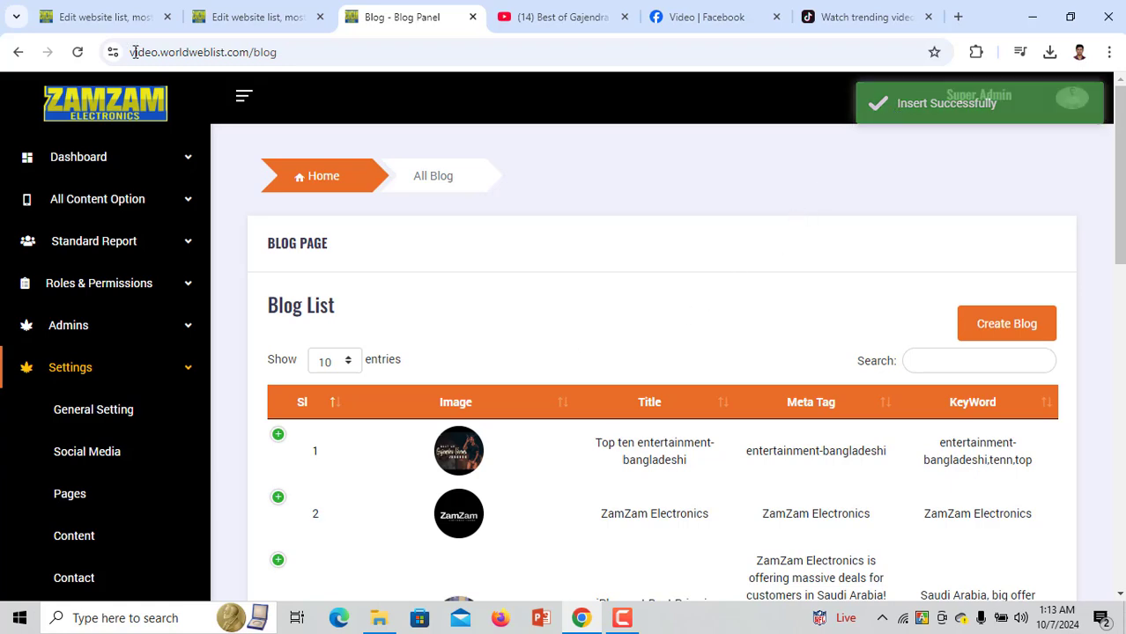
Reload the website blog, filter to Entertainment to find the new post, then return to admin
{"action": "left_click", "coordinate": [80, 11]}
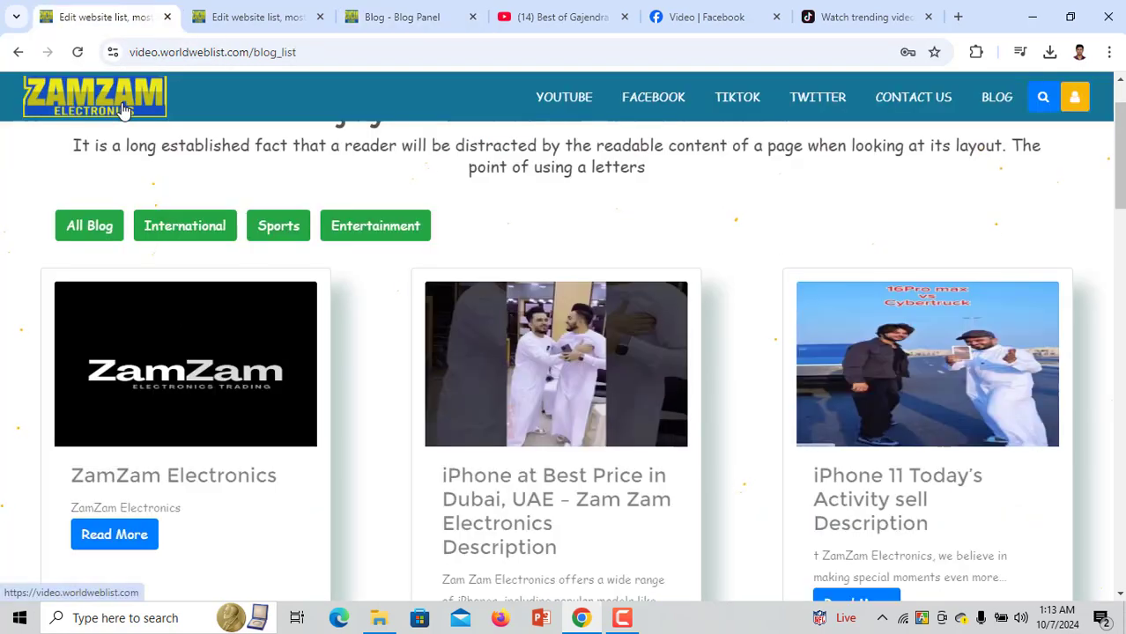
{"action": "left_click", "coordinate": [991, 104]}
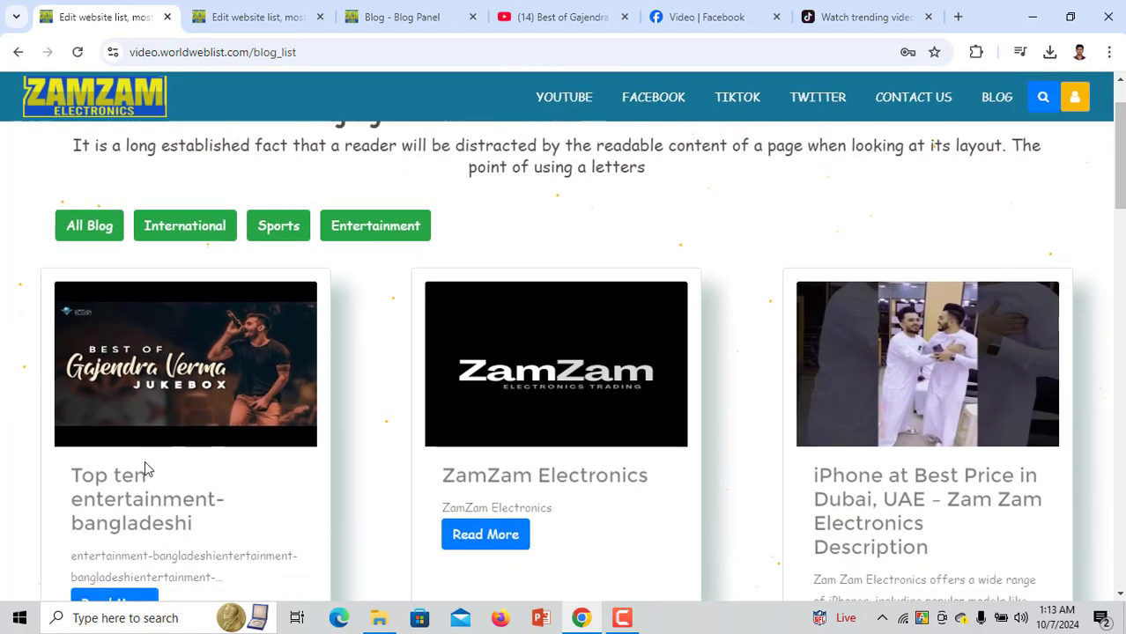
{"action": "scroll", "coordinate": [146, 467], "scroll_direction": "down", "scroll_amount": 1}
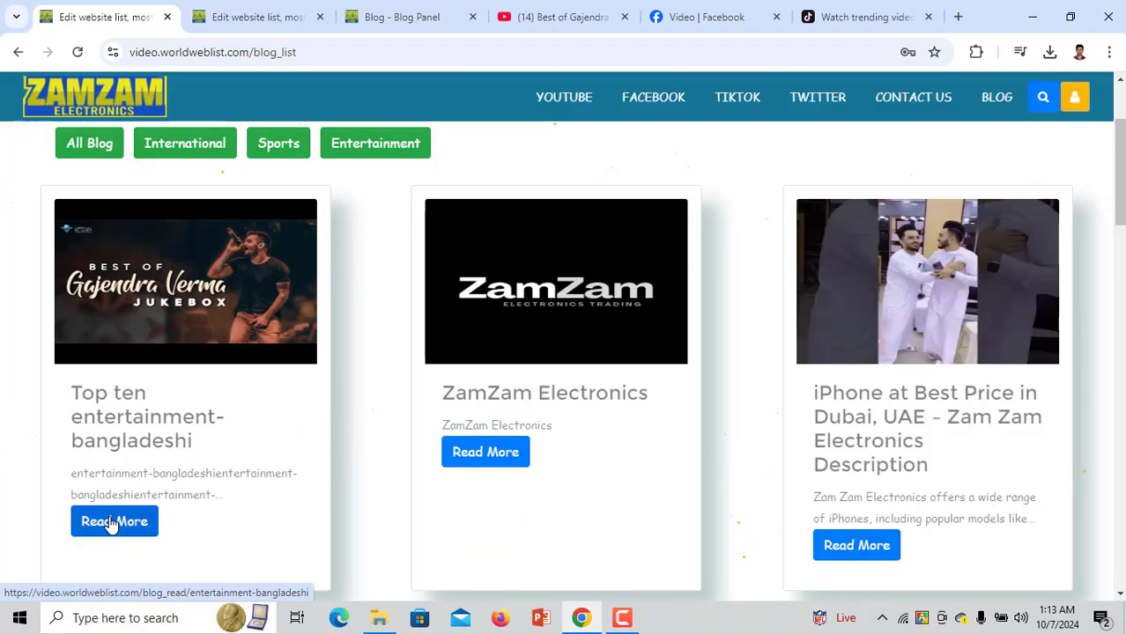
{"action": "scroll", "coordinate": [75, 405], "scroll_direction": "up", "scroll_amount": 2}
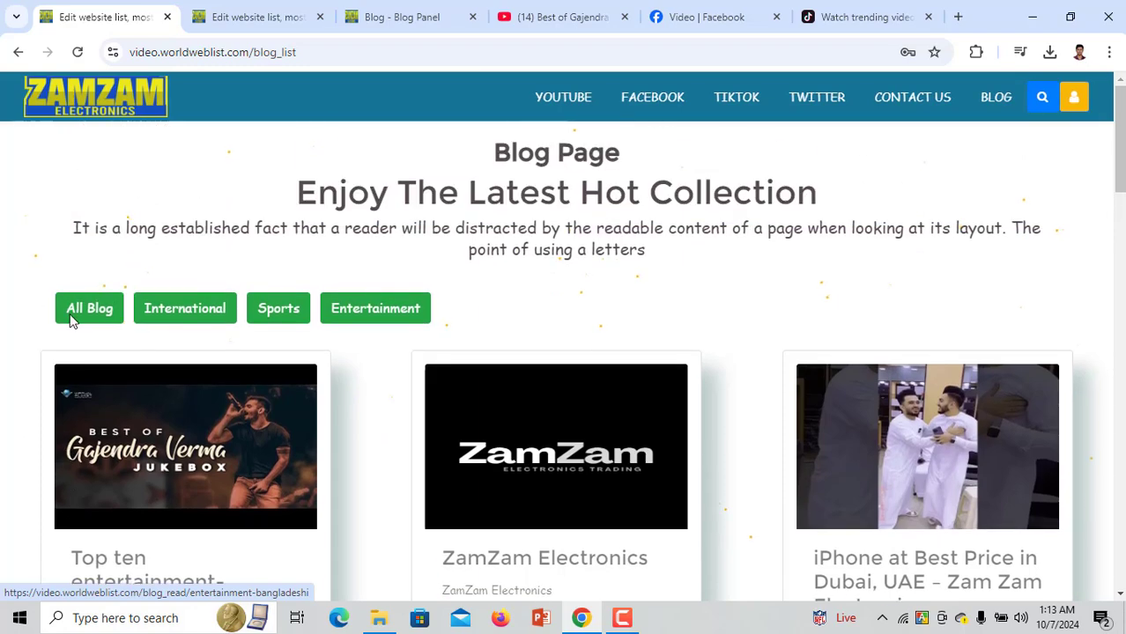
{"action": "left_click", "coordinate": [76, 309]}
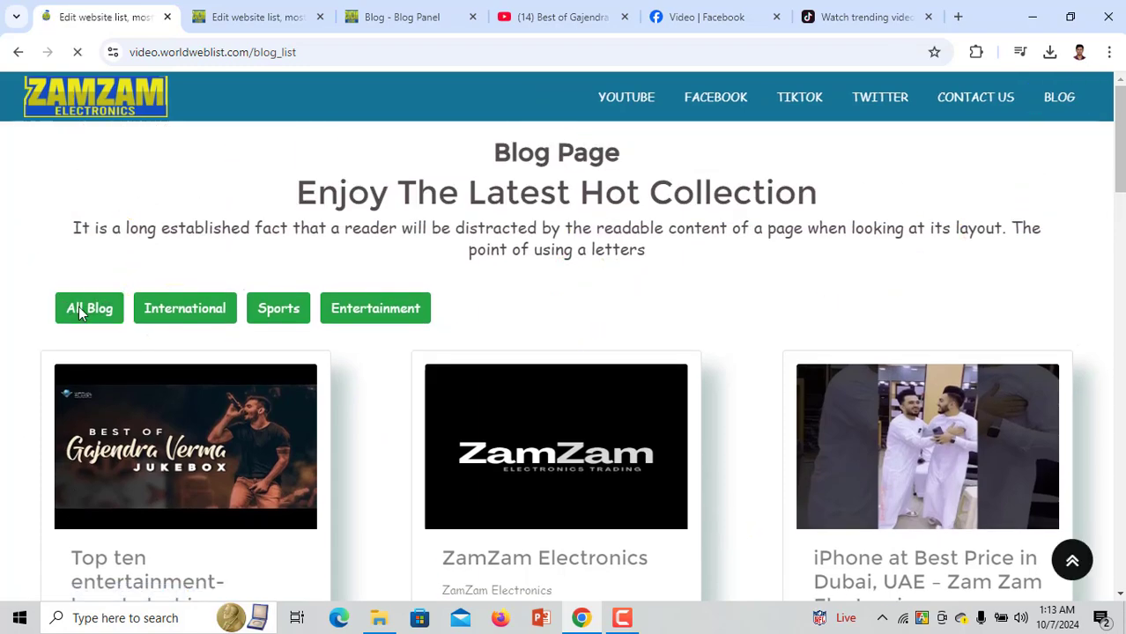
{"action": "scroll", "coordinate": [701, 528], "scroll_direction": "down", "scroll_amount": 12}
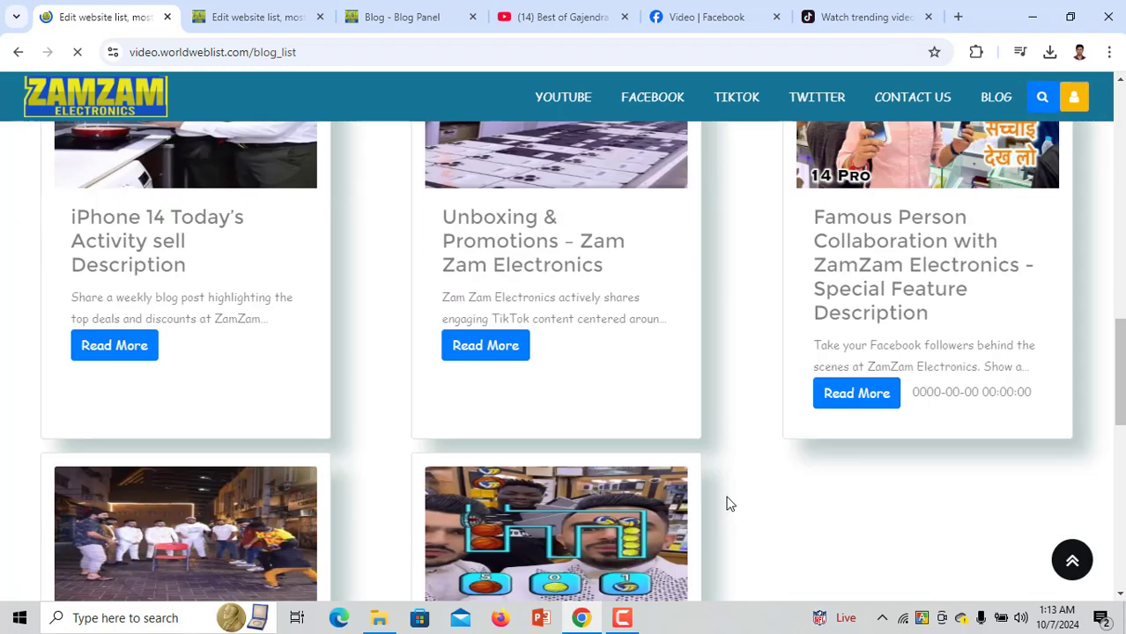
{"action": "scroll", "coordinate": [728, 503], "scroll_direction": "down", "scroll_amount": 5}
{"action": "scroll", "coordinate": [728, 503], "scroll_direction": "up", "scroll_amount": 10}
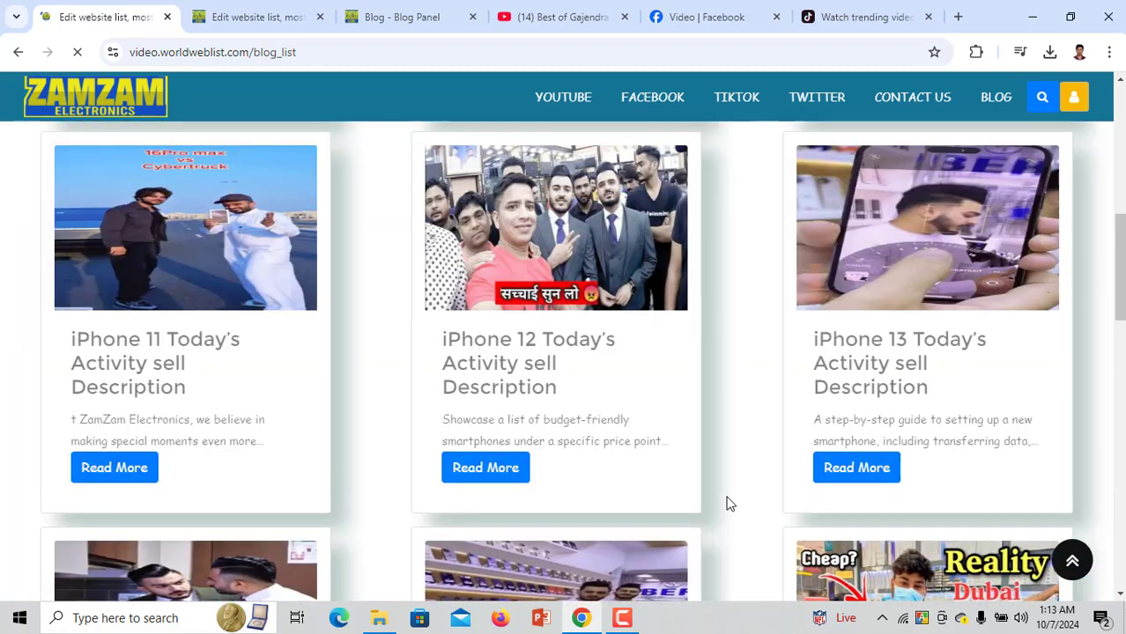
{"action": "scroll", "coordinate": [727, 503], "scroll_direction": "up", "scroll_amount": 5}
{"action": "left_click", "coordinate": [388, 318]}
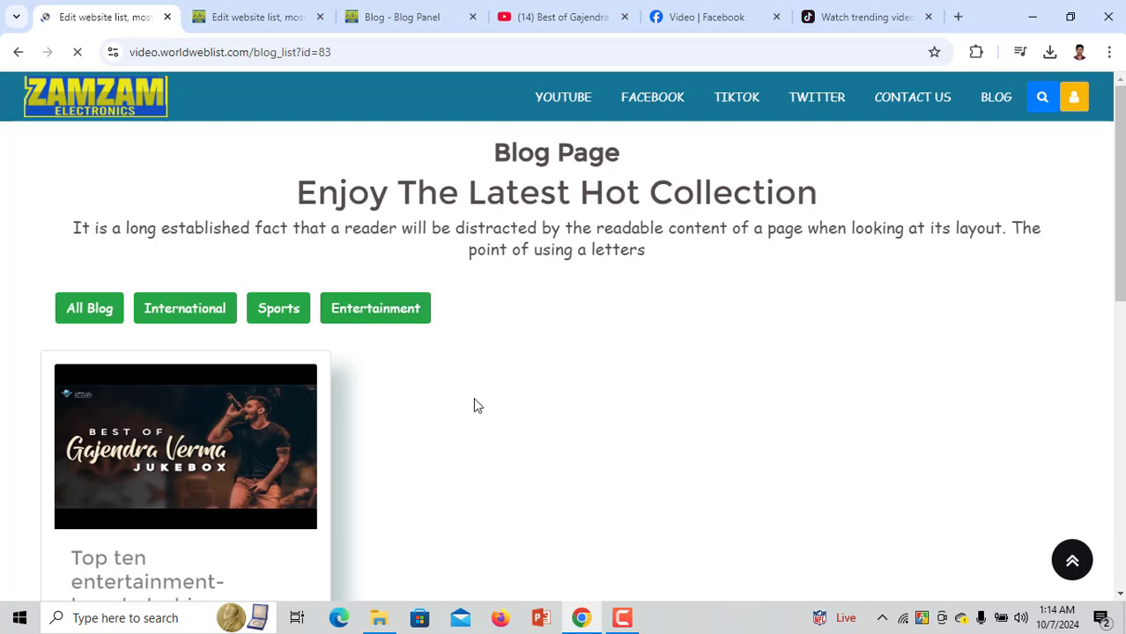
{"action": "scroll", "coordinate": [473, 398], "scroll_direction": "down", "scroll_amount": 2}
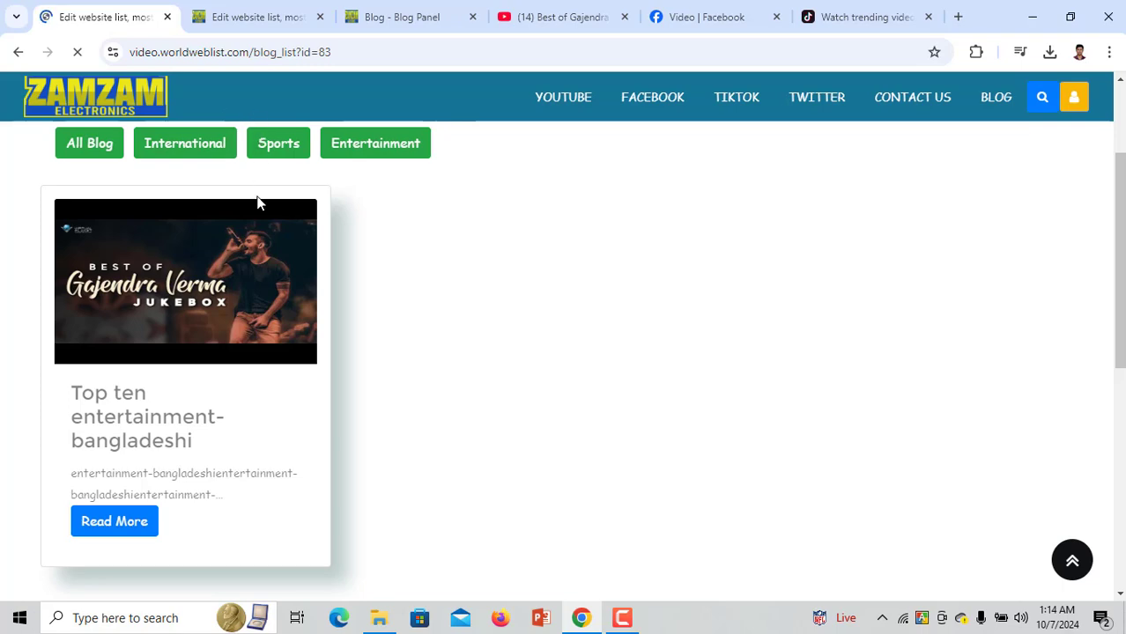
{"action": "left_click", "coordinate": [385, 13]}
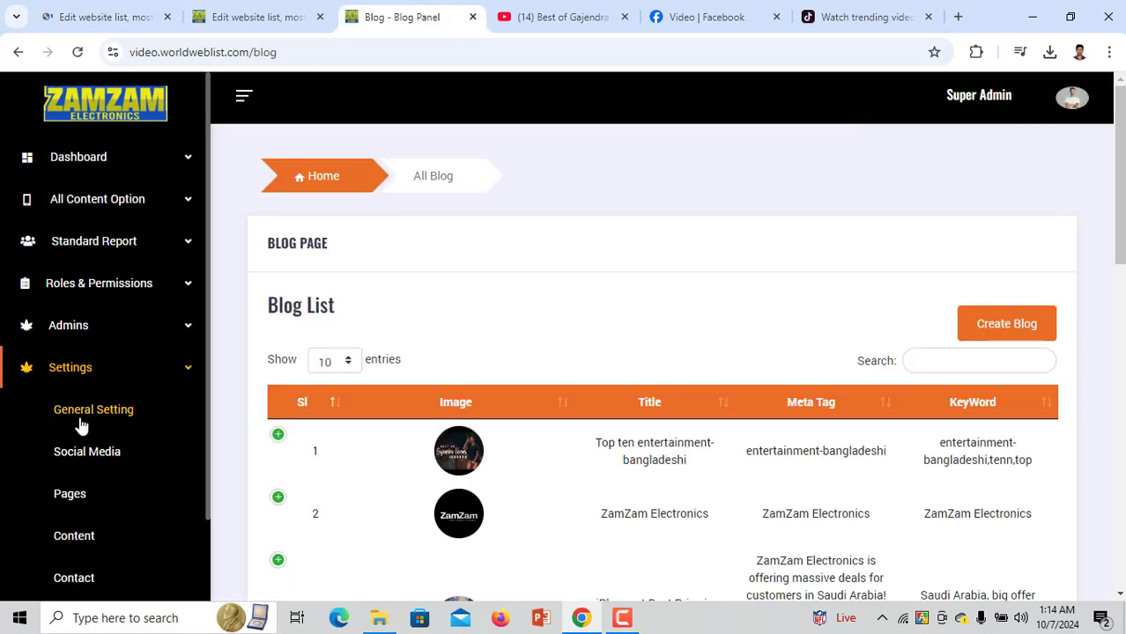
Add and save a new category named 'Politecs' in the Catagory List
{"action": "scroll", "coordinate": [80, 441], "scroll_direction": "down", "scroll_amount": 3}
{"action": "left_click", "coordinate": [76, 565]}
{"action": "left_click", "coordinate": [385, 300]}
{"action": "type", "text": "Politecs"}
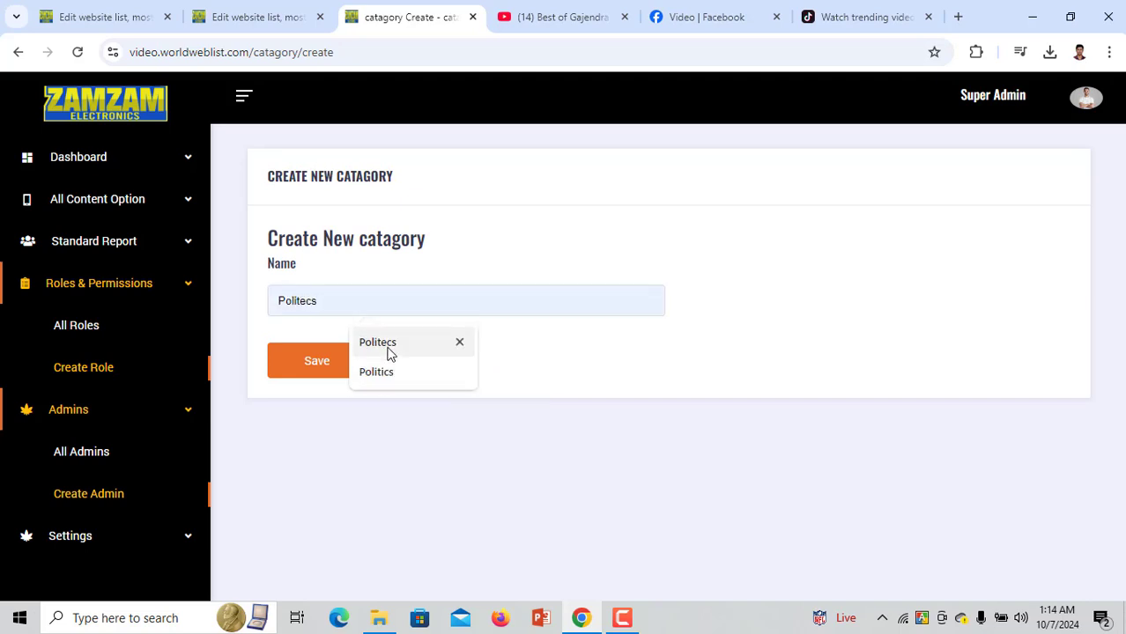
{"action": "left_click", "coordinate": [387, 344]}
{"action": "left_click", "coordinate": [350, 367]}
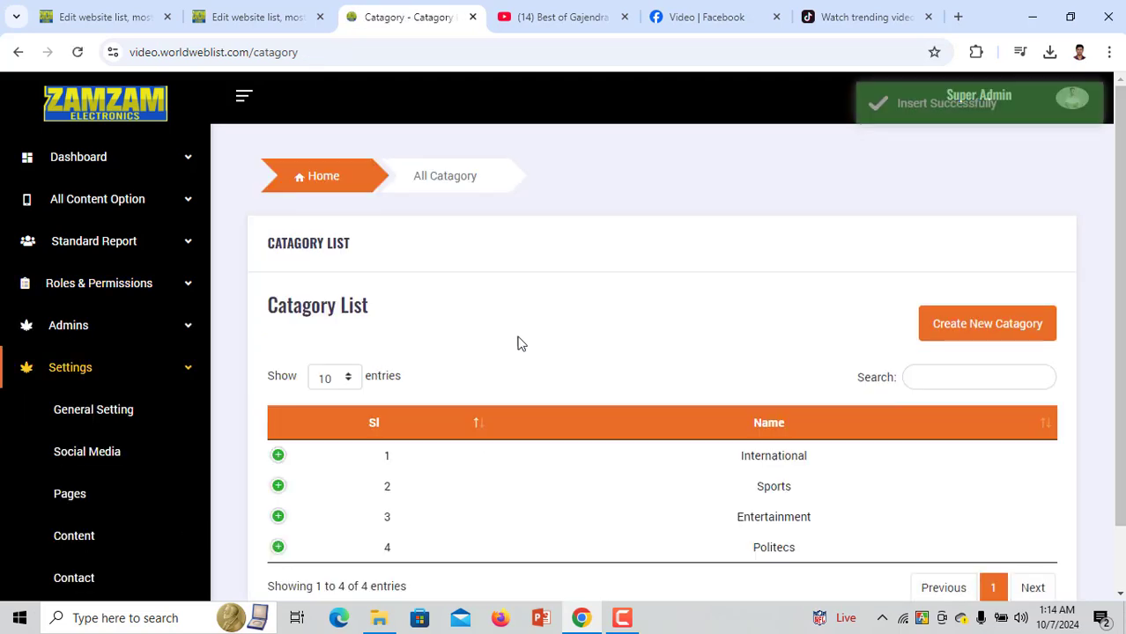
Reload the website blog page, apply the new Politecs filter, scroll the posts, then return to admin
{"action": "left_click", "coordinate": [76, 14]}
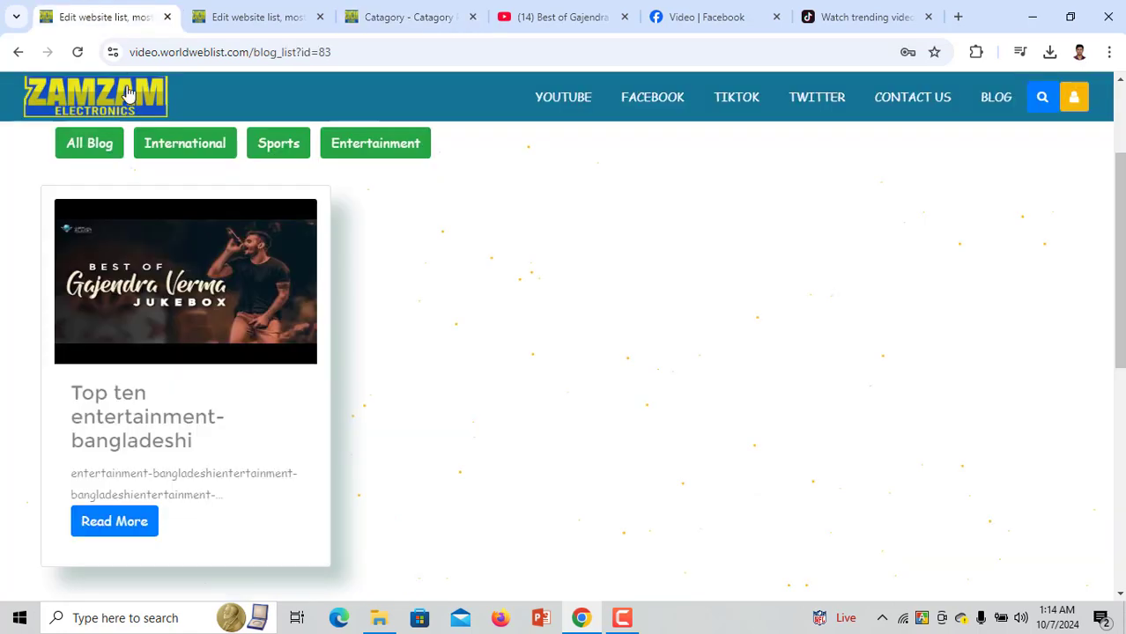
{"action": "left_click", "coordinate": [979, 102]}
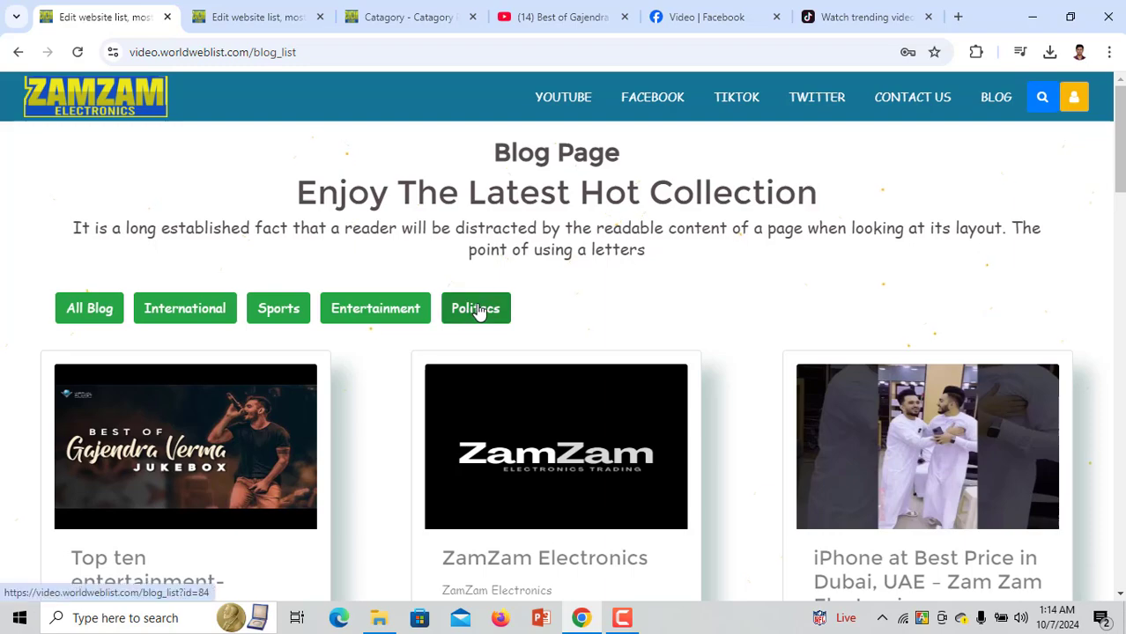
{"action": "left_click", "coordinate": [472, 308]}
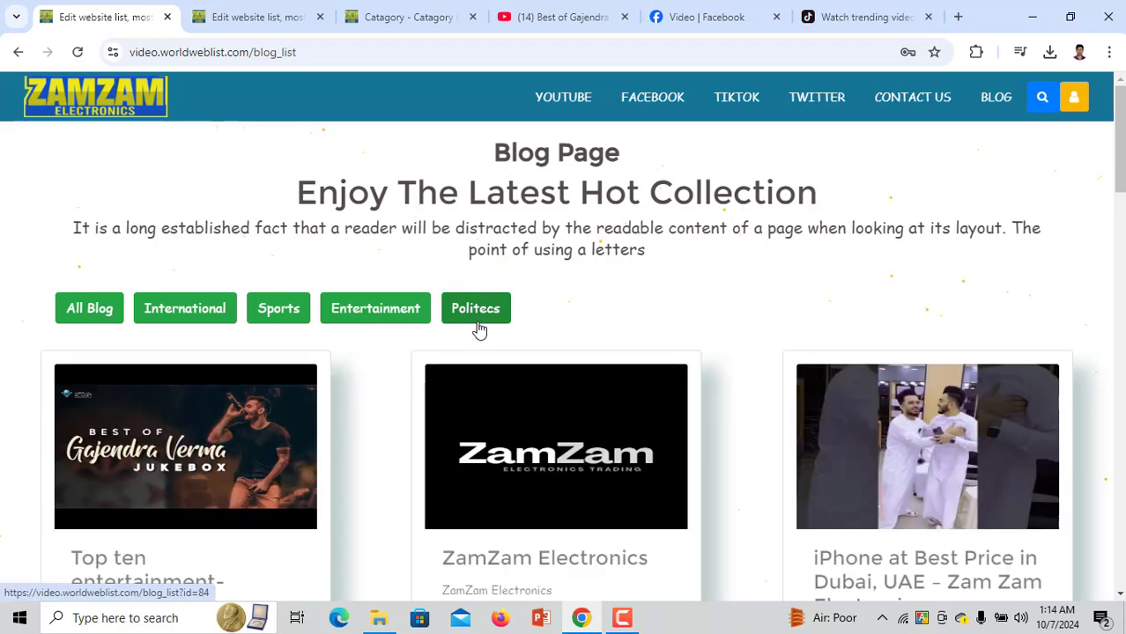
{"action": "left_click", "coordinate": [476, 323]}
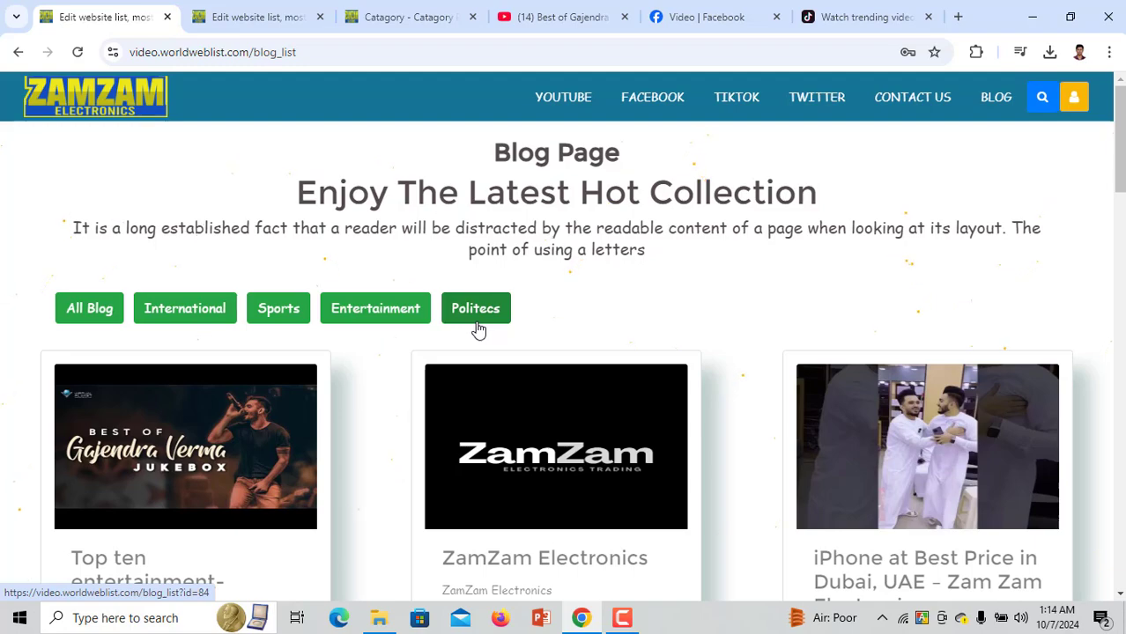
{"action": "left_click", "coordinate": [475, 330]}
{"action": "scroll", "coordinate": [508, 350], "scroll_direction": "down", "scroll_amount": 3}
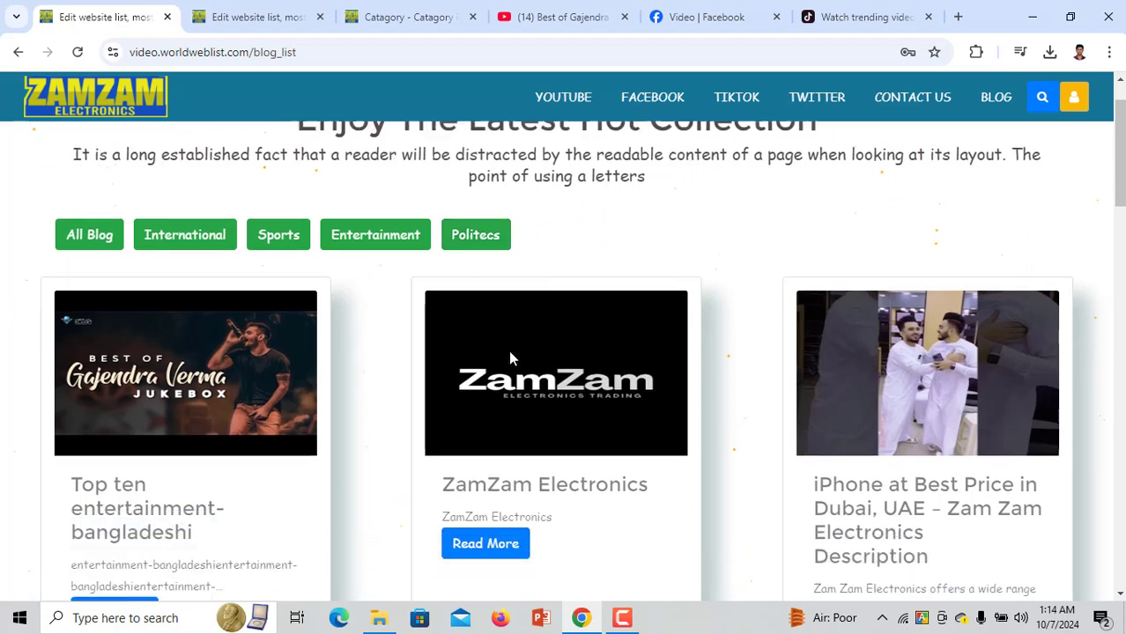
{"action": "scroll", "coordinate": [411, 438], "scroll_direction": "down", "scroll_amount": 10}
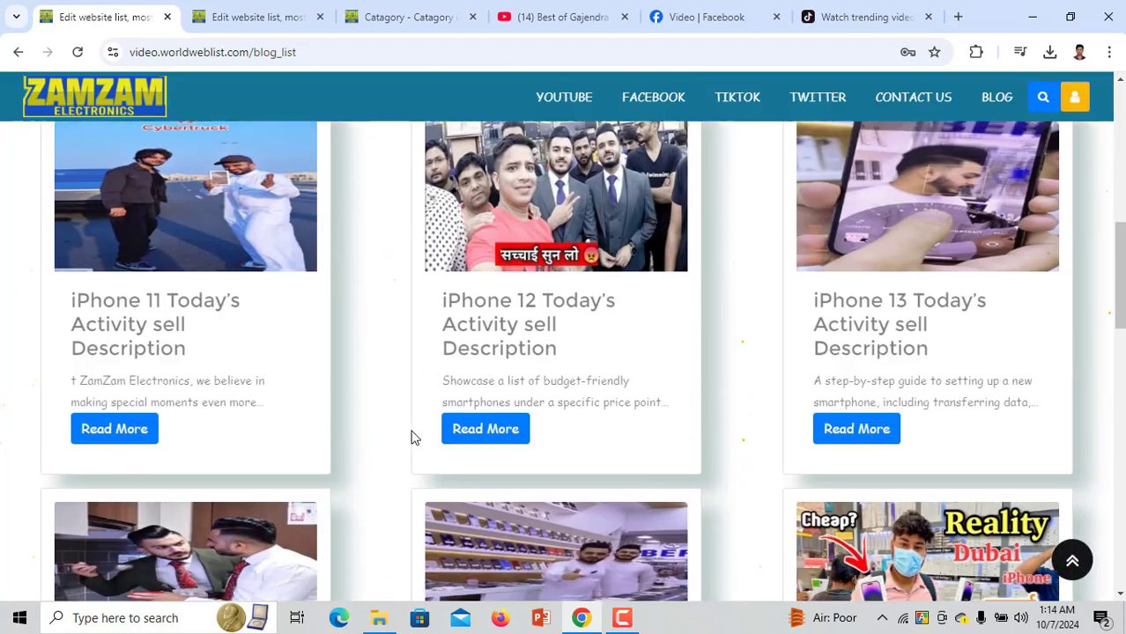
{"action": "scroll", "coordinate": [410, 438], "scroll_direction": "down", "scroll_amount": 5}
{"action": "scroll", "coordinate": [130, 364], "scroll_direction": "down", "scroll_amount": 3}
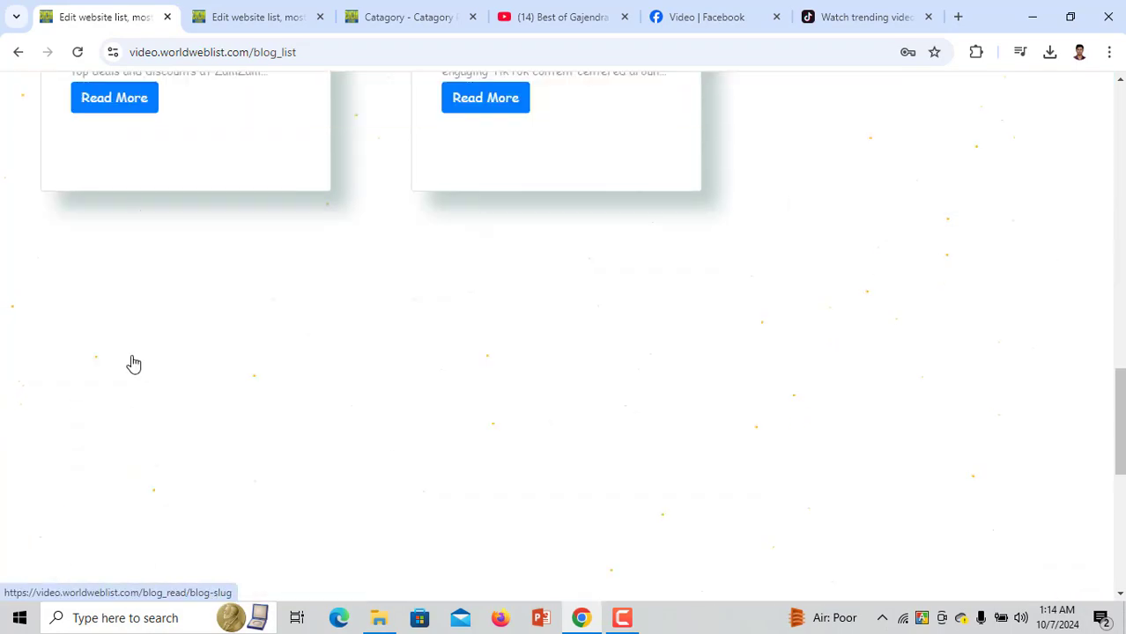
{"action": "scroll", "coordinate": [475, 371], "scroll_direction": "up", "scroll_amount": 5}
{"action": "scroll", "coordinate": [476, 371], "scroll_direction": "up", "scroll_amount": 15}
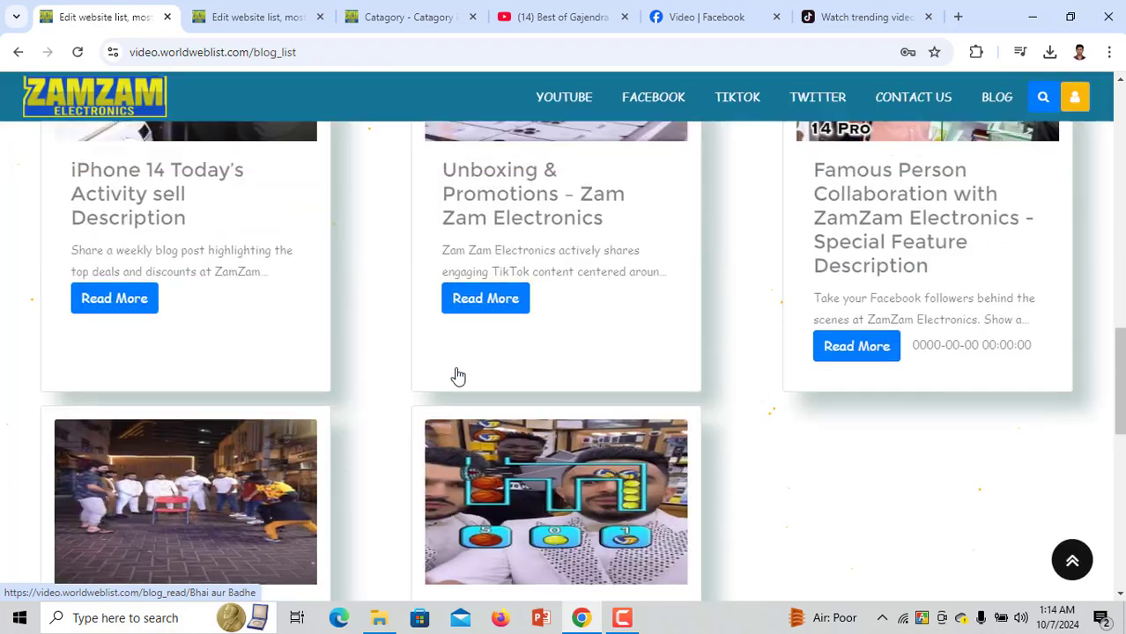
{"action": "scroll", "coordinate": [459, 388], "scroll_direction": "up", "scroll_amount": 1}
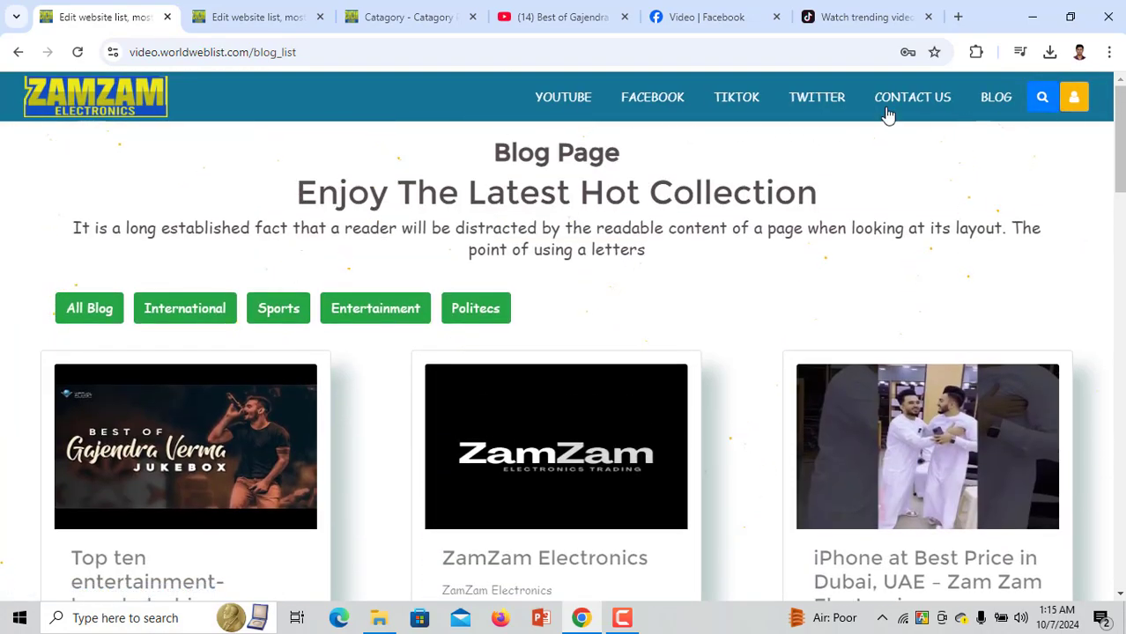
{"action": "left_click", "coordinate": [296, 8]}
From the Catagory List showing International, Sports, Entertainment and Politecs, collapse Settings and return to the Dashboard
{"action": "left_click", "coordinate": [397, 15]}
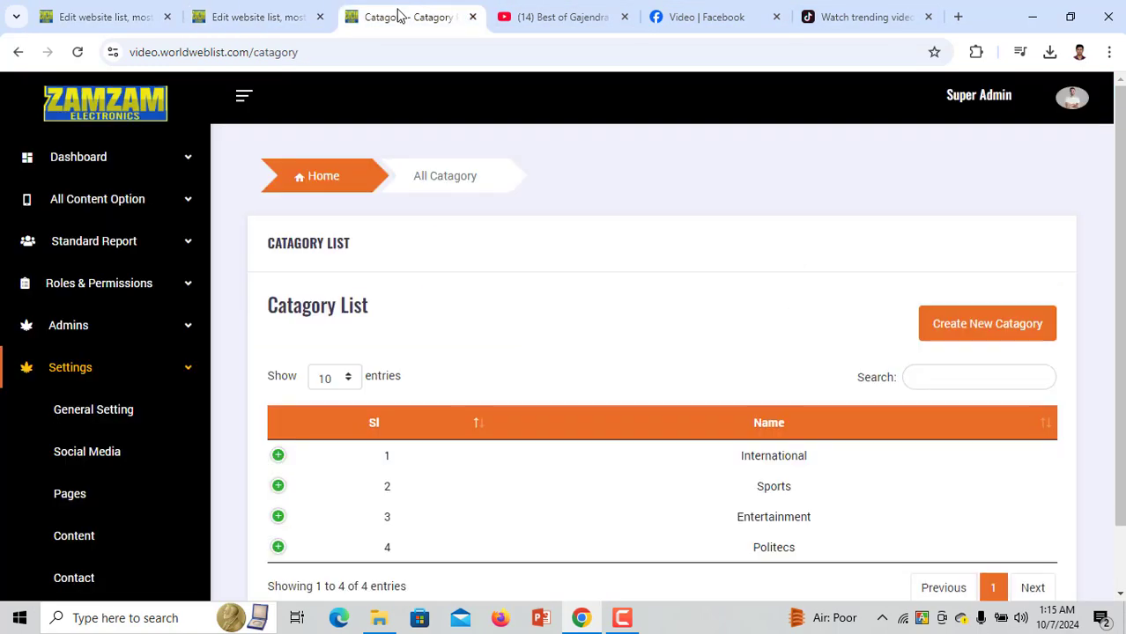
{"action": "left_click", "coordinate": [156, 370]}
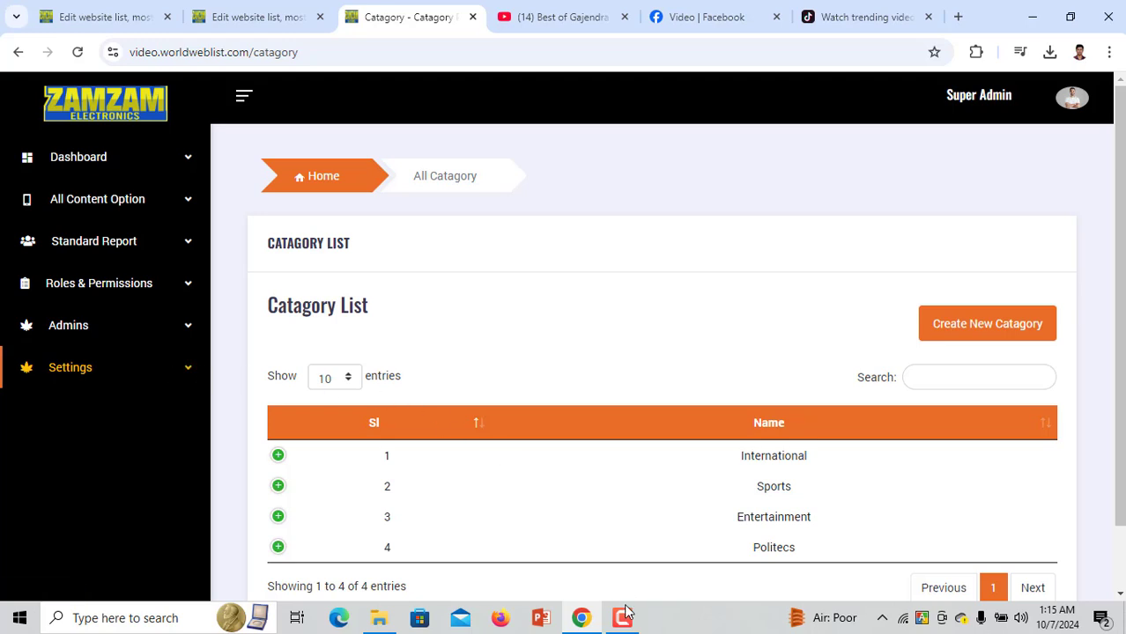
{"action": "left_click", "coordinate": [116, 121]}
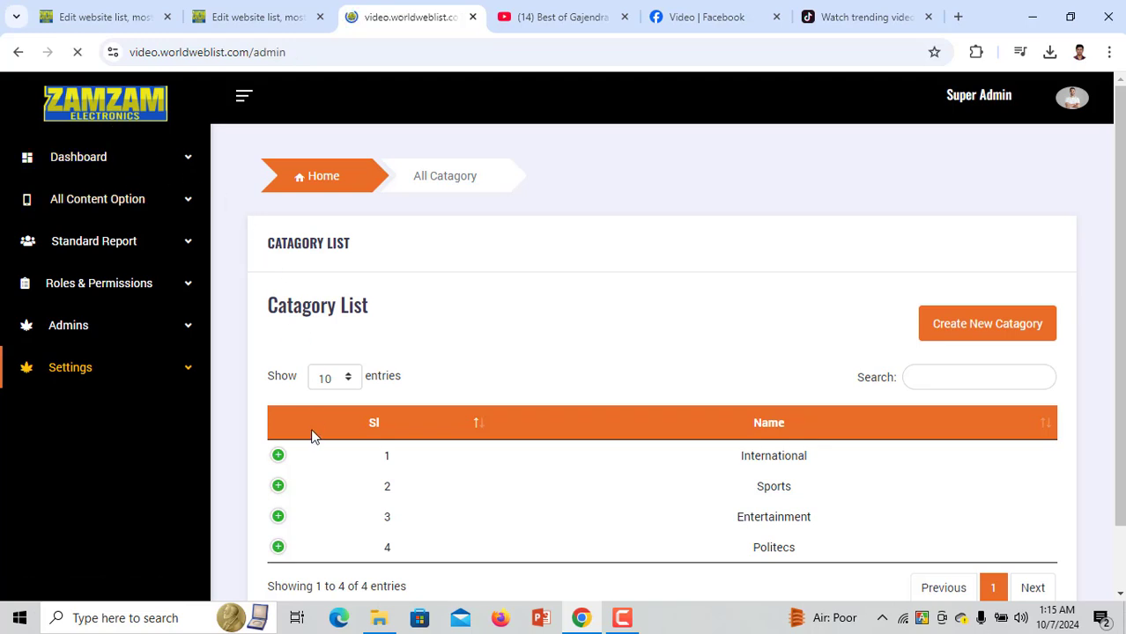